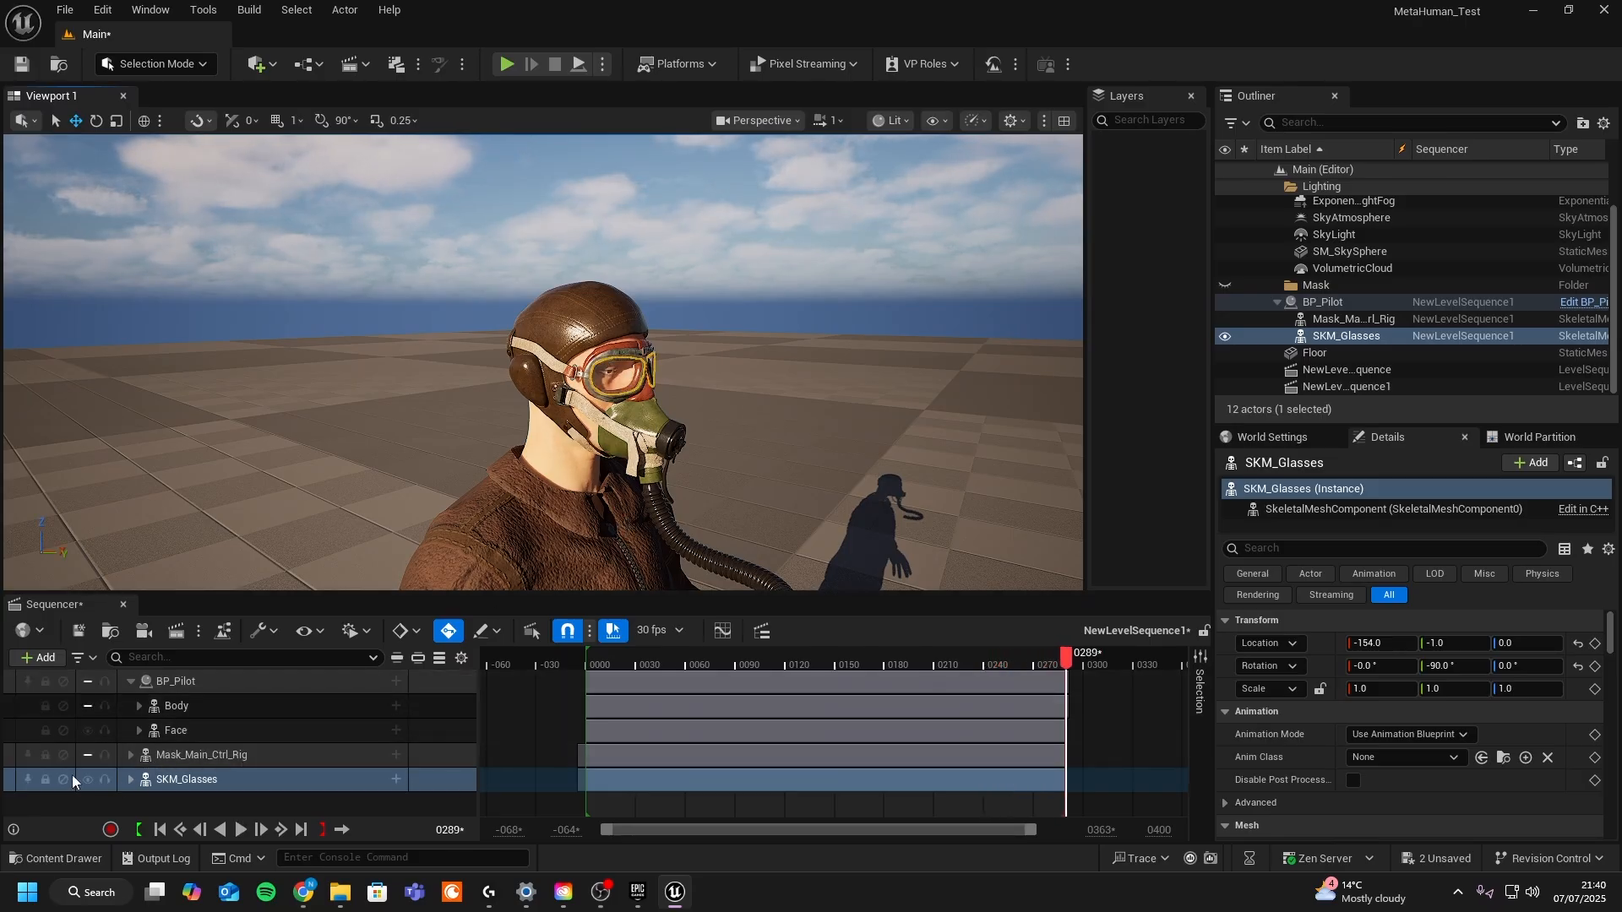
# - Expand the mask control rig track in Sequencer and play back the sequence
pyautogui.click(130, 754)
pyautogui.scroll(-1, 147, 776)
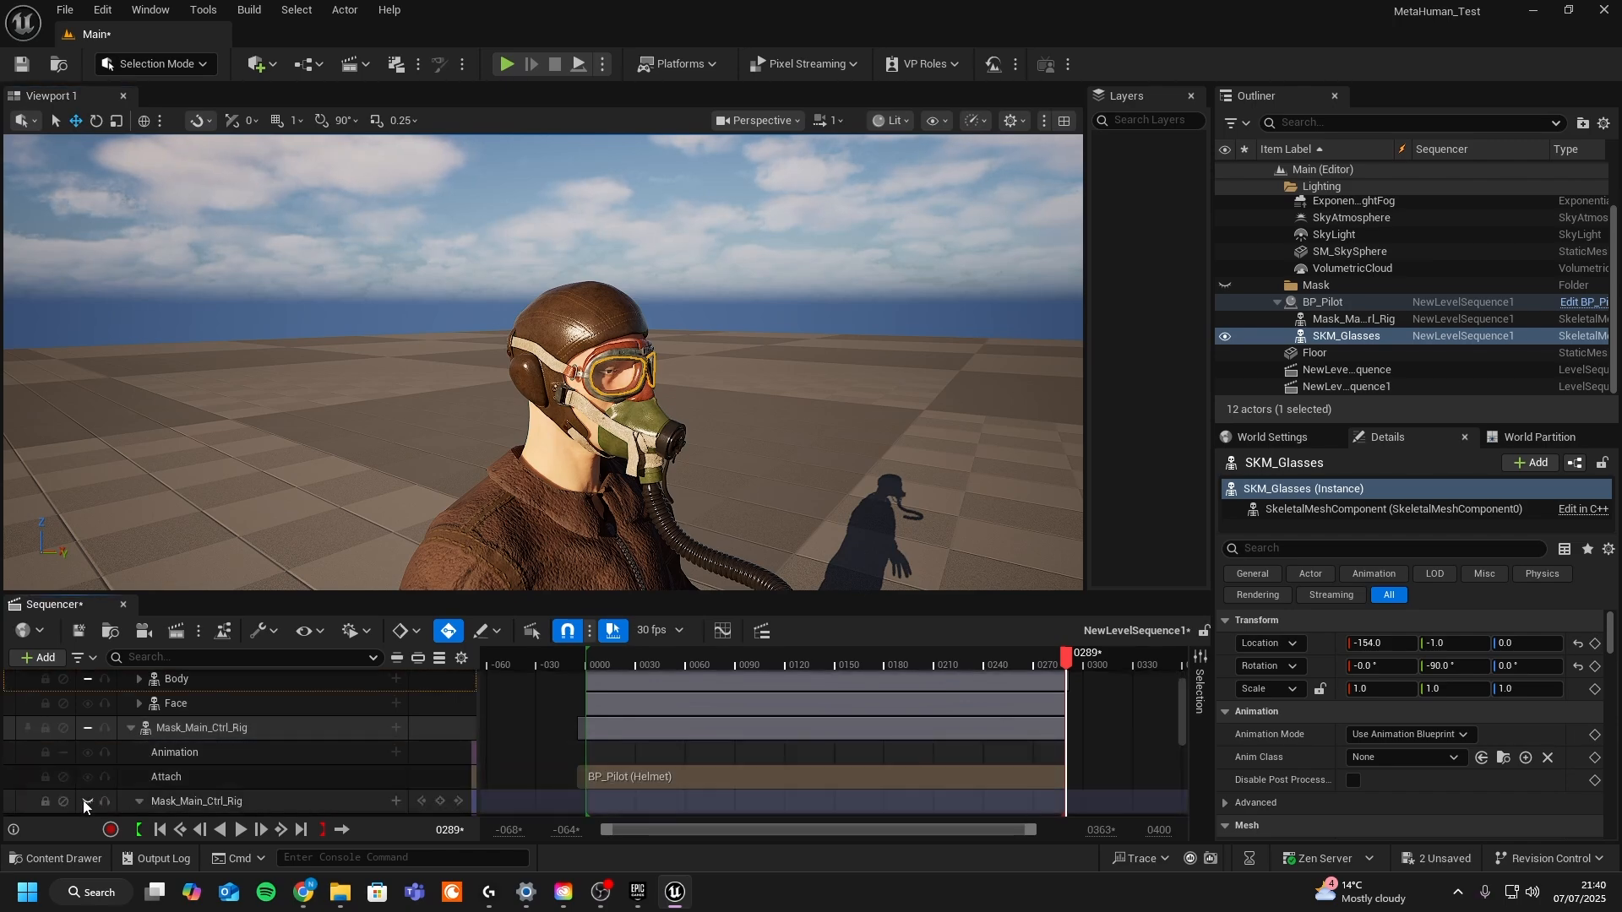
pyautogui.click(132, 727)
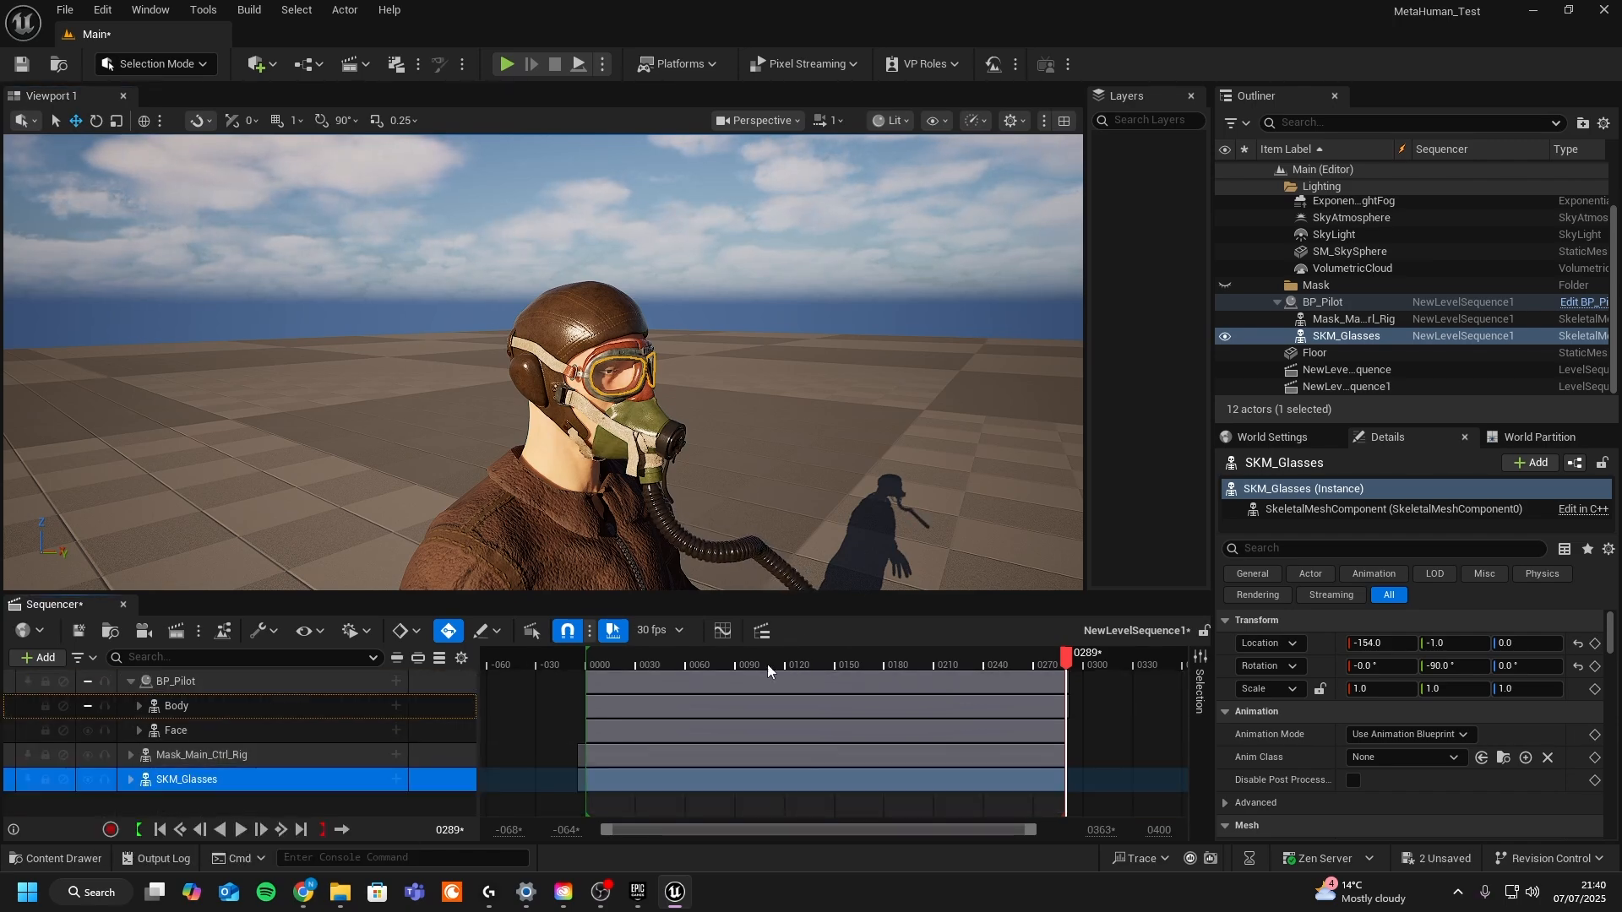
pyautogui.press('space')
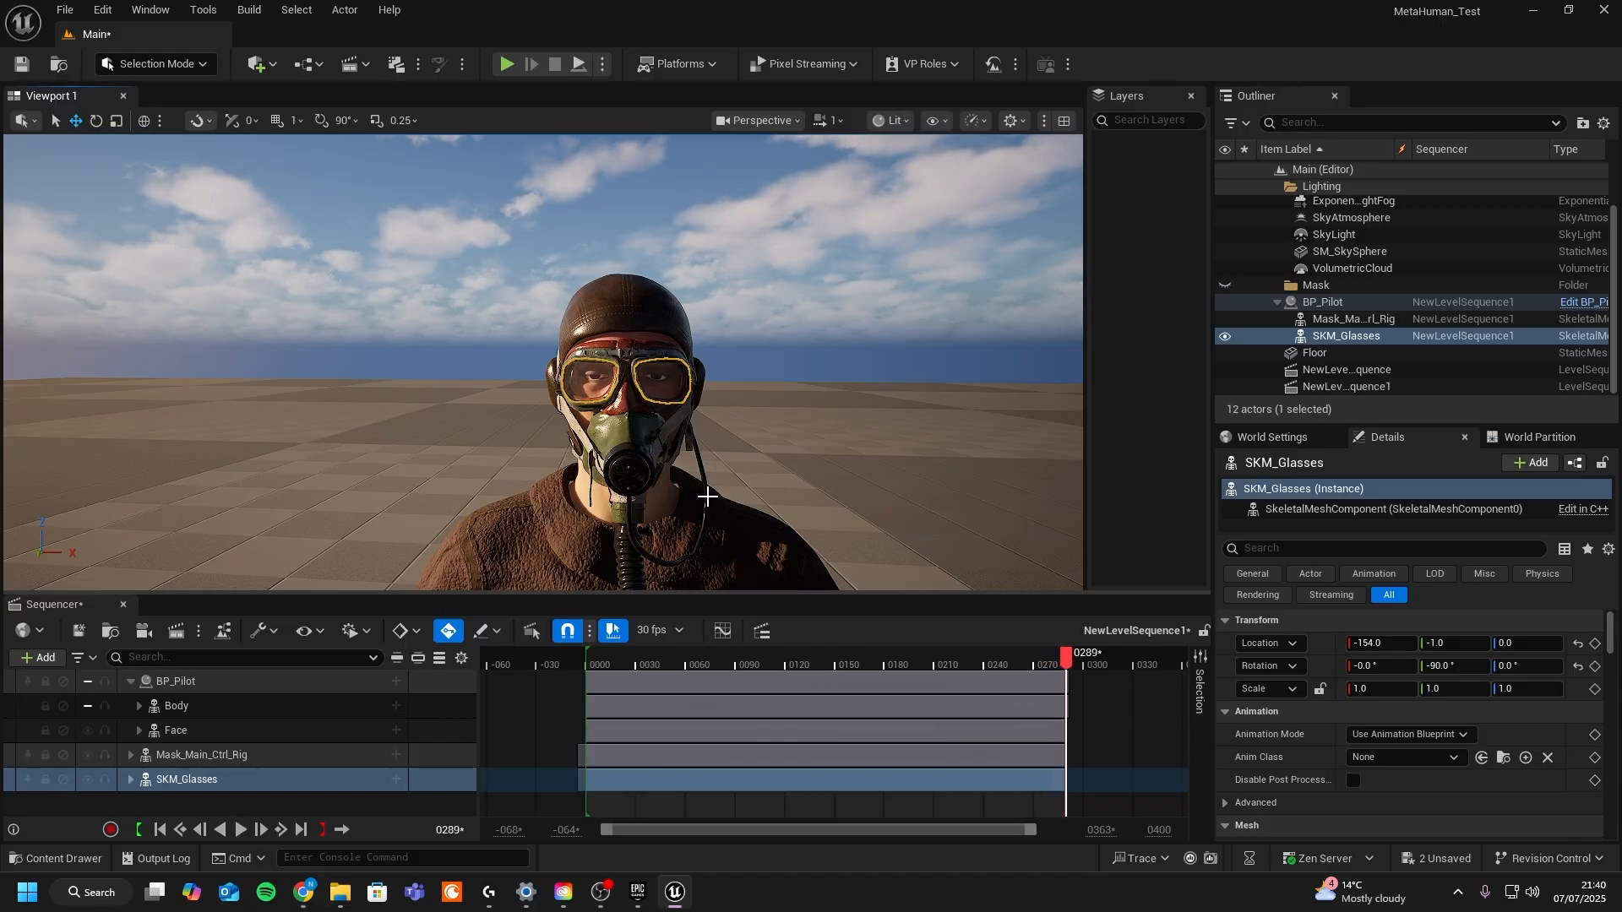
# - Scrub and replay the sequence while expanding the pilot's Body tracks and orbiting the viewport to inspect the animation
pyautogui.moveTo(706, 653); pyautogui.dragTo(611, 667)
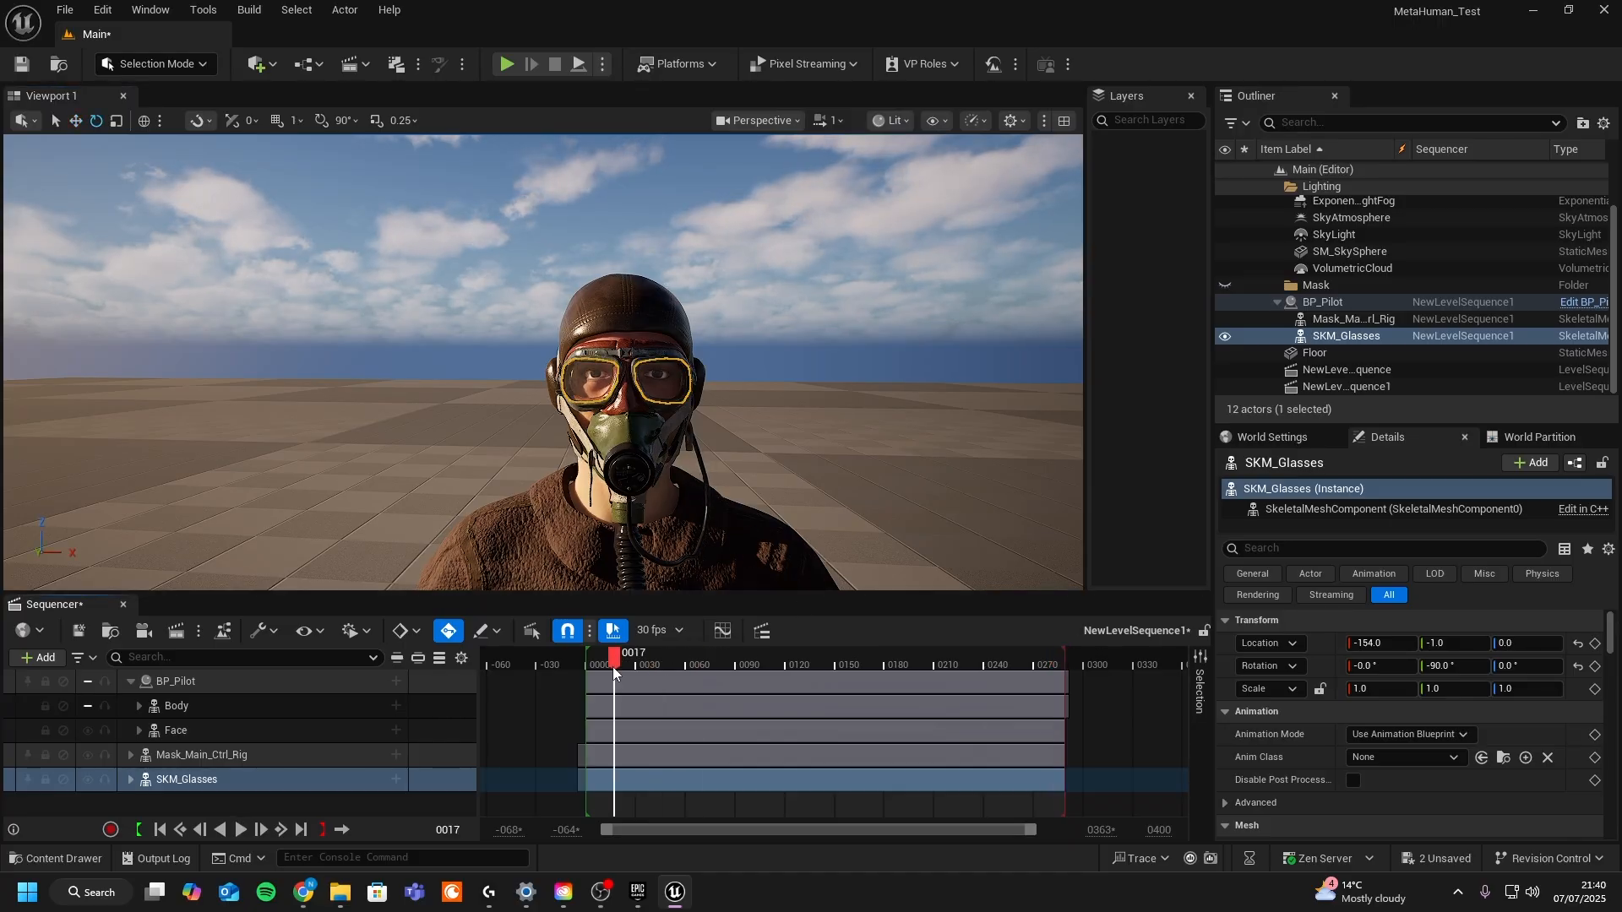
pyautogui.click(90, 706)
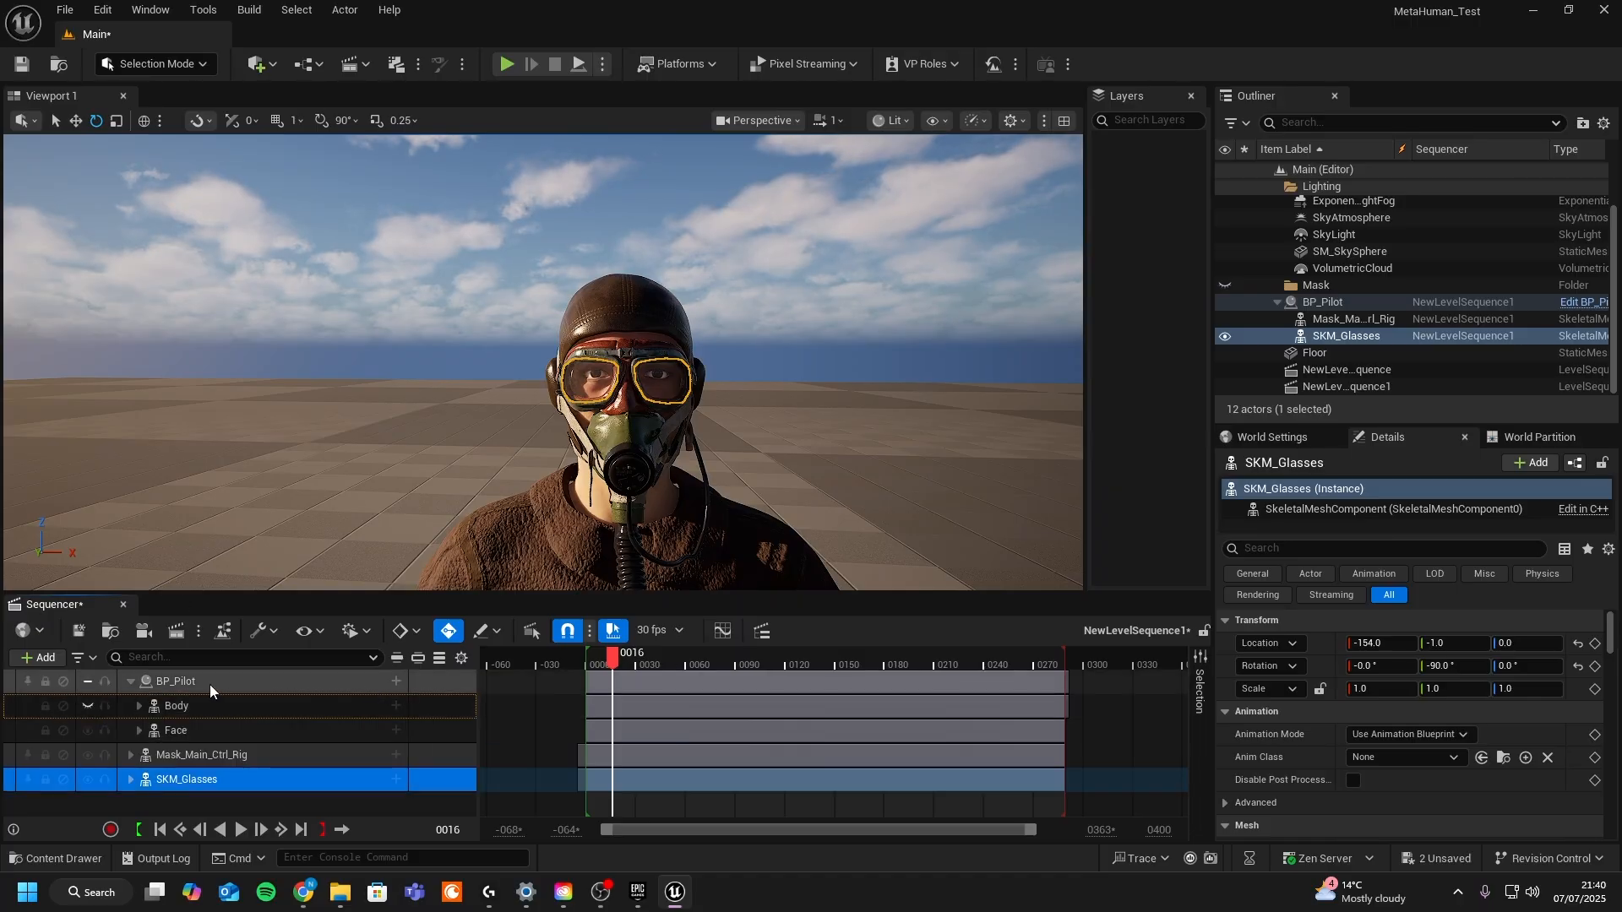
pyautogui.click(134, 706)
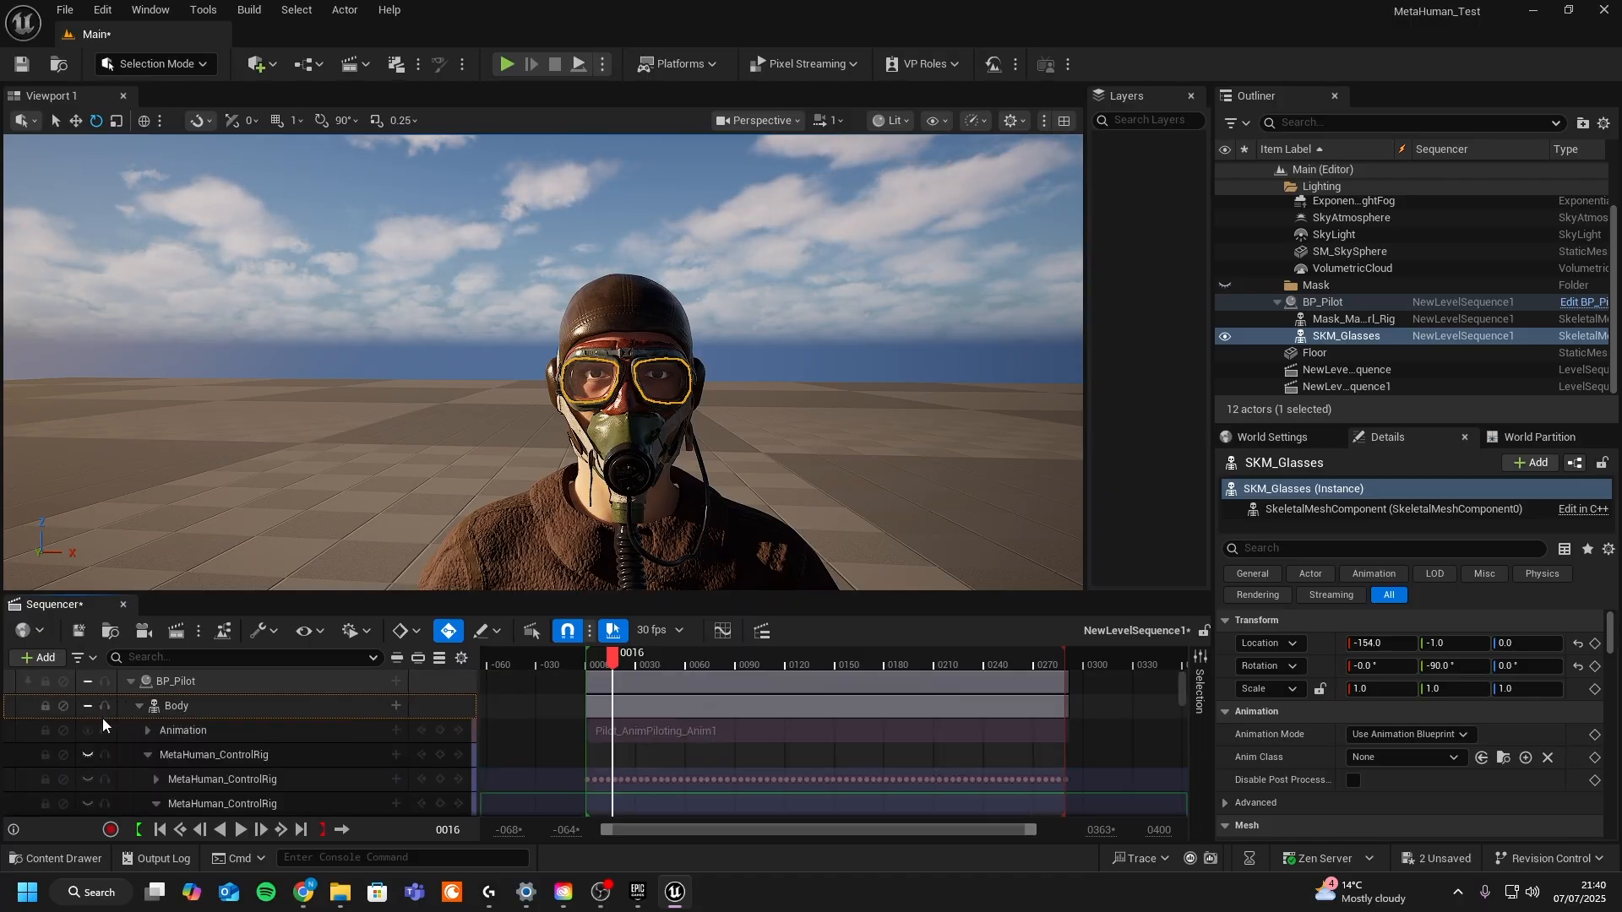
pyautogui.click(84, 748)
pyautogui.moveTo(543, 362); pyautogui.dragTo(561, 410, button='middle')
pyautogui.press('s')
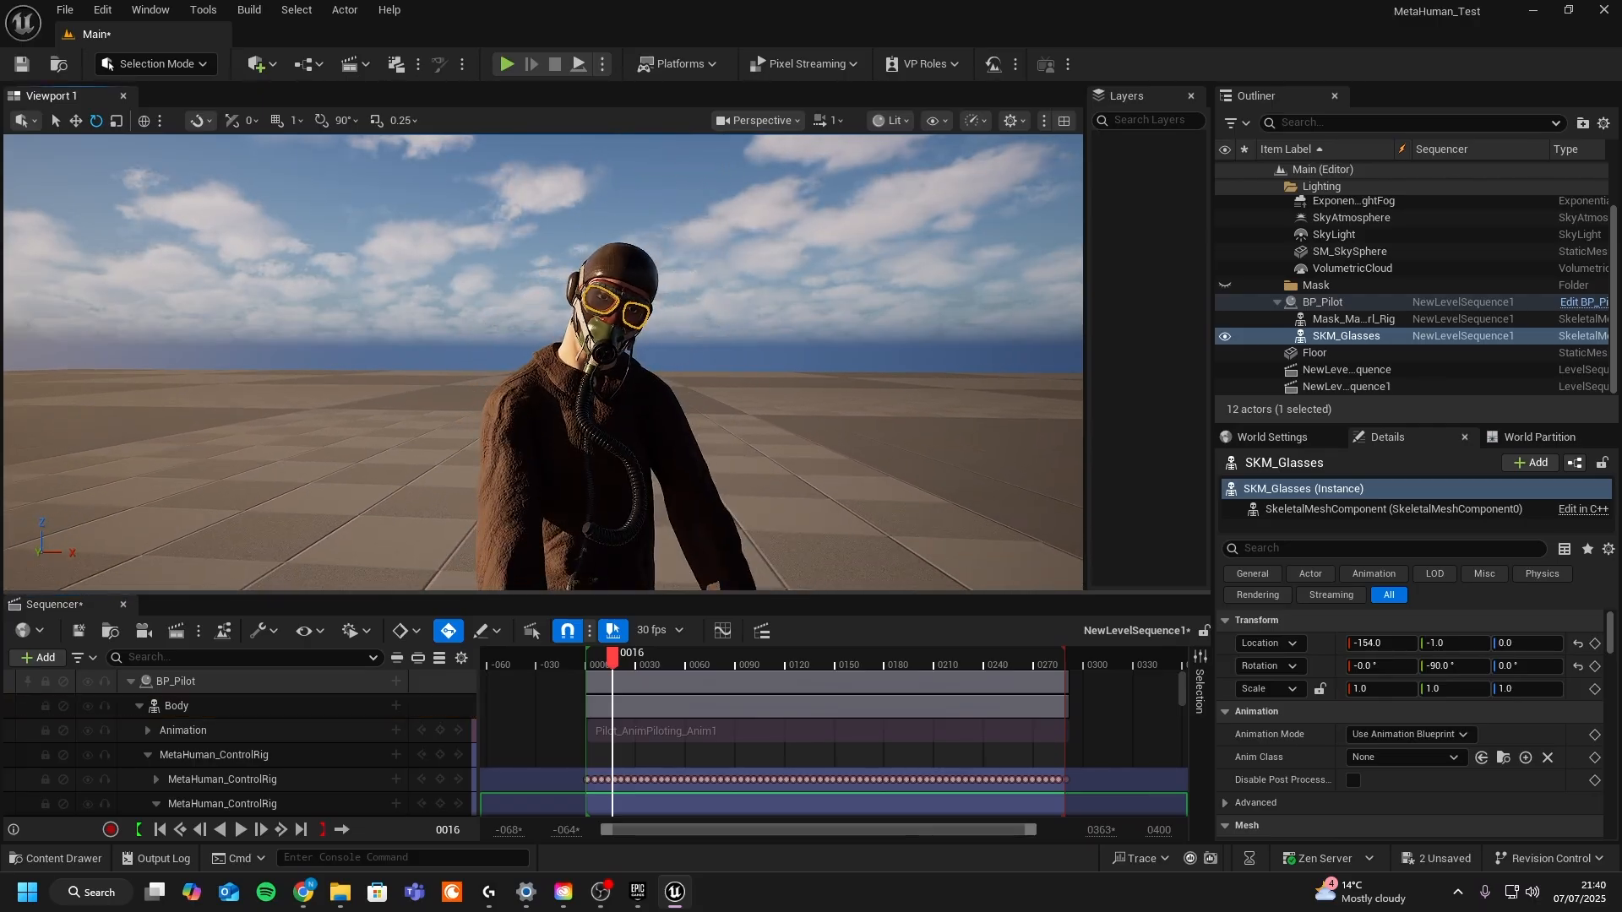
pyautogui.moveTo(561, 409); pyautogui.dragTo(659, 395, button='right')
pyautogui.moveTo(614, 664); pyautogui.dragTo(586, 666)
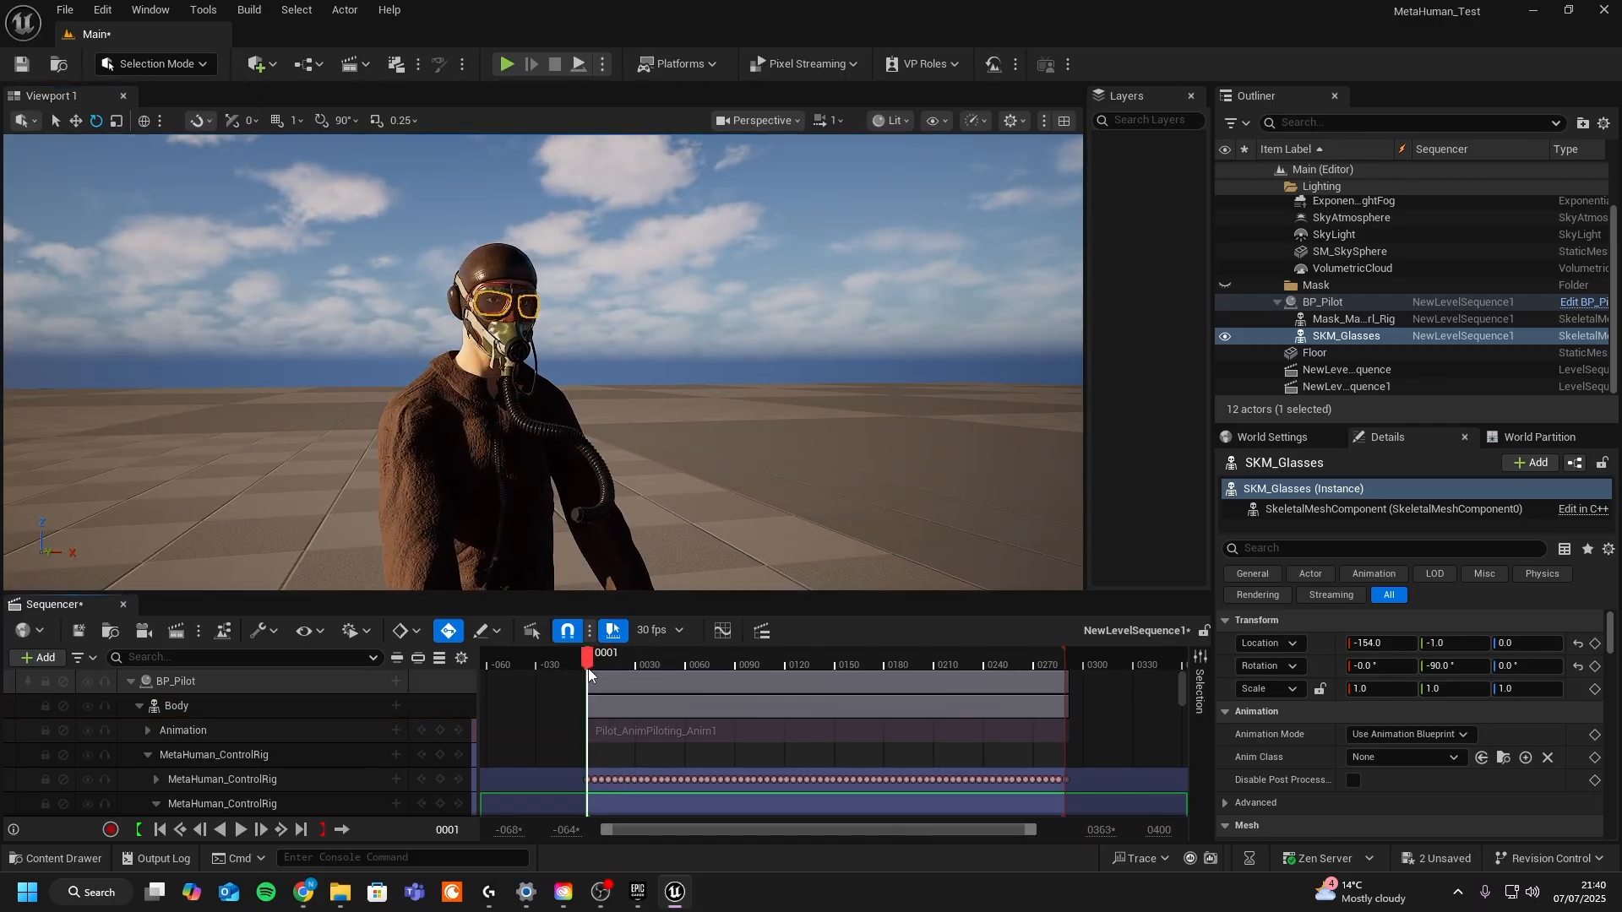
pyautogui.press('space')
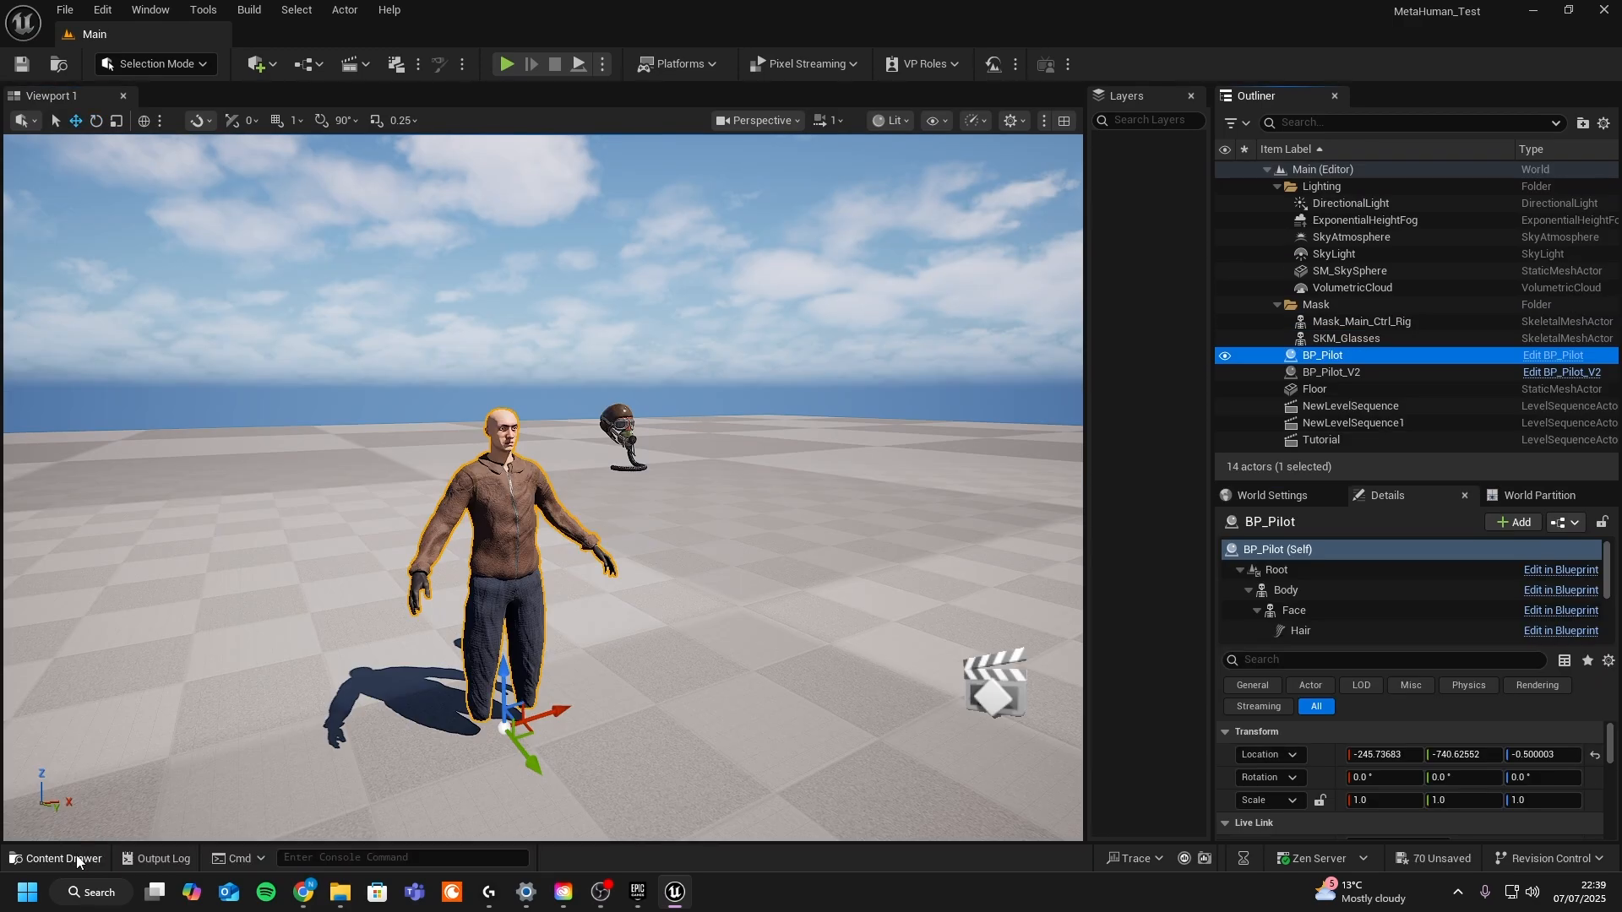
# - Open the Tutorial level sequence in Sequencer
pyautogui.click(76, 860)
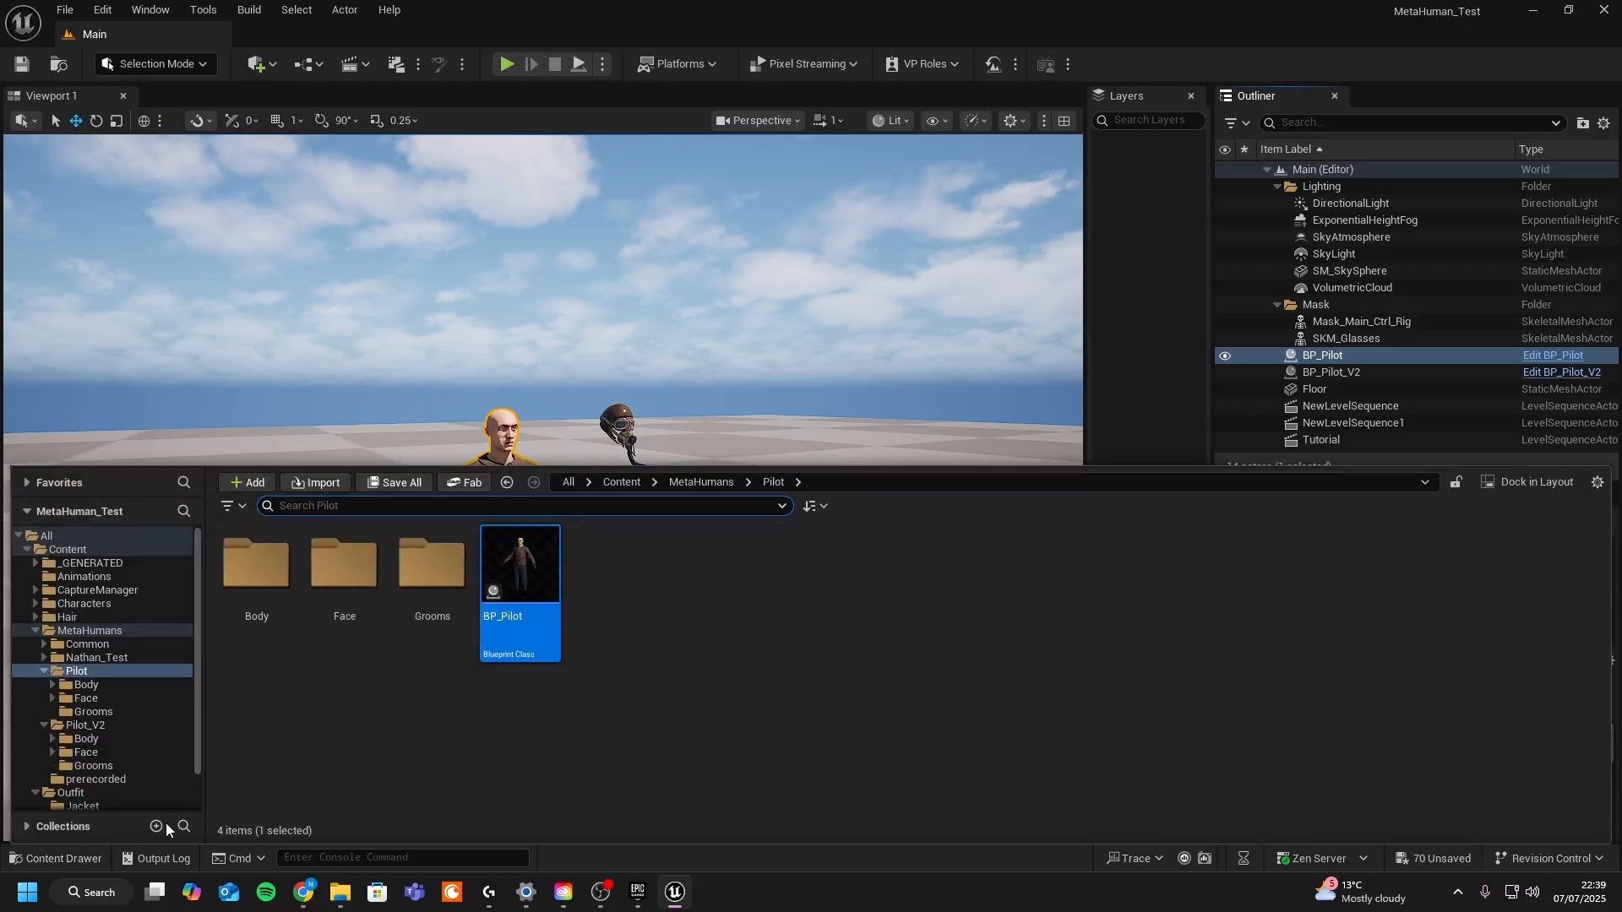
pyautogui.click(524, 304)
pyautogui.click(346, 69)
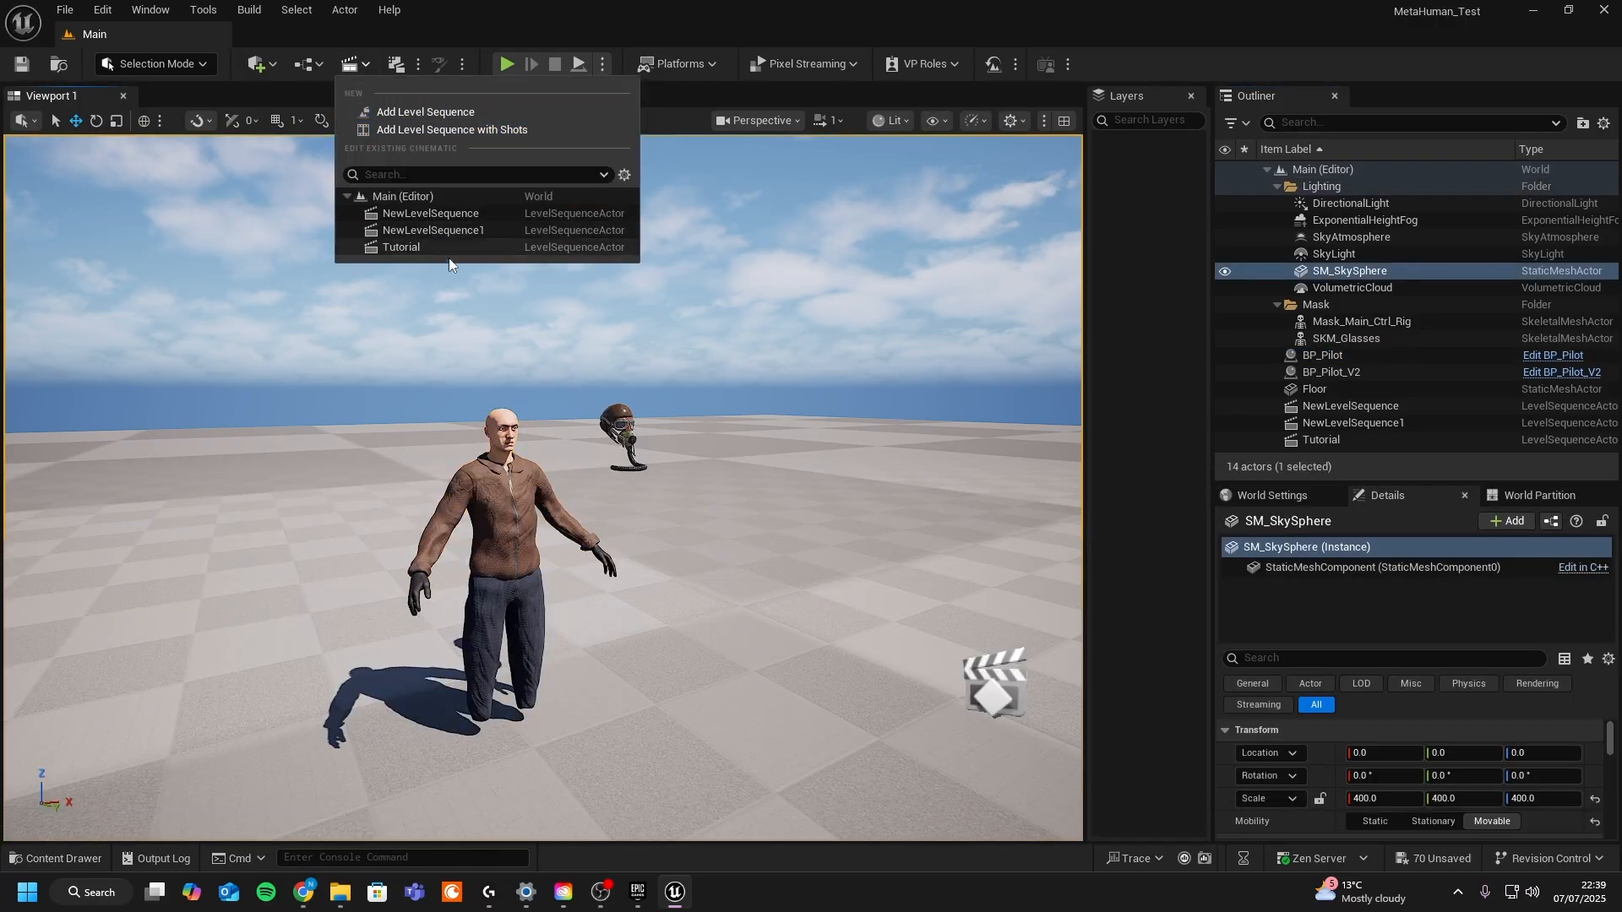
pyautogui.click(429, 245)
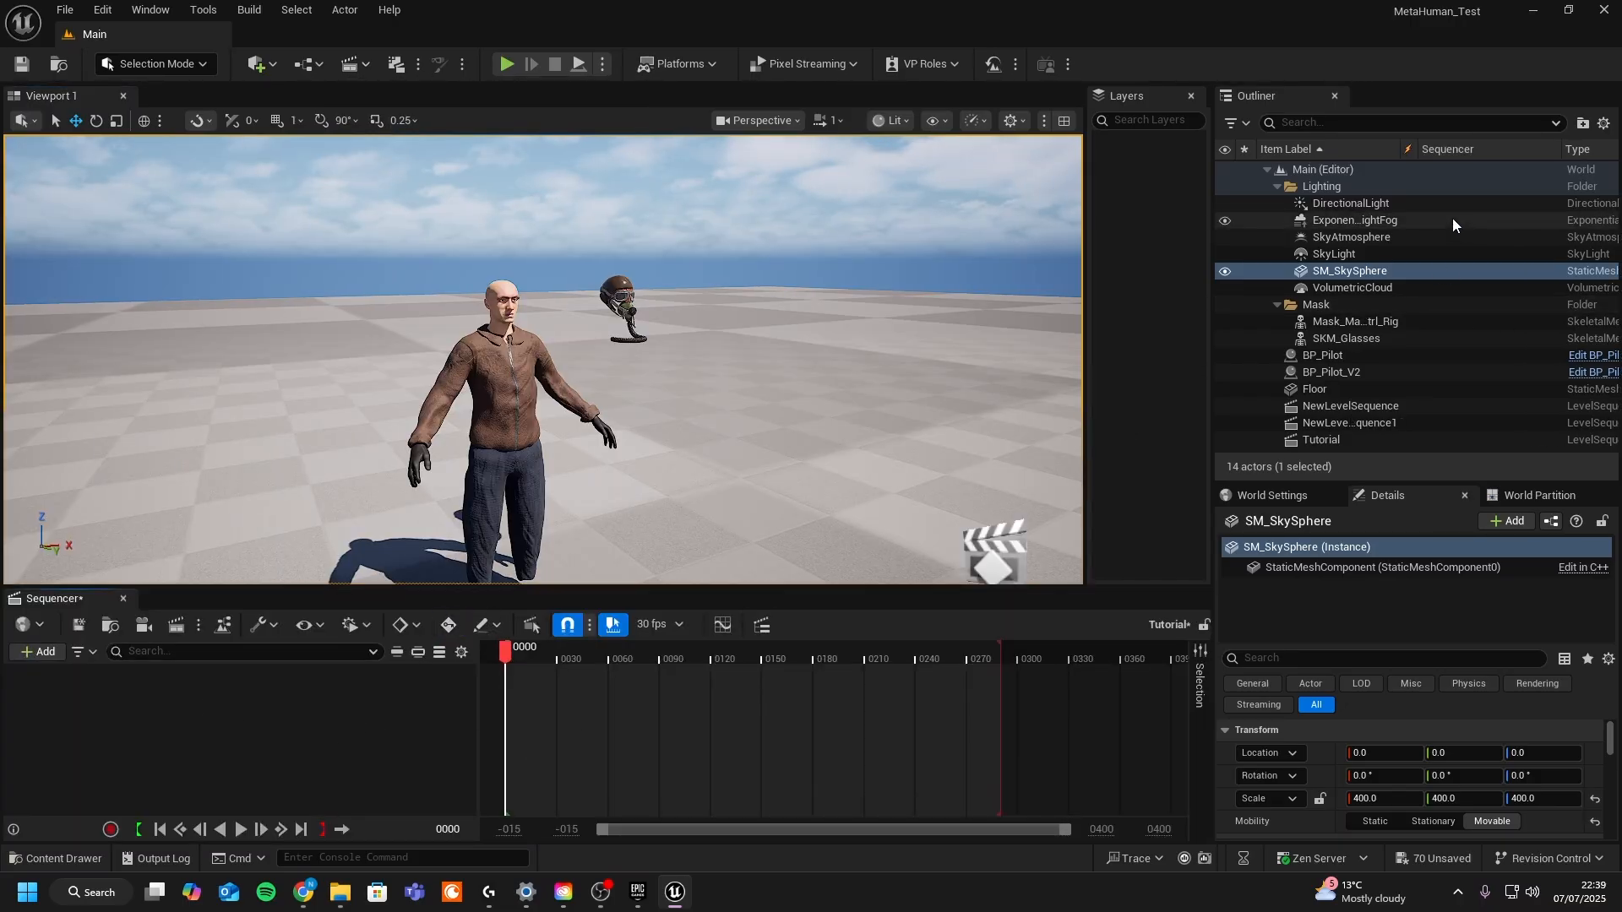
# - Add the BP_Pilot actor from the Outliner to the Tutorial sequence
pyautogui.click(1340, 359)
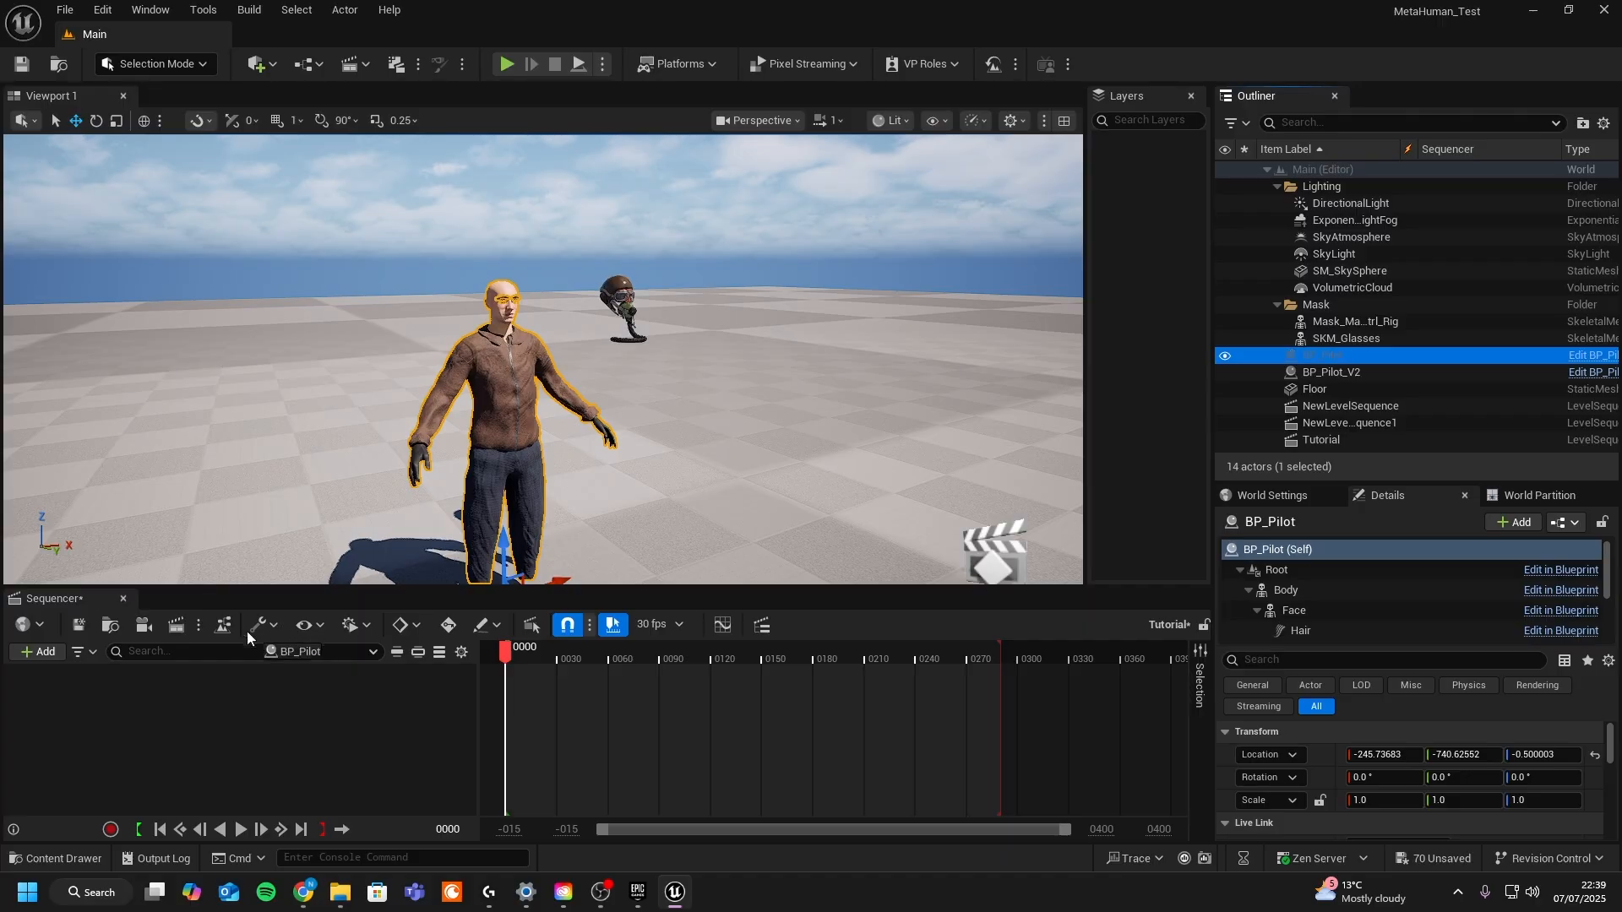
pyautogui.moveTo(1340, 358); pyautogui.dragTo(157, 694)
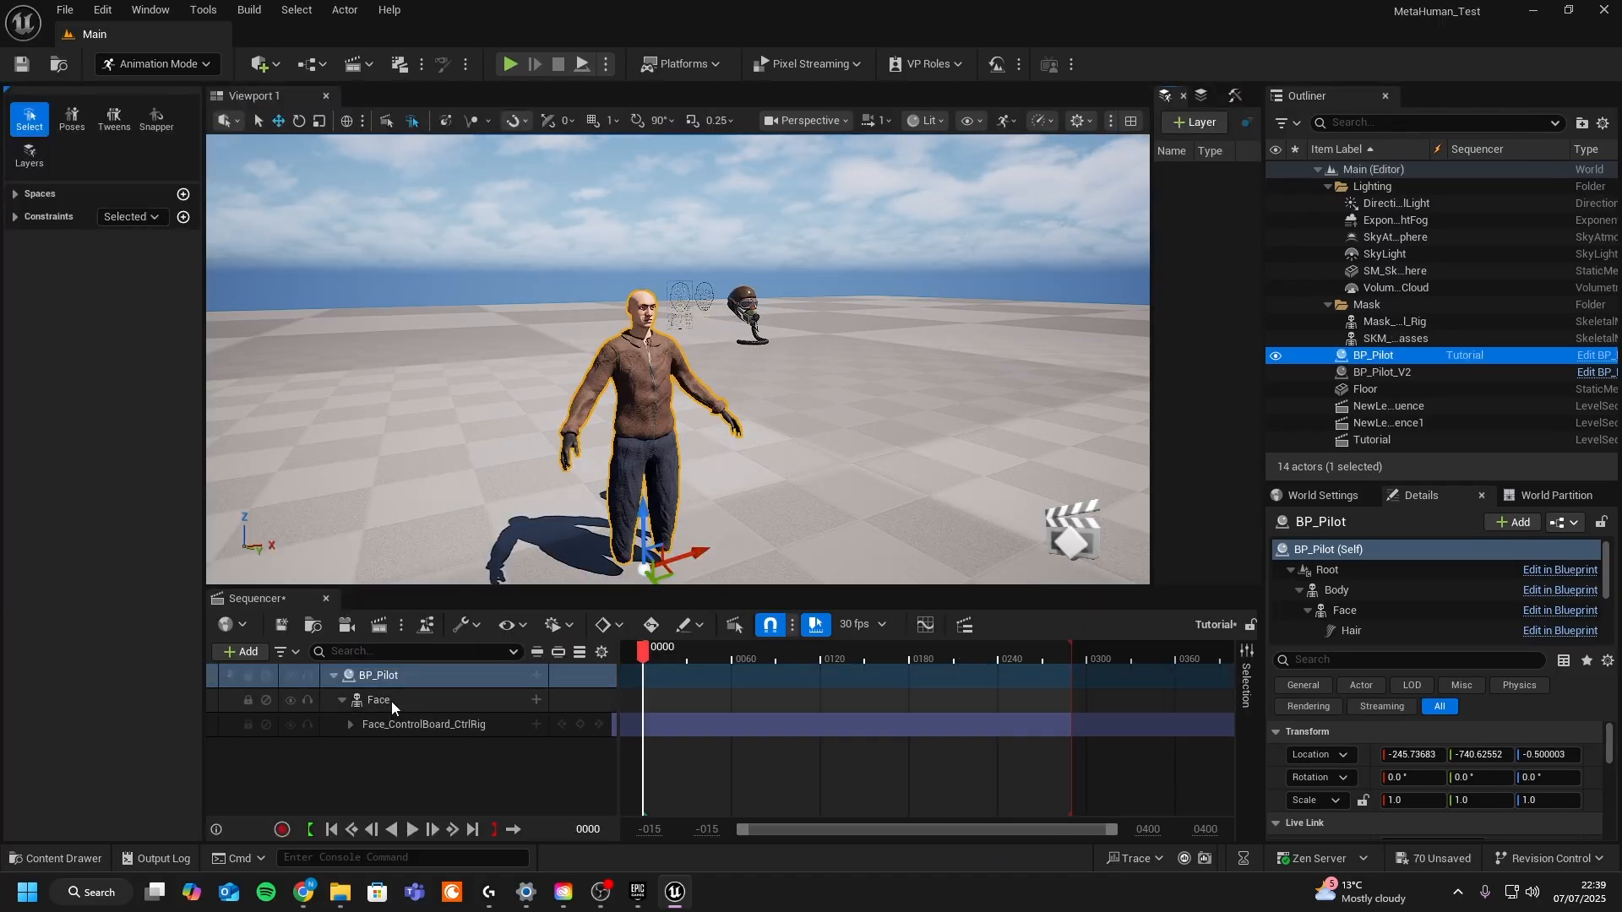
# - Open the BP_Pilot blueprint and inspect its Body component's skeletal mesh
pyautogui.click(55, 858)
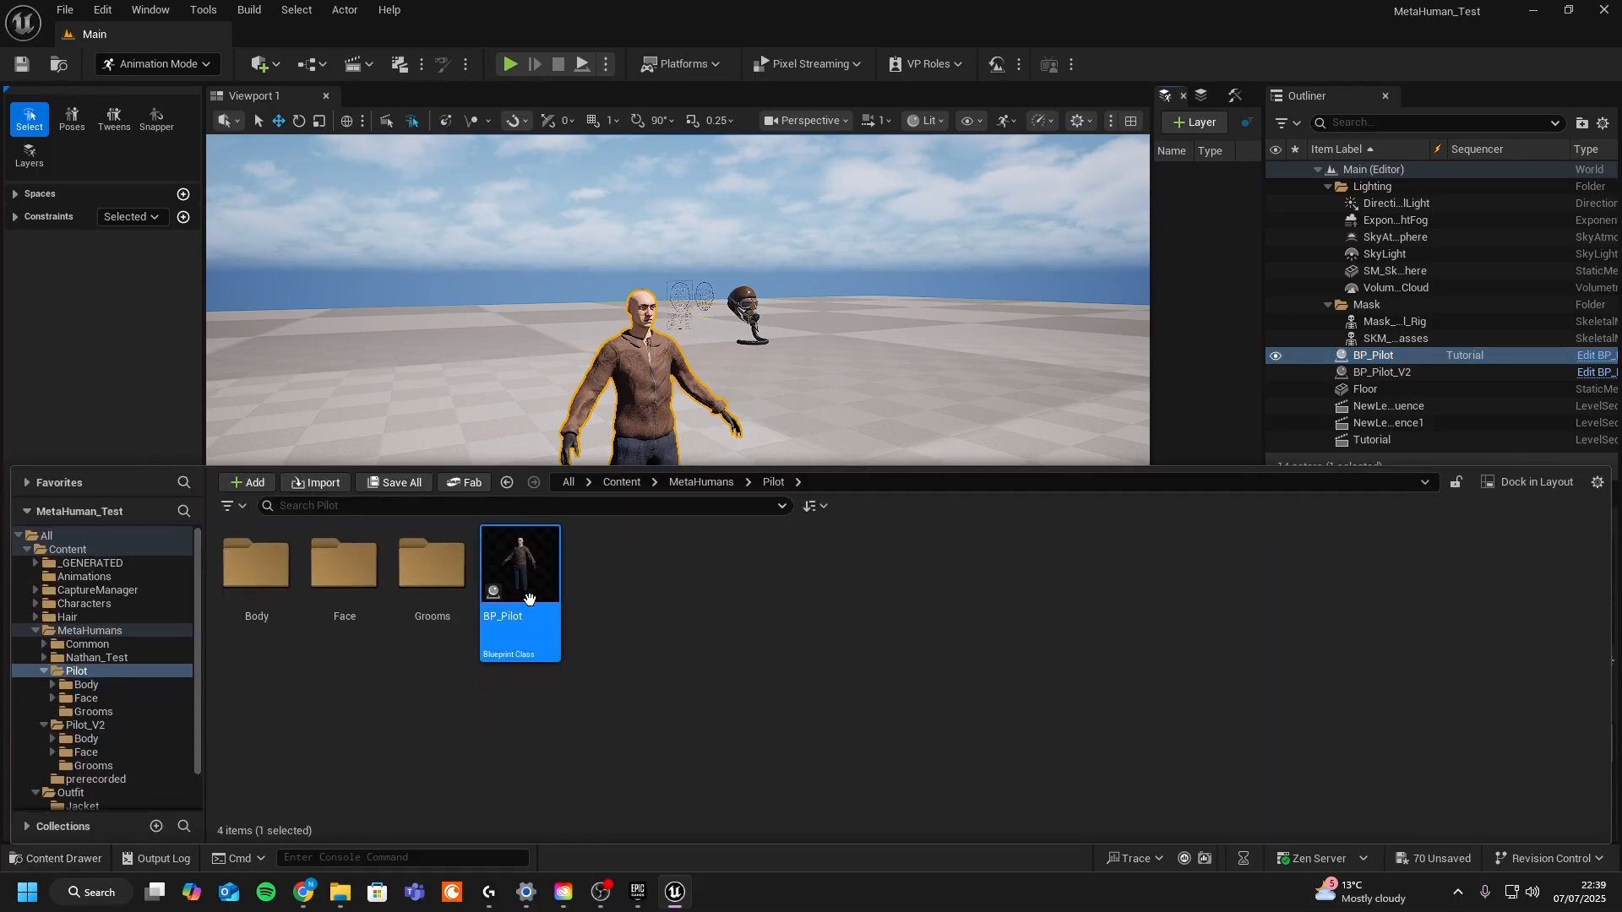
pyautogui.doubleClick(539, 566)
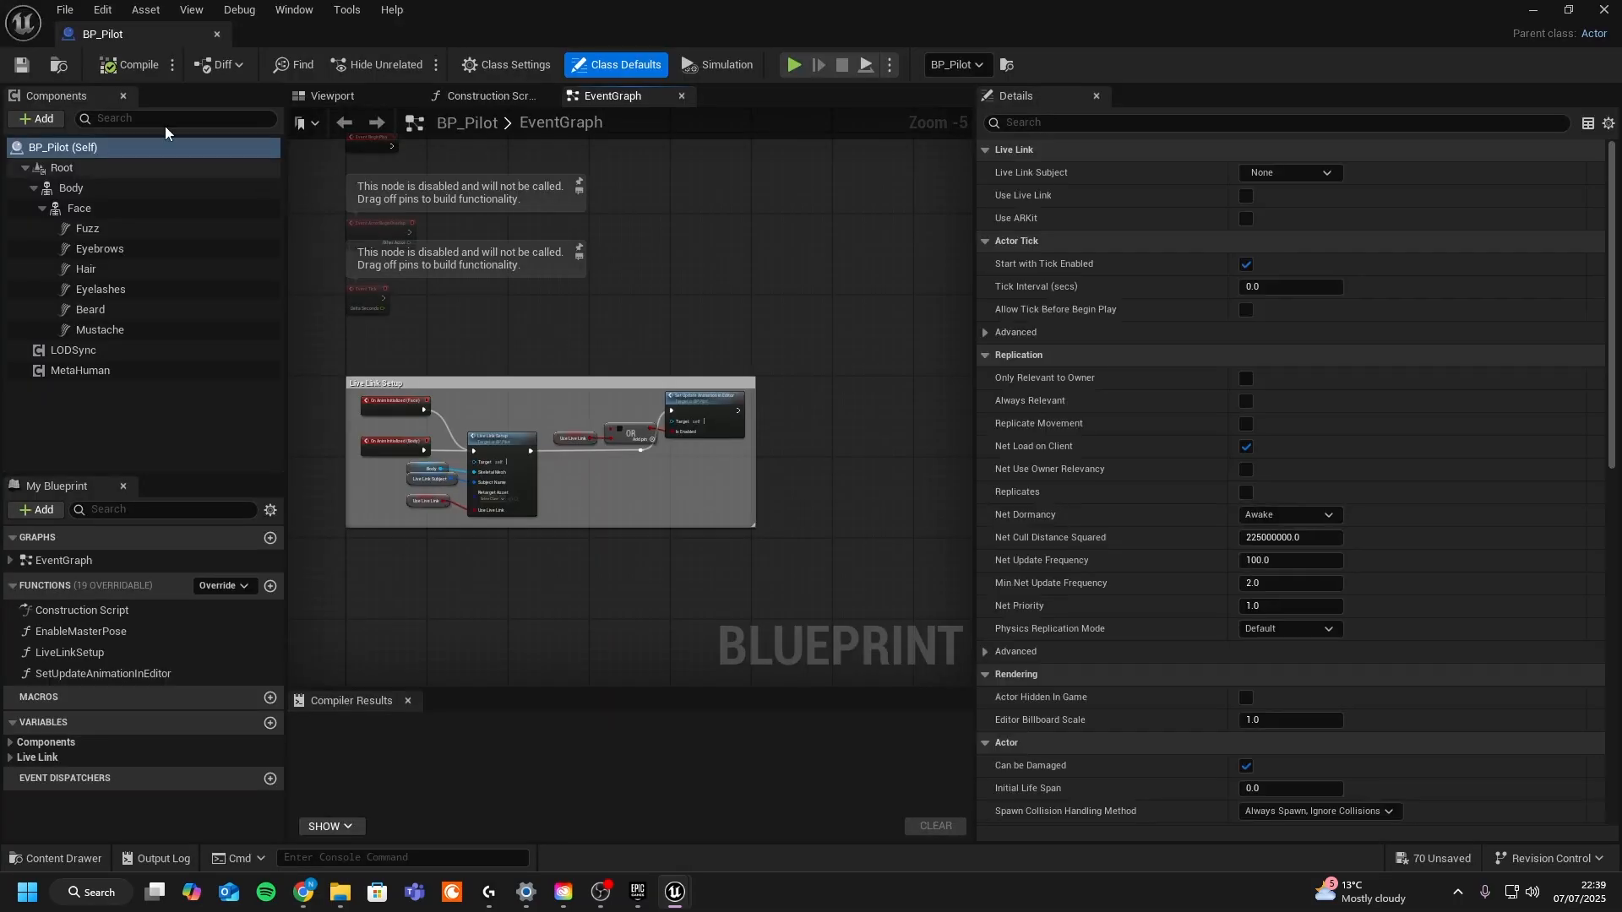
pyautogui.click(350, 93)
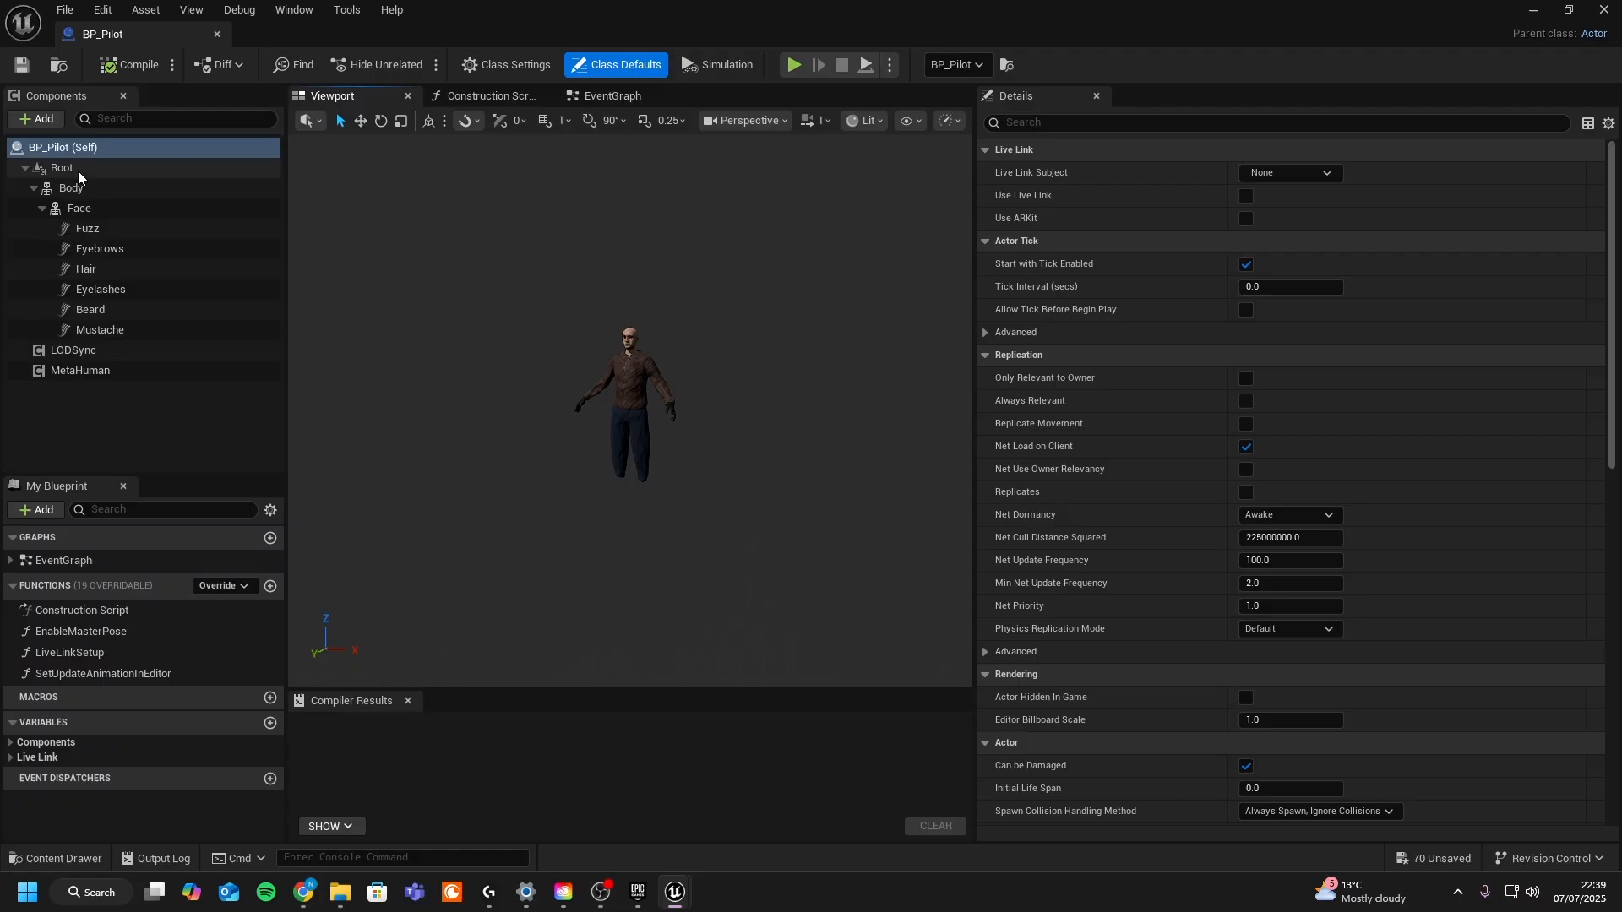
pyautogui.click(87, 191)
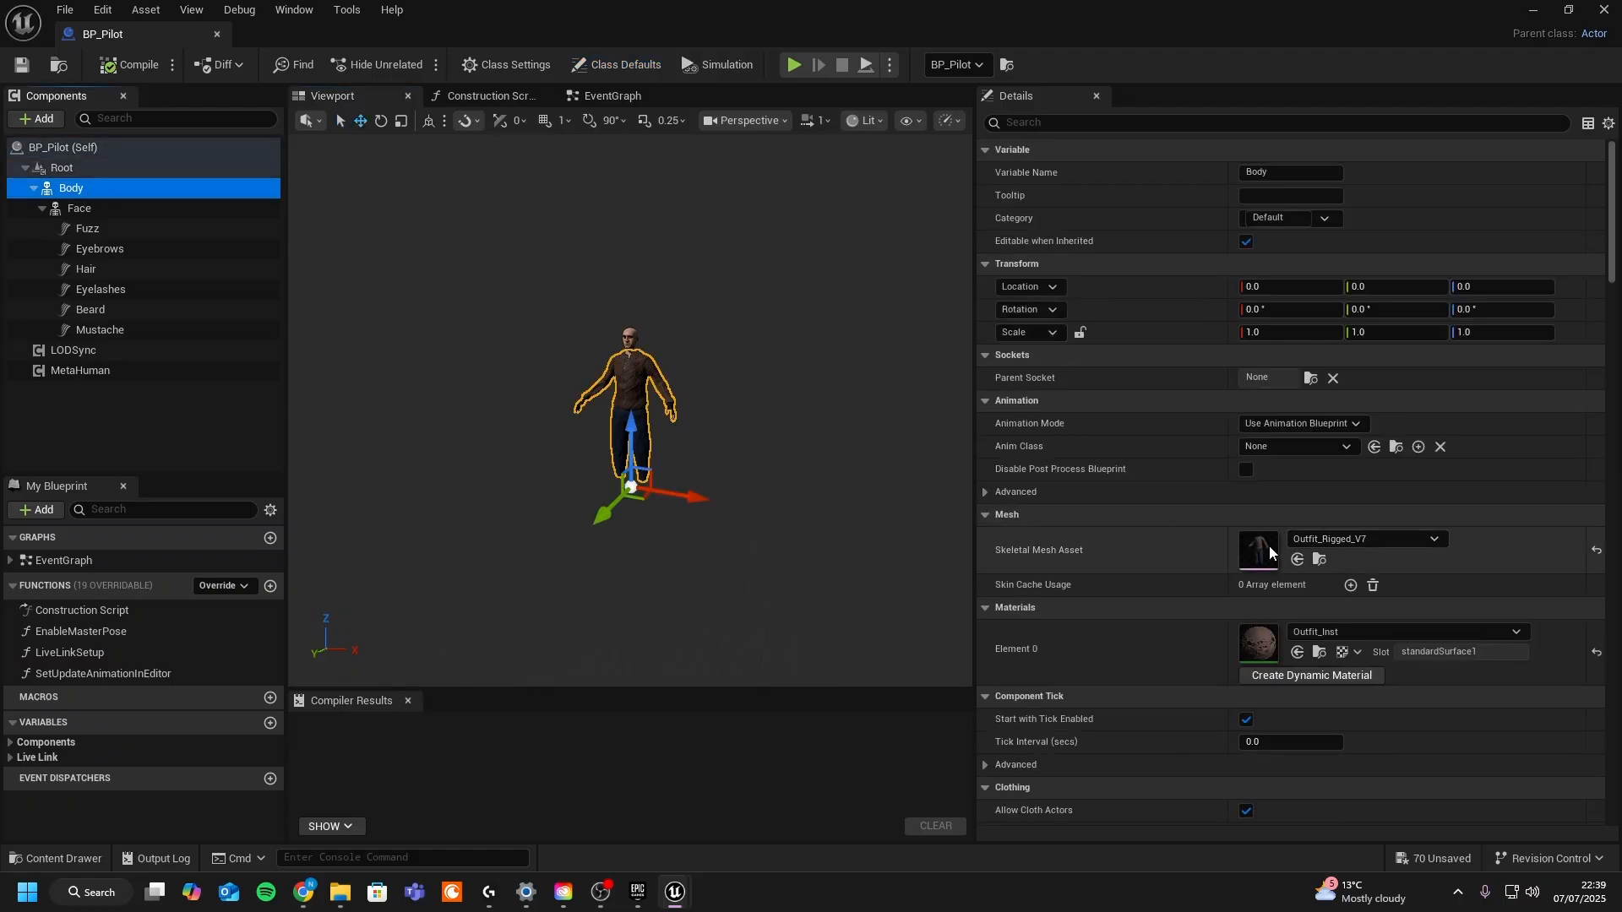
# - Open the BP_Pilot_V2 blueprint from the Pilot_V2 folder and inspect its Body component's skeletal mesh
pyautogui.click(22, 853)
pyautogui.click(711, 465)
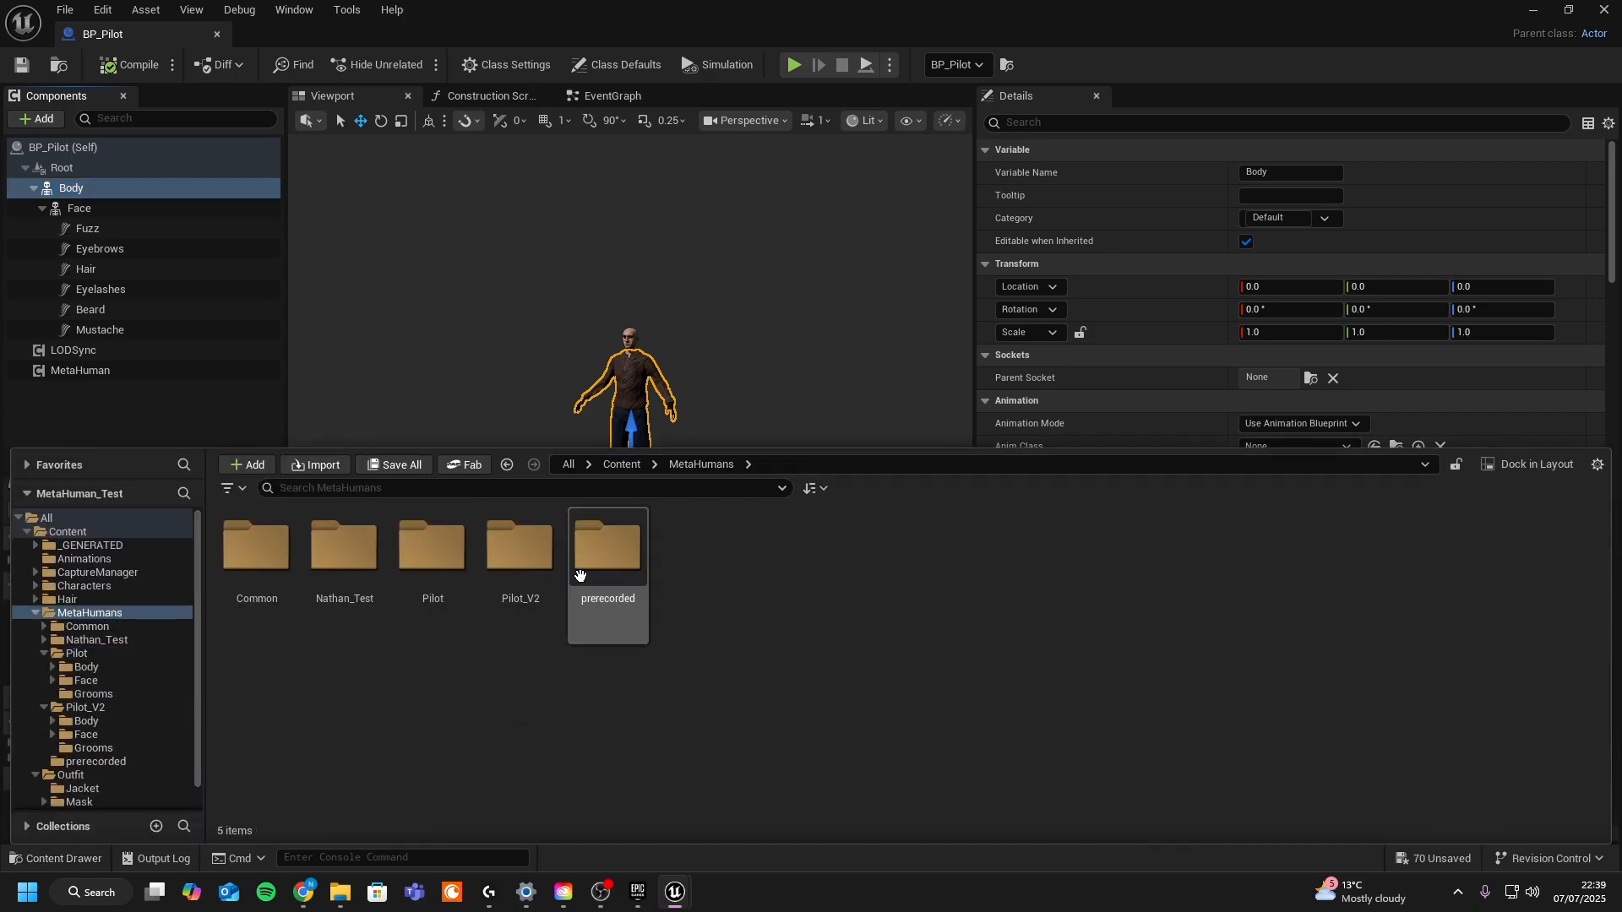
pyautogui.doubleClick(517, 545)
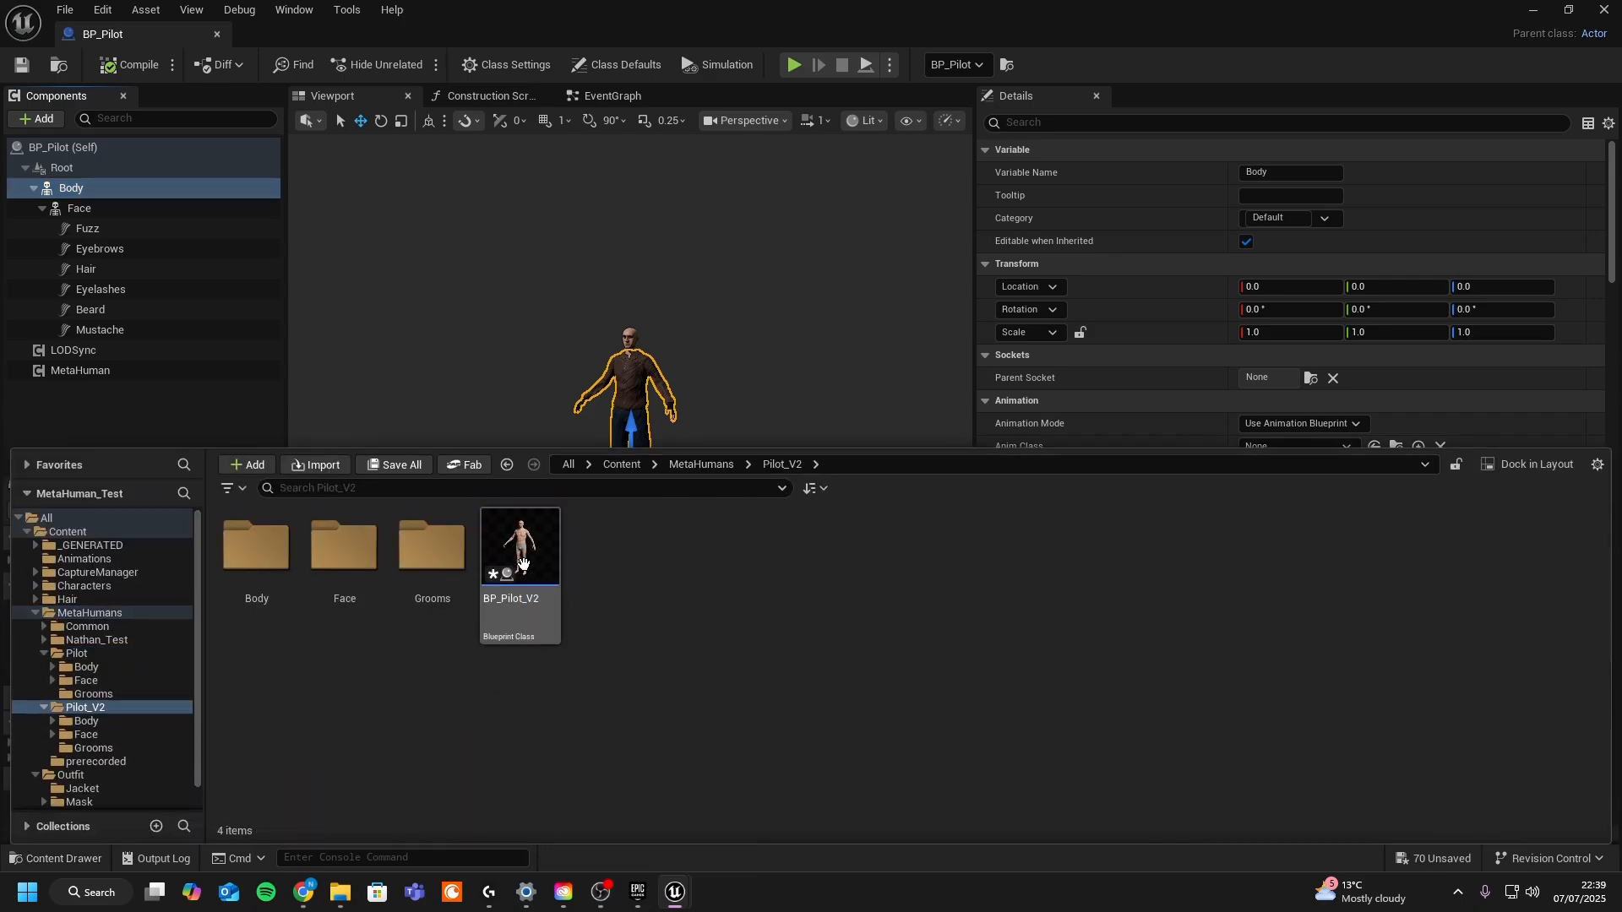
pyautogui.doubleClick(520, 553)
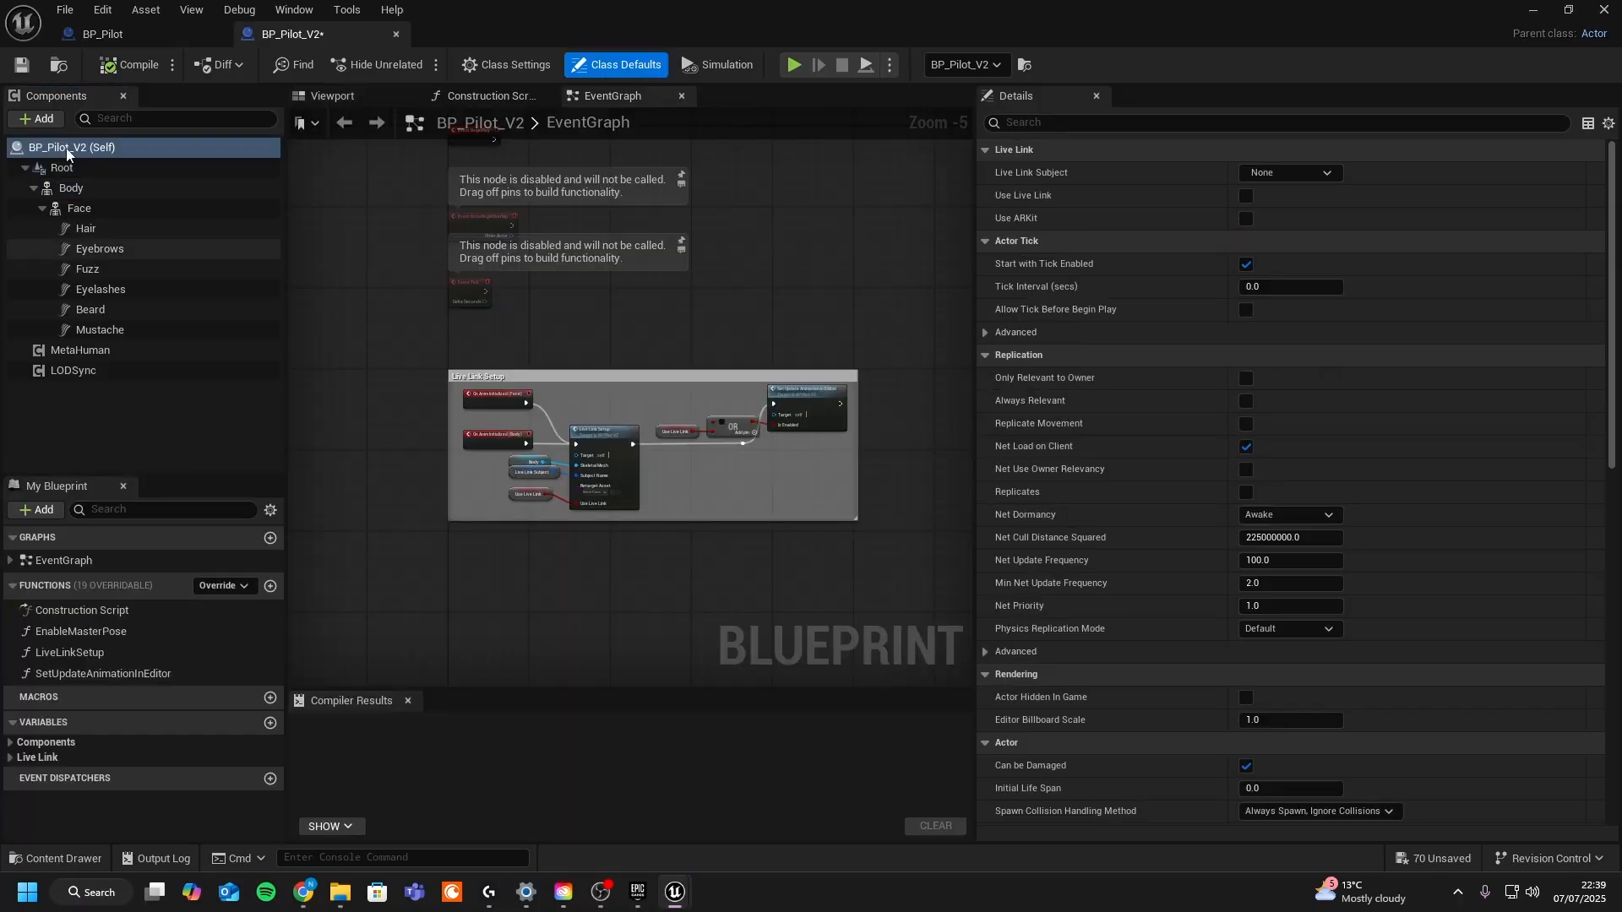
pyautogui.click(335, 100)
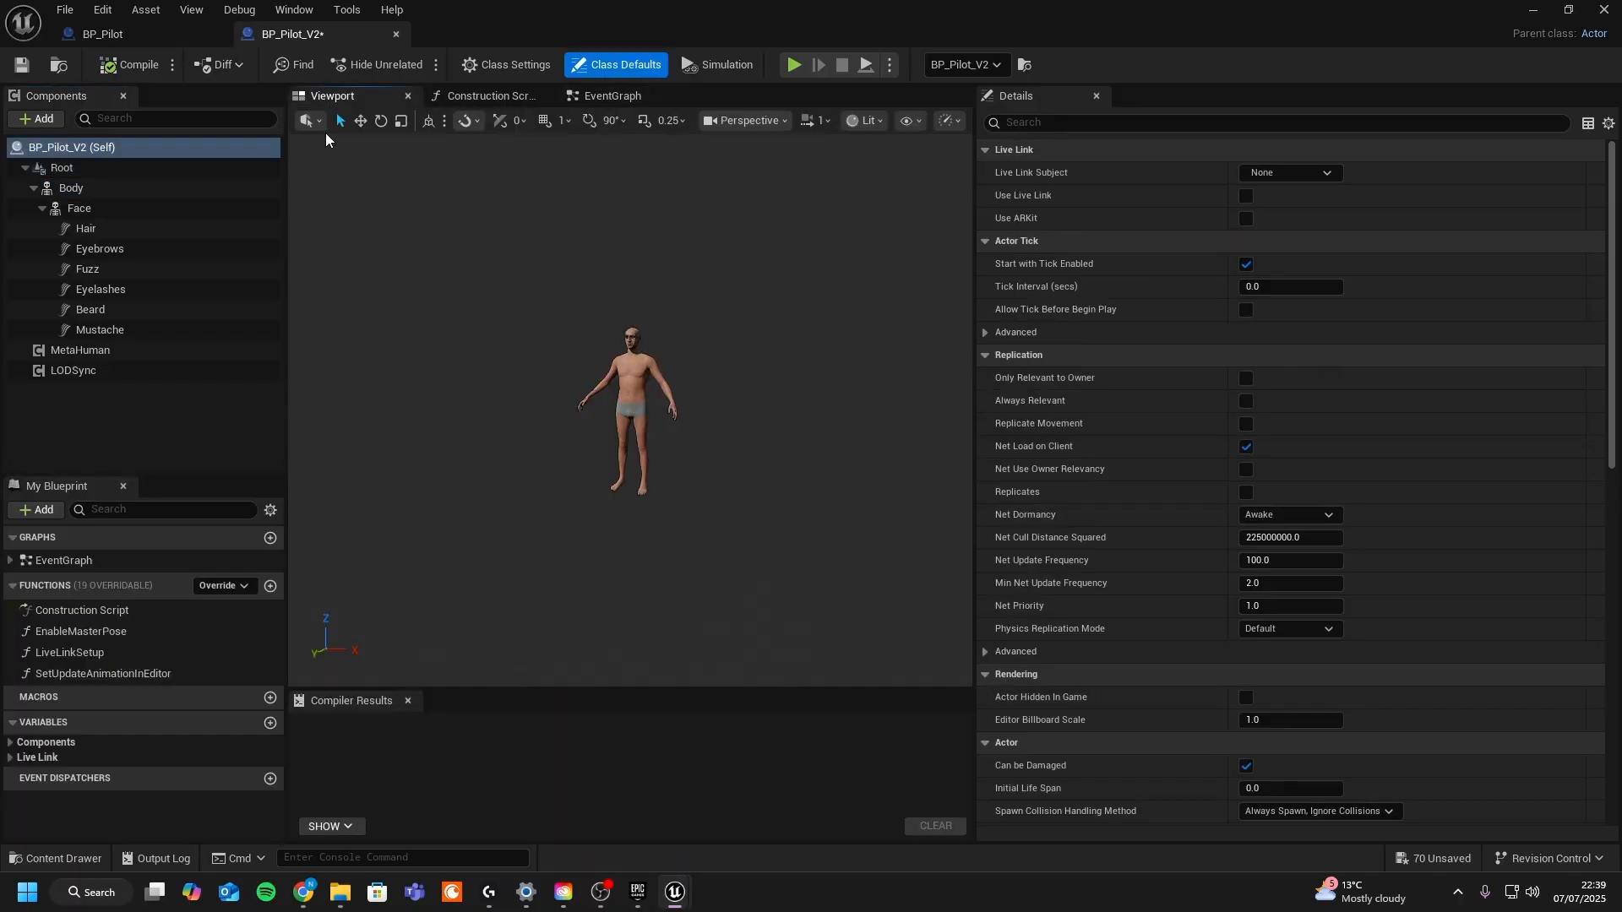
pyautogui.click(100, 190)
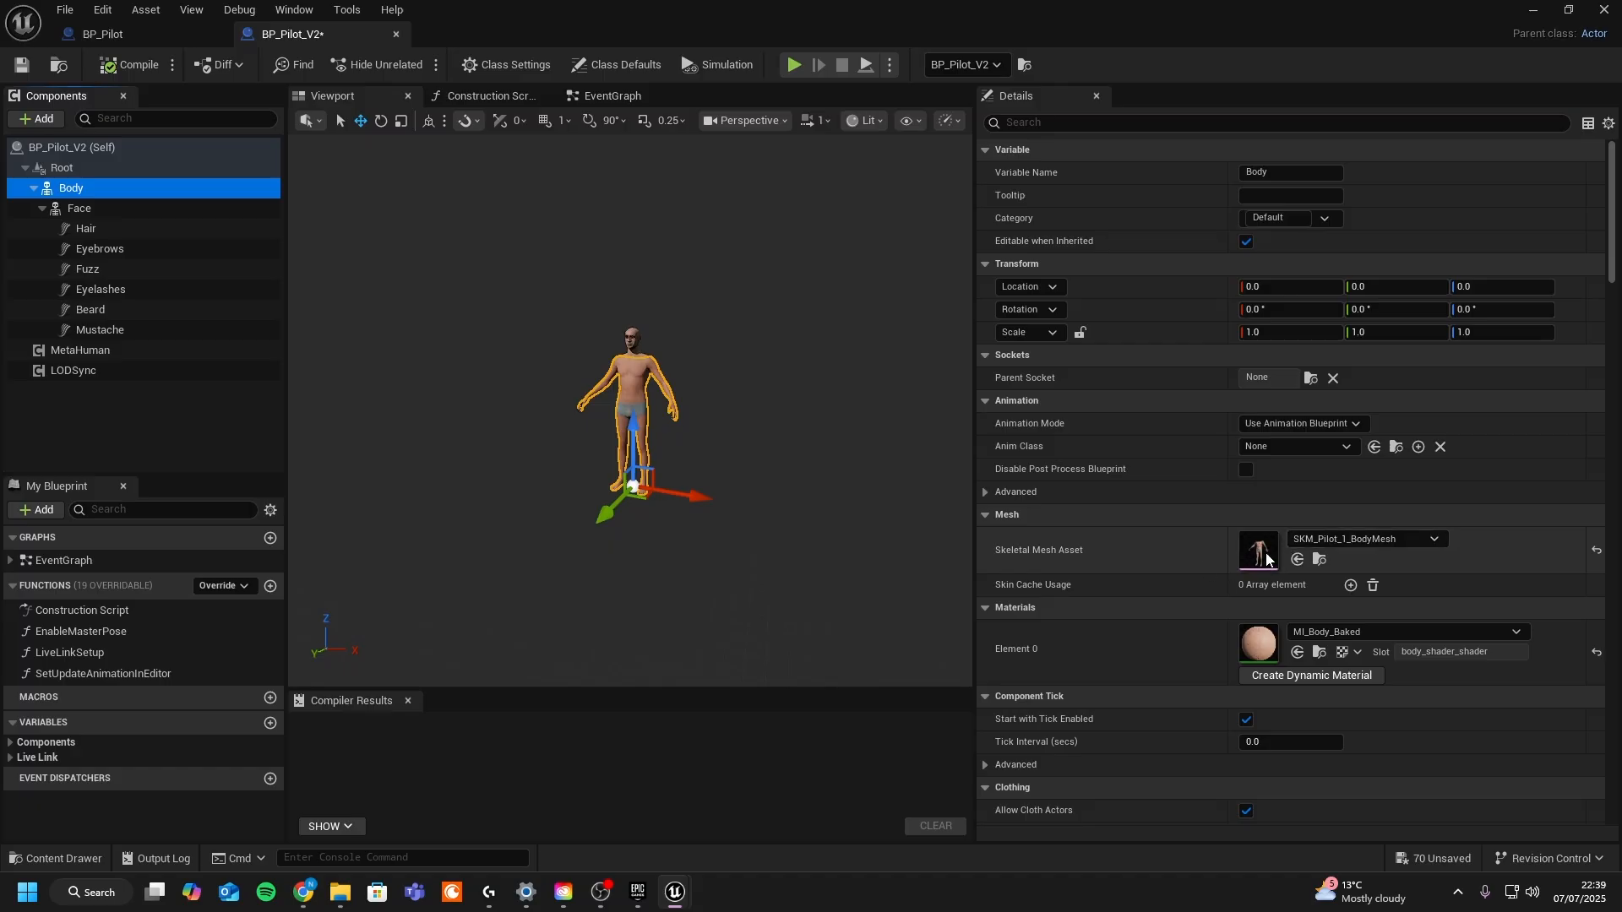
pyautogui.click(1531, 12)
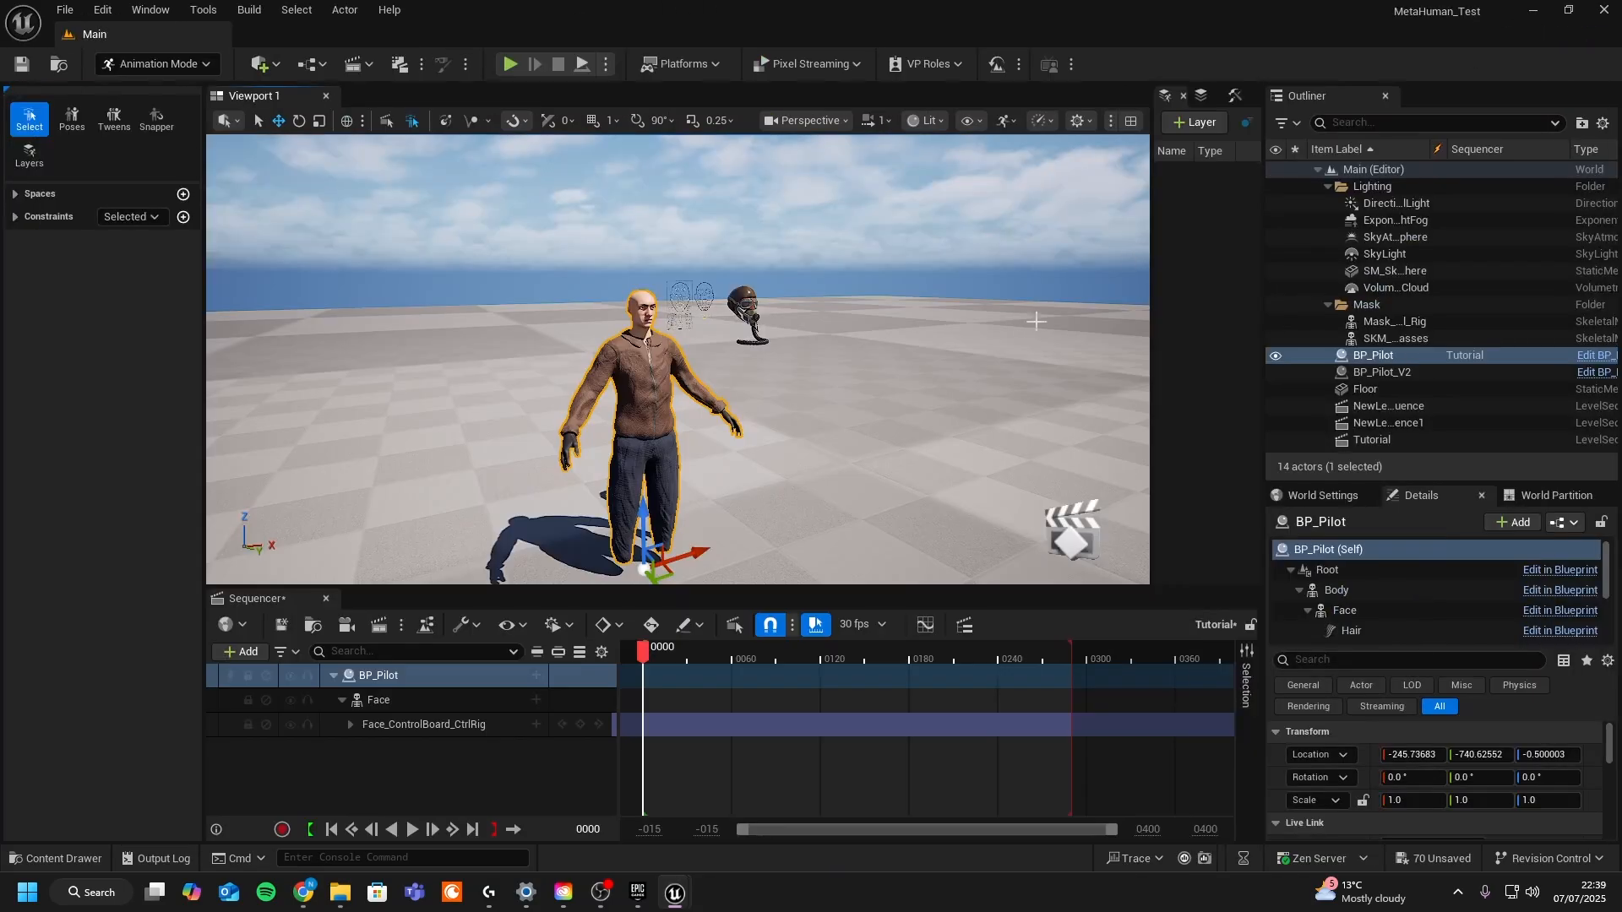
# - Add the BP_Pilot_V2 actor from the Outliner to the Tutorial sequence
pyautogui.click(1386, 371)
pyautogui.press('q')
pyautogui.moveTo(1050, 385); pyautogui.dragTo(1050, 384, button='right')
pyautogui.press('e')
pyautogui.click(1374, 373)
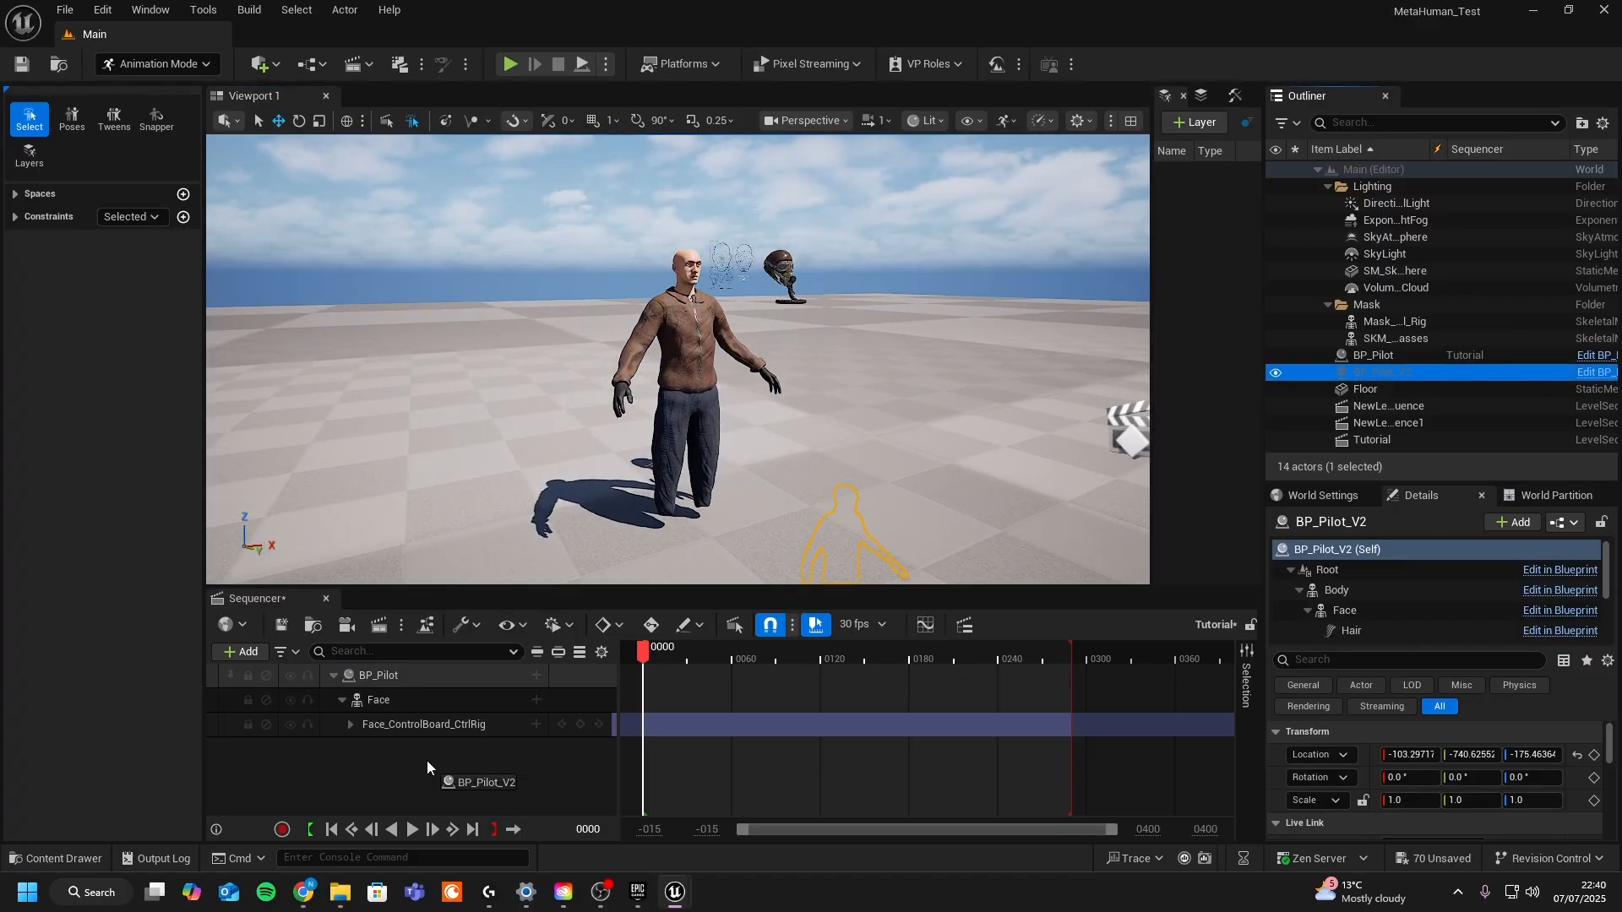
pyautogui.moveTo(428, 761); pyautogui.dragTo(430, 768)
# - Copy BP_Pilot_V2's Body track, then delete the BP_Pilot_V2 binding from the sequence
pyautogui.click(384, 772)
pyautogui.rightClick(389, 772)
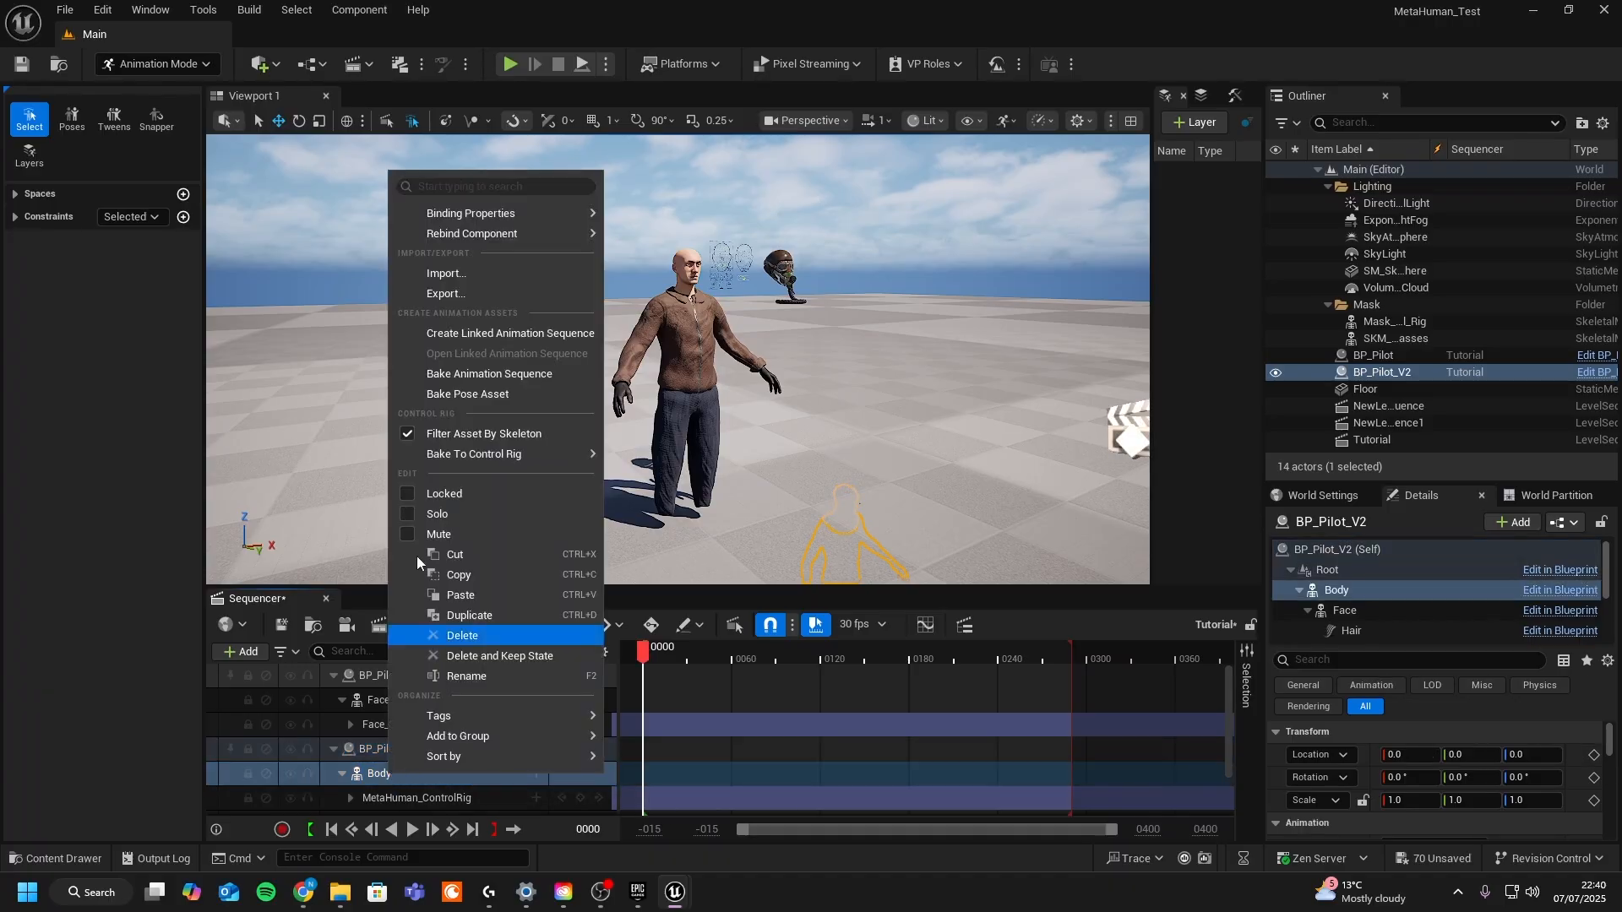
pyautogui.click(659, 595)
pyautogui.click(407, 748)
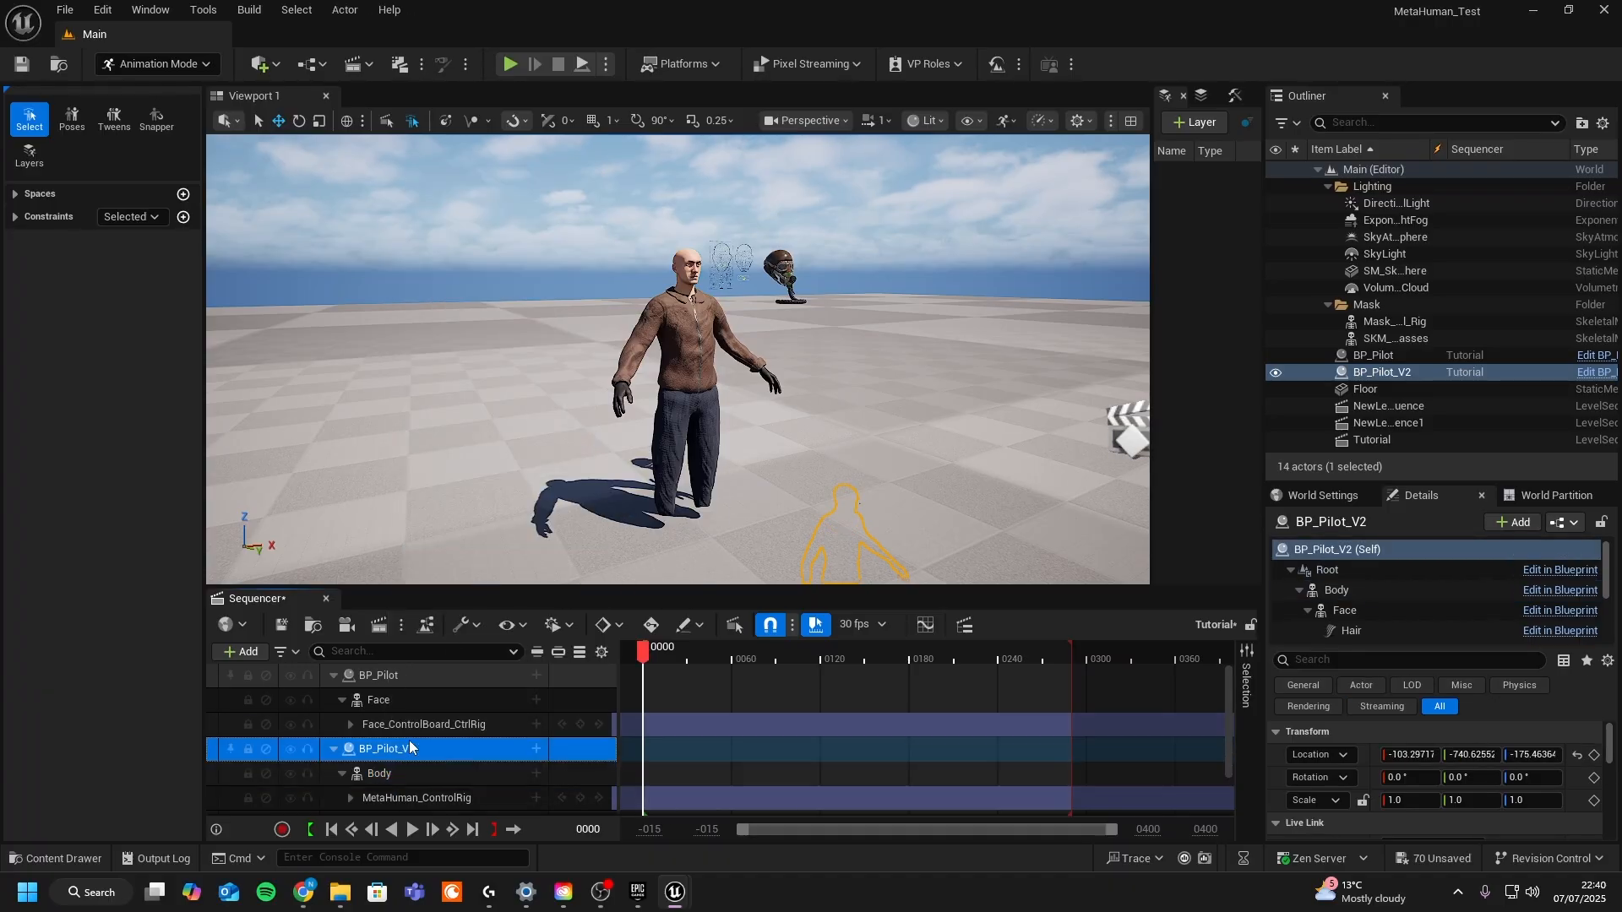
pyautogui.press('Delete')
# - Paste the copied Body track onto the BP_Pilot binding
pyautogui.click(396, 676)
pyautogui.rightClick(396, 676)
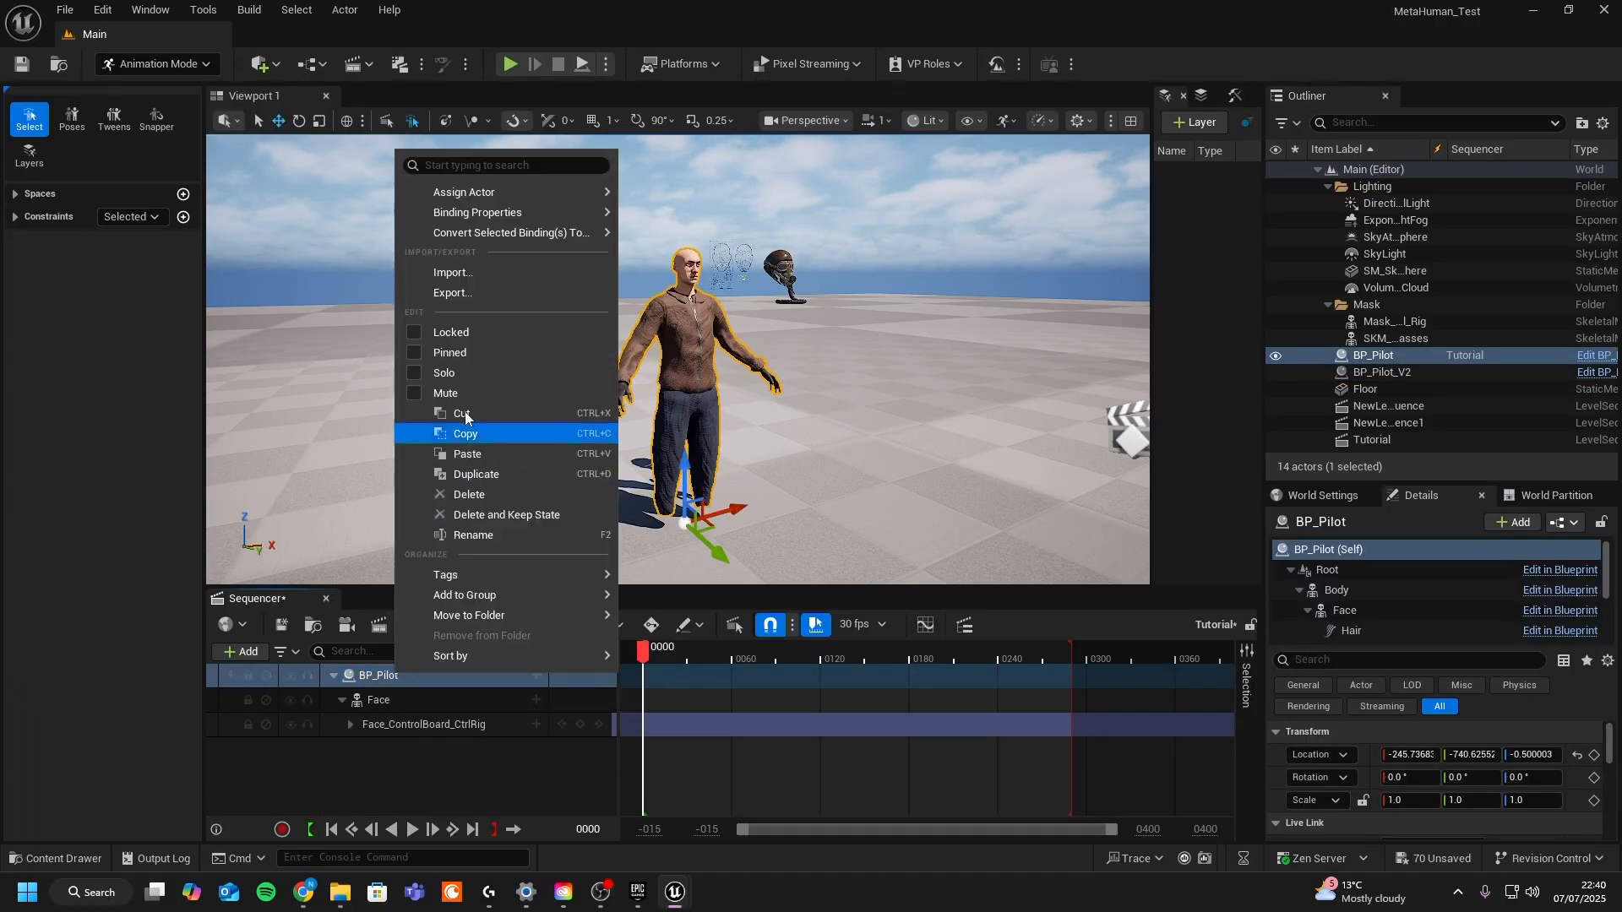
pyautogui.click(463, 454)
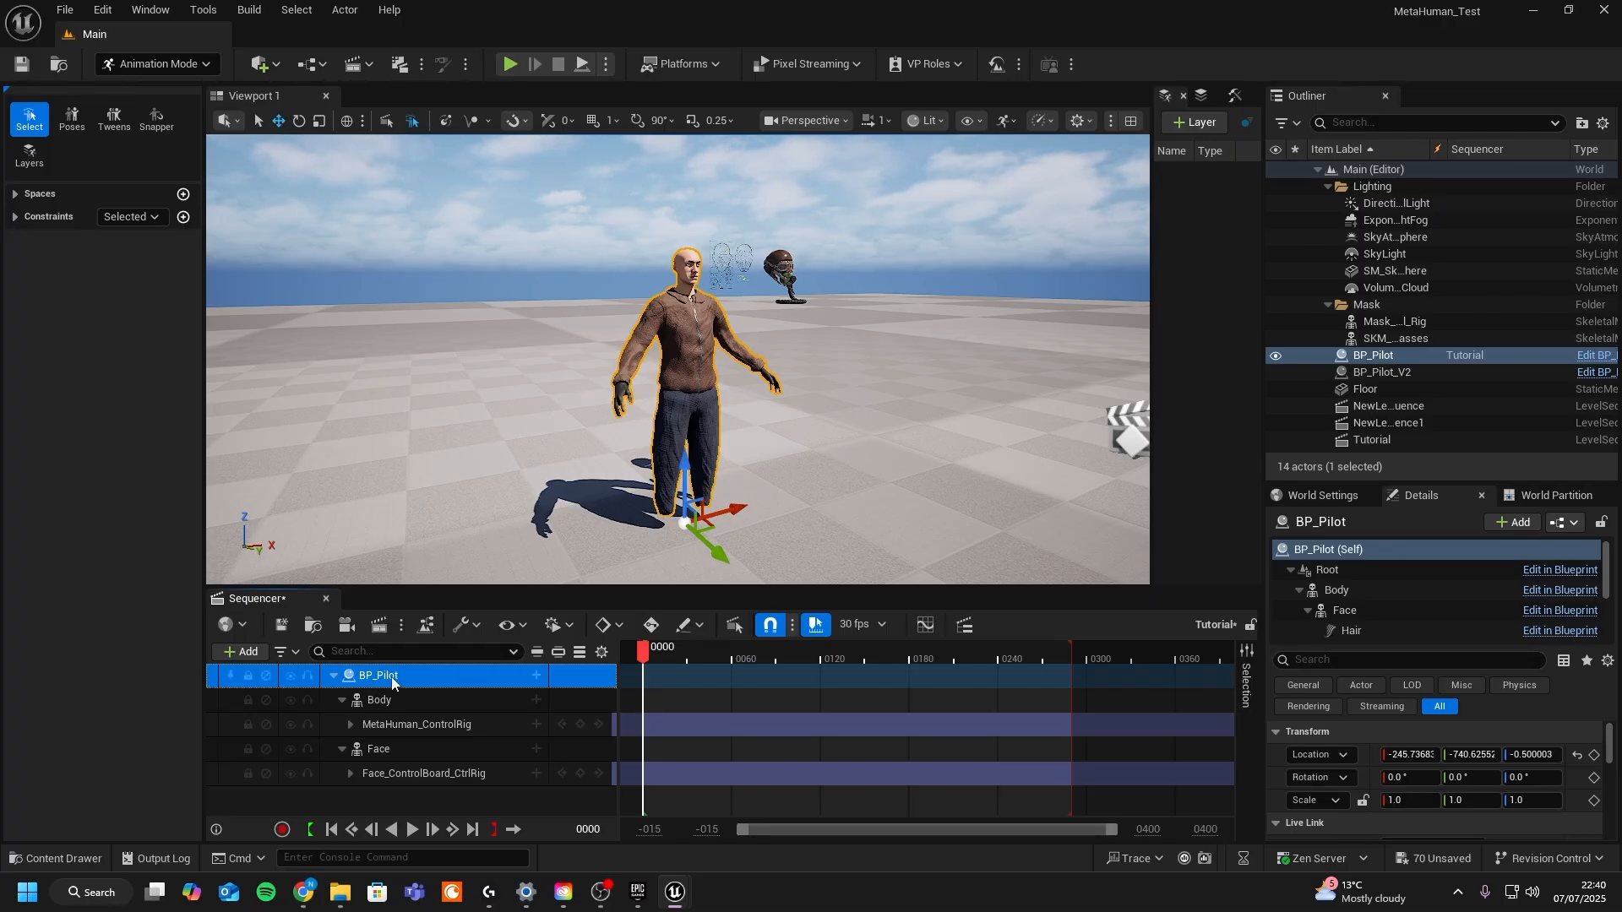
# - Try moving the left forearm control of BP_Pilot's body control rig in the viewport
pyautogui.click(379, 701)
pyautogui.click(414, 722)
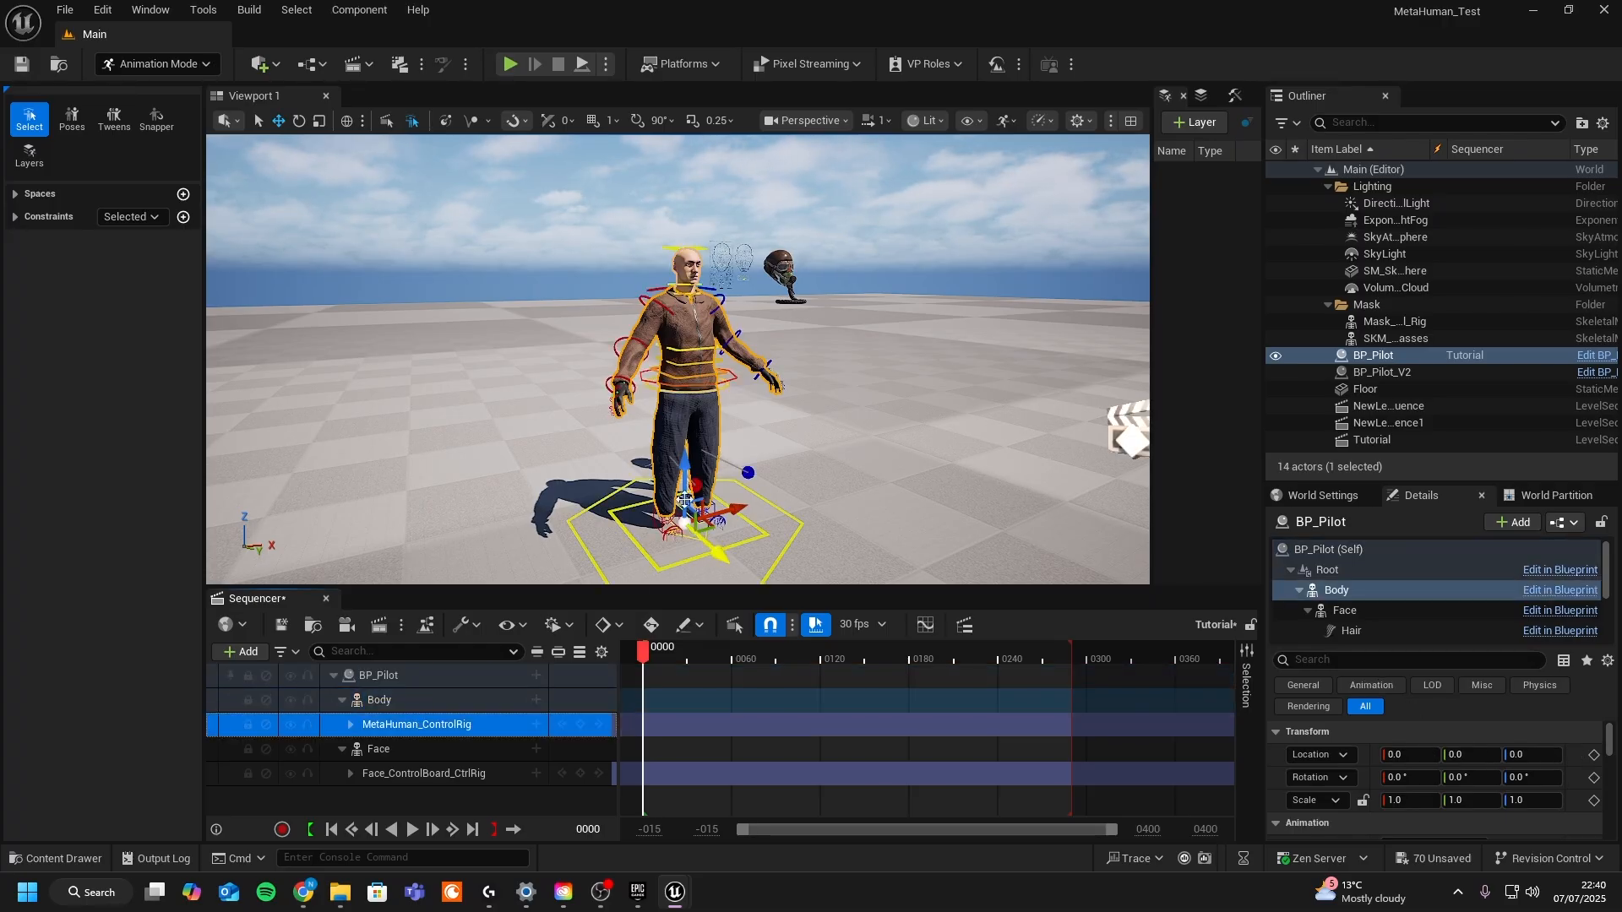
pyautogui.click(738, 347)
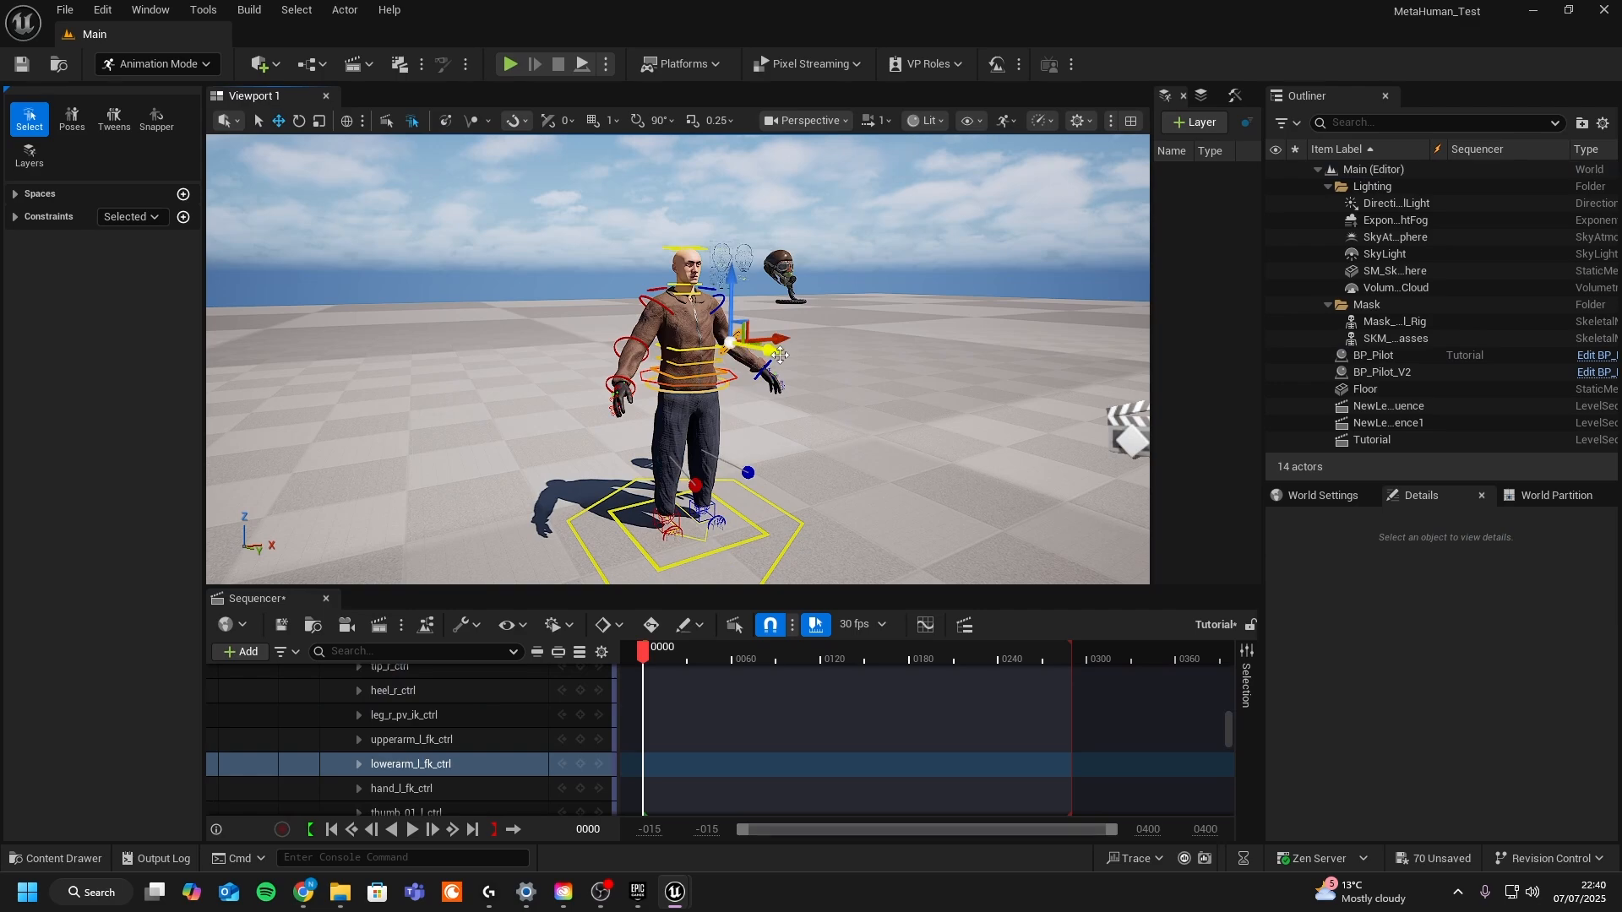
pyautogui.moveTo(776, 351); pyautogui.dragTo(1012, 491)
pyautogui.moveTo(644, 650); pyautogui.dragTo(740, 651)
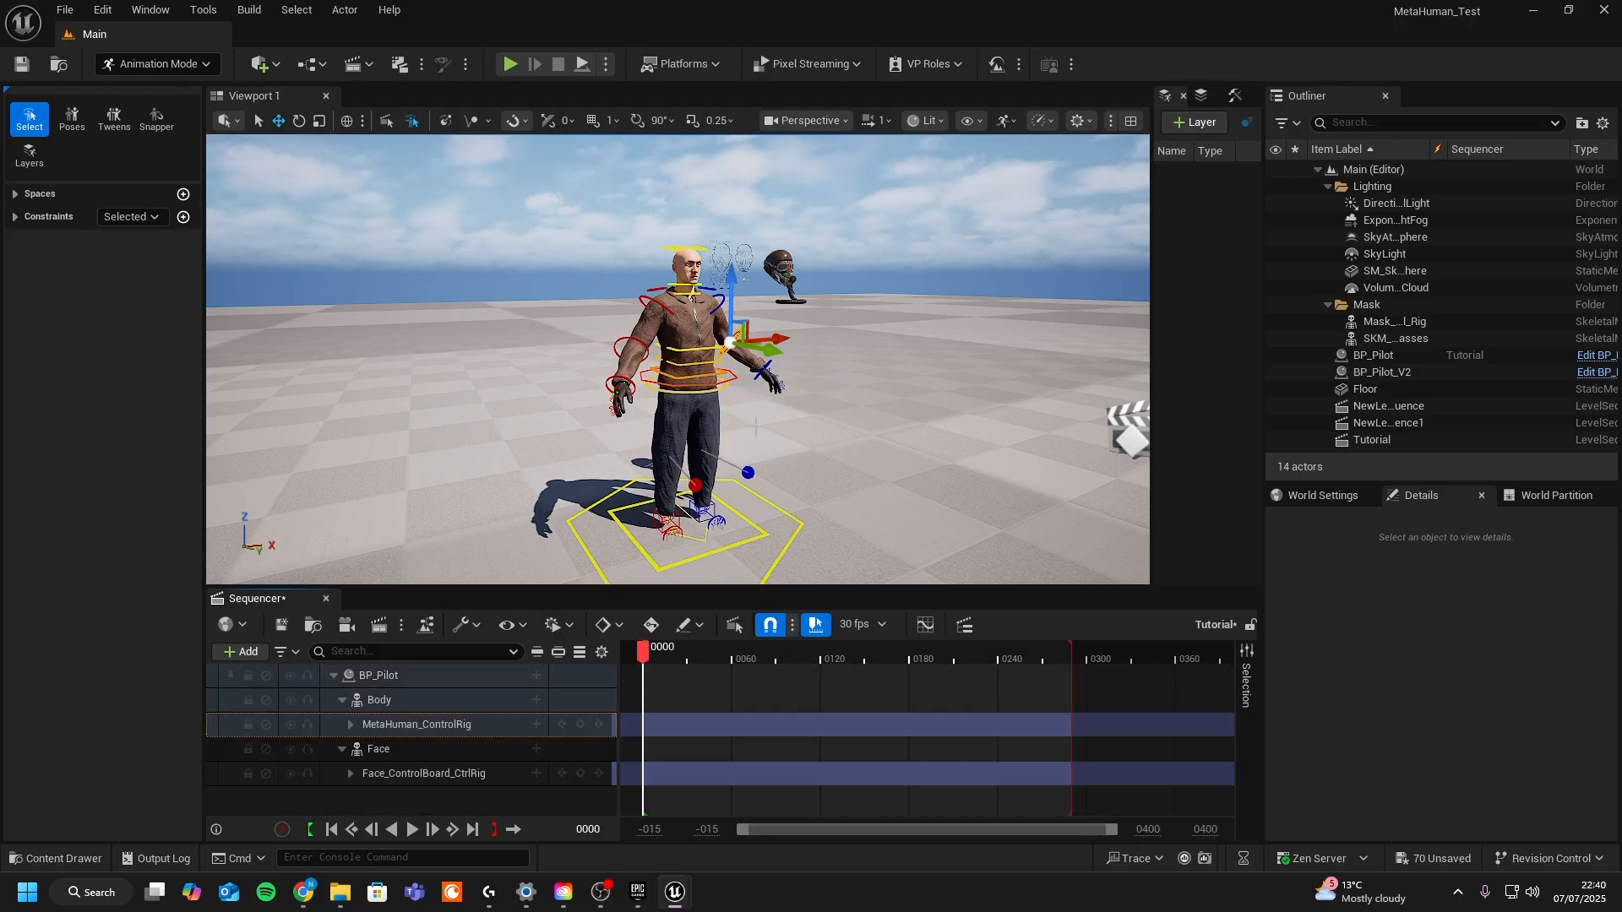
pyautogui.moveTo(592, 364)
pyautogui.keyDown('alt'); pyautogui.mouseDown()
pyautogui.moveTo(667, 346)
pyautogui.moveTo(593, 348)
pyautogui.mouseUp(); pyautogui.keyUp('alt')
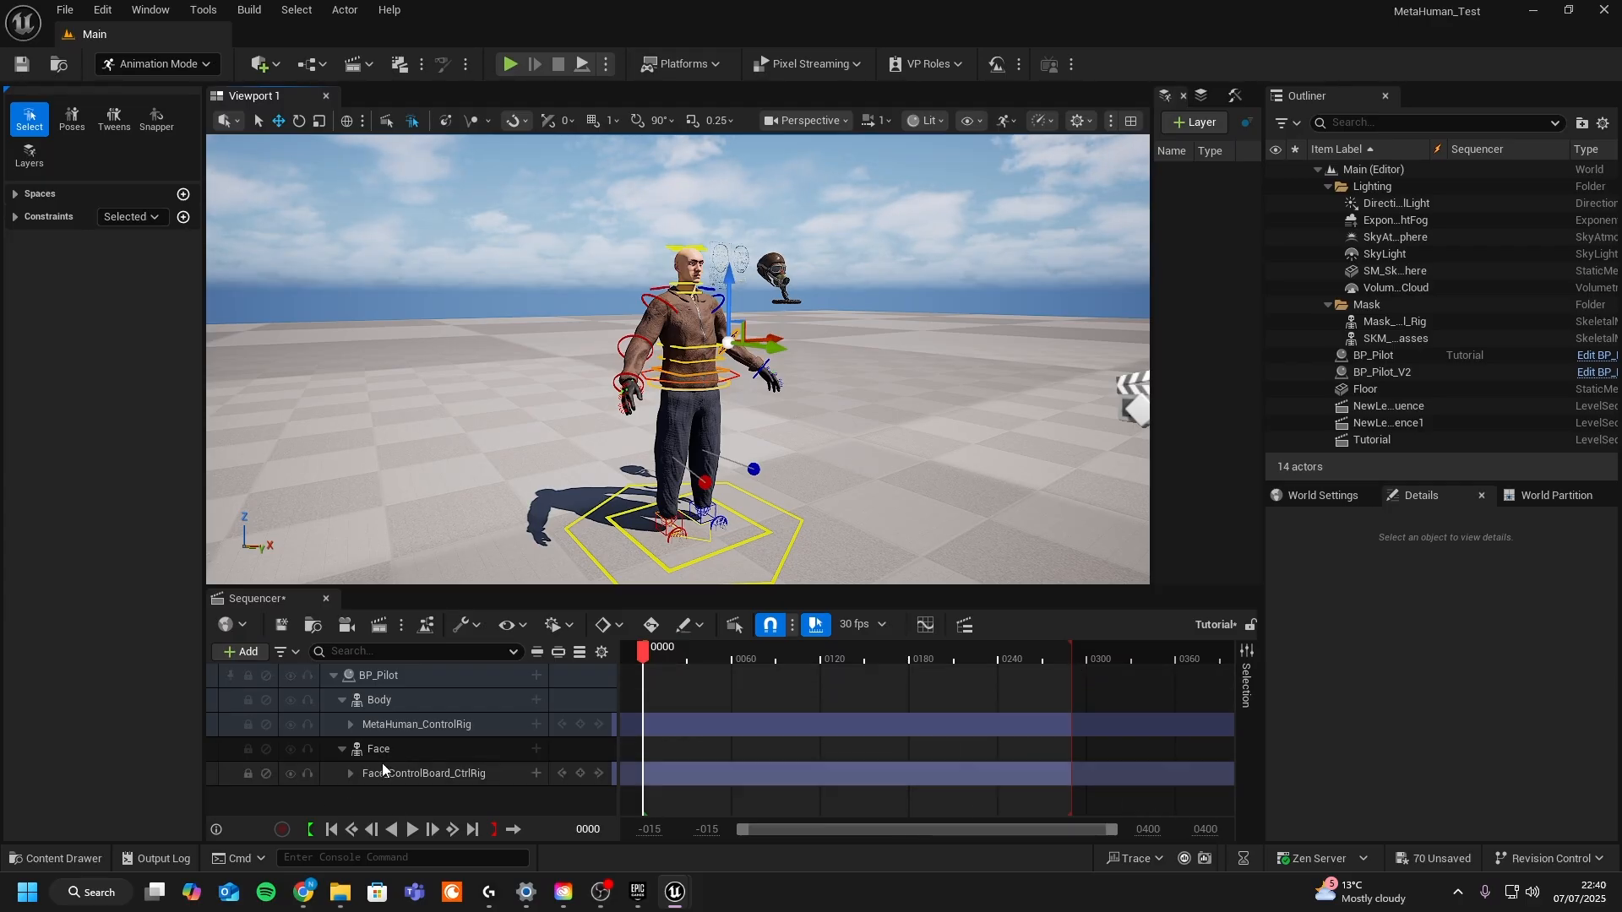
# - Add the AS_prerecorded2 animation to BP_Pilot's Face track
pyautogui.click(537, 750)
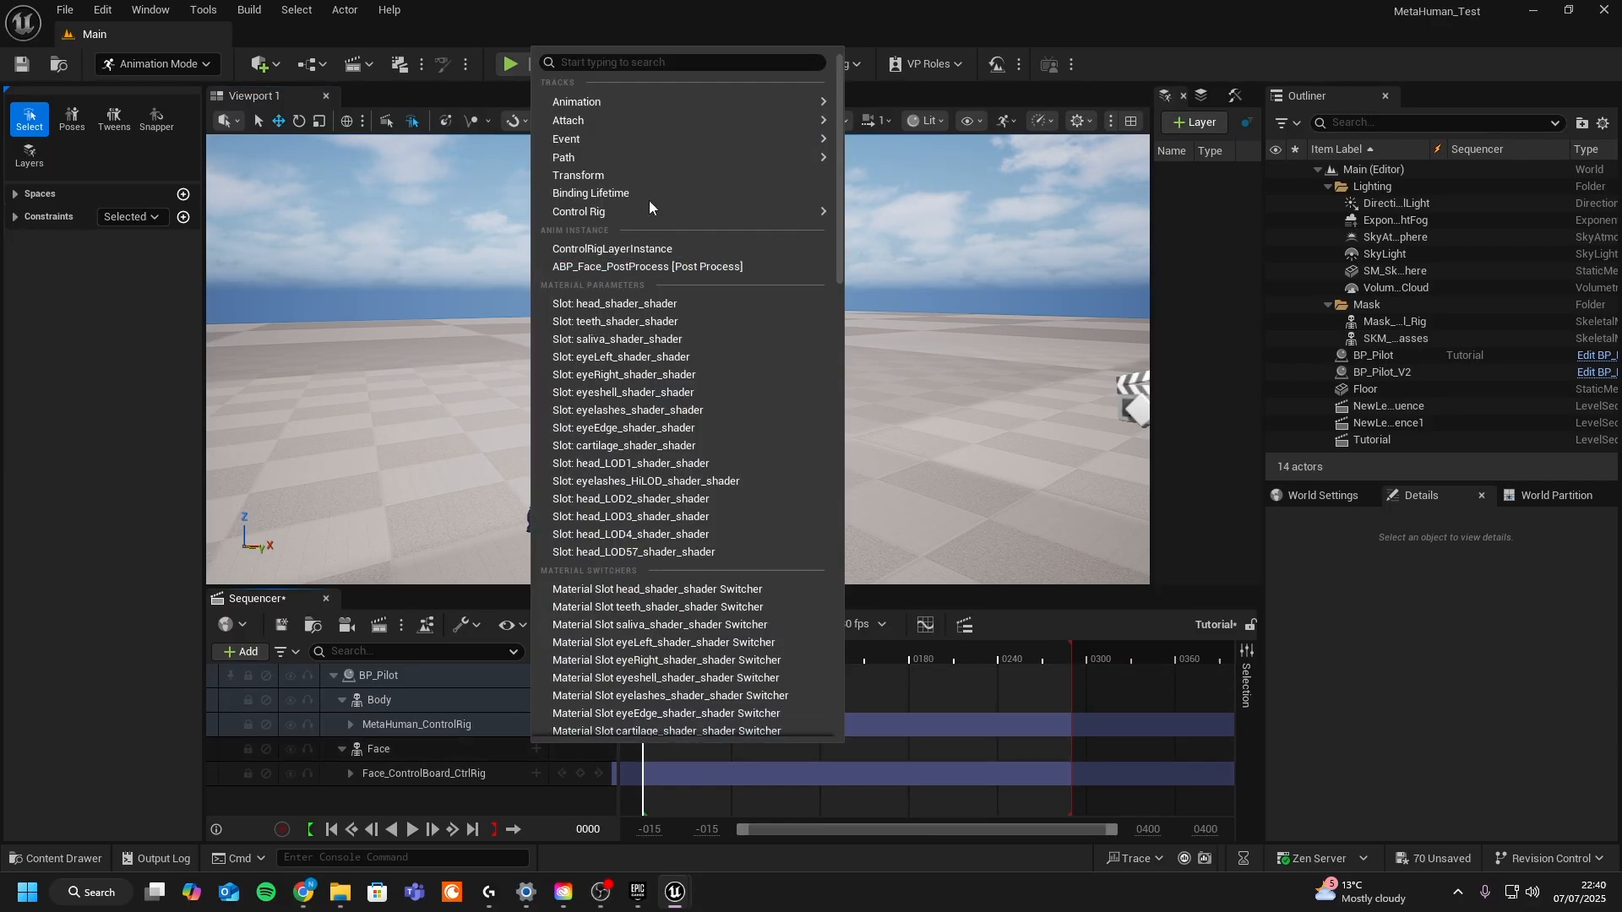
pyautogui.moveTo(639, 101)
pyautogui.click(970, 172)
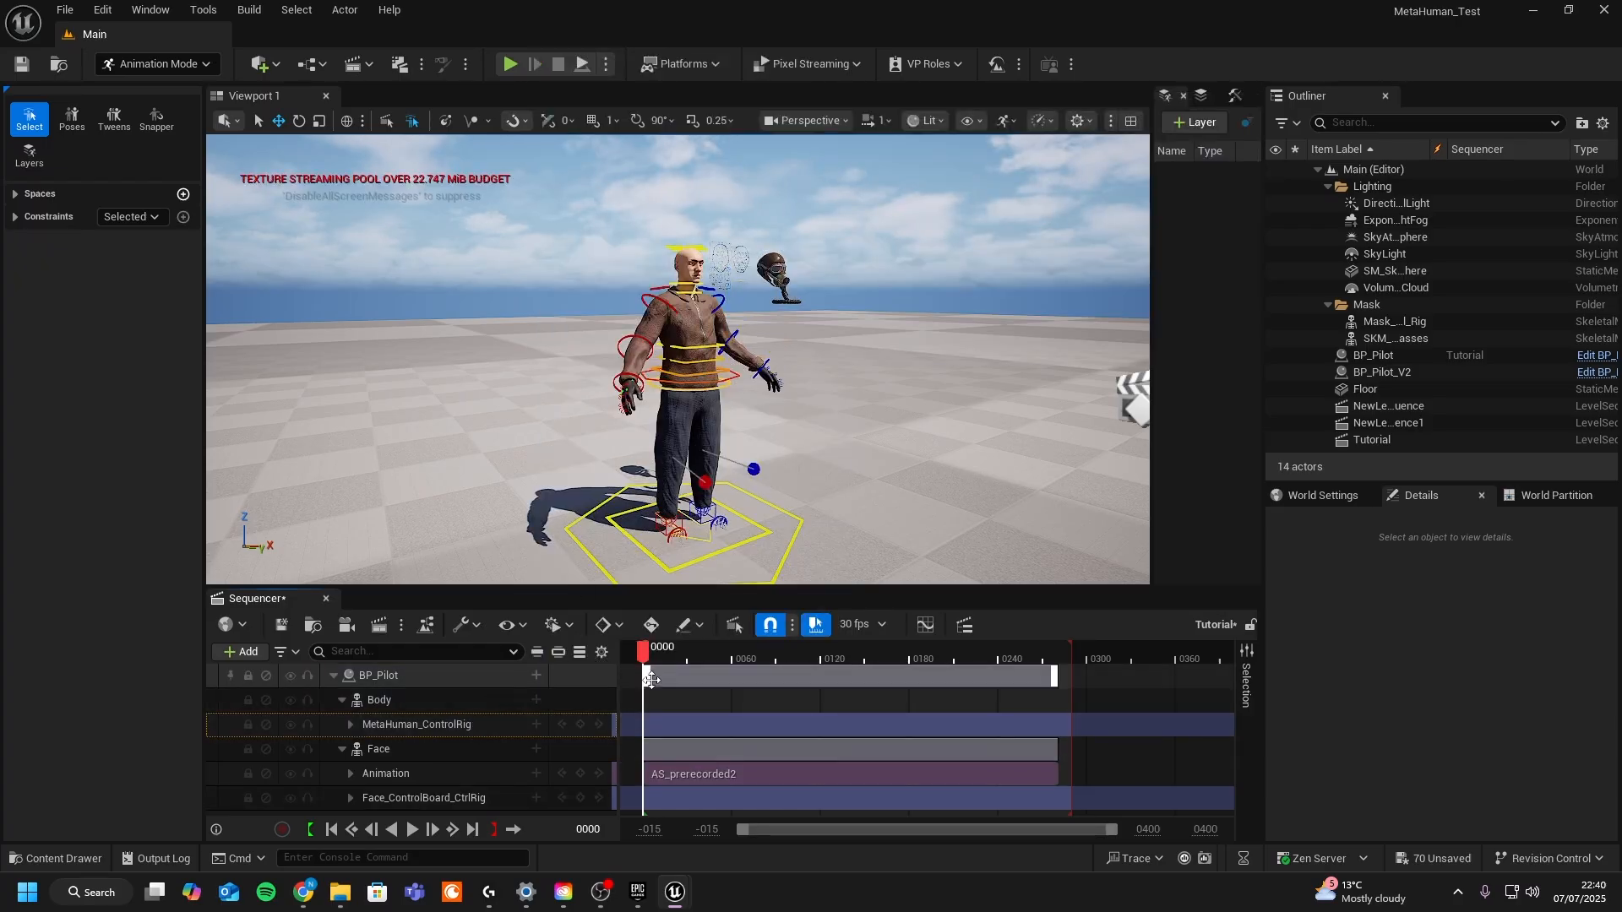
# - Toggle the rig controls off and scrub the timeline to preview the facial animation on the pilot
pyautogui.click(654, 652)
pyautogui.press('e')
pyautogui.press('w')
pyautogui.moveTo(736, 367); pyautogui.dragTo(736, 367, button='right')
pyautogui.press('g')
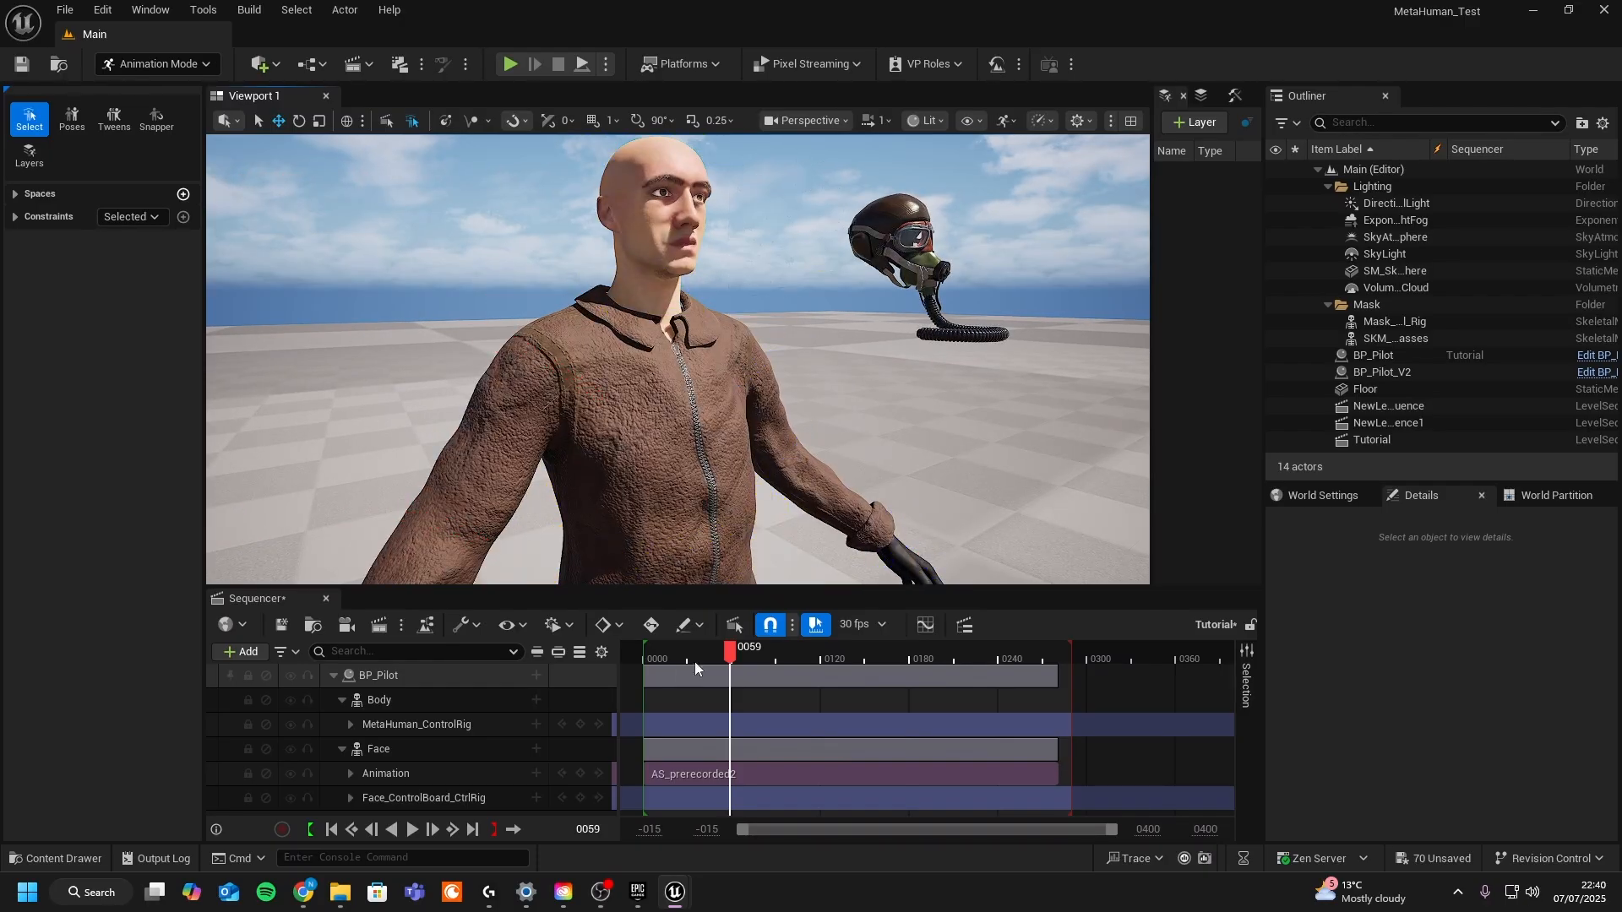
pyautogui.moveTo(729, 652); pyautogui.dragTo(829, 655)
# - Delete the Face_ControlBoard_CtrlRig track from BP_Pilot's Face binding
pyautogui.click(427, 799)
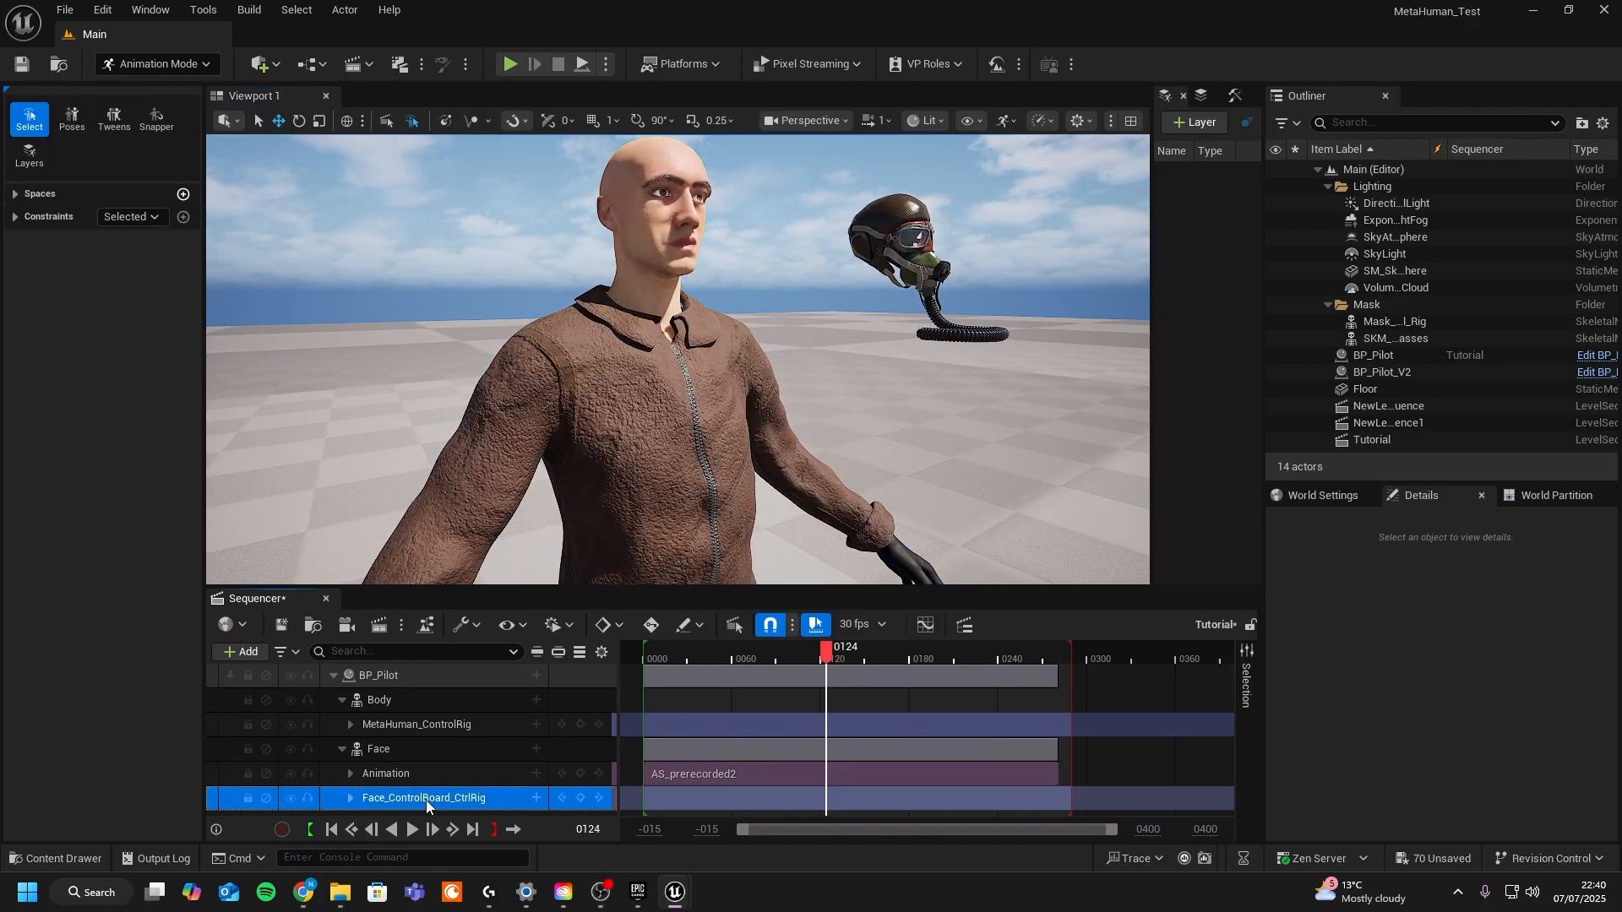
pyautogui.press('Delete')
pyautogui.moveTo(743, 660); pyautogui.dragTo(811, 706)
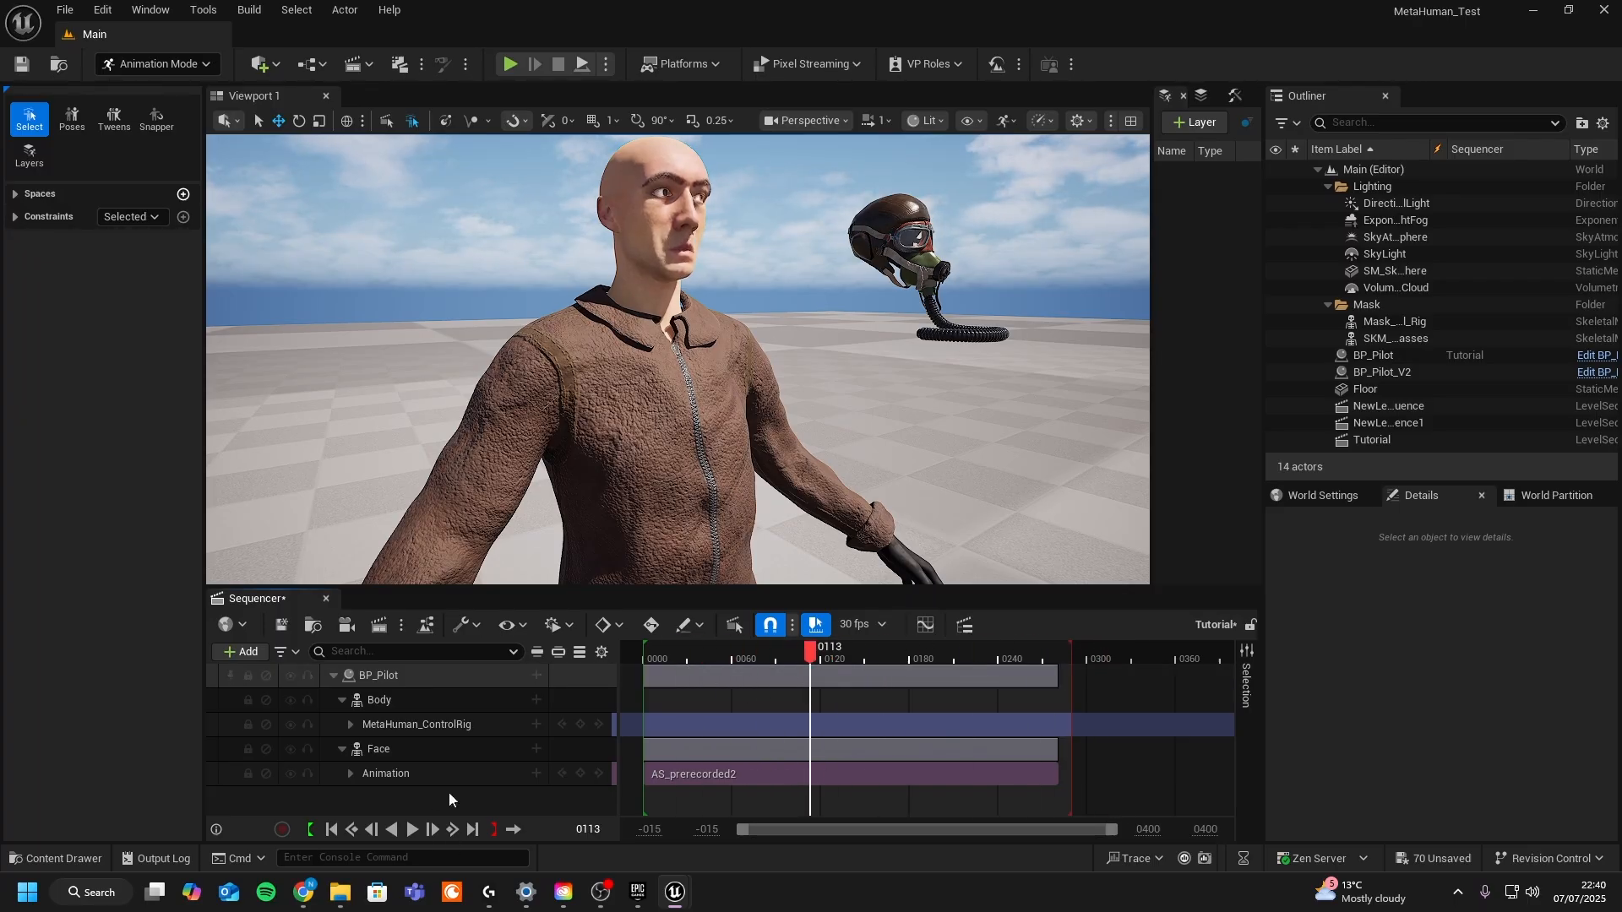
# - Bake the Face track to the Face_ControlBoard_CtrlRig control rig with default baking options
pyautogui.click(420, 743)
pyautogui.rightClick(419, 743)
pyautogui.moveTo(543, 422)
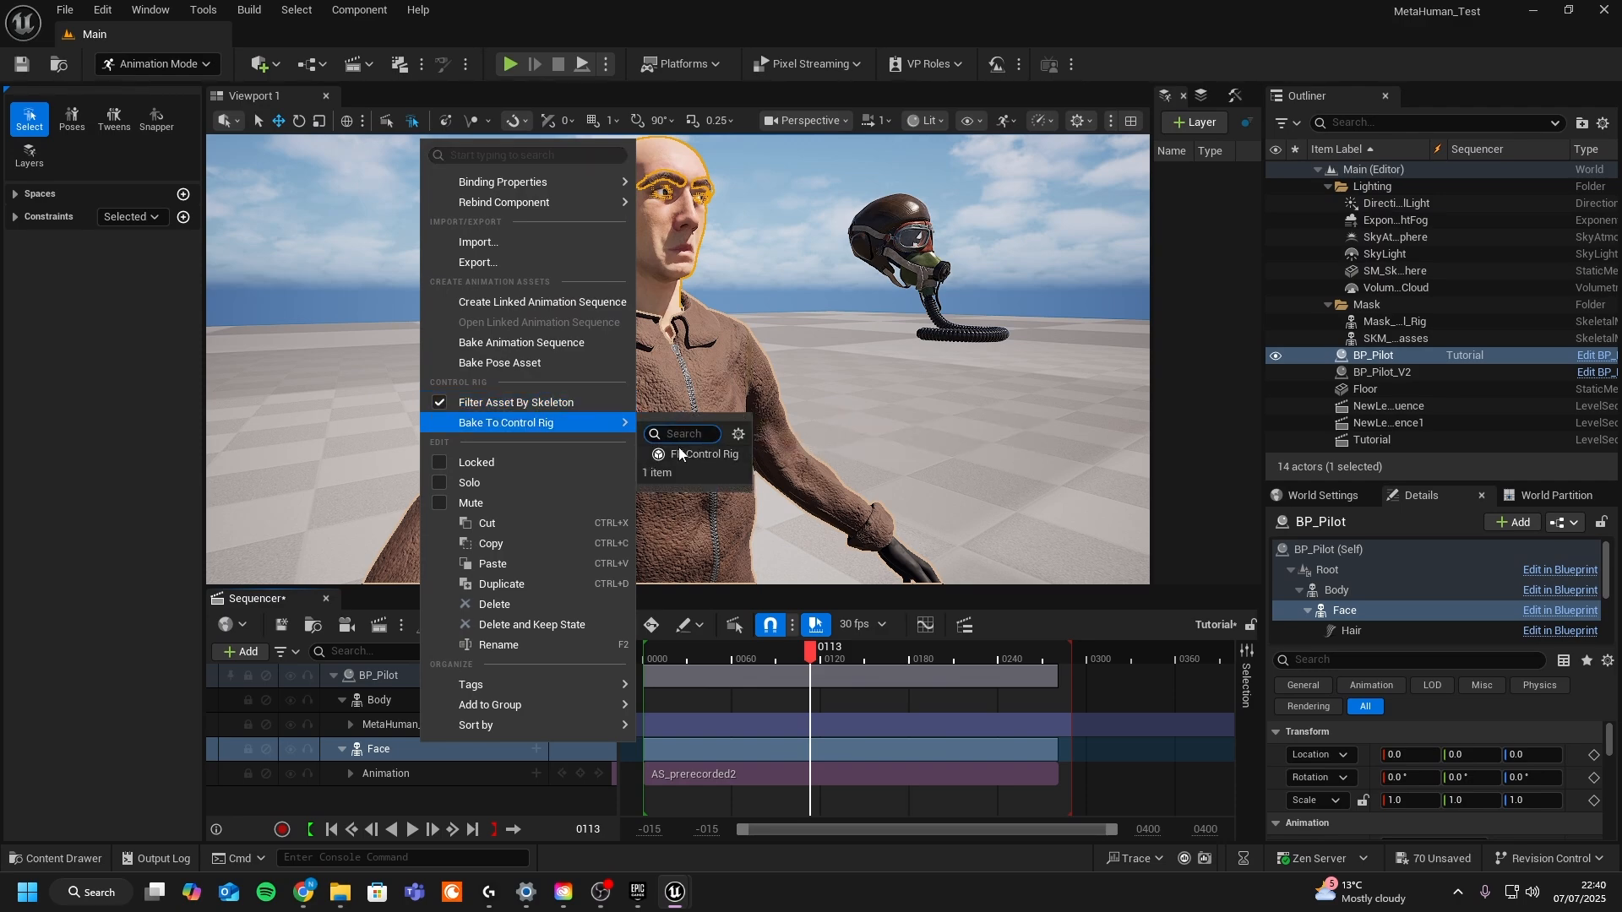
pyautogui.click(441, 402)
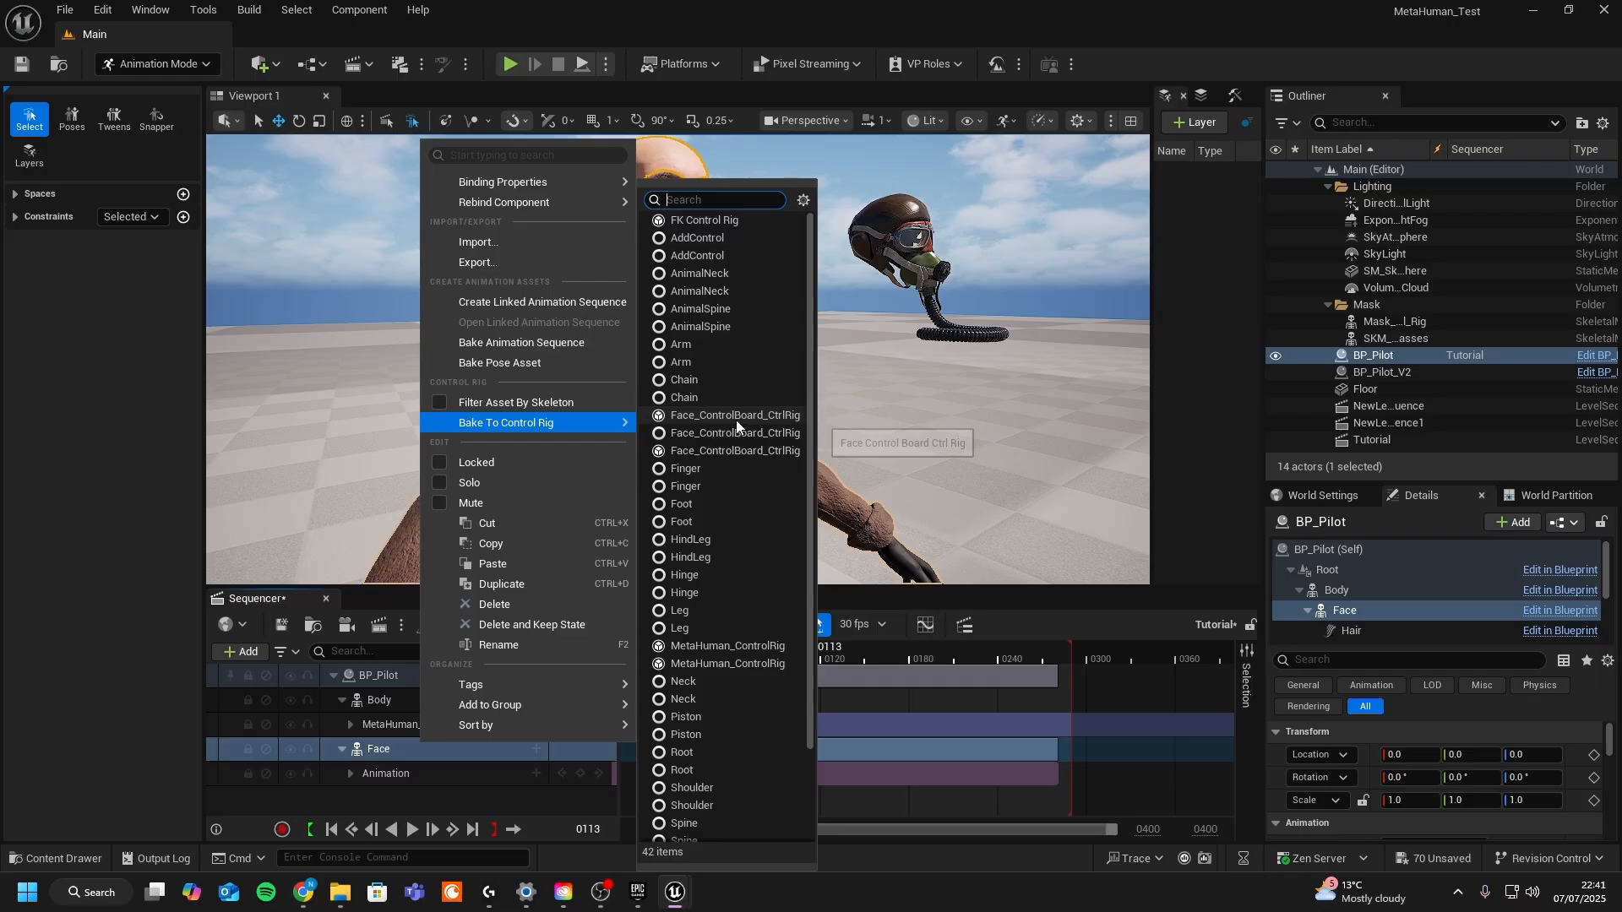
pyautogui.click(737, 417)
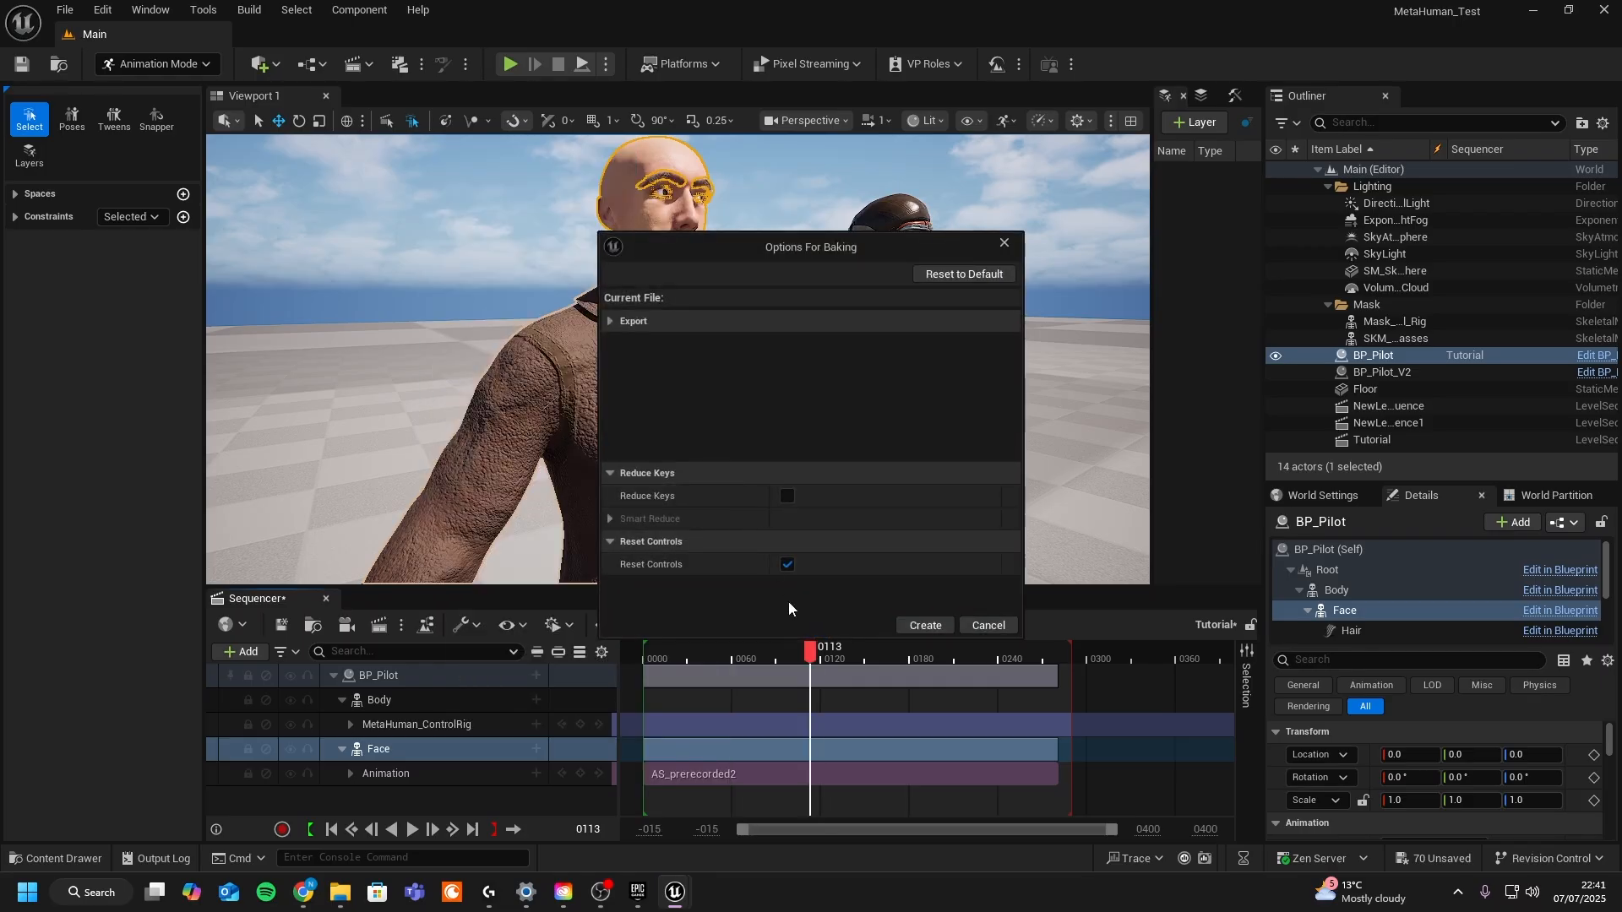
pyautogui.click(900, 625)
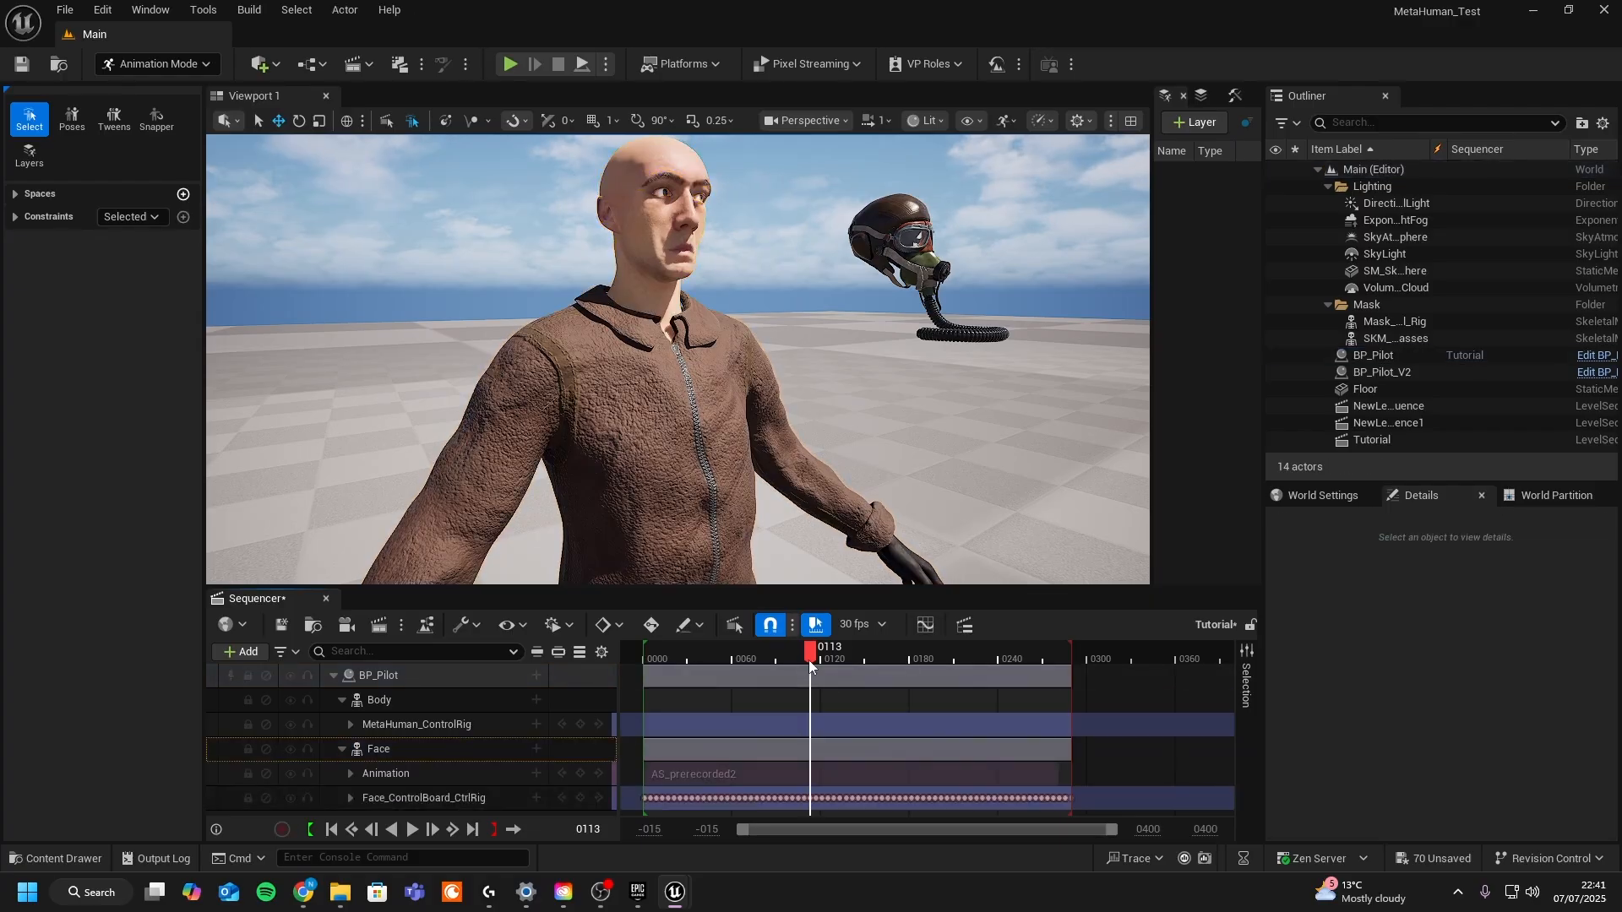
# - Scrub the timeline to preview the baked facial animation
pyautogui.moveTo(809, 653); pyautogui.dragTo(712, 652)
pyautogui.moveTo(993, 669); pyautogui.dragTo(1002, 671)
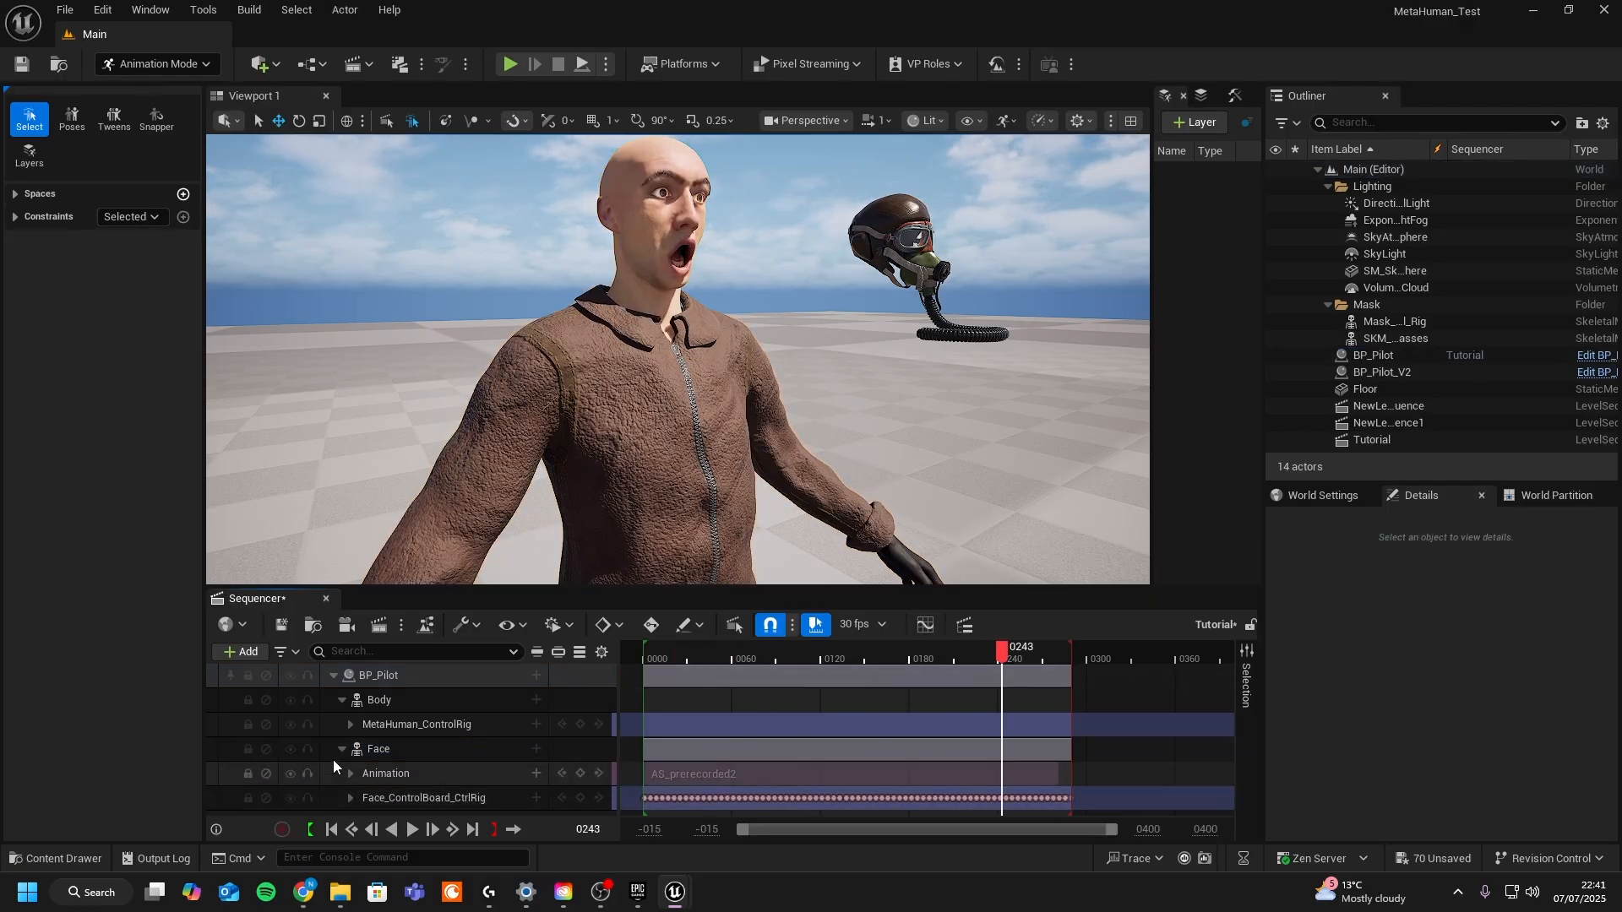
pyautogui.moveTo(681, 658); pyautogui.dragTo(719, 666)
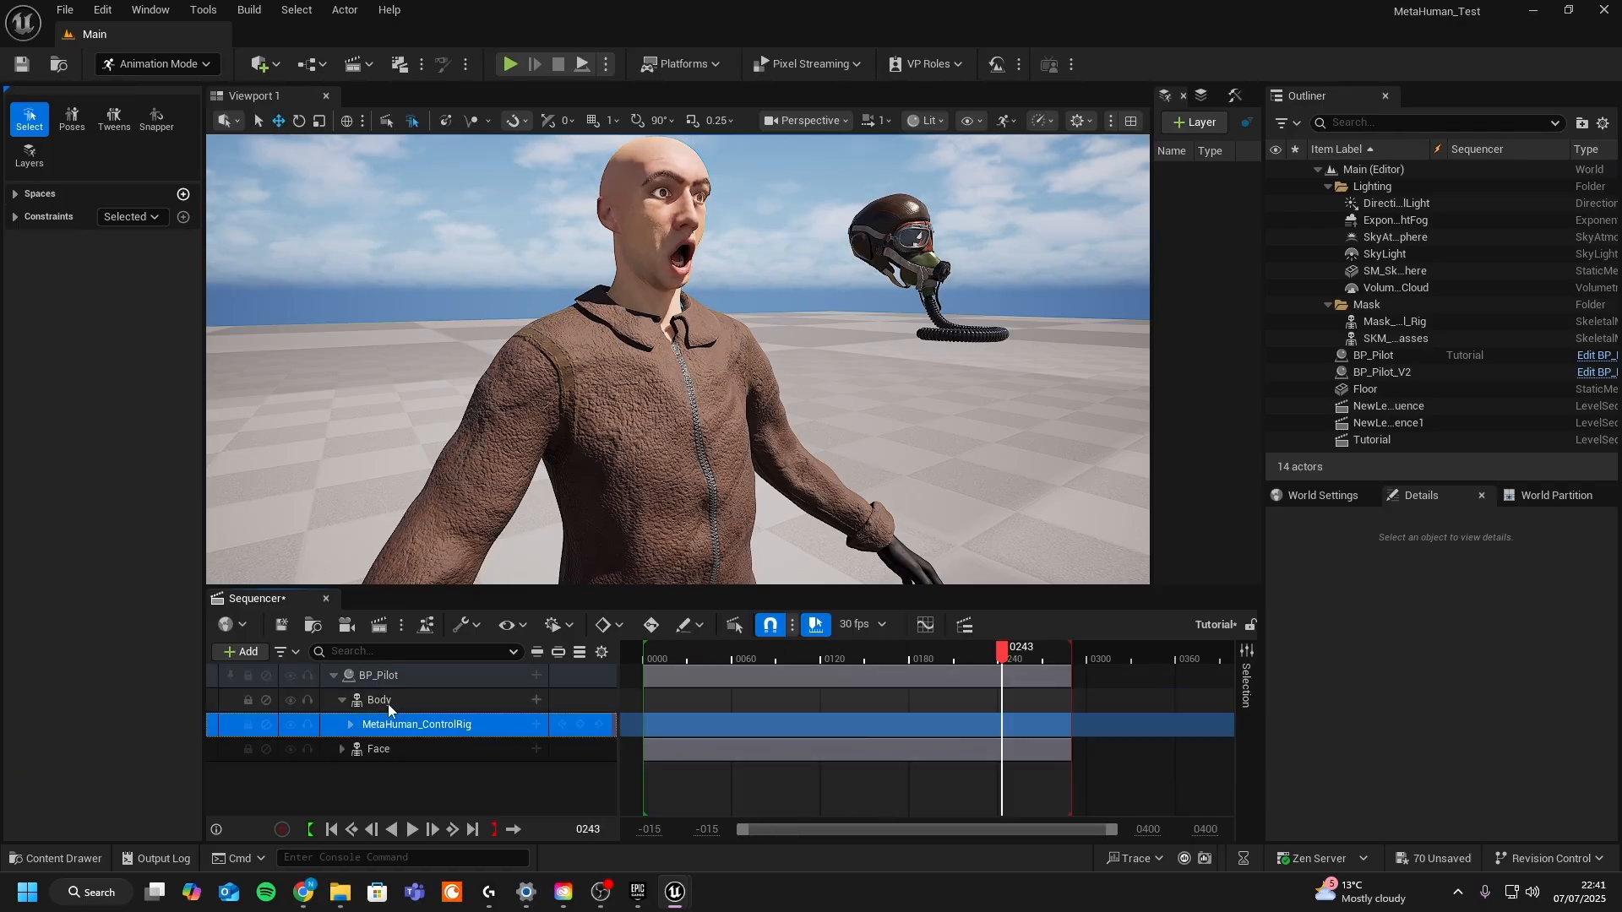
# - Add the Pilot_AnimPiloting_Anim animation to BP_Pilot's Body track
pyautogui.click(536, 702)
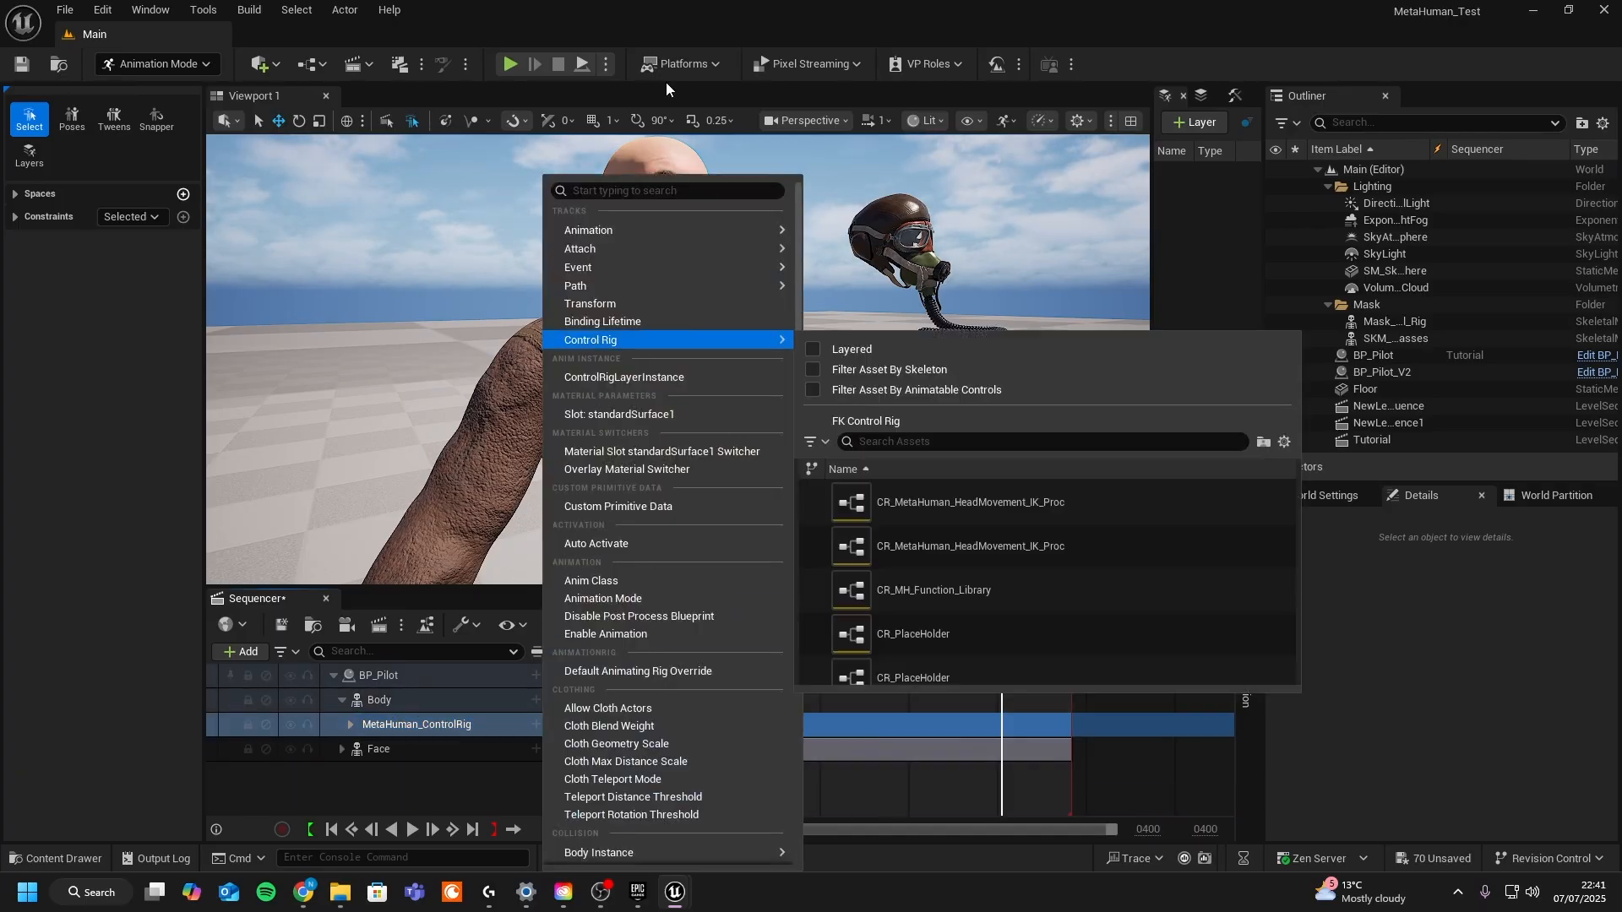
pyautogui.moveTo(642, 230)
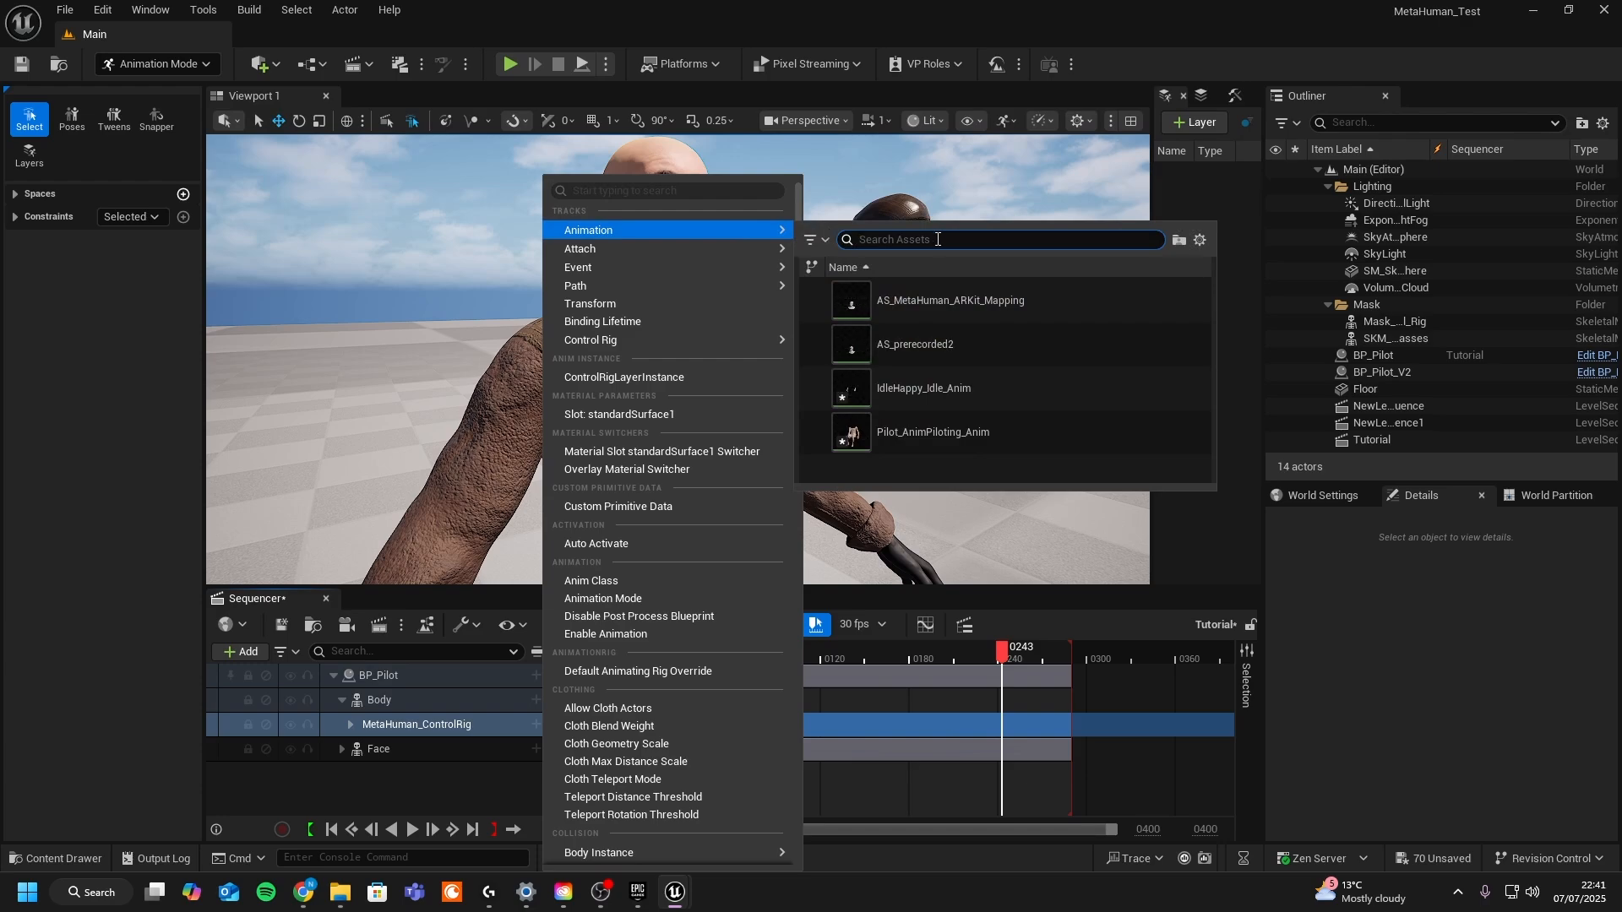
pyautogui.click(929, 429)
pyautogui.moveTo(1041, 698); pyautogui.dragTo(680, 687)
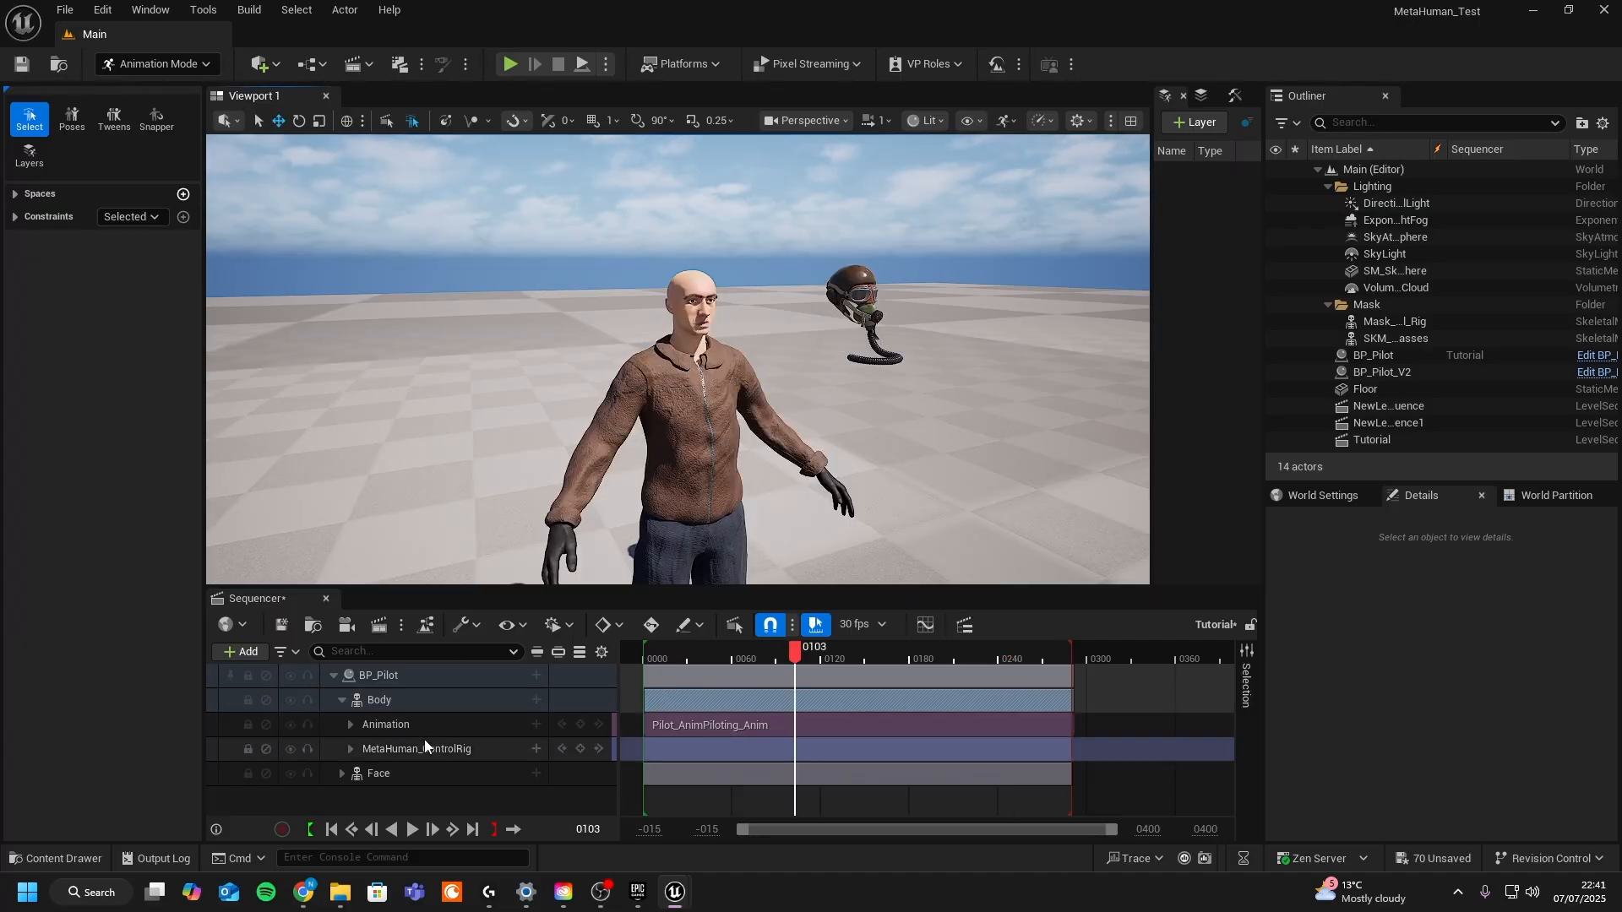
# - Delete the MetaHuman_ControlRig track from the Body binding
pyautogui.click(424, 742)
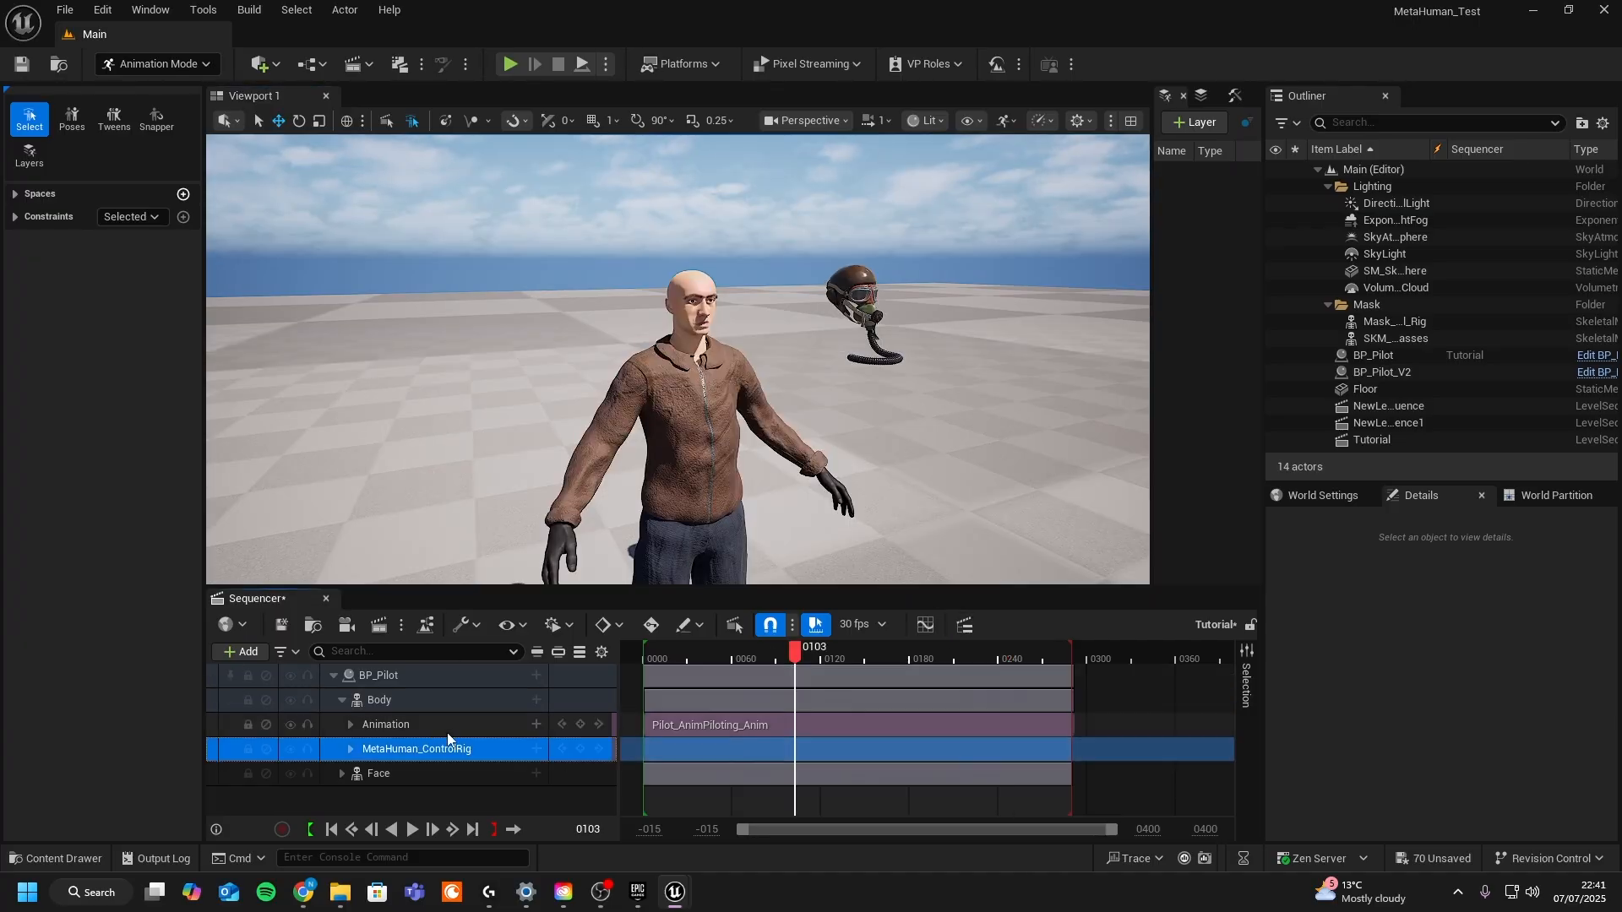
pyautogui.press('Delete')
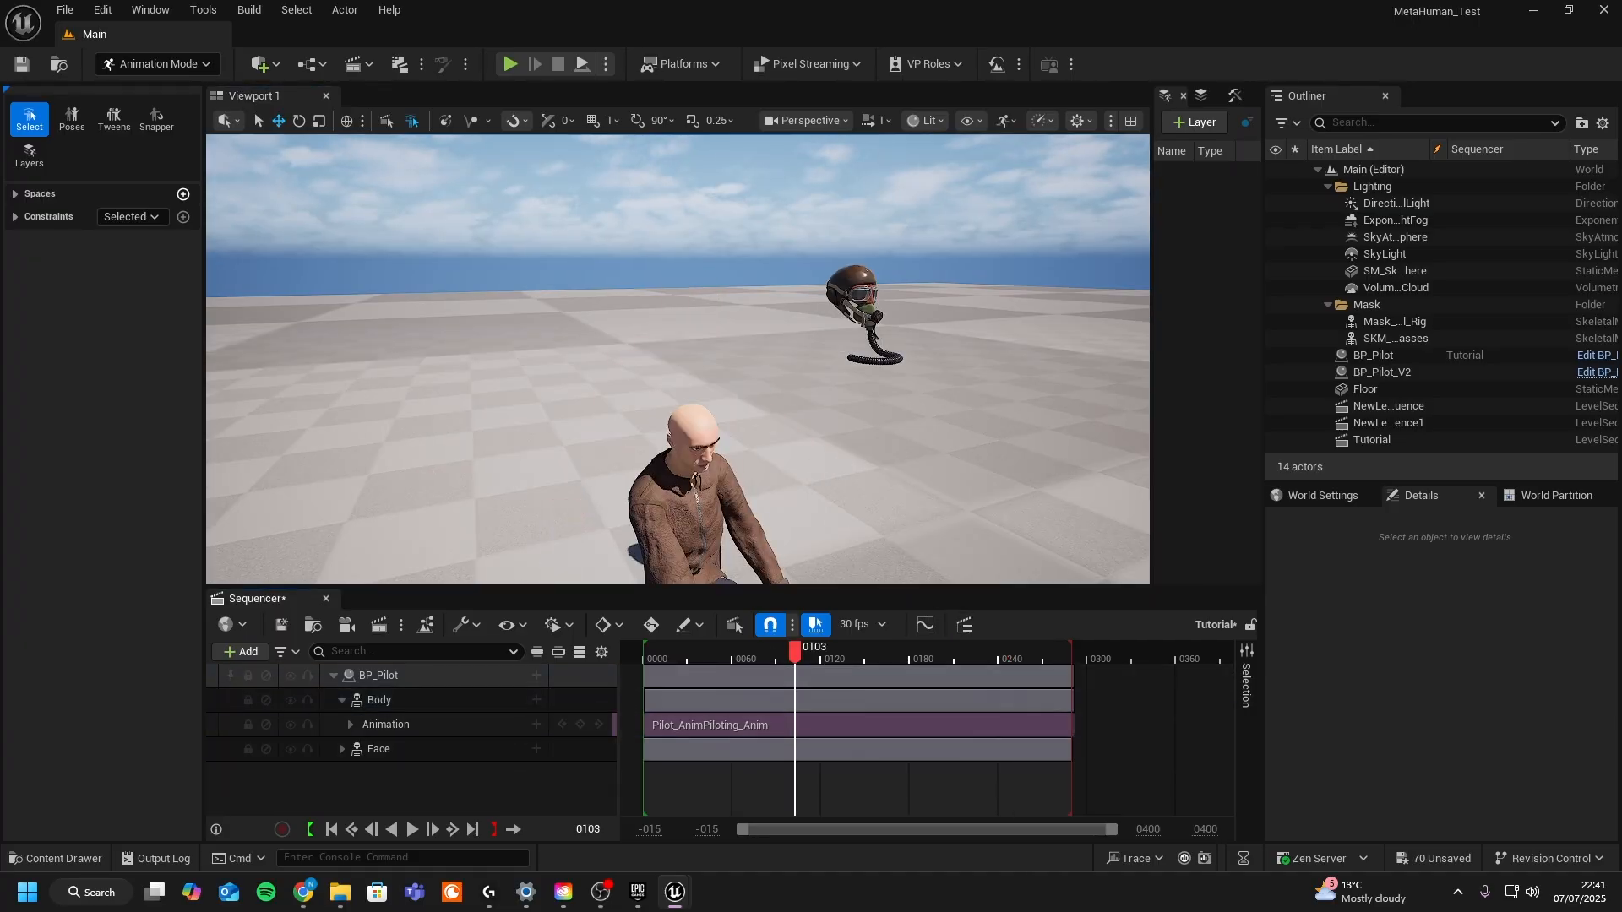
# - Bake the Body track to the MetaHuman_ControlRig control rig with default baking options
pyautogui.moveTo(801, 457); pyautogui.dragTo(790, 418, button='right')
pyautogui.scroll(-2, 800, 457)
pyautogui.moveTo(788, 488); pyautogui.dragTo(788, 558, button='middle')
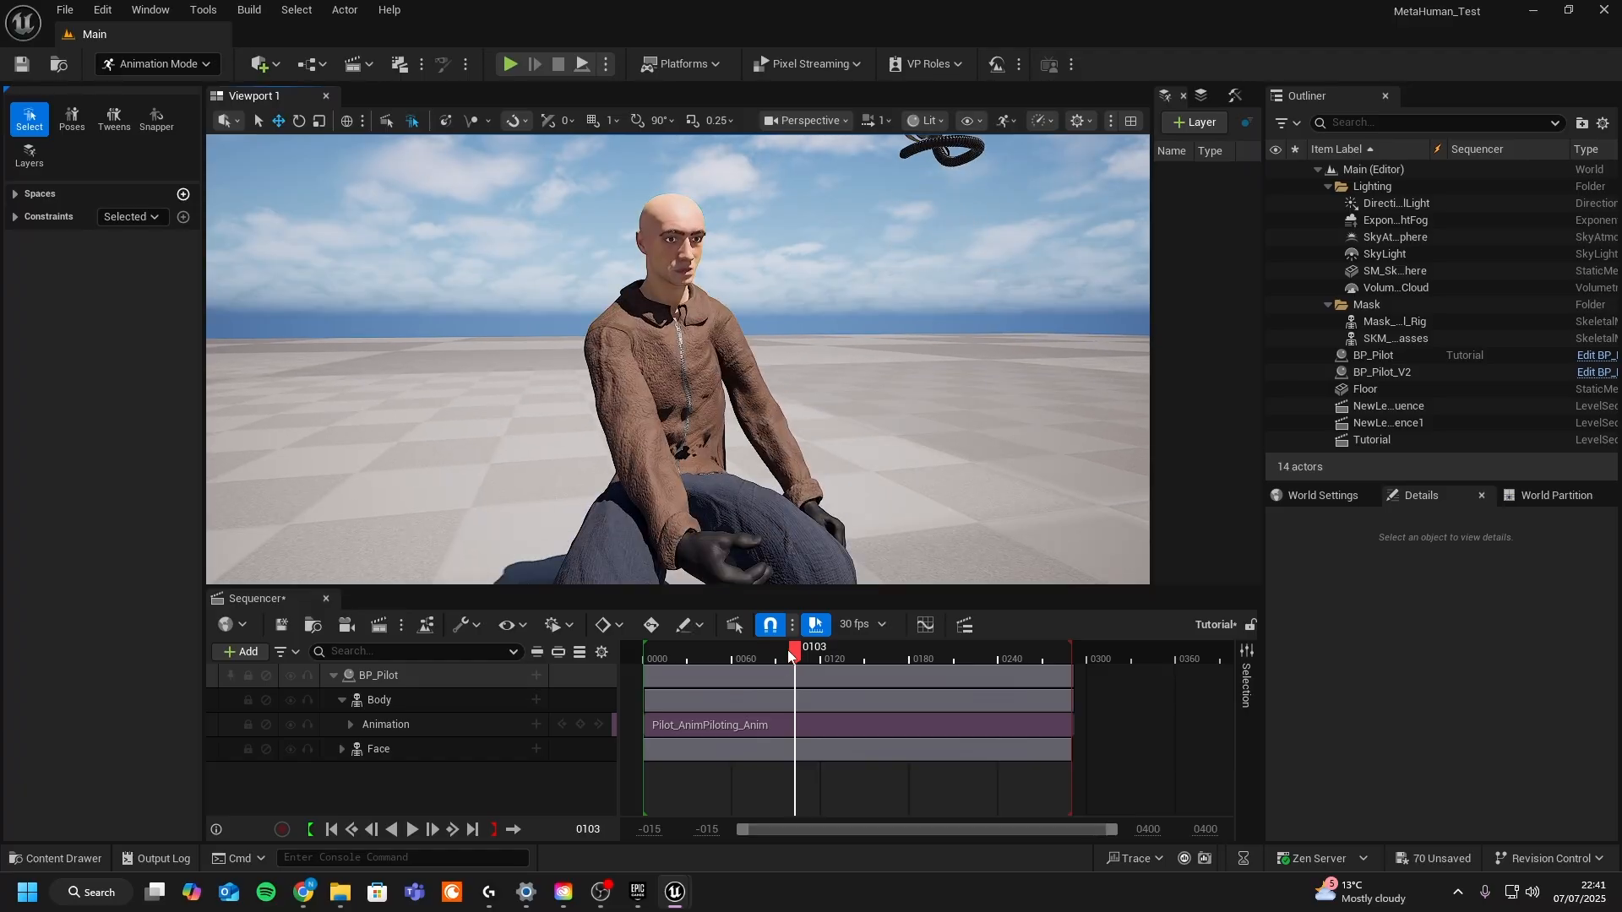
pyautogui.moveTo(788, 651); pyautogui.dragTo(831, 654)
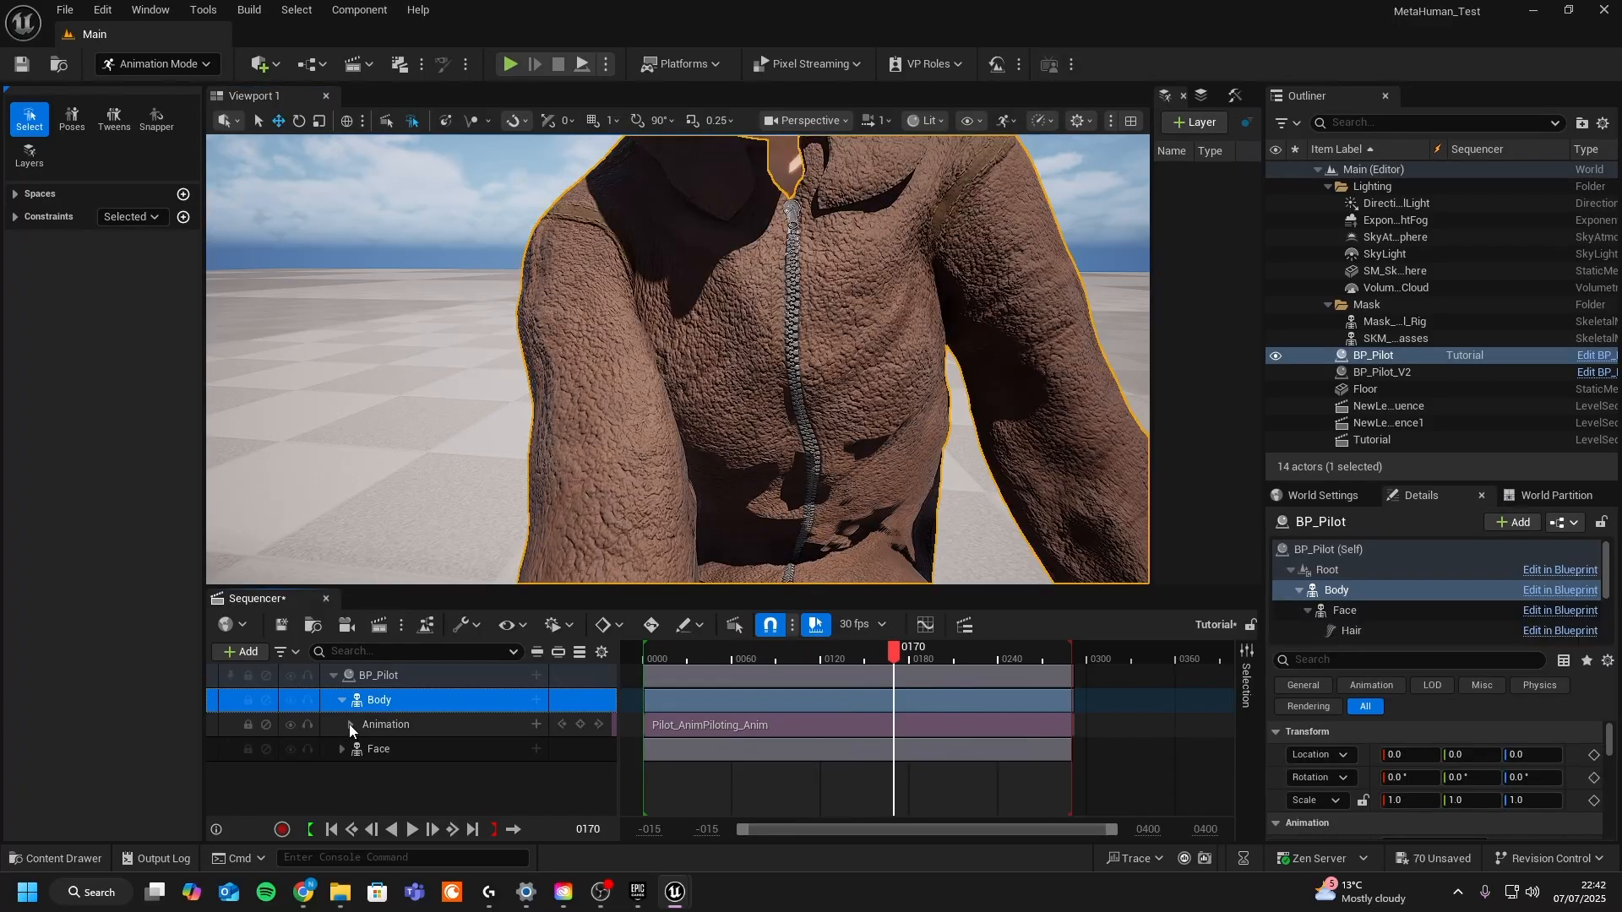
pyautogui.rightClick(412, 726)
pyautogui.click(376, 676)
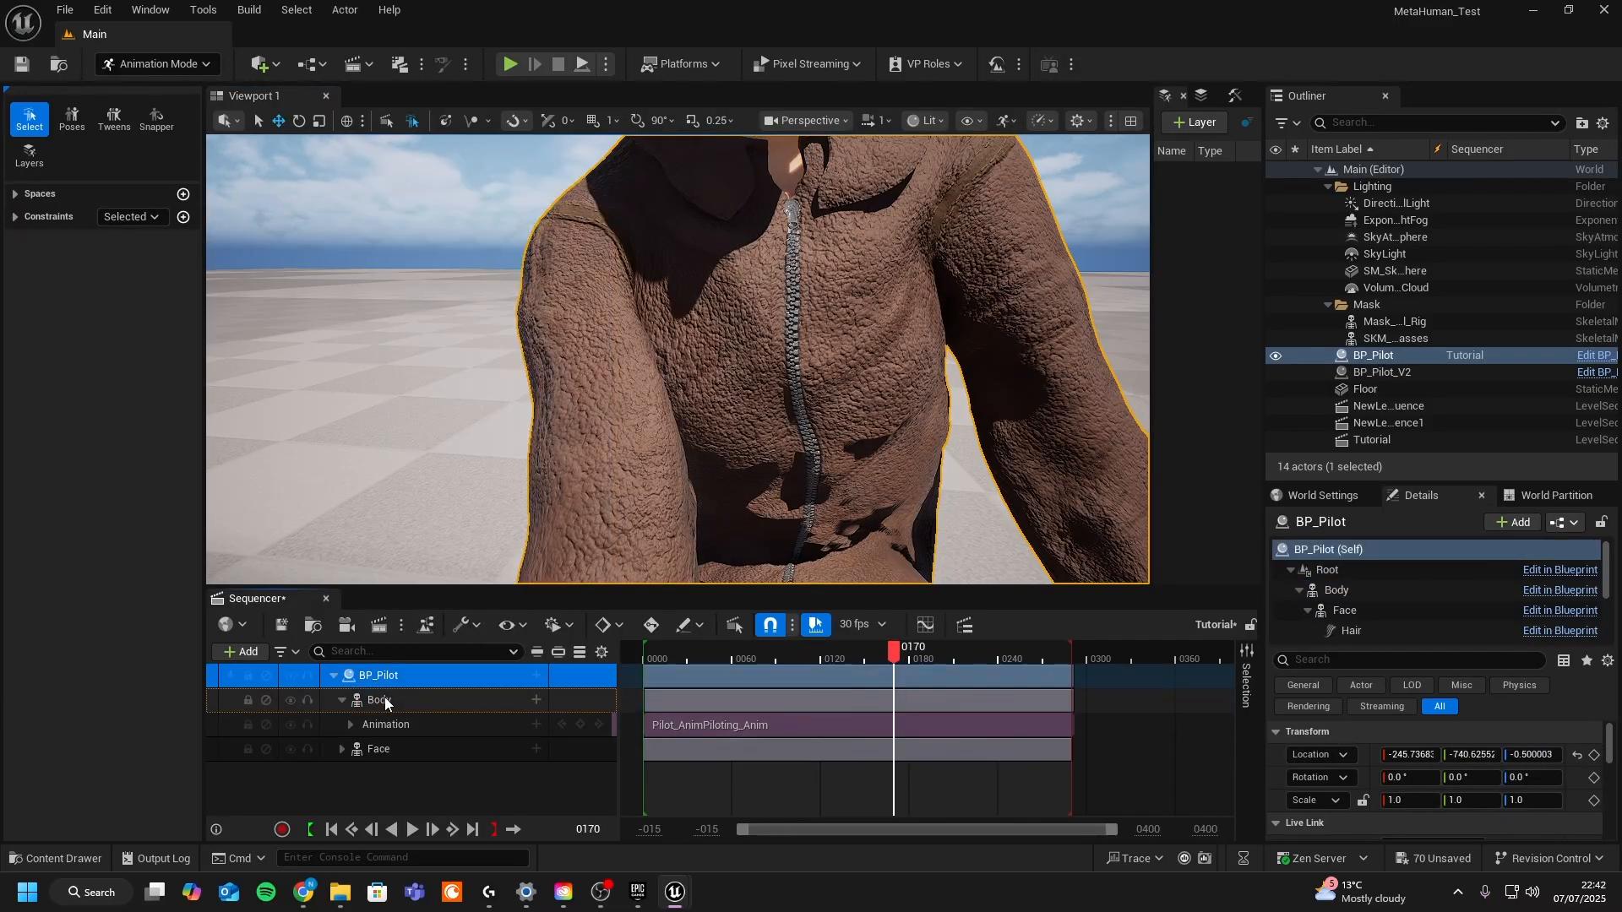
pyautogui.rightClick(385, 678)
pyautogui.moveTo(444, 375)
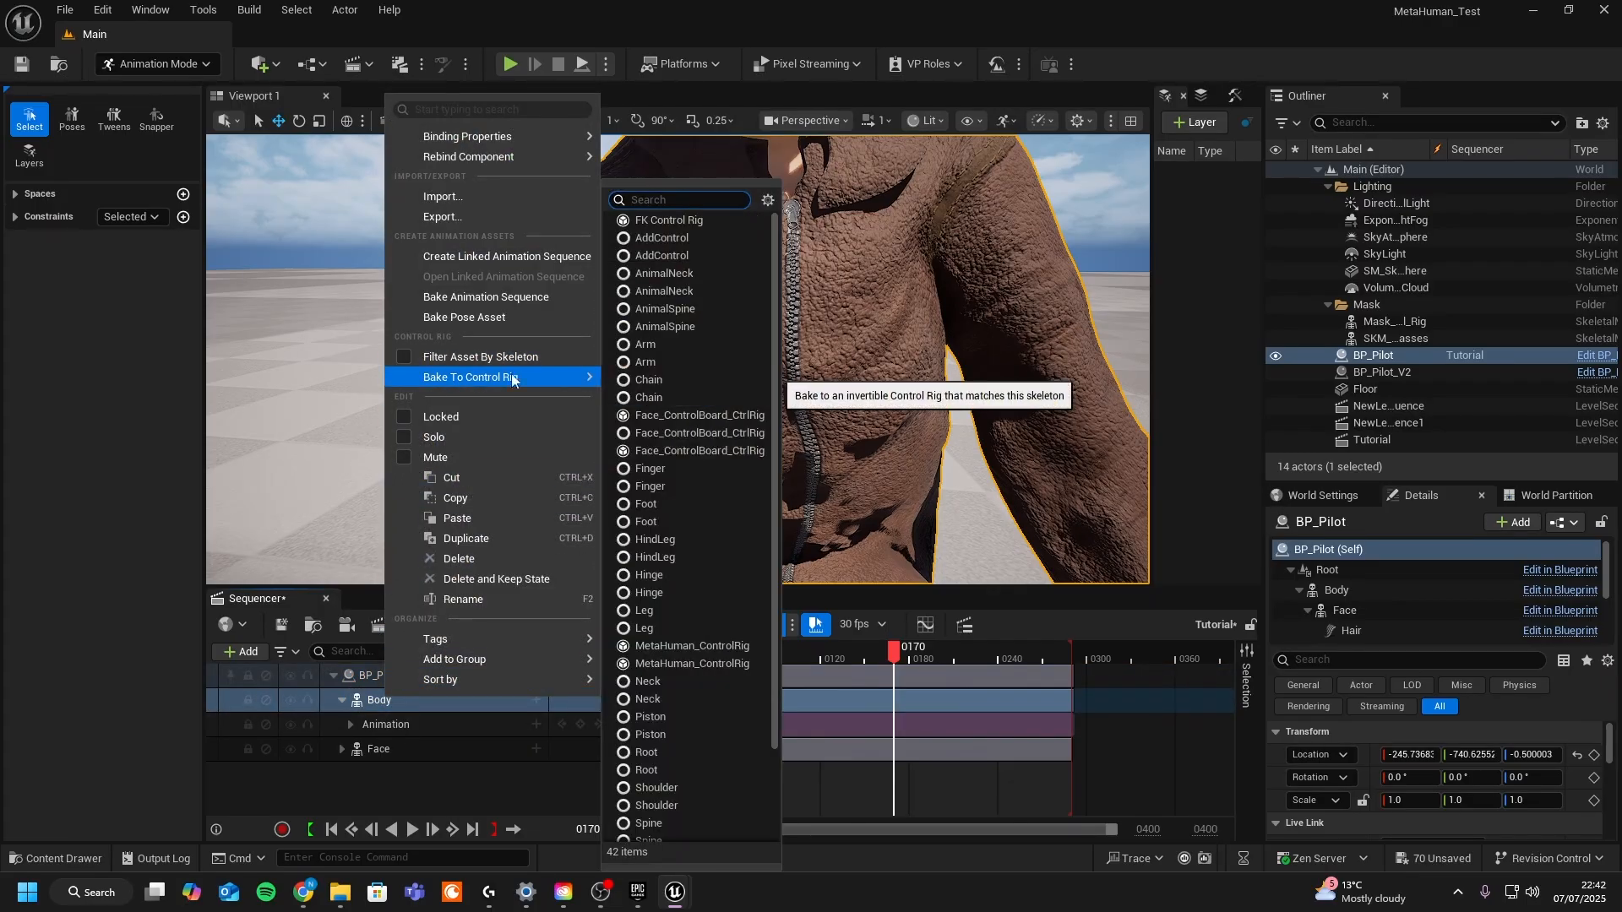
pyautogui.click(684, 648)
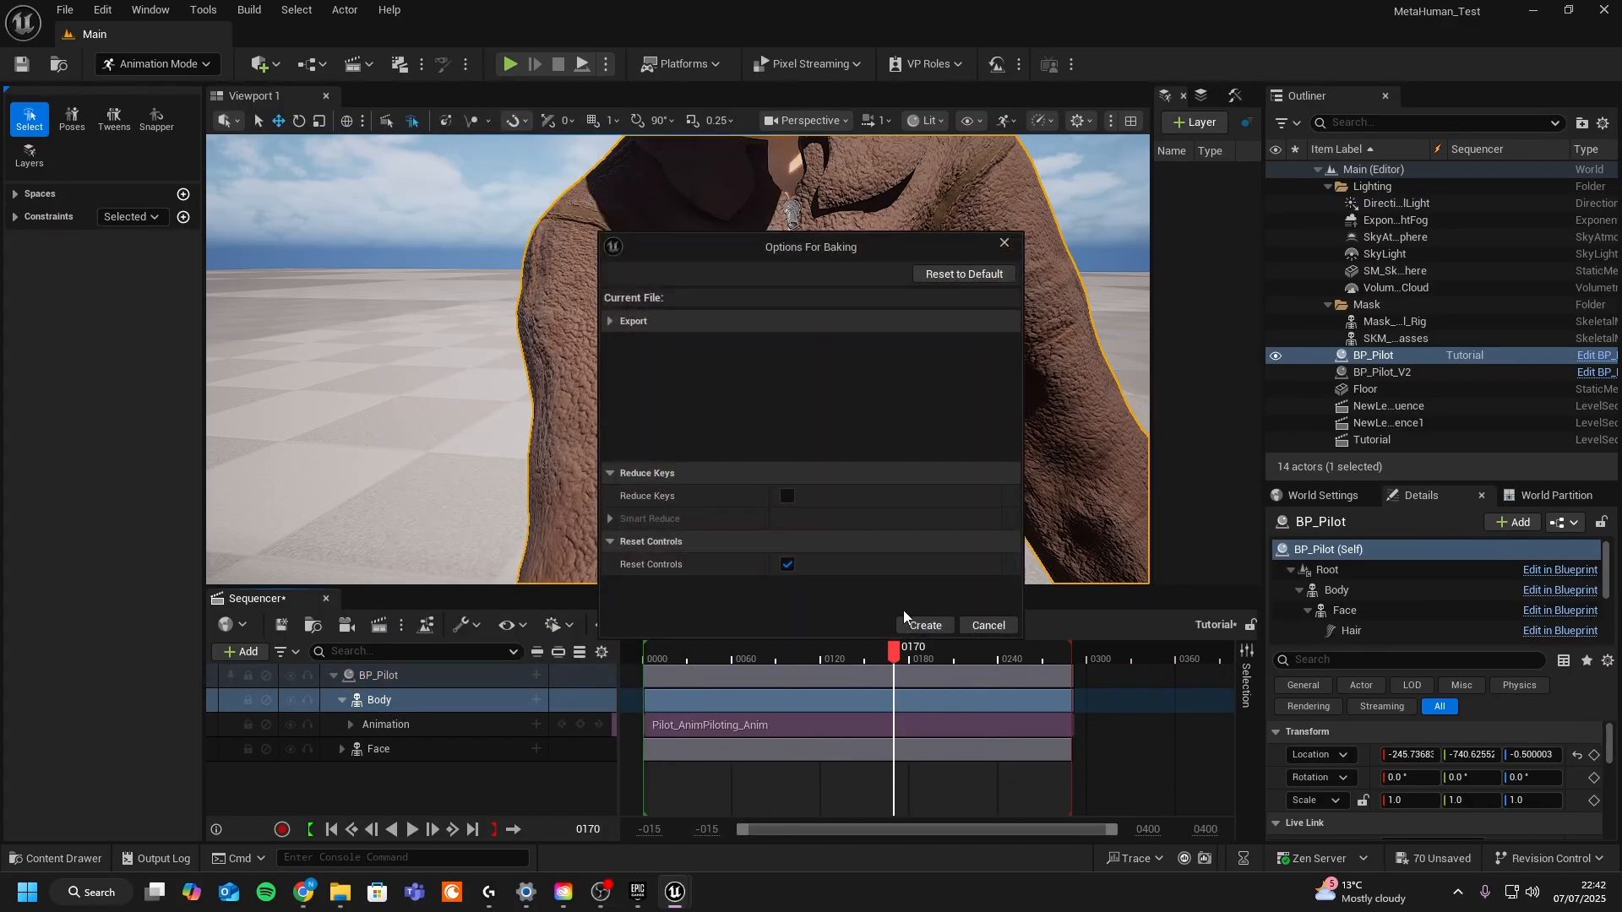
pyautogui.click(926, 626)
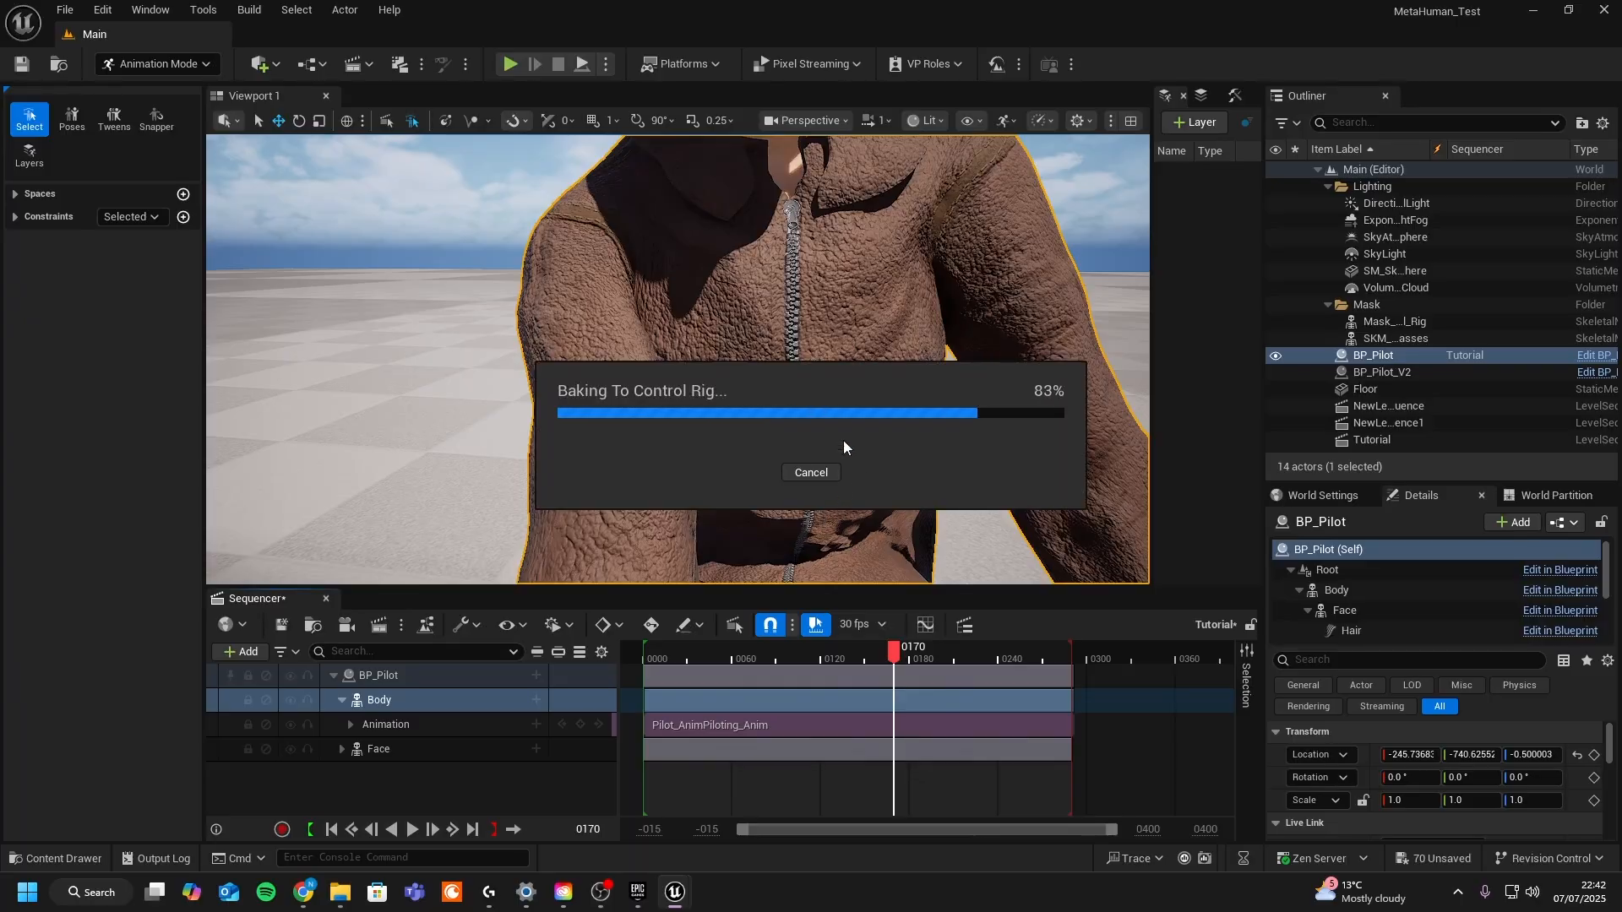
# - Scrub the timeline and move the viewport to preview the piloting body animation
pyautogui.moveTo(889, 658); pyautogui.dragTo(860, 613)
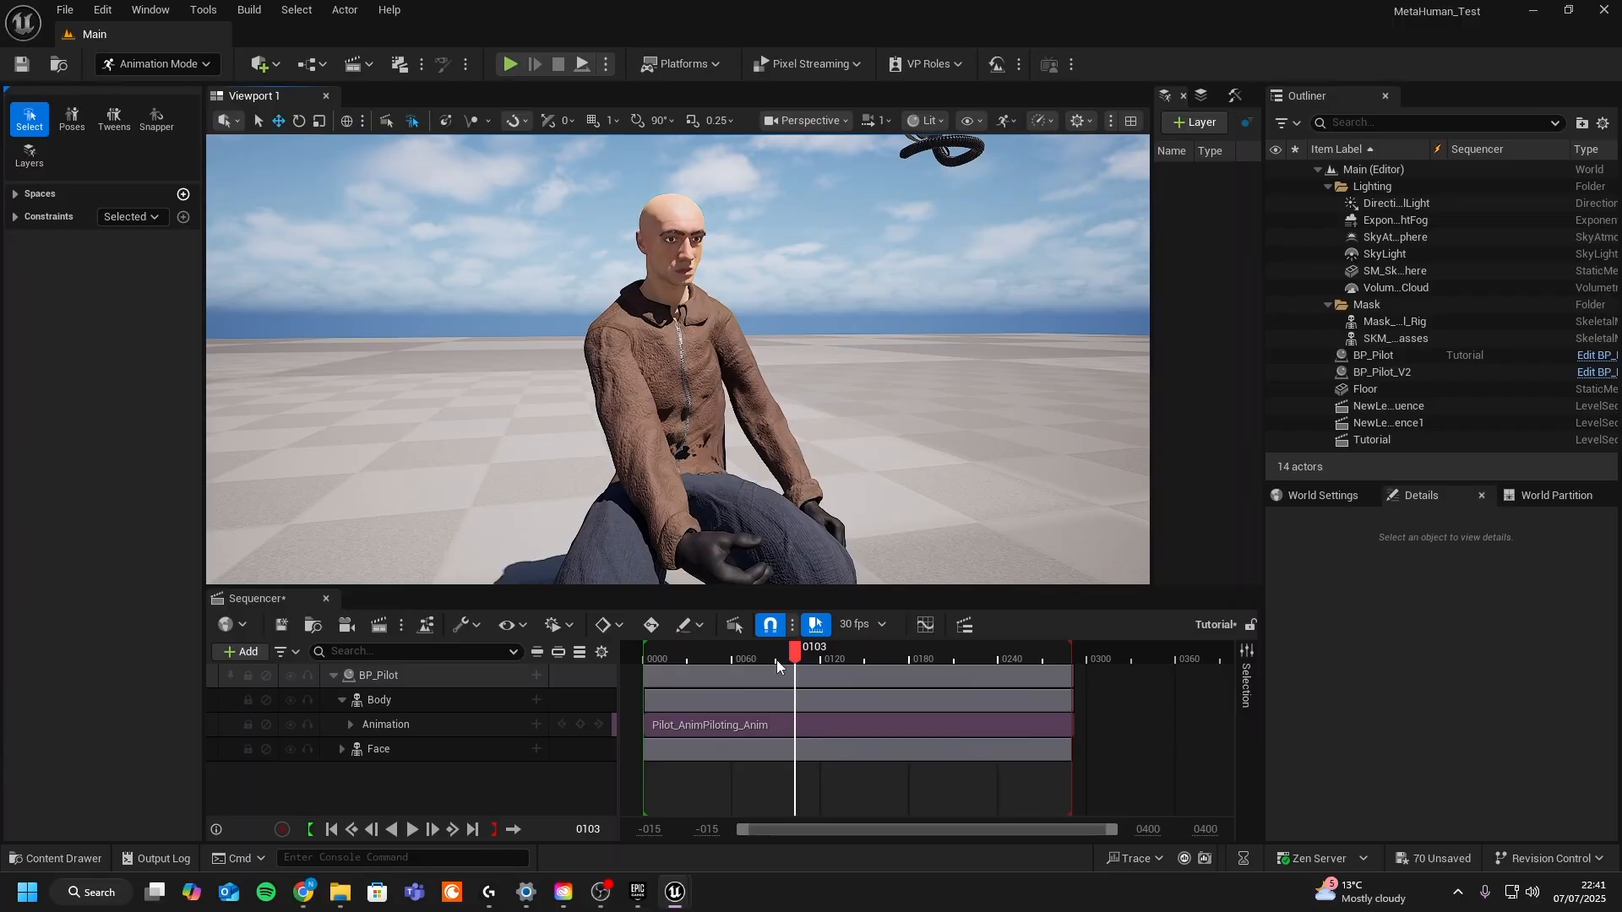
pyautogui.moveTo(777, 661); pyautogui.dragTo(894, 656)
pyautogui.moveTo(591, 363); pyautogui.dragTo(606, 381, button='right')
pyautogui.press('w')
pyautogui.press('a')
pyautogui.press('w')
pyautogui.press('s')
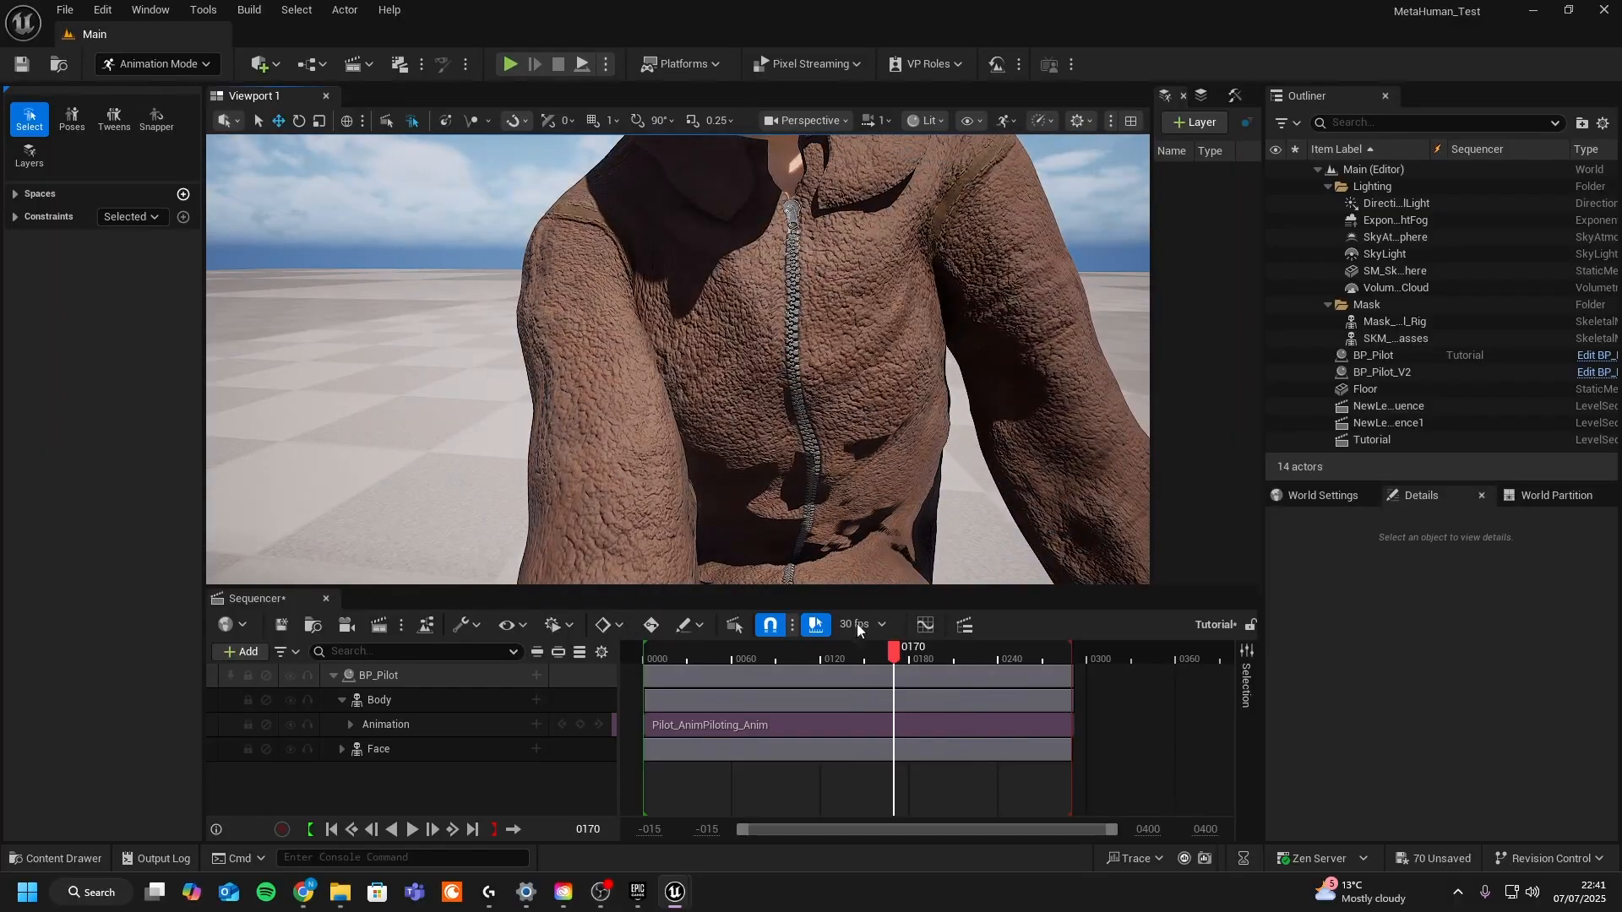
pyautogui.click(538, 724)
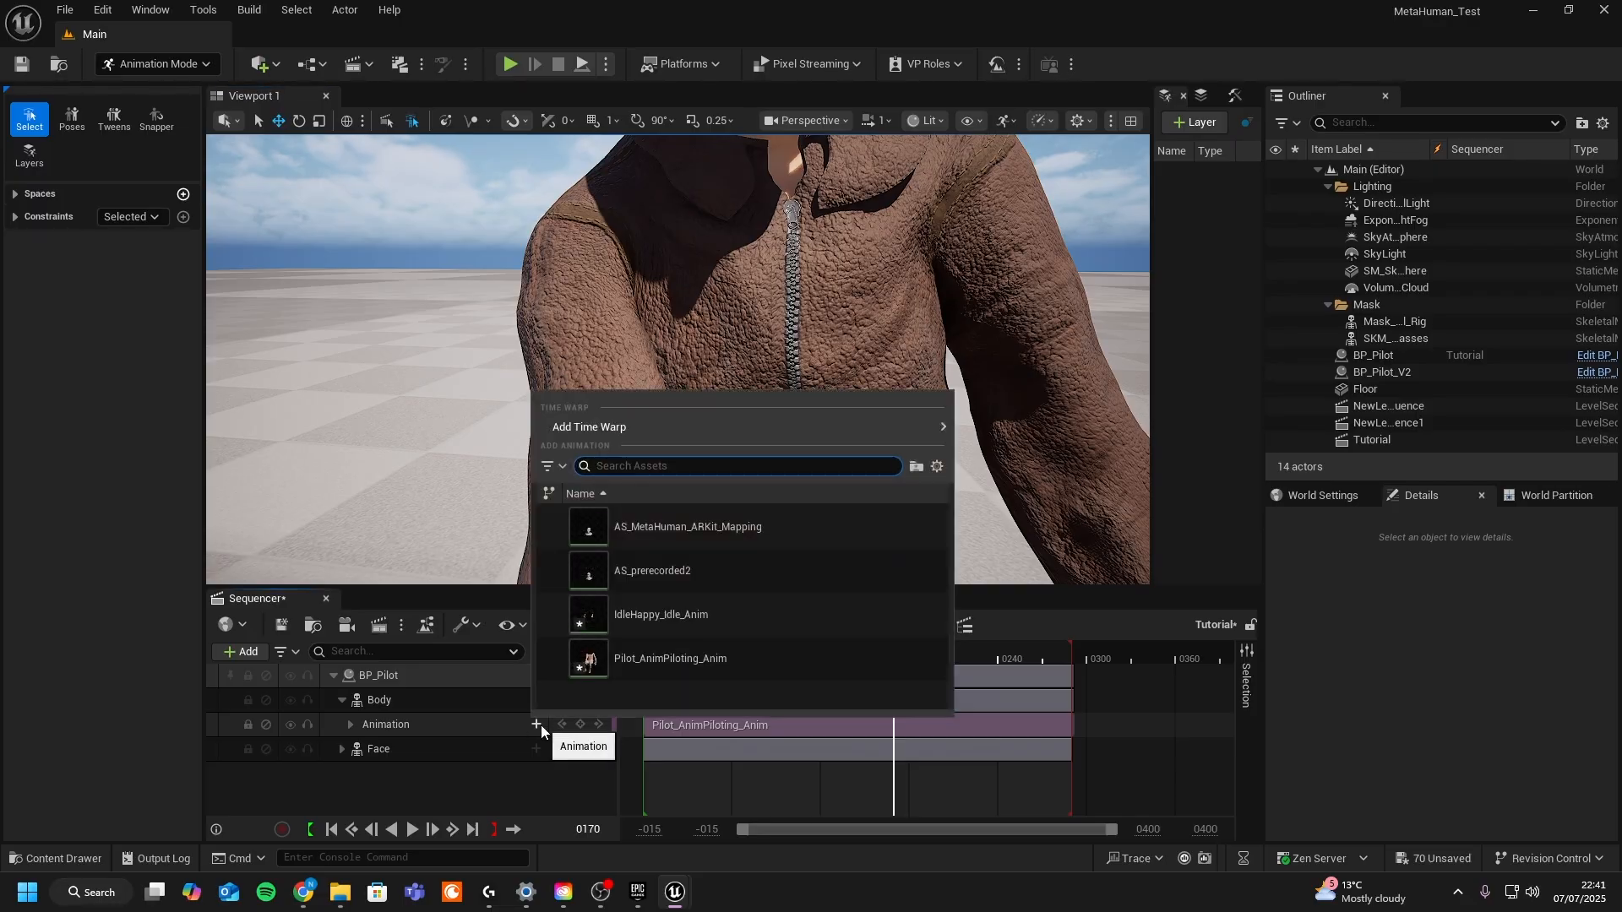
pyautogui.click(474, 700)
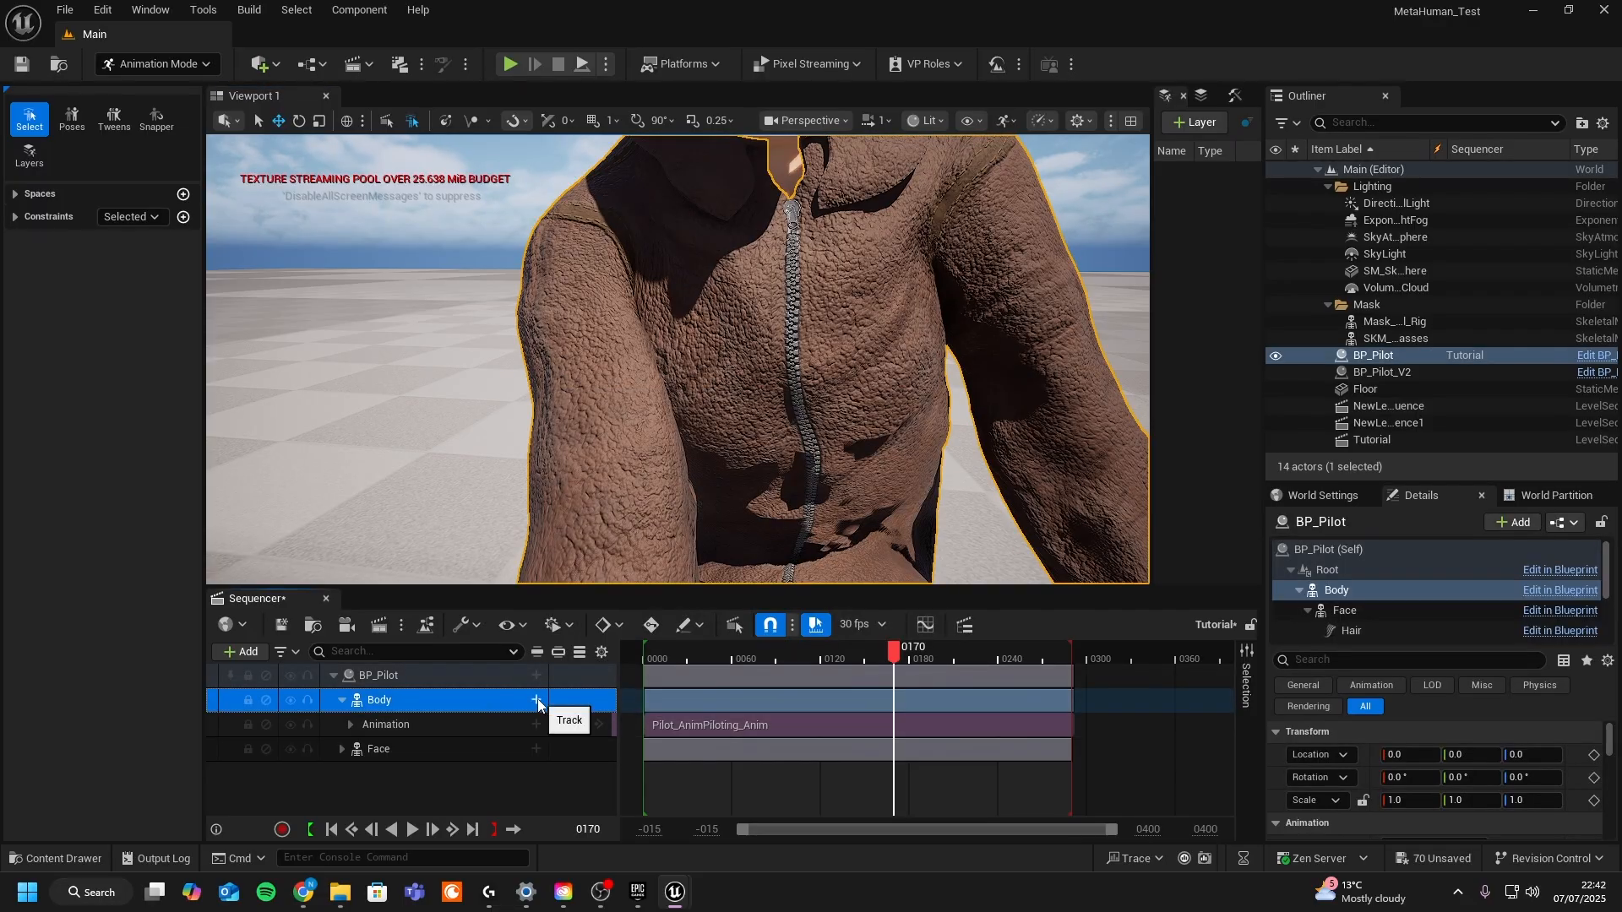
pyautogui.click(536, 701)
pyautogui.click(500, 700)
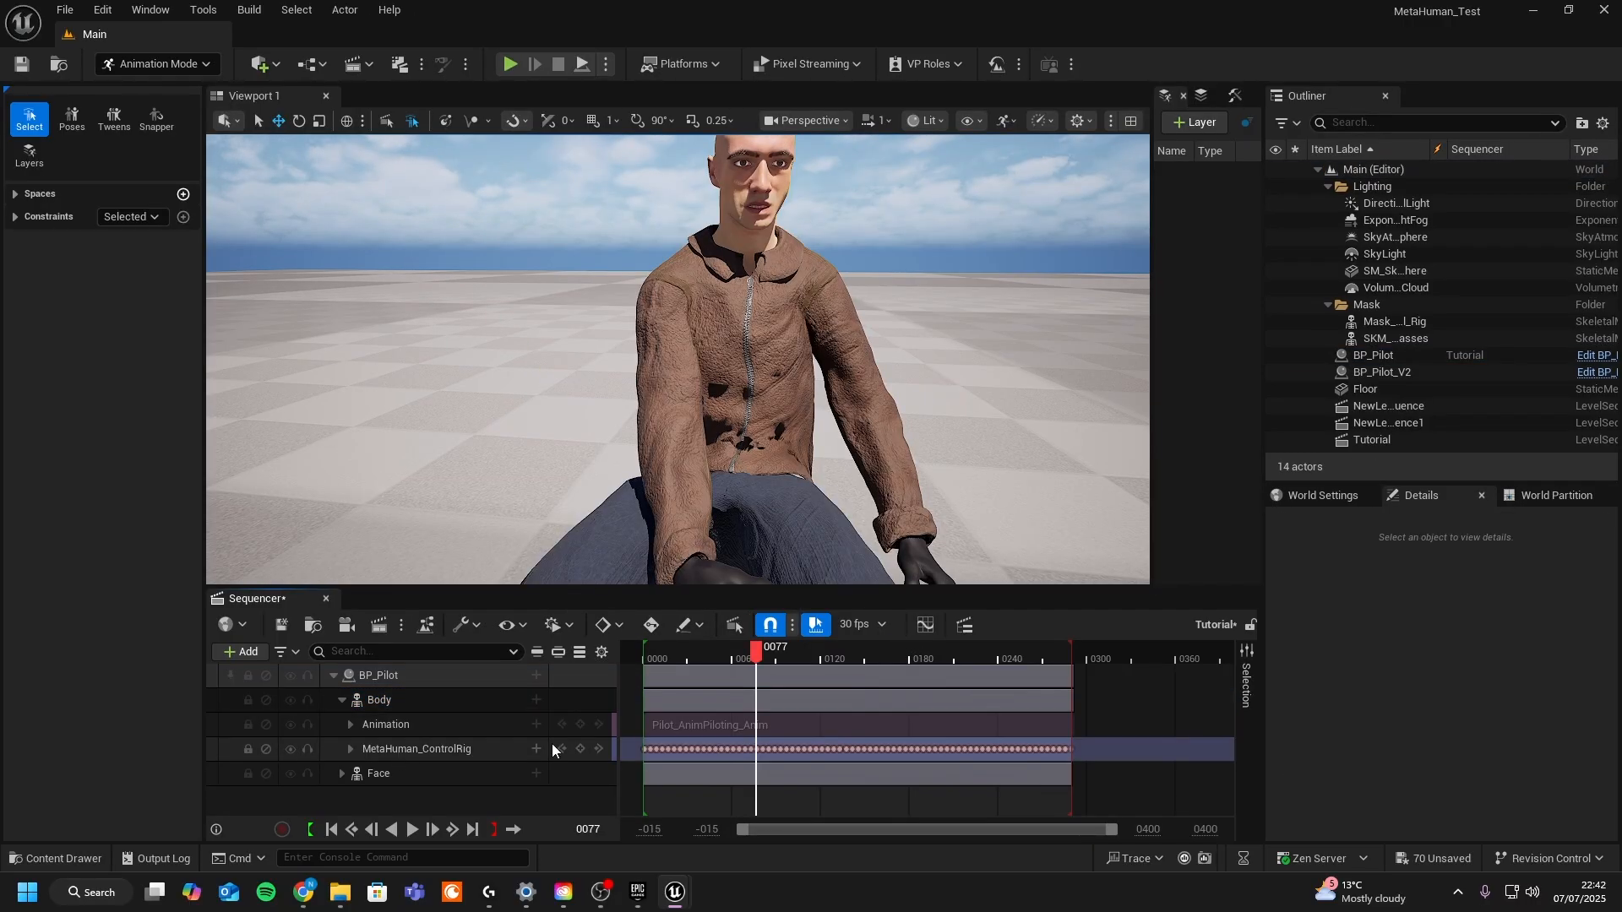
# - Add an Additive layer to the MetaHuman_ControlRig track
pyautogui.click(534, 751)
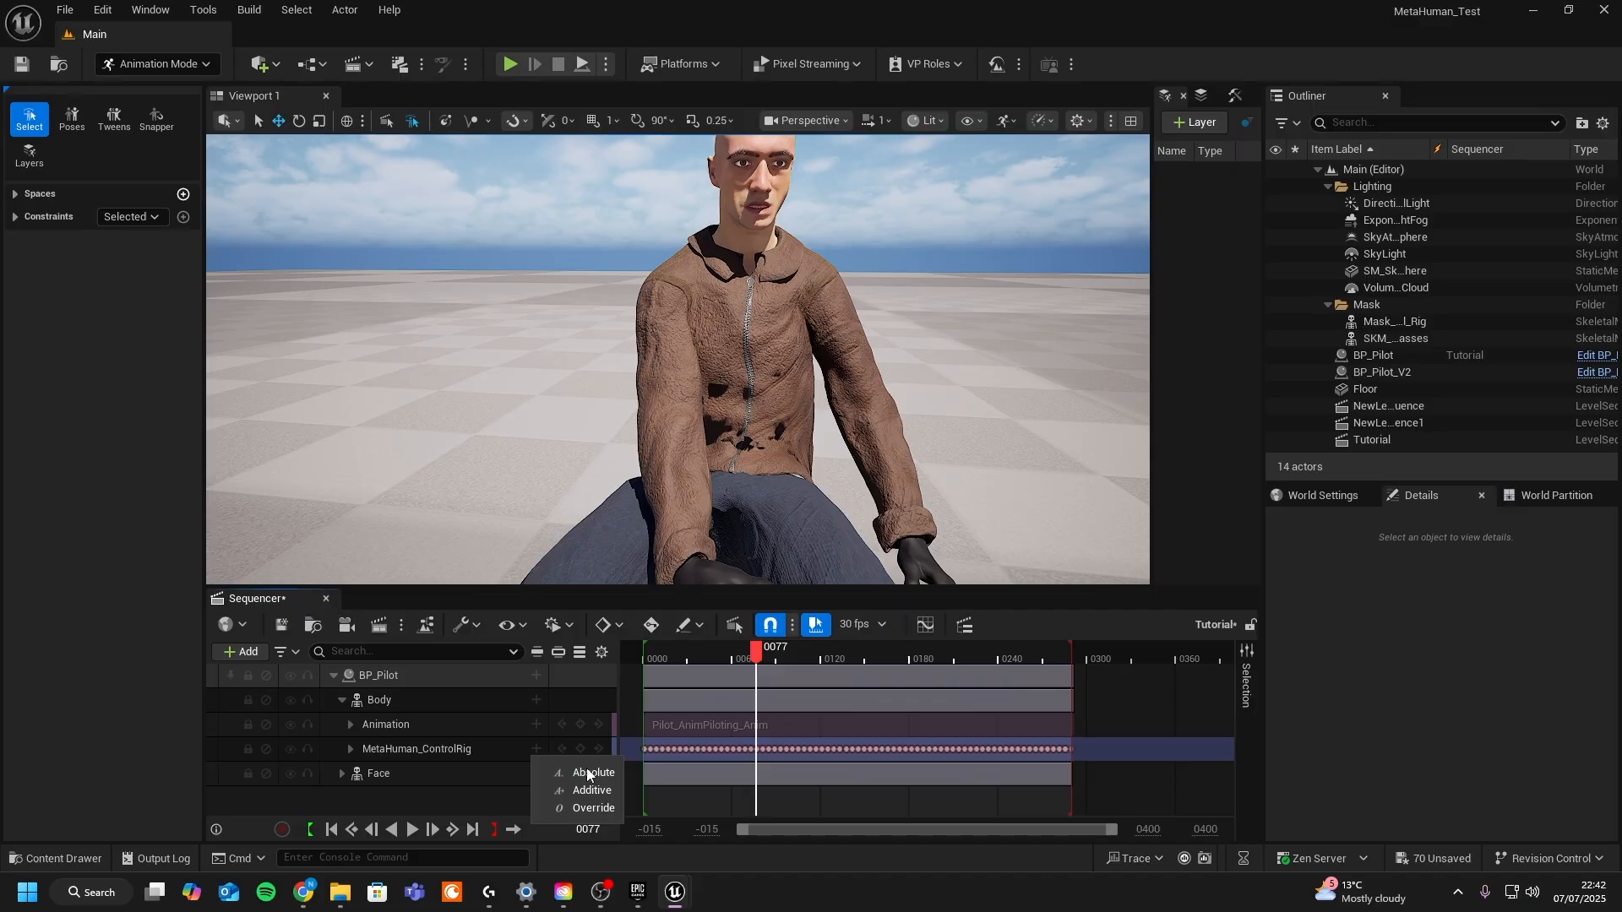
pyautogui.click(591, 790)
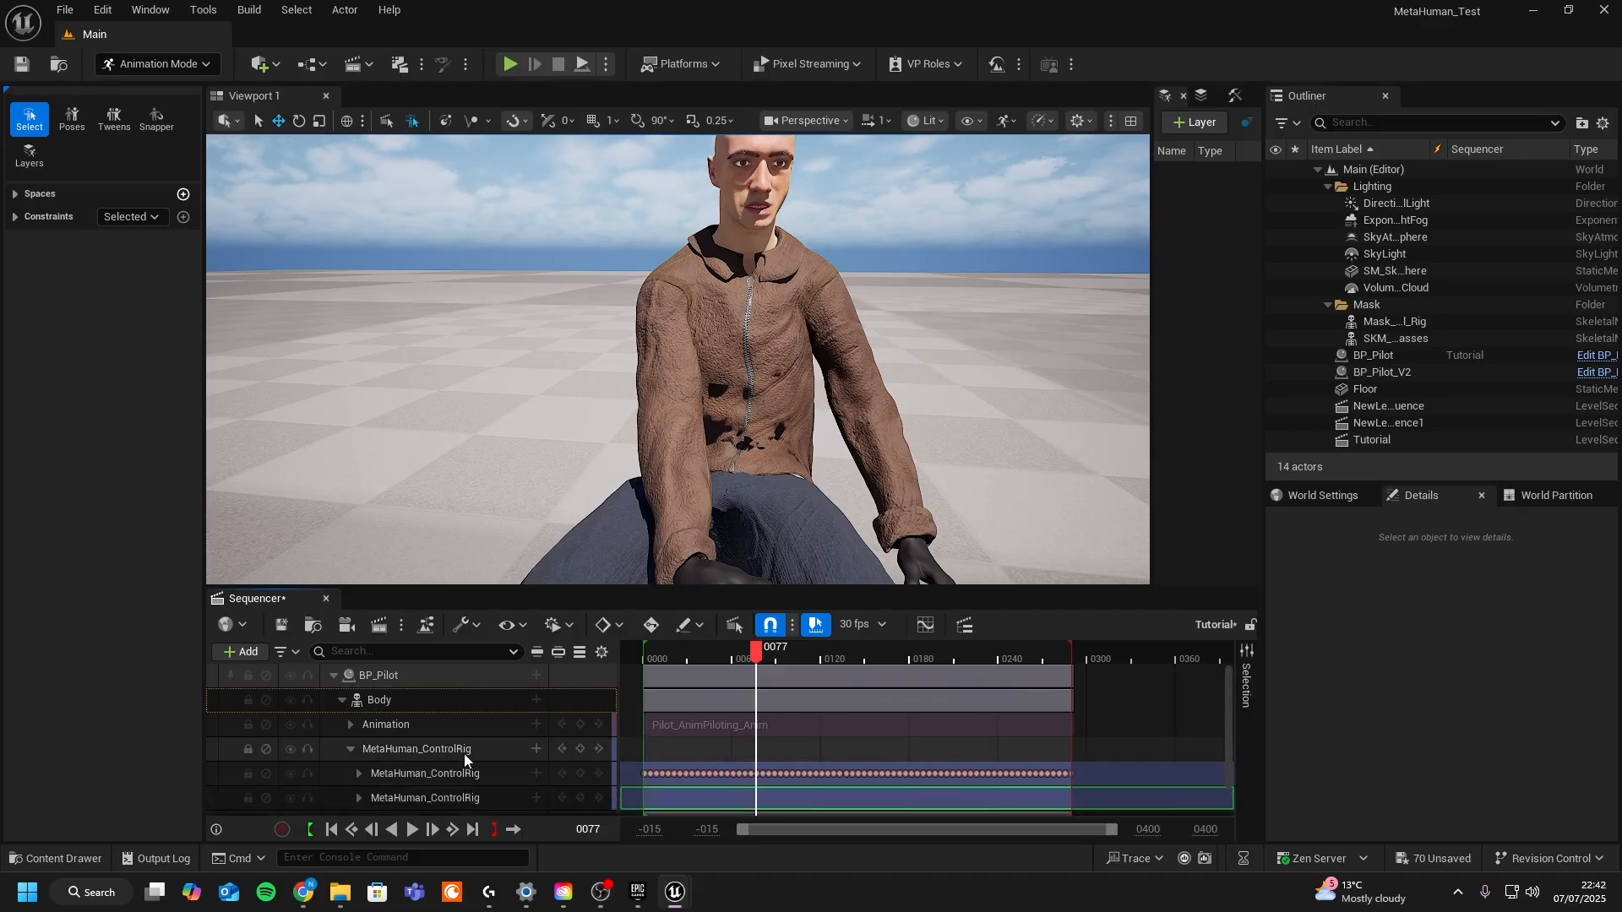
# - Expand the additive MetaHuman_ControlRig layer and display its rig controls in the viewport
pyautogui.scroll(-1, 448, 759)
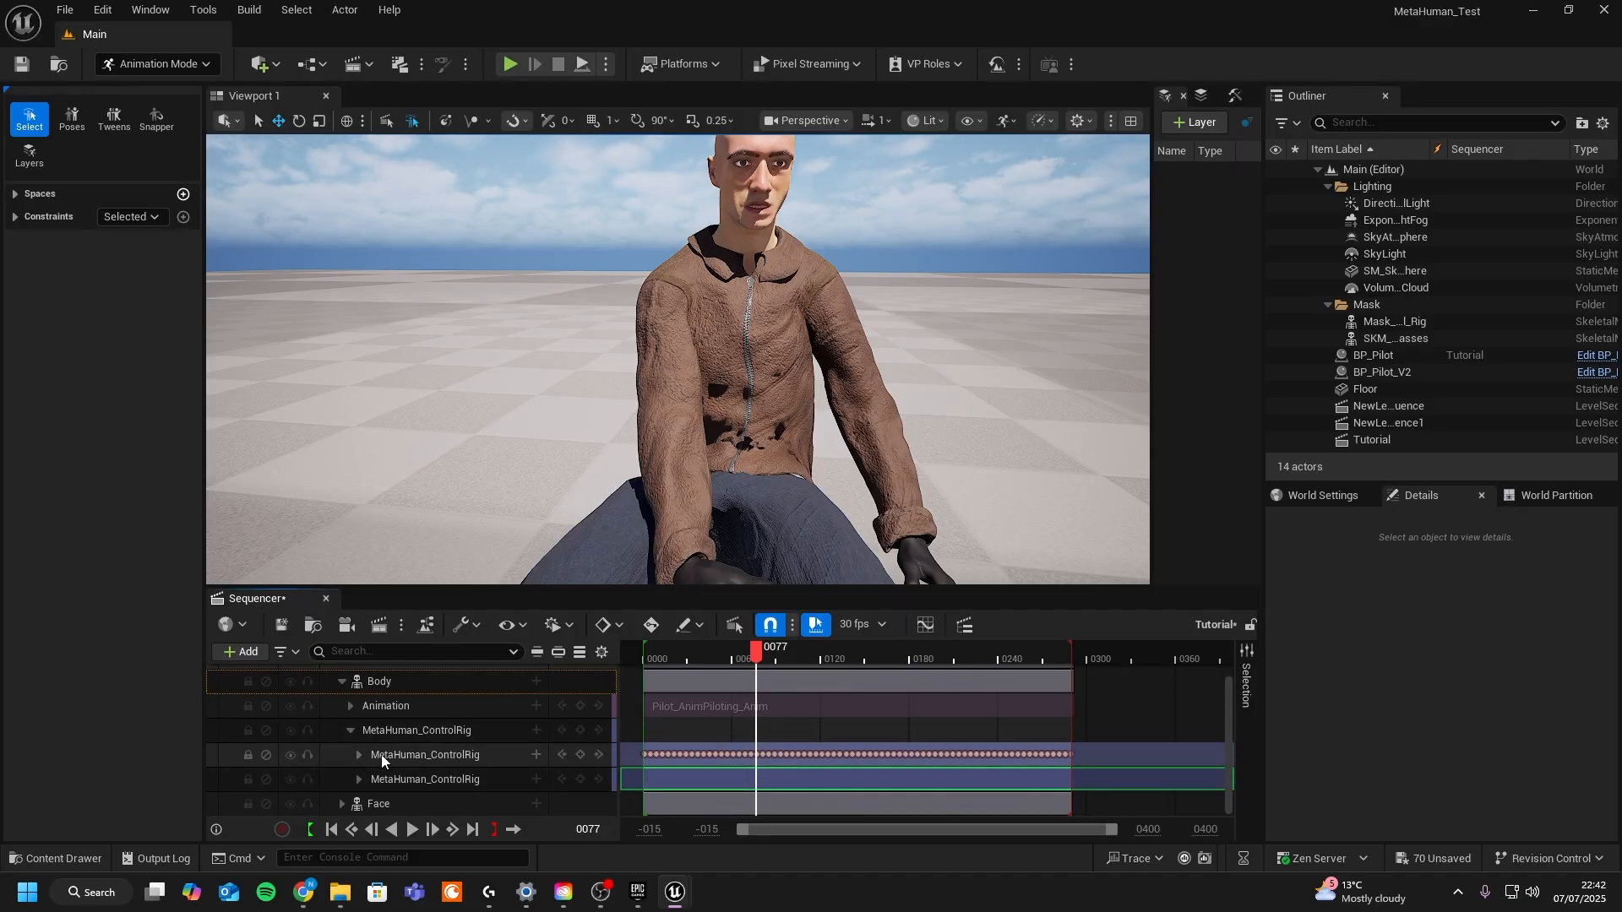
pyautogui.click(359, 781)
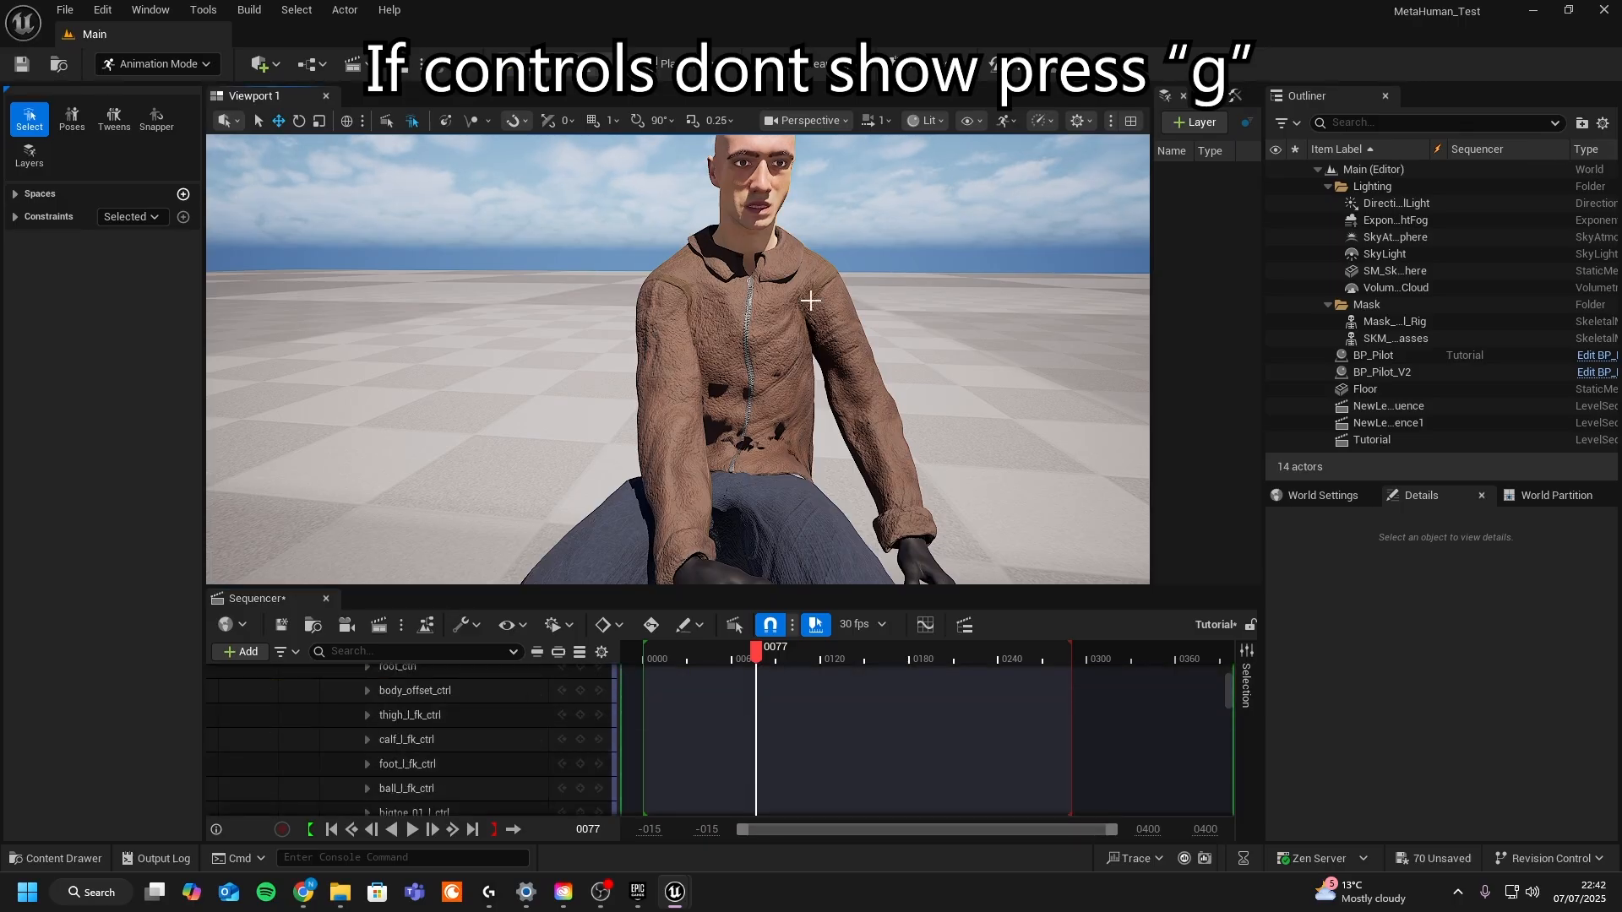
pyautogui.press('g')
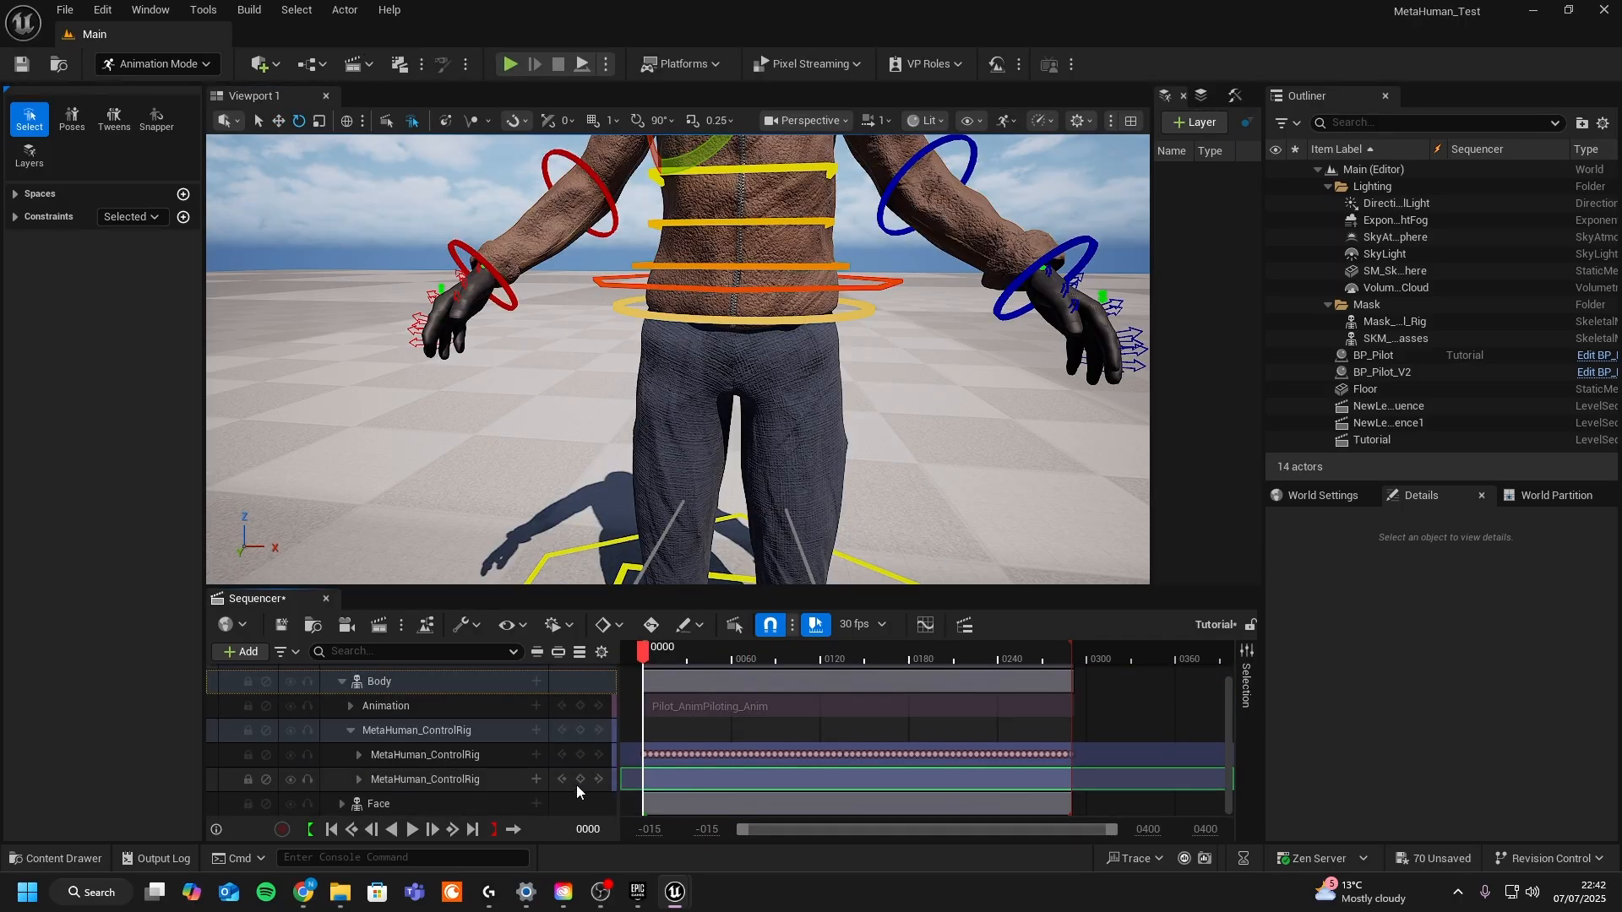
pyautogui.click(580, 780)
pyautogui.click(358, 779)
pyautogui.scroll(-3, 507, 757)
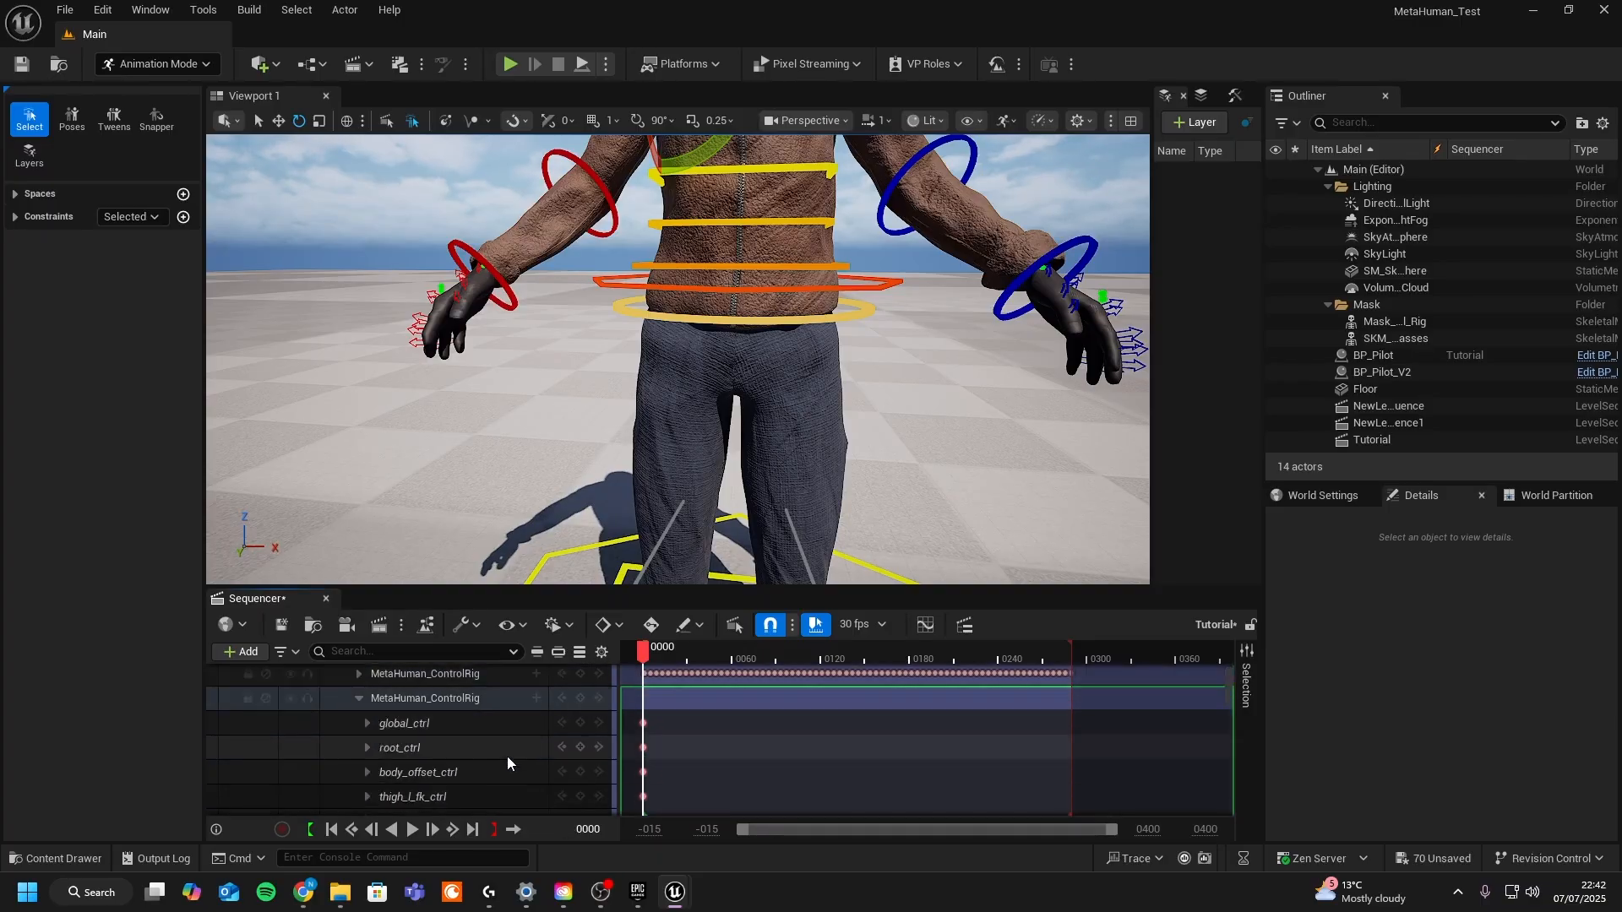
# - Enable auto-key and rotate the shoulder control of the additive layer at frame 80
pyautogui.click(649, 657)
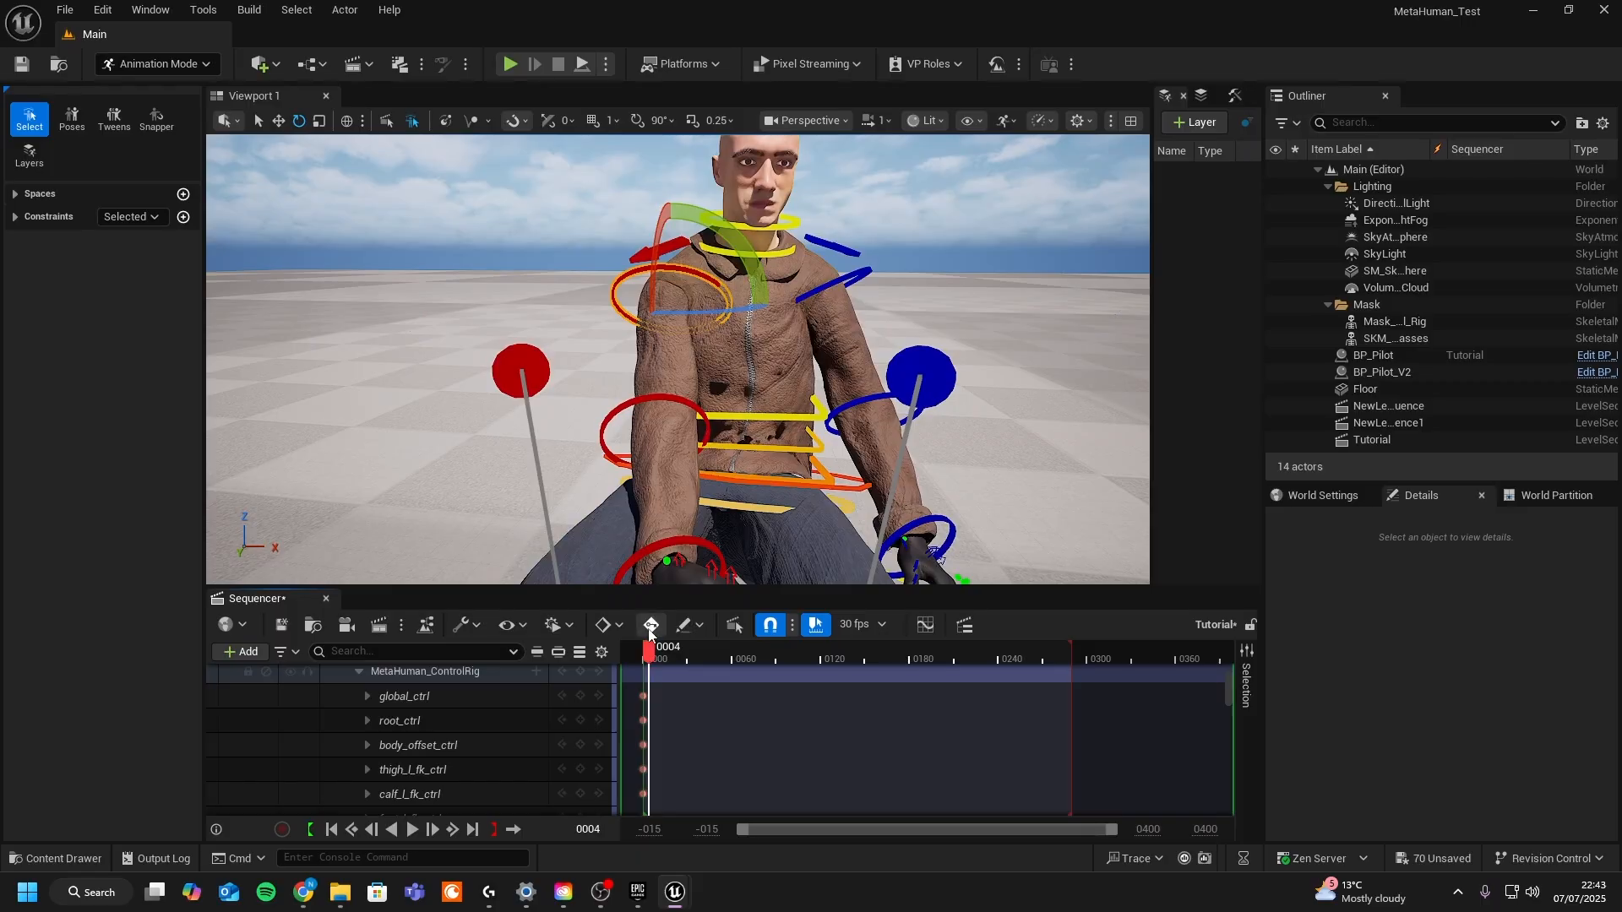
pyautogui.click(650, 627)
pyautogui.moveTo(668, 659); pyautogui.dragTo(761, 657)
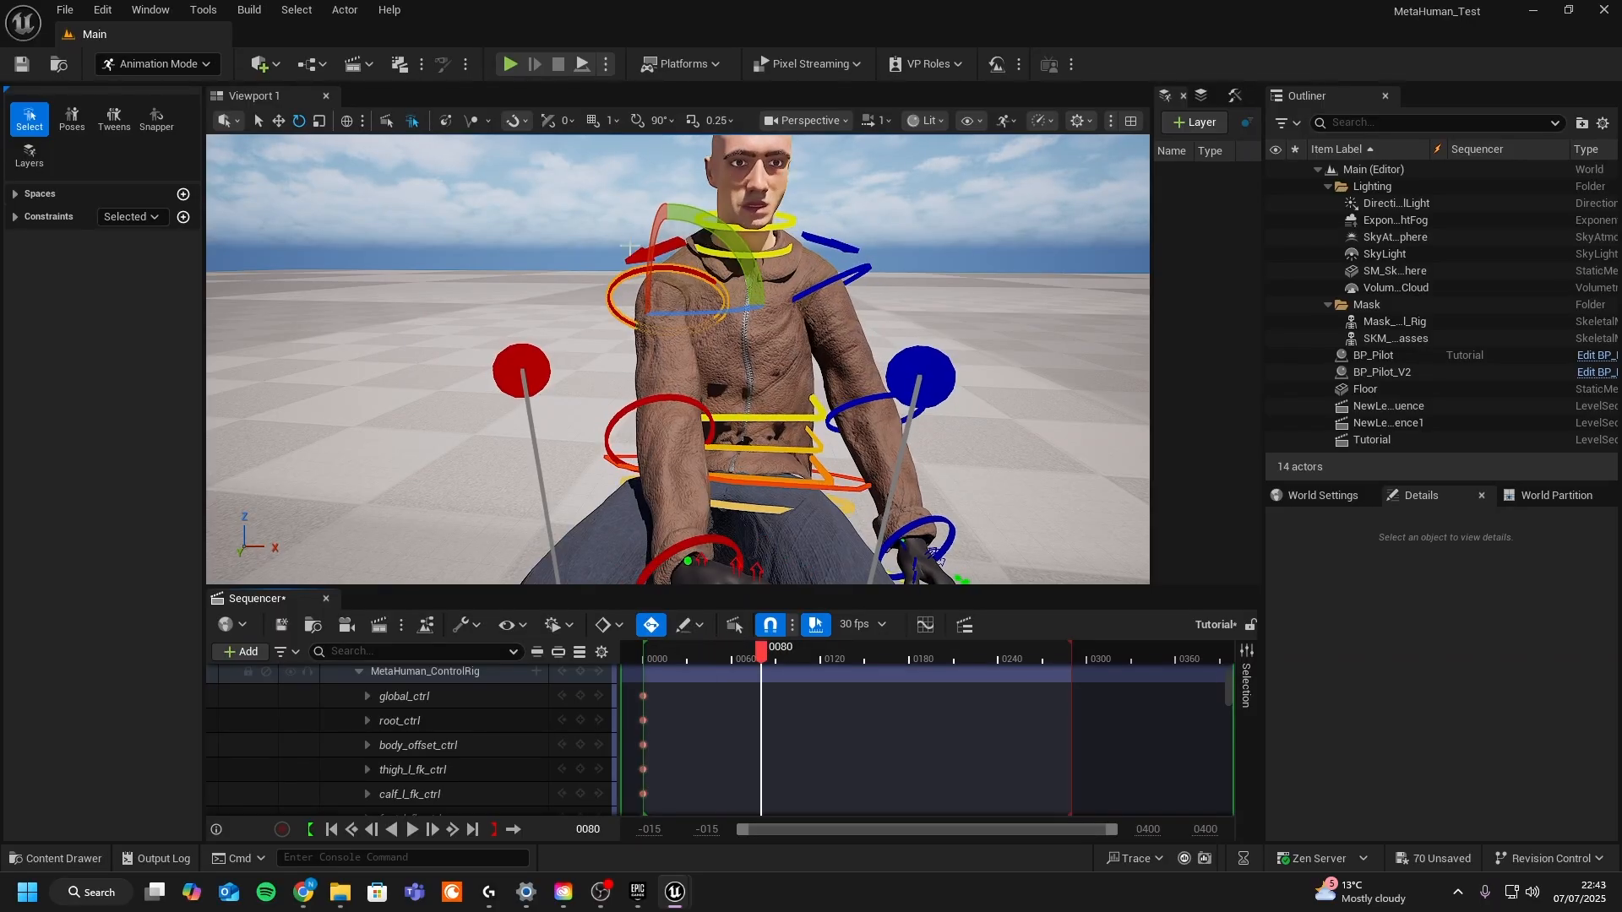
pyautogui.moveTo(629, 247); pyautogui.dragTo(575, 304)
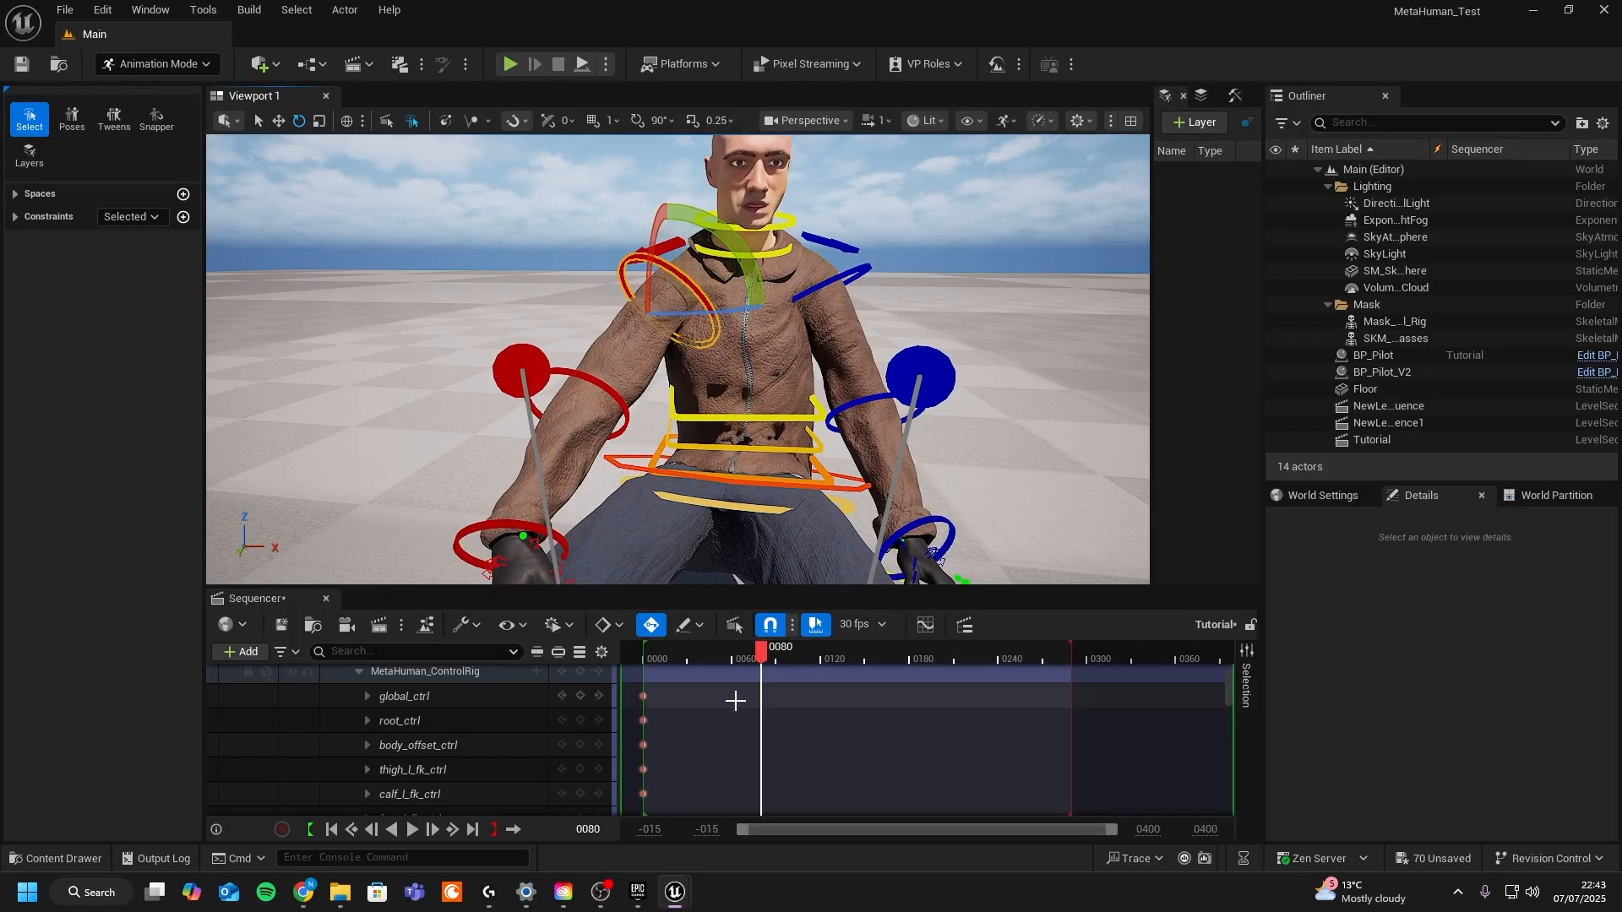
# - Key another shoulder control rotation further along the timeline, then scrub to frame 198 to preview
pyautogui.moveTo(762, 652); pyautogui.dragTo(830, 651)
pyautogui.moveTo(681, 313); pyautogui.dragTo(775, 319)
pyautogui.moveTo(855, 660); pyautogui.dragTo(936, 649)
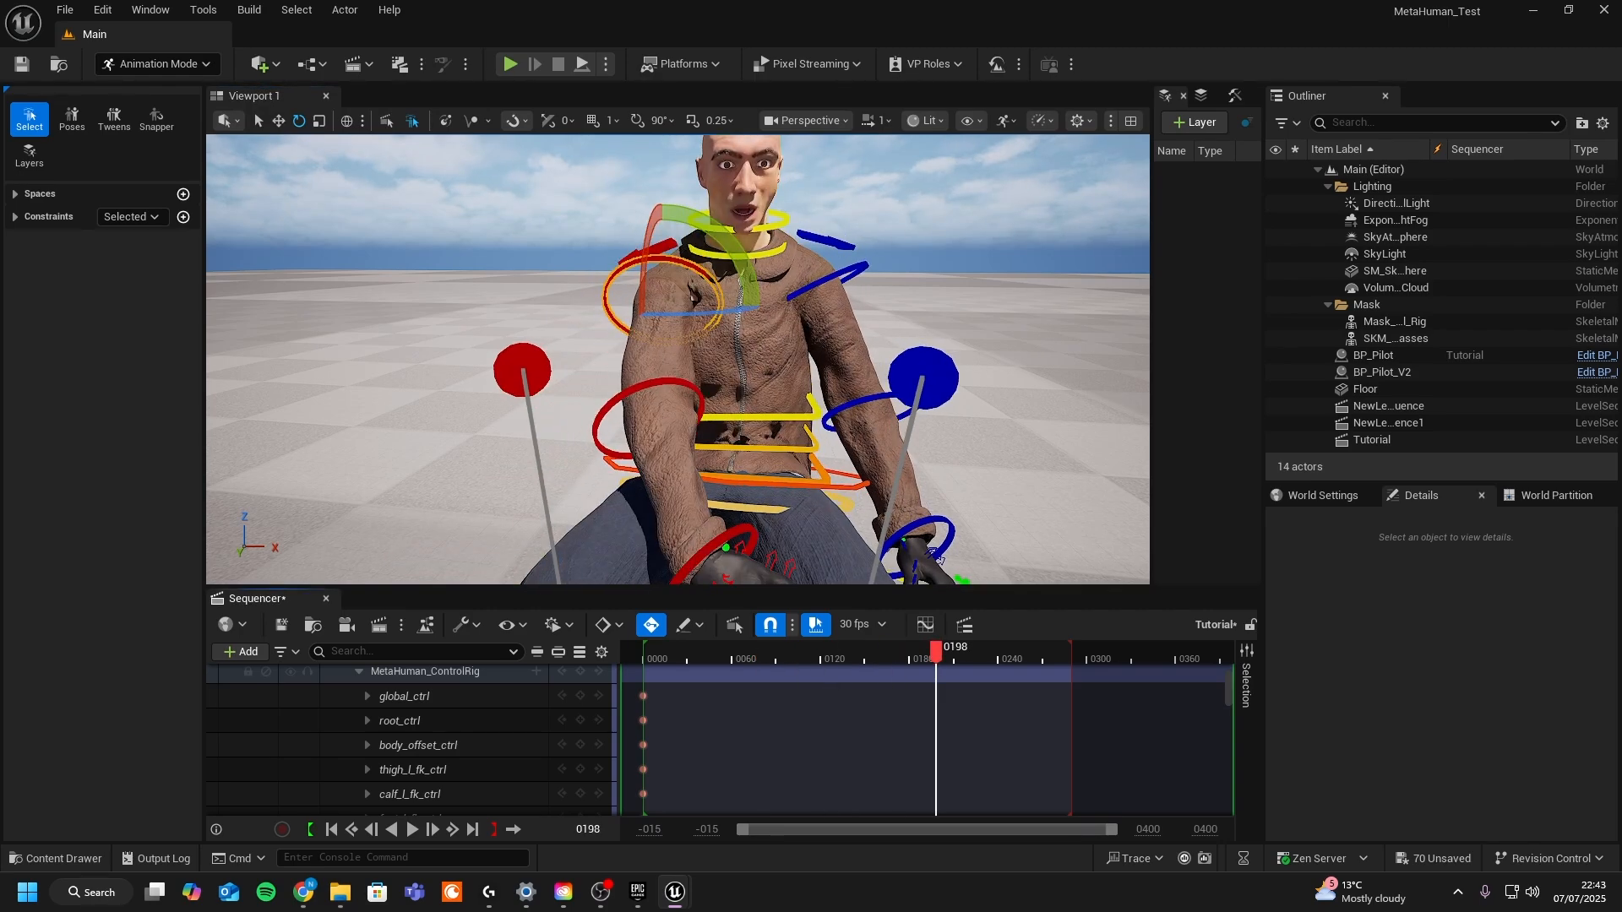
# - Rotate the right lower-arm control of the additive layer to key a new arm pose around frame 125
pyautogui.click(689, 388)
pyautogui.moveTo(672, 449); pyautogui.dragTo(687, 462)
pyautogui.moveTo(844, 659); pyautogui.dragTo(827, 657)
pyautogui.moveTo(703, 470); pyautogui.dragTo(681, 475)
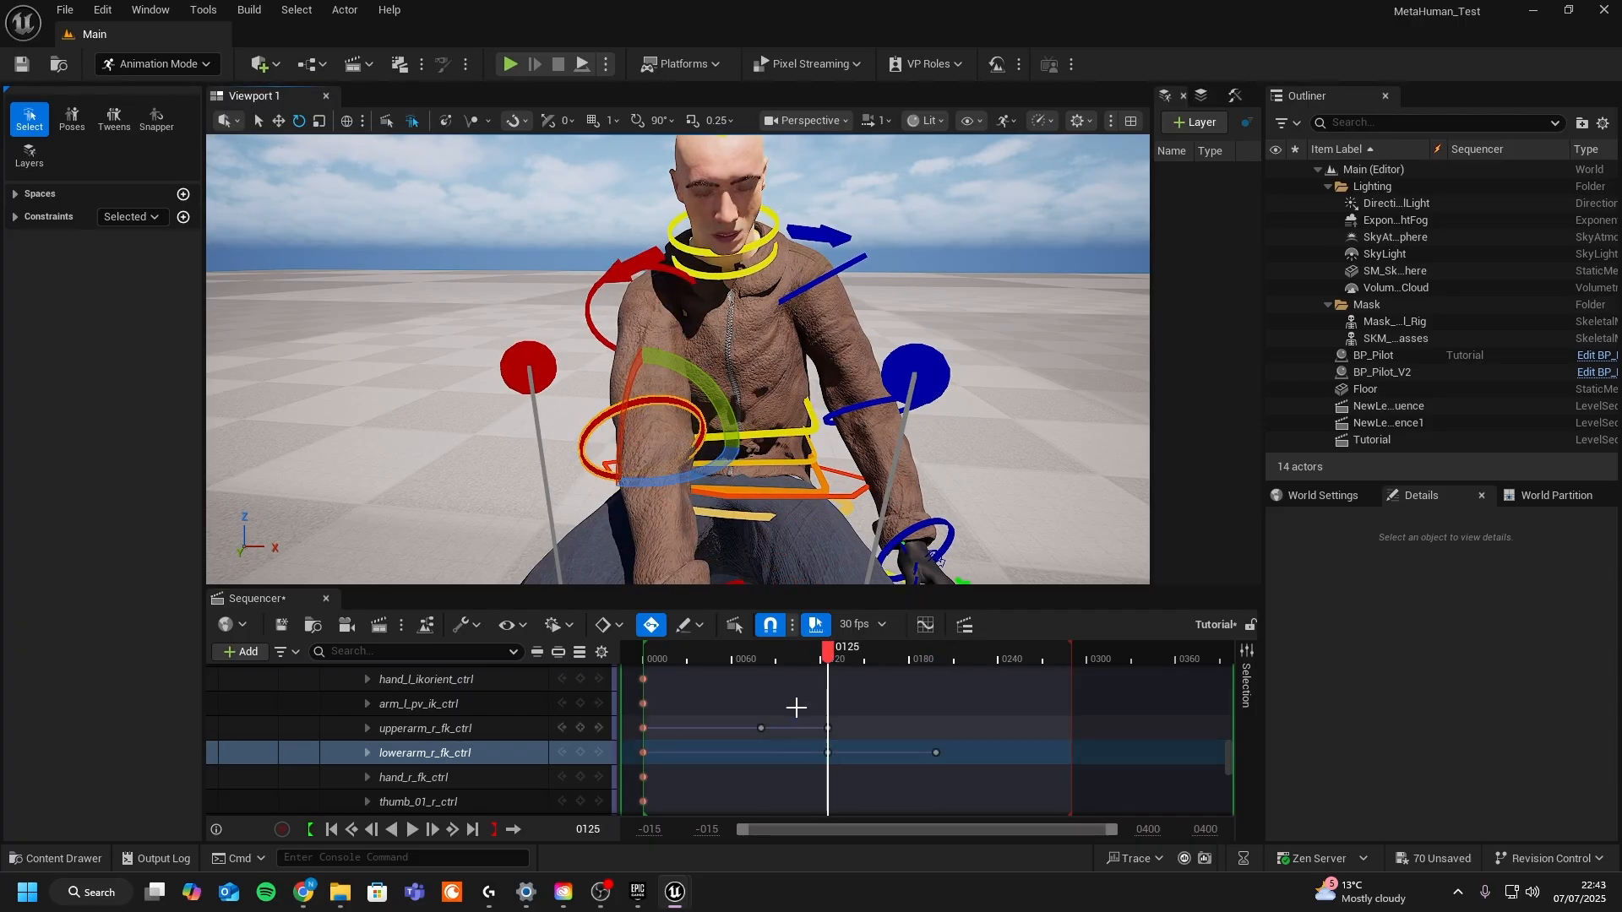
# - Preview the arm motion along the timeline and delete the last lower-arm key
pyautogui.click(740, 658)
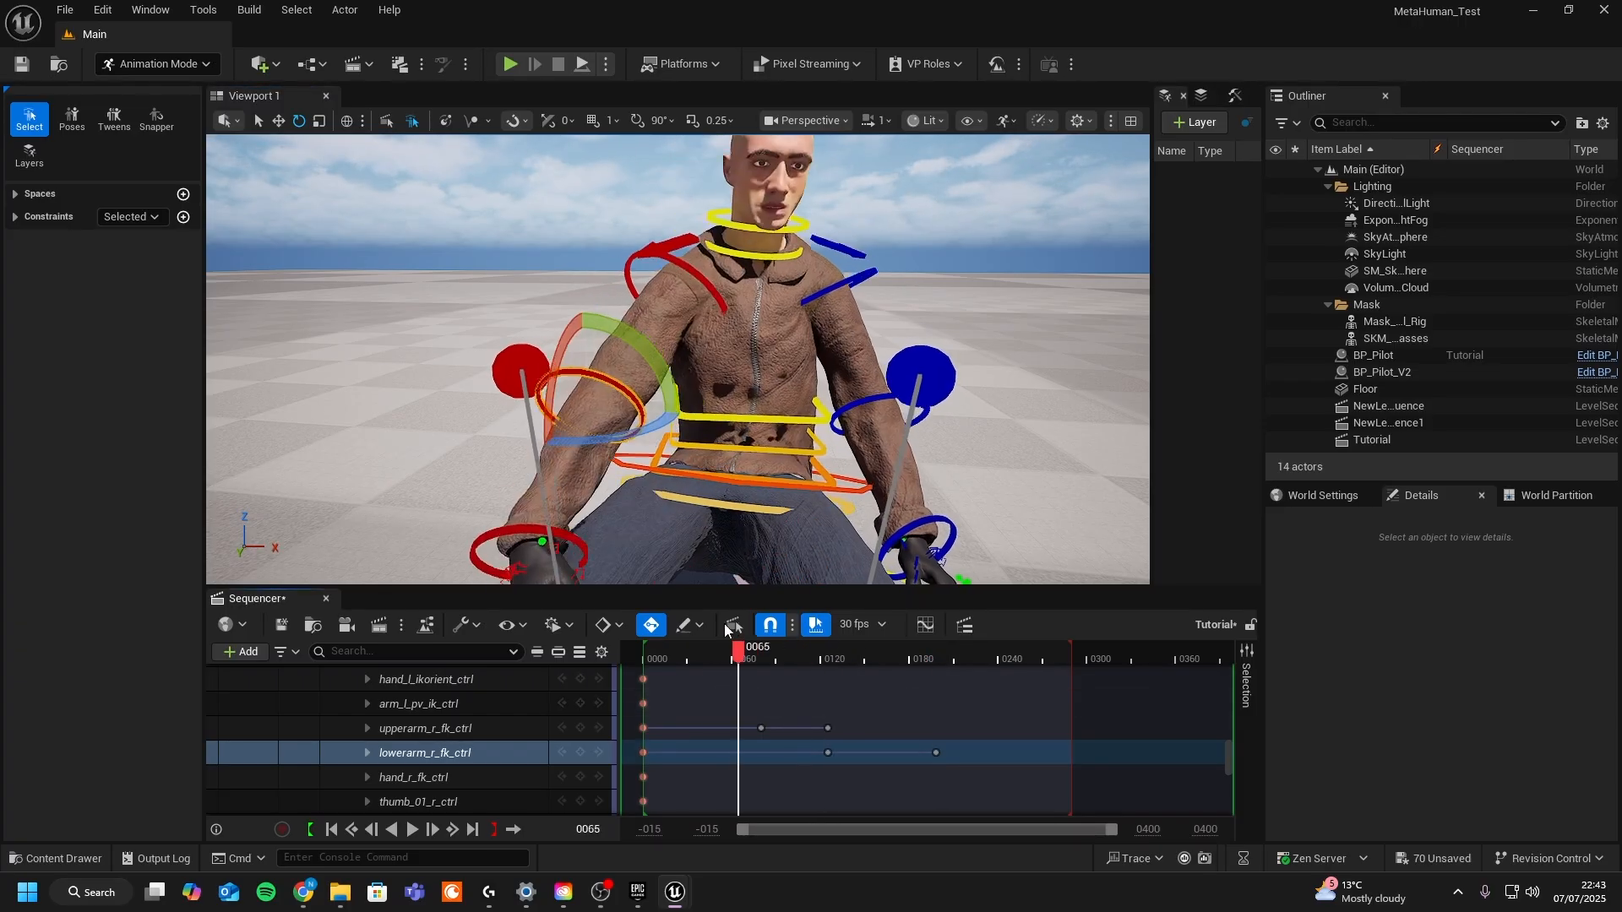
pyautogui.moveTo(727, 657); pyautogui.dragTo(858, 657)
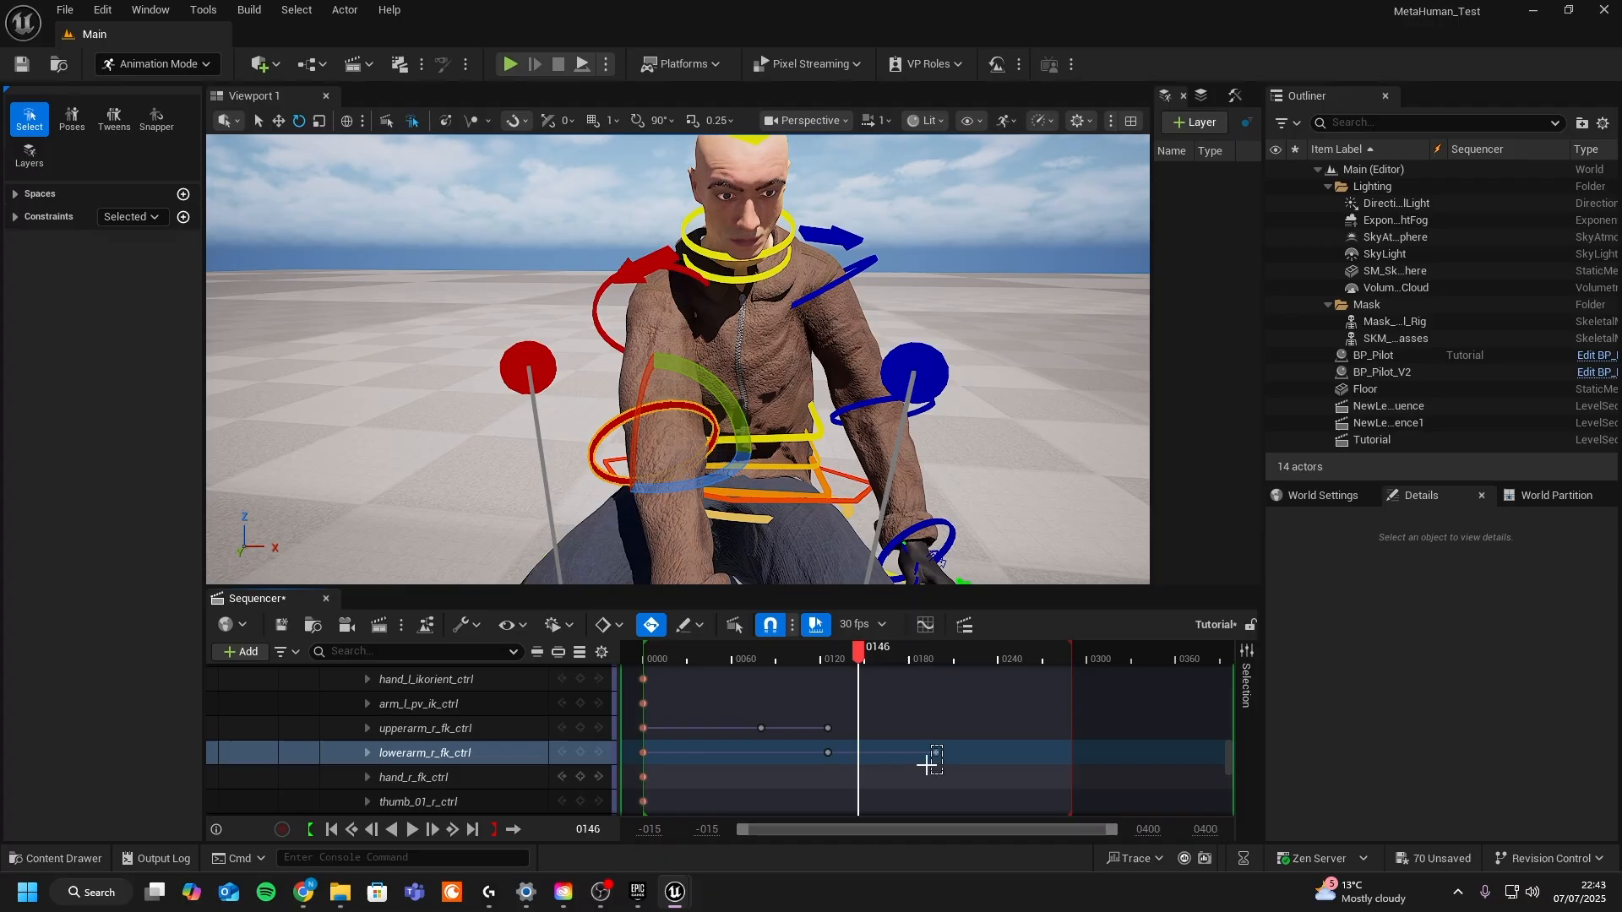
pyautogui.moveTo(927, 765); pyautogui.dragTo(925, 767)
pyautogui.press('Delete')
# - Add the Mask_Main_Ctrl_Rig and SKM_Glasses actors from the Outliner into the sequence
pyautogui.moveTo(857, 658); pyautogui.dragTo(807, 658)
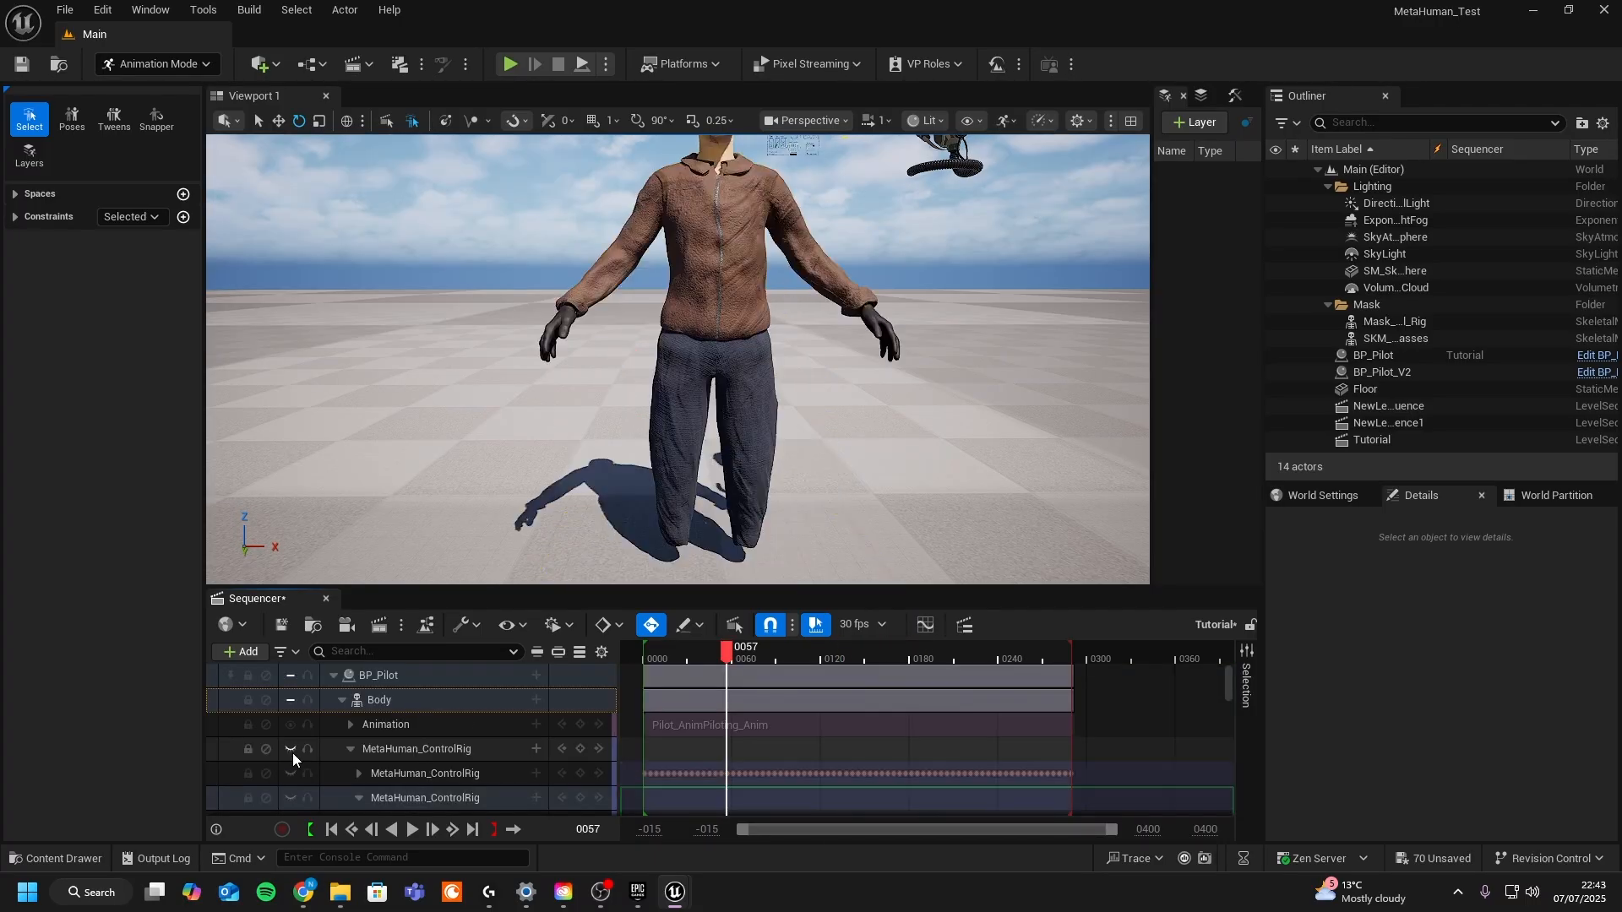
pyautogui.moveTo(727, 656); pyautogui.dragTo(656, 657)
pyautogui.moveTo(749, 525); pyautogui.dragTo(757, 502, button='middle')
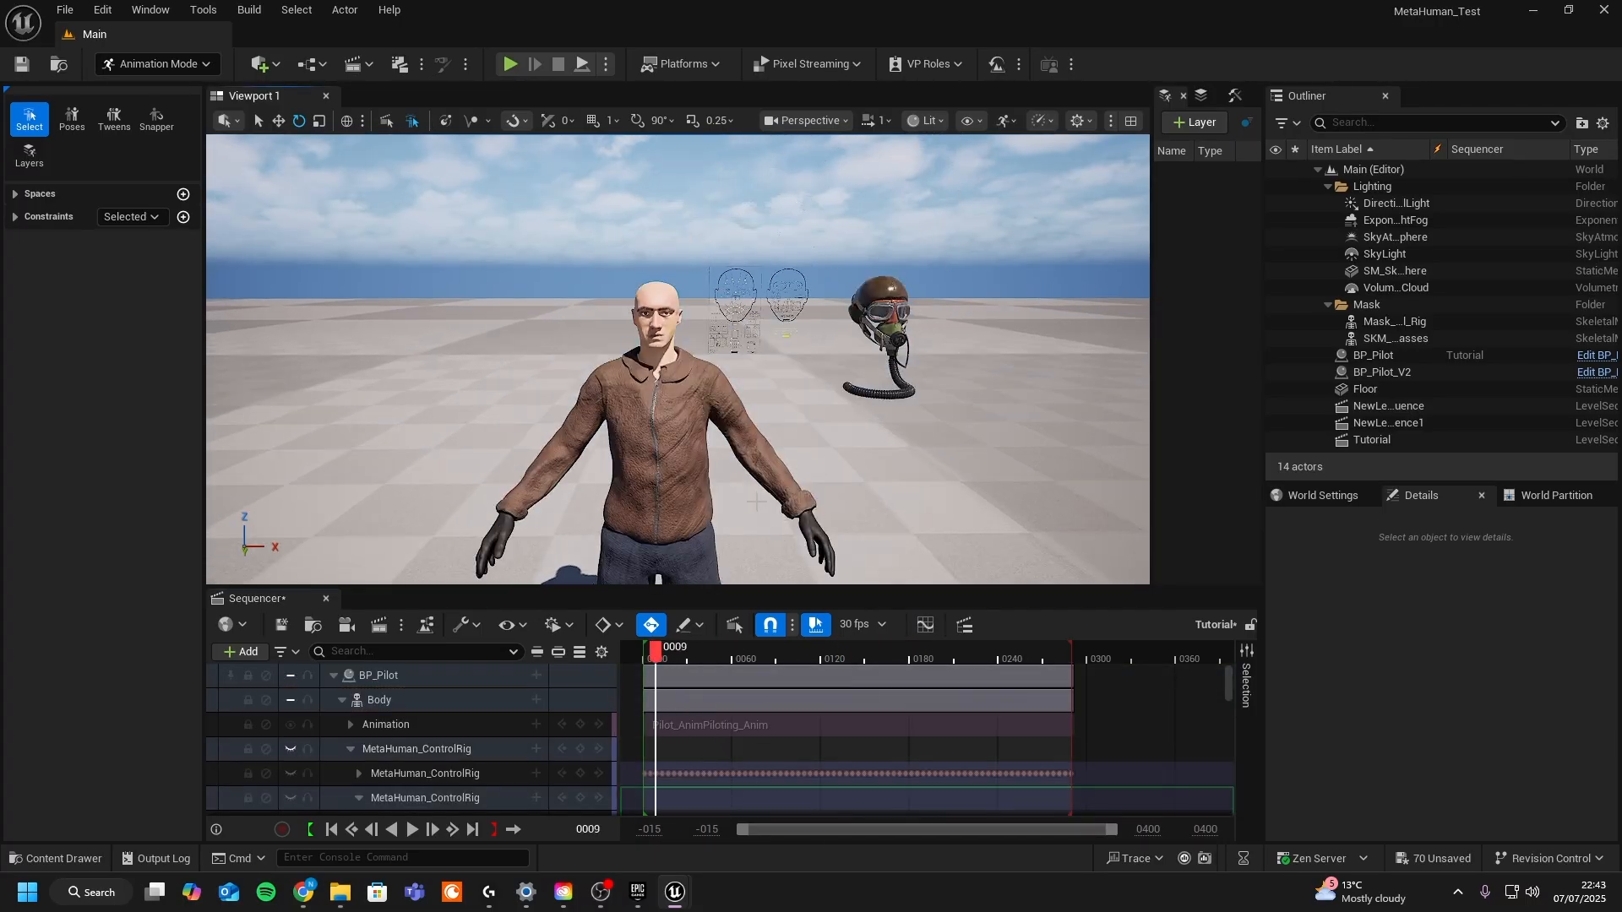
pyautogui.keyDown('alt'); pyautogui.moveTo(782, 367); pyautogui.dragTo(804, 378); pyautogui.keyUp('alt')
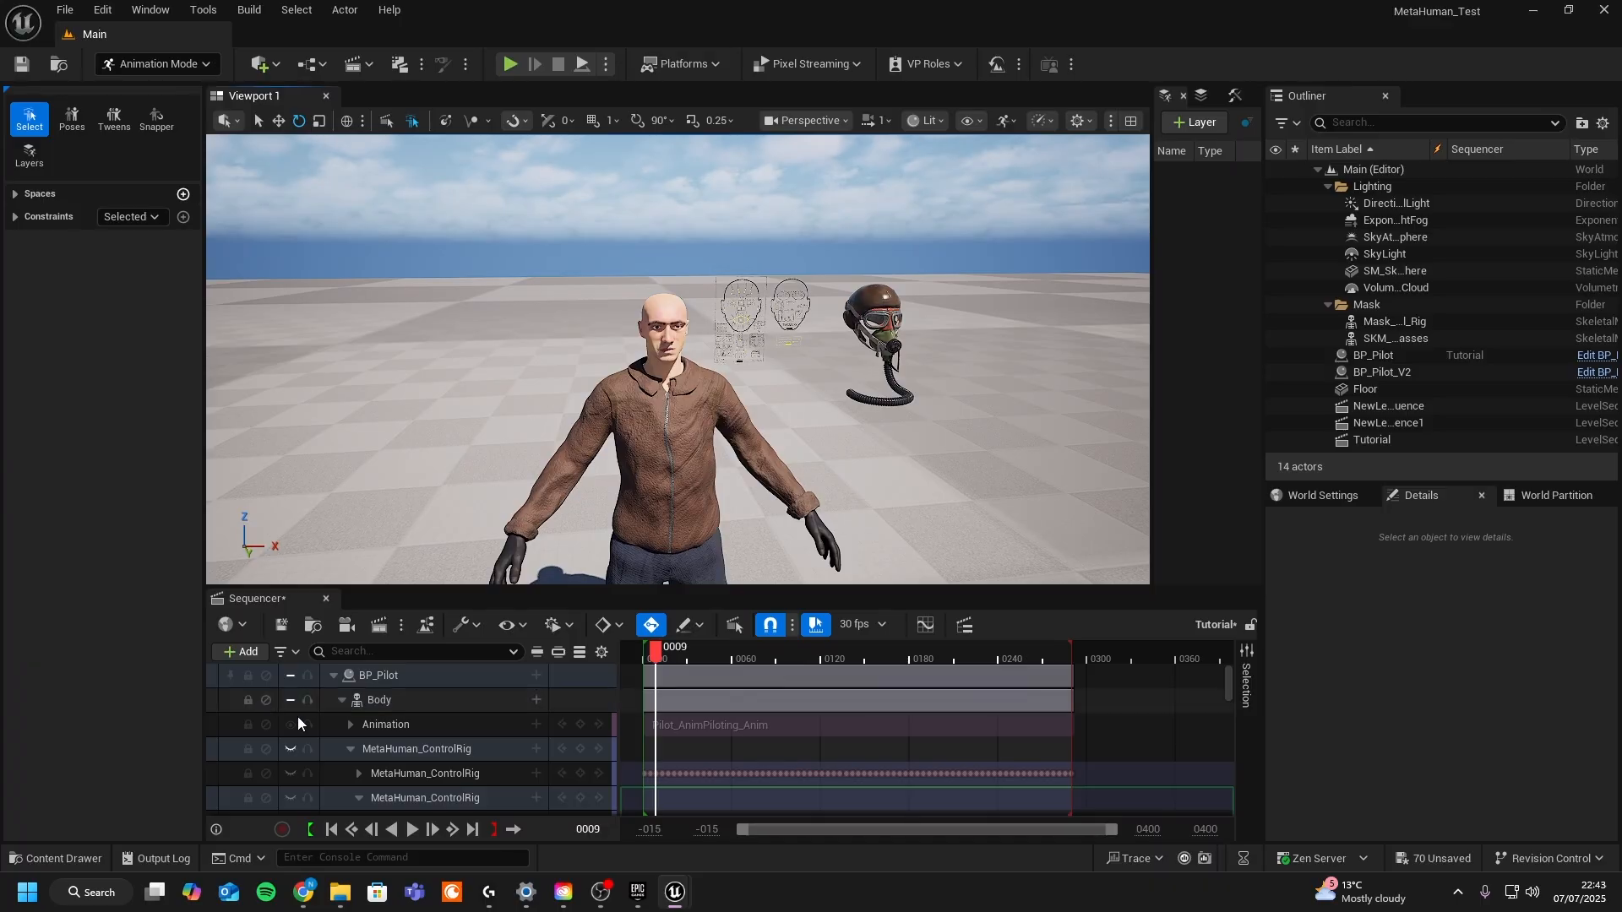
pyautogui.click(335, 676)
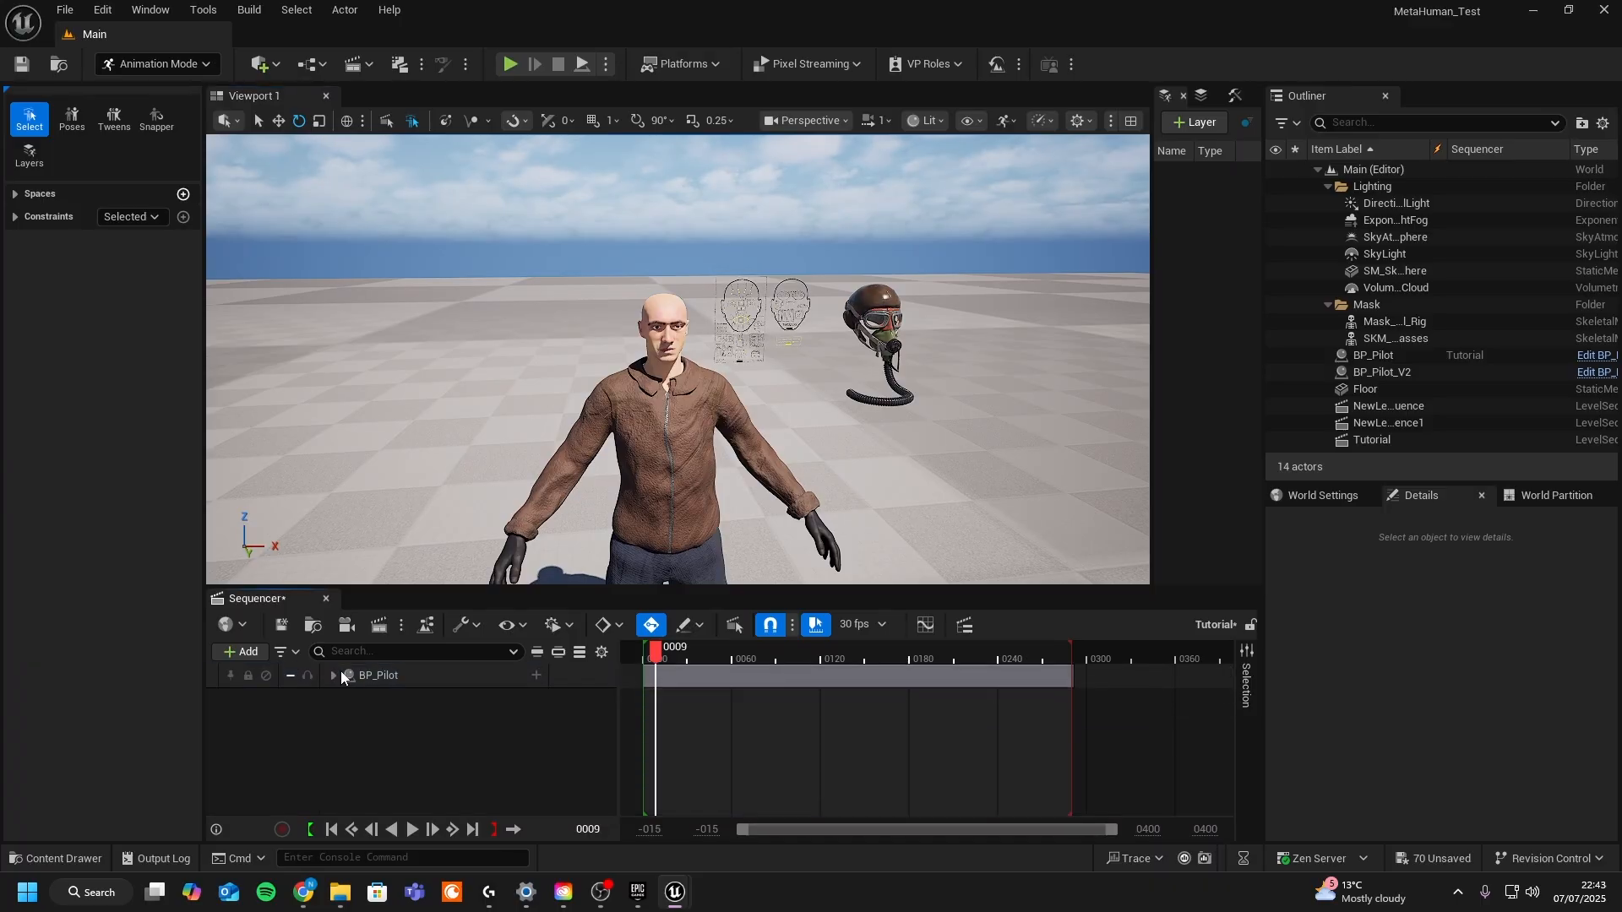
pyautogui.click(1394, 321)
pyautogui.keyDown('shift'); pyautogui.click(1394, 337); pyautogui.keyUp('shift')
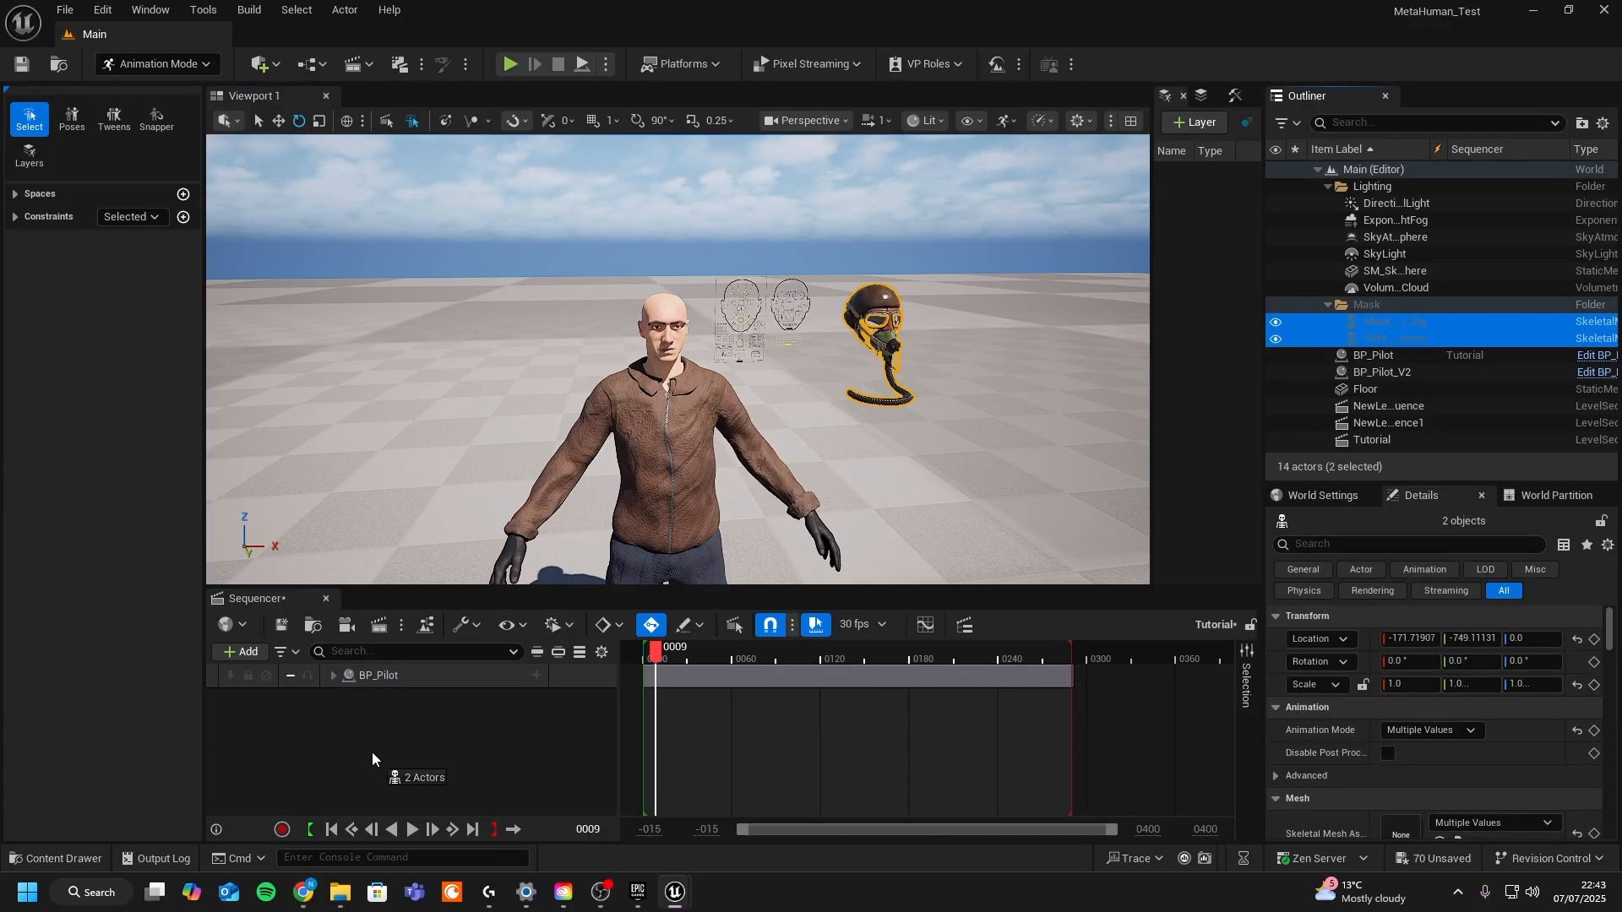
pyautogui.moveTo(371, 752); pyautogui.dragTo(367, 735)
pyautogui.click(332, 700)
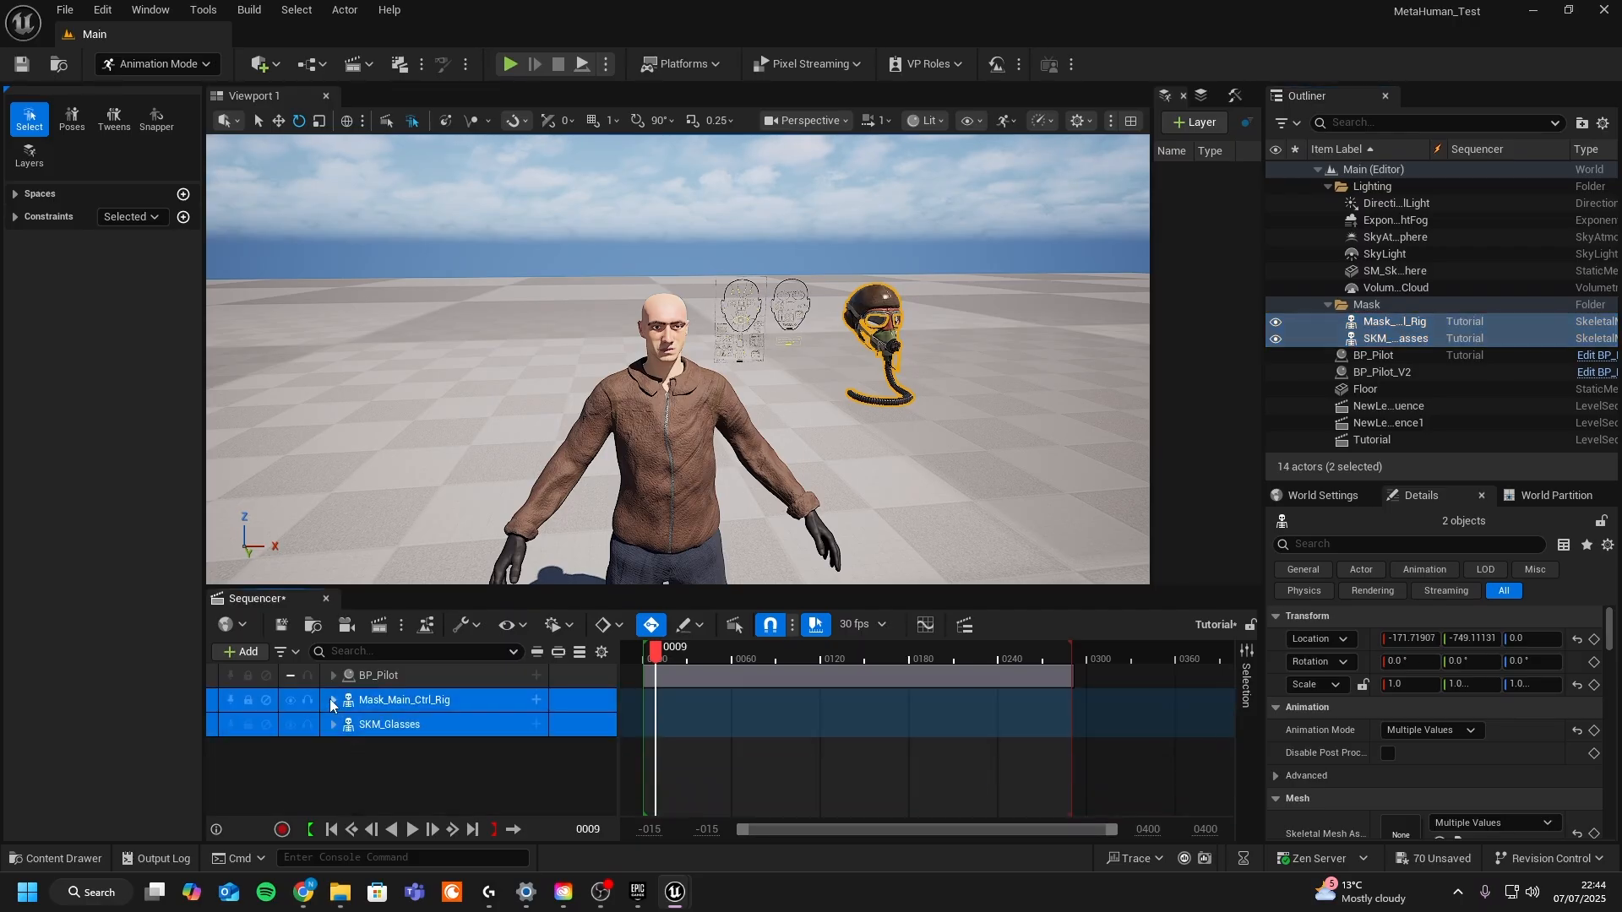
pyautogui.click(391, 727)
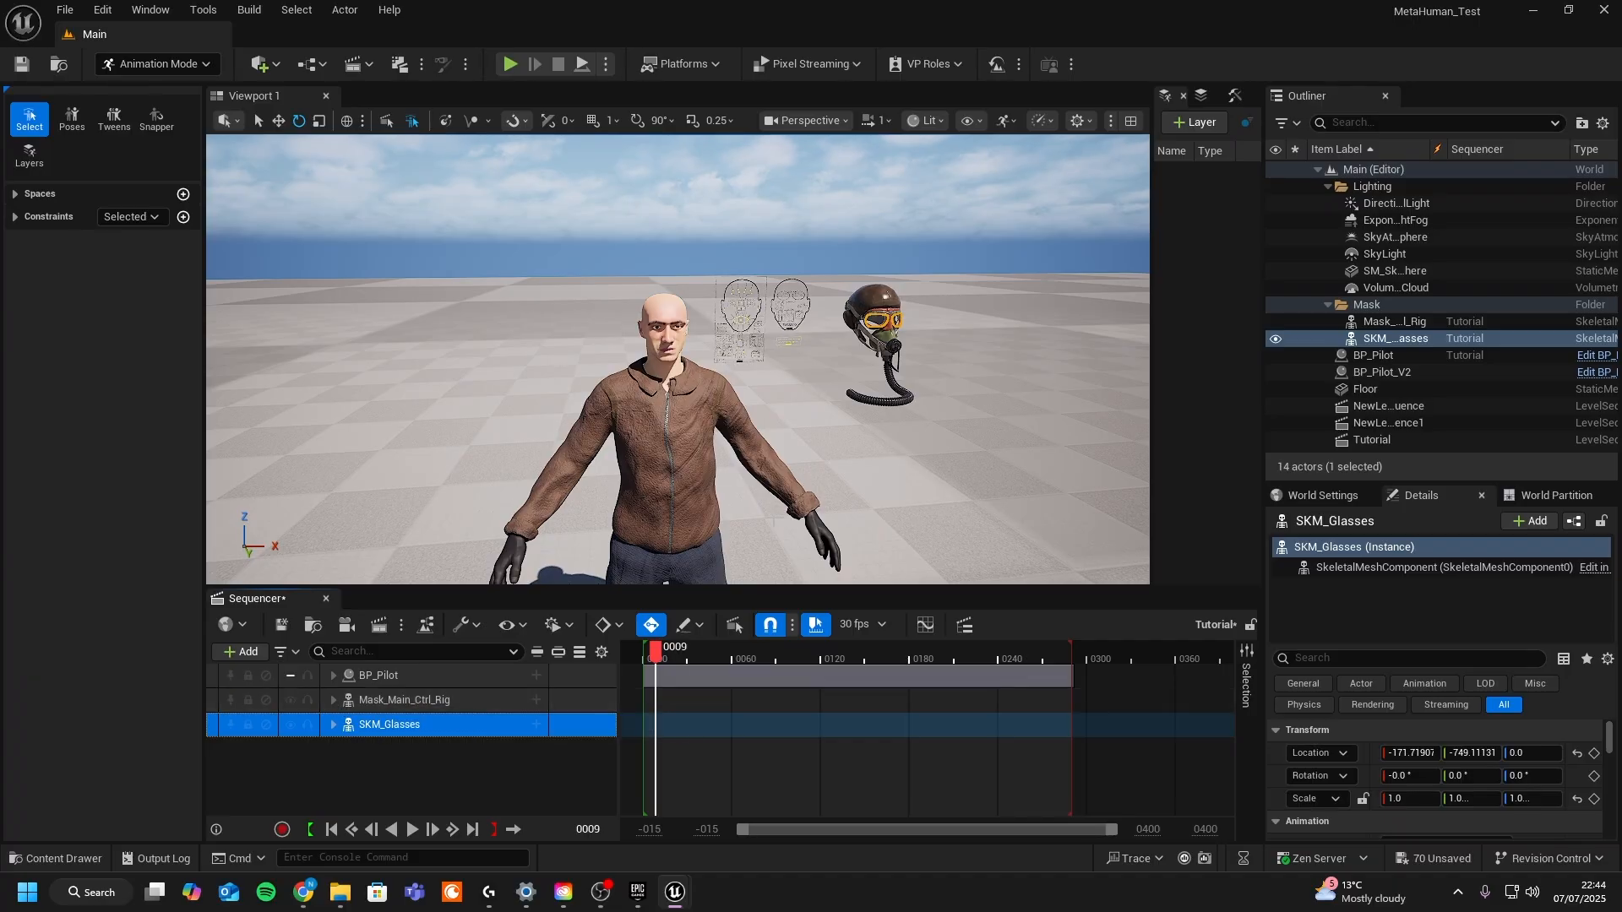
# - Move the mask and glasses together with the Move tool so they sit on the pilot's head
pyautogui.click(388, 701)
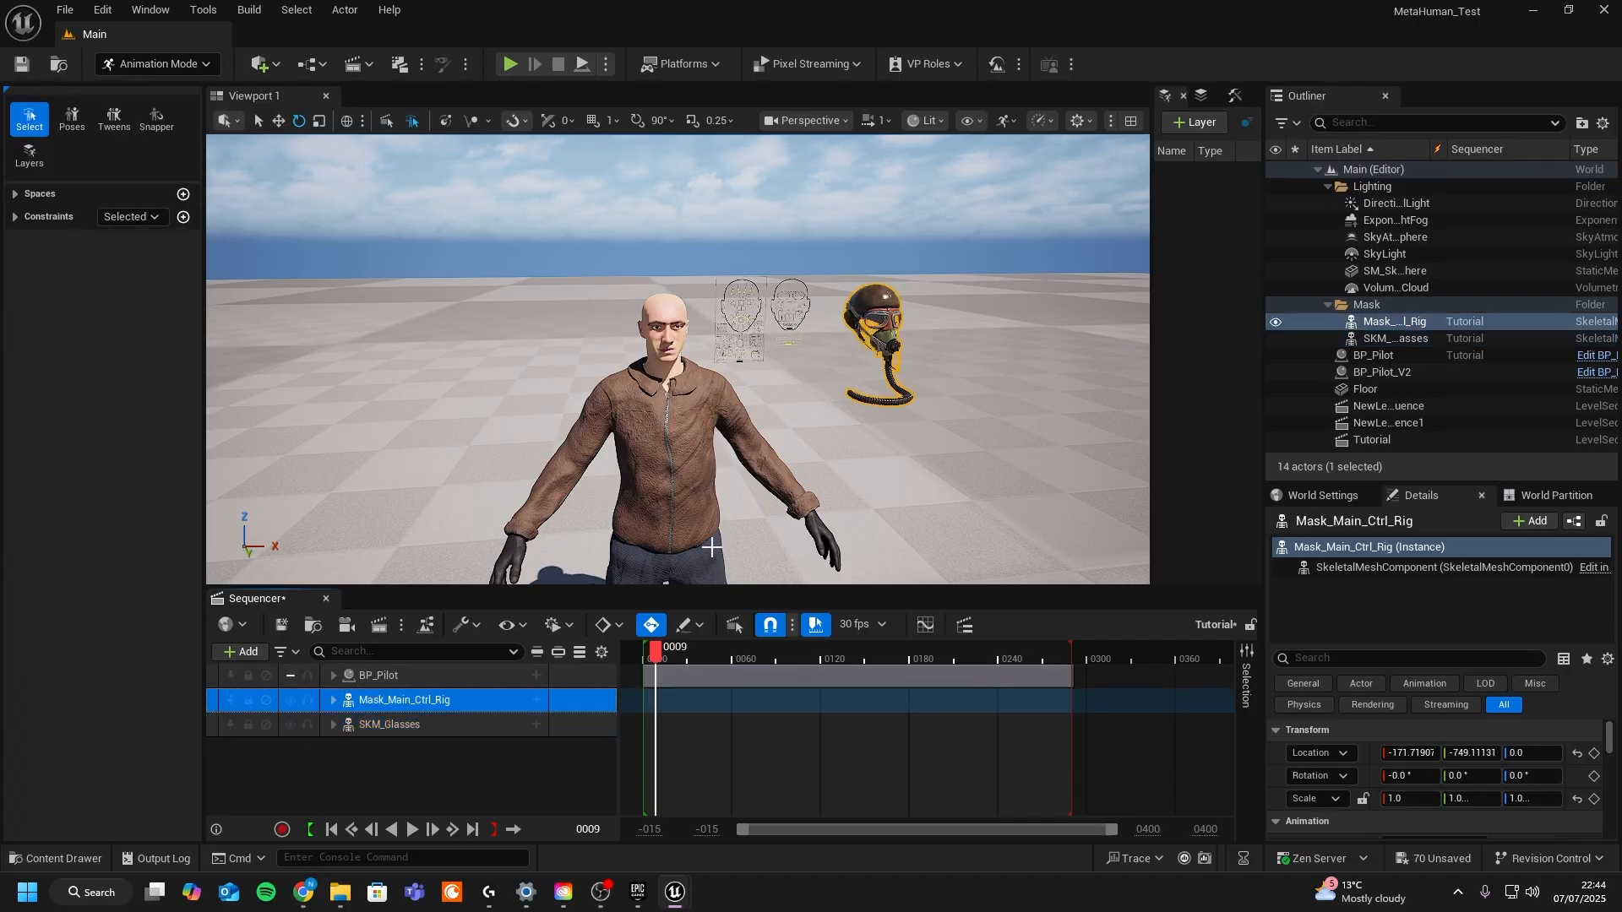
pyautogui.keyDown('ctrl'); pyautogui.click(507, 725); pyautogui.keyUp('ctrl')
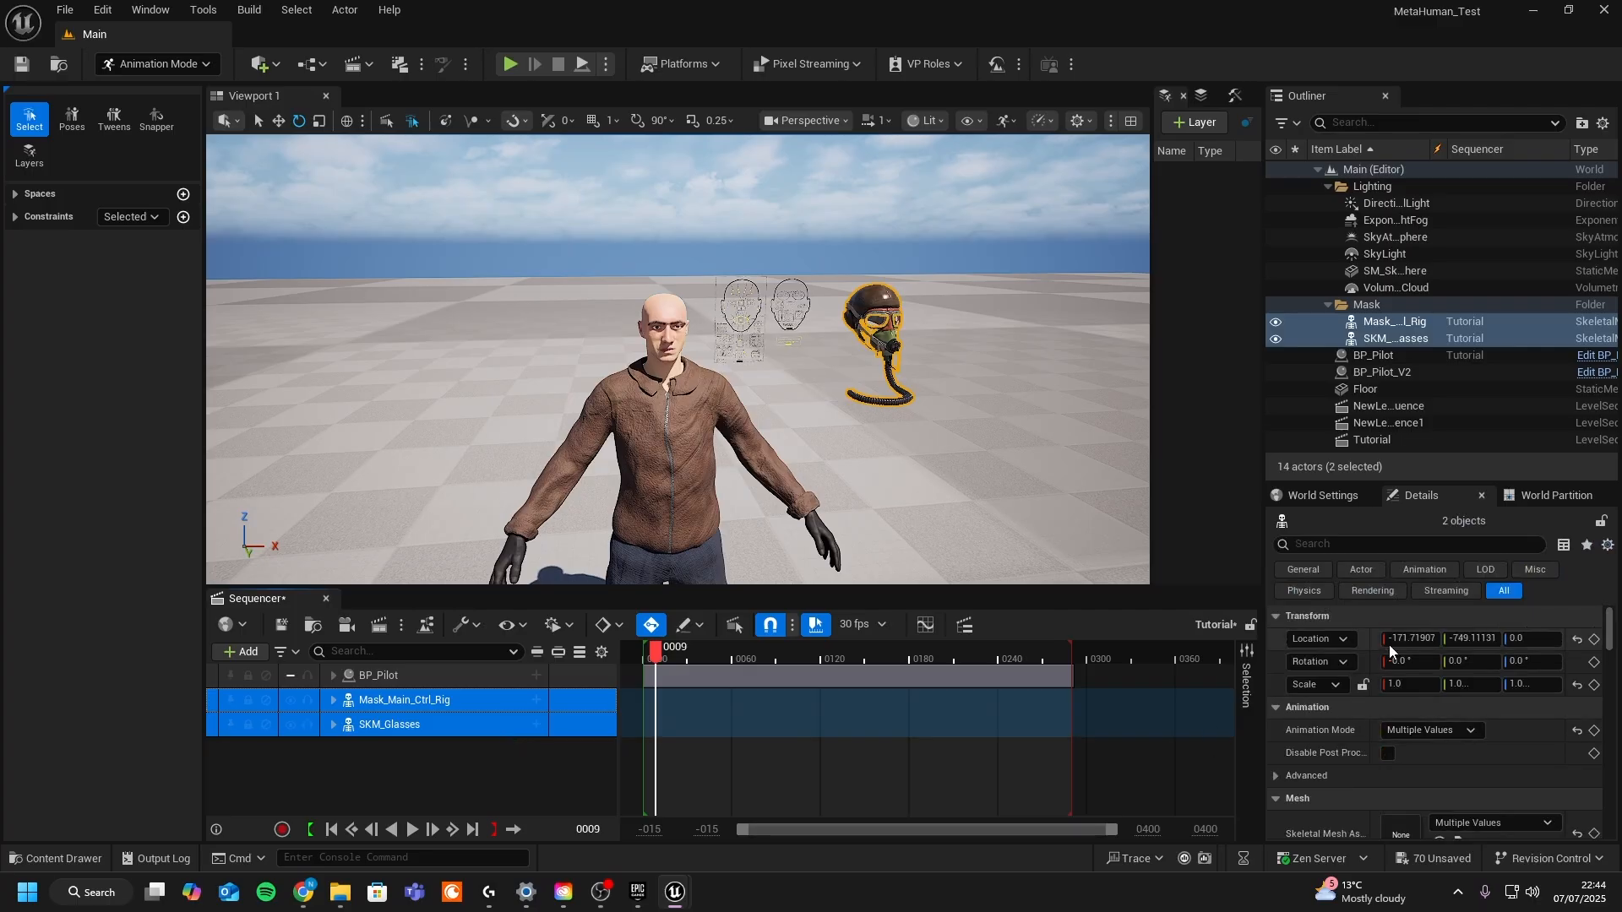
pyautogui.scroll(-4, 761, 405)
pyautogui.press('w')
pyautogui.keyDown('alt'); pyautogui.moveTo(761, 405); pyautogui.dragTo(761, 481); pyautogui.keyUp('alt')
pyautogui.moveTo(798, 556); pyautogui.dragTo(688, 553)
pyautogui.keyDown('alt'); pyautogui.moveTo(591, 422); pyautogui.dragTo(811, 440); pyautogui.keyUp('alt')
pyautogui.moveTo(688, 529); pyautogui.dragTo(1098, 498)
pyautogui.moveTo(649, 573); pyautogui.dragTo(655, 573)
pyautogui.keyDown('alt'); pyautogui.moveTo(655, 507); pyautogui.dragTo(719, 550); pyautogui.keyUp('alt')
pyautogui.scroll(4, 718, 551)
pyautogui.keyDown('alt'); pyautogui.moveTo(718, 551); pyautogui.dragTo(625, 418); pyautogui.keyUp('alt')
pyautogui.scroll(-4, 744, 393)
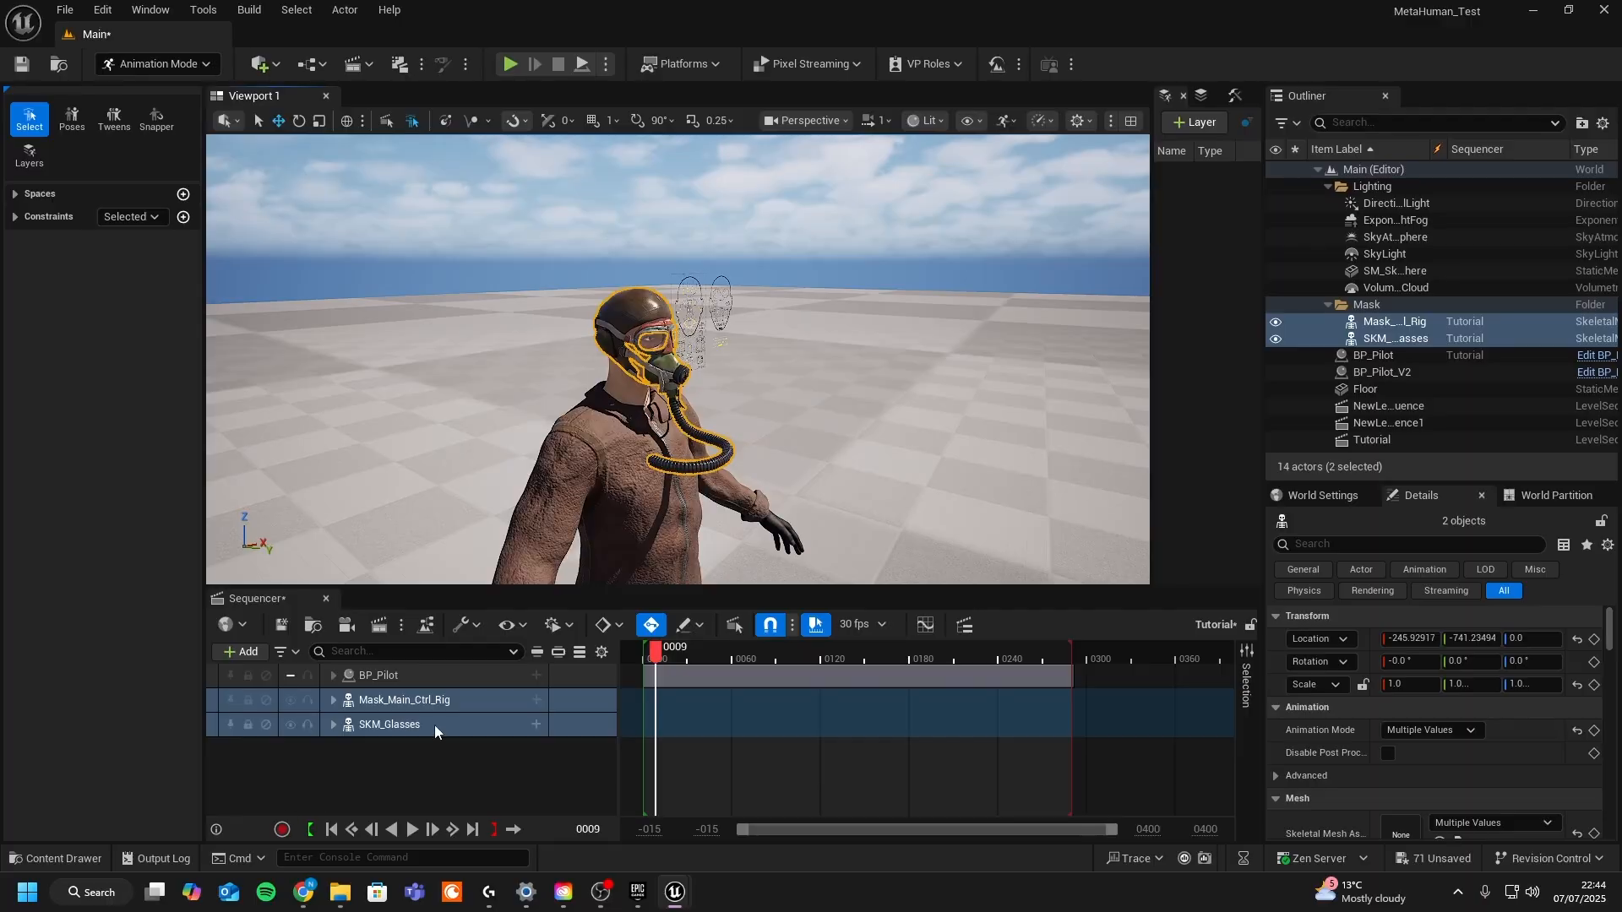
pyautogui.click(363, 765)
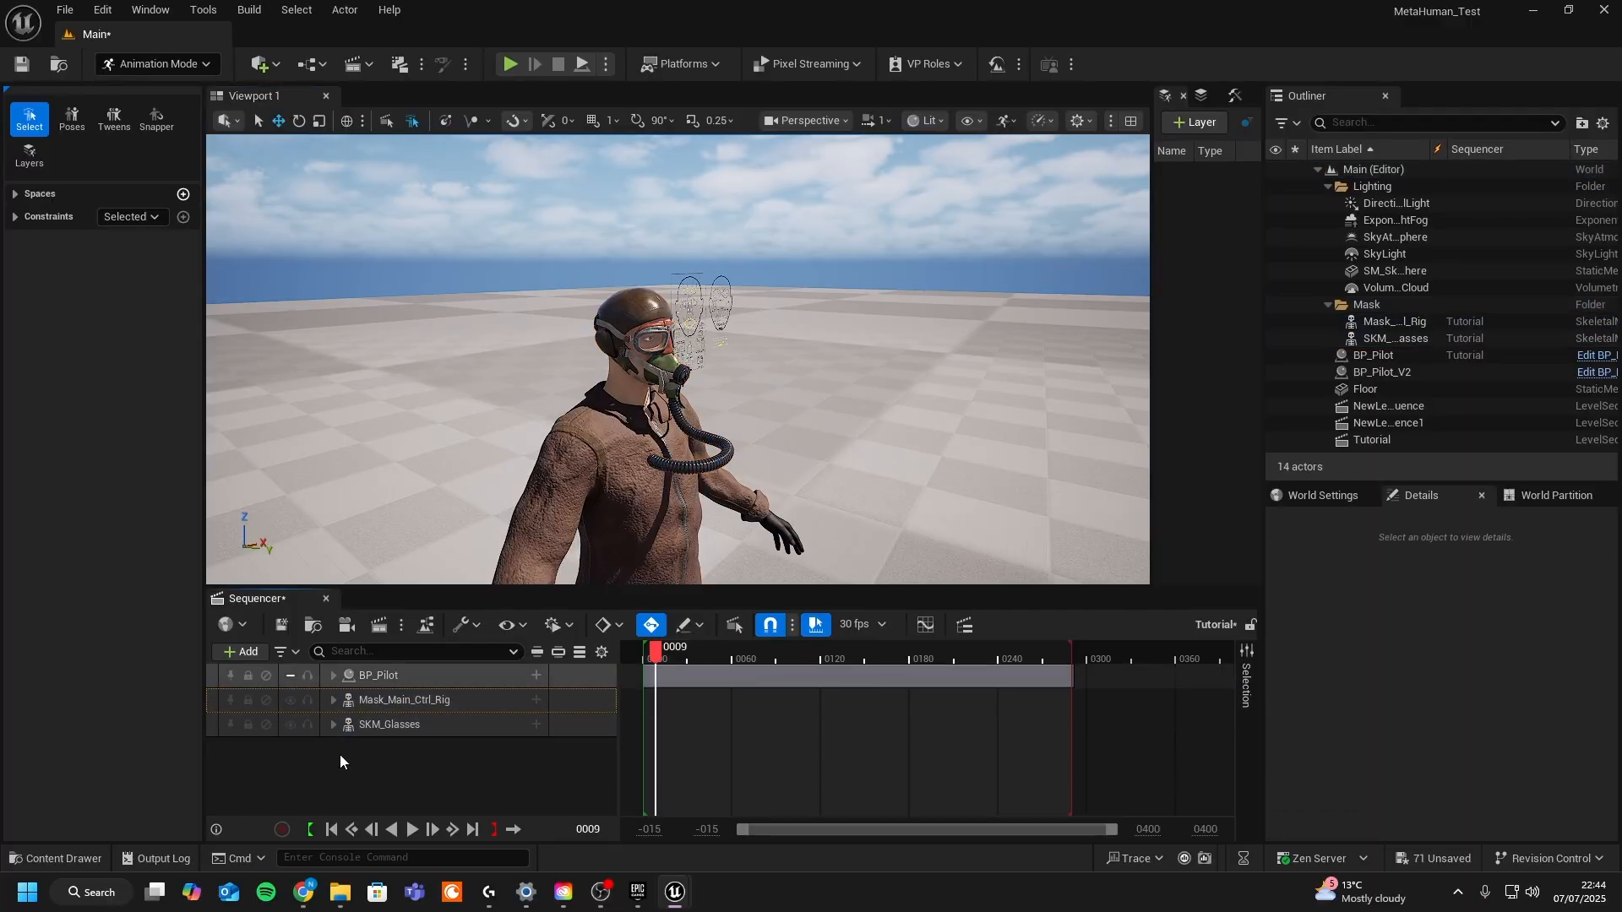
# - Open the BP_Pilot blueprint and from its Face component open the SKM_Pilot_1_FaceMesh asset
pyautogui.click(59, 859)
pyautogui.click(701, 482)
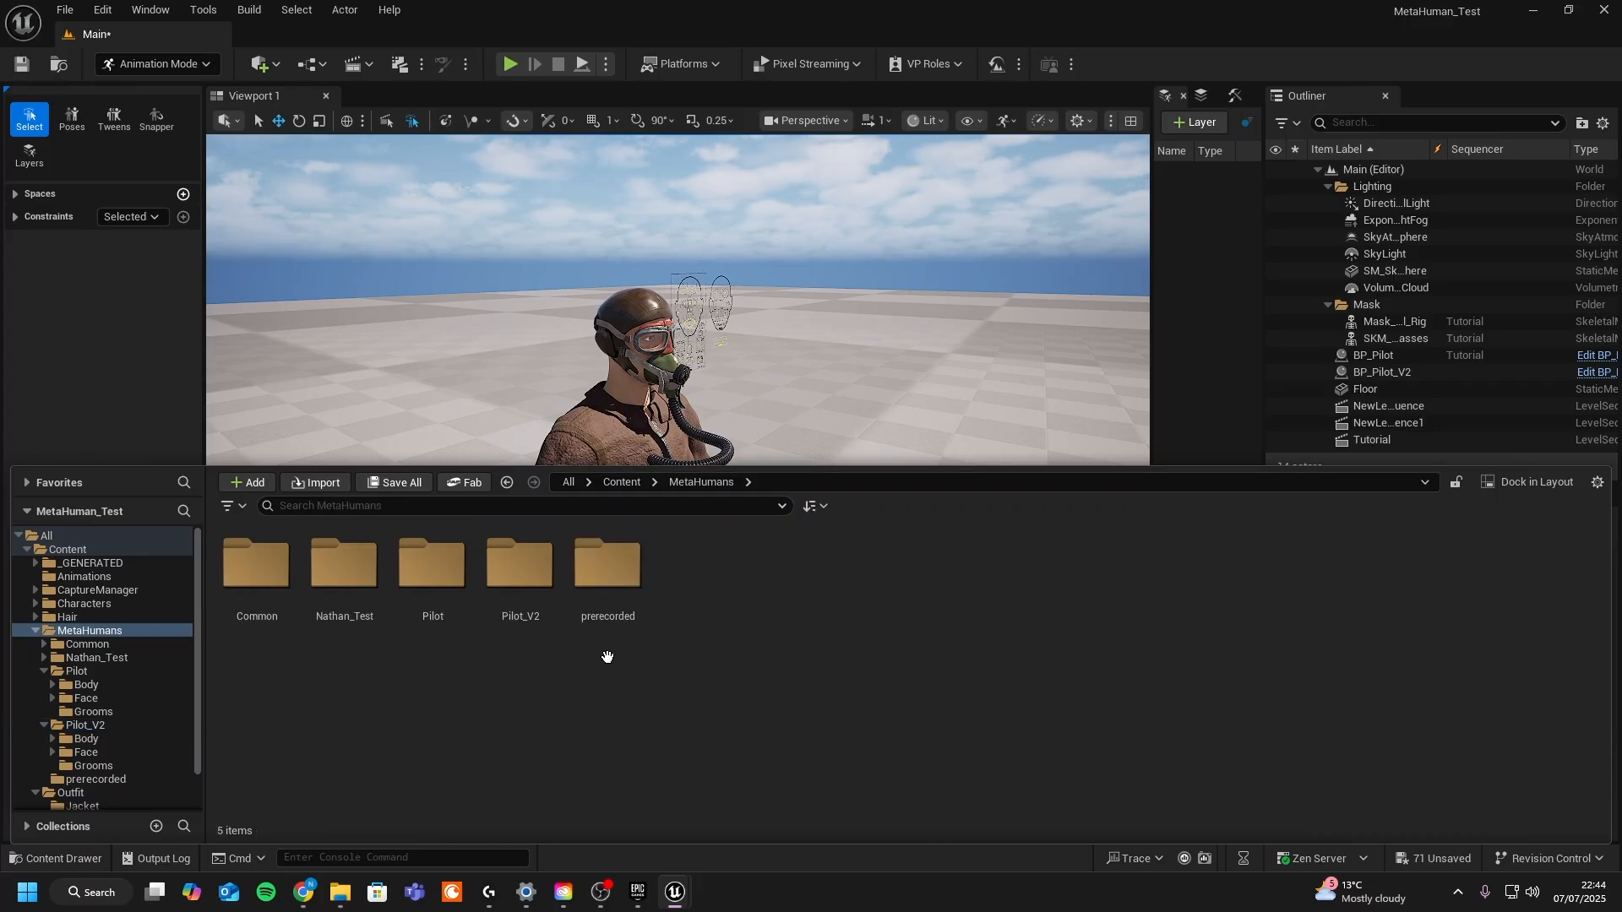
pyautogui.doubleClick(429, 562)
pyautogui.doubleClick(520, 587)
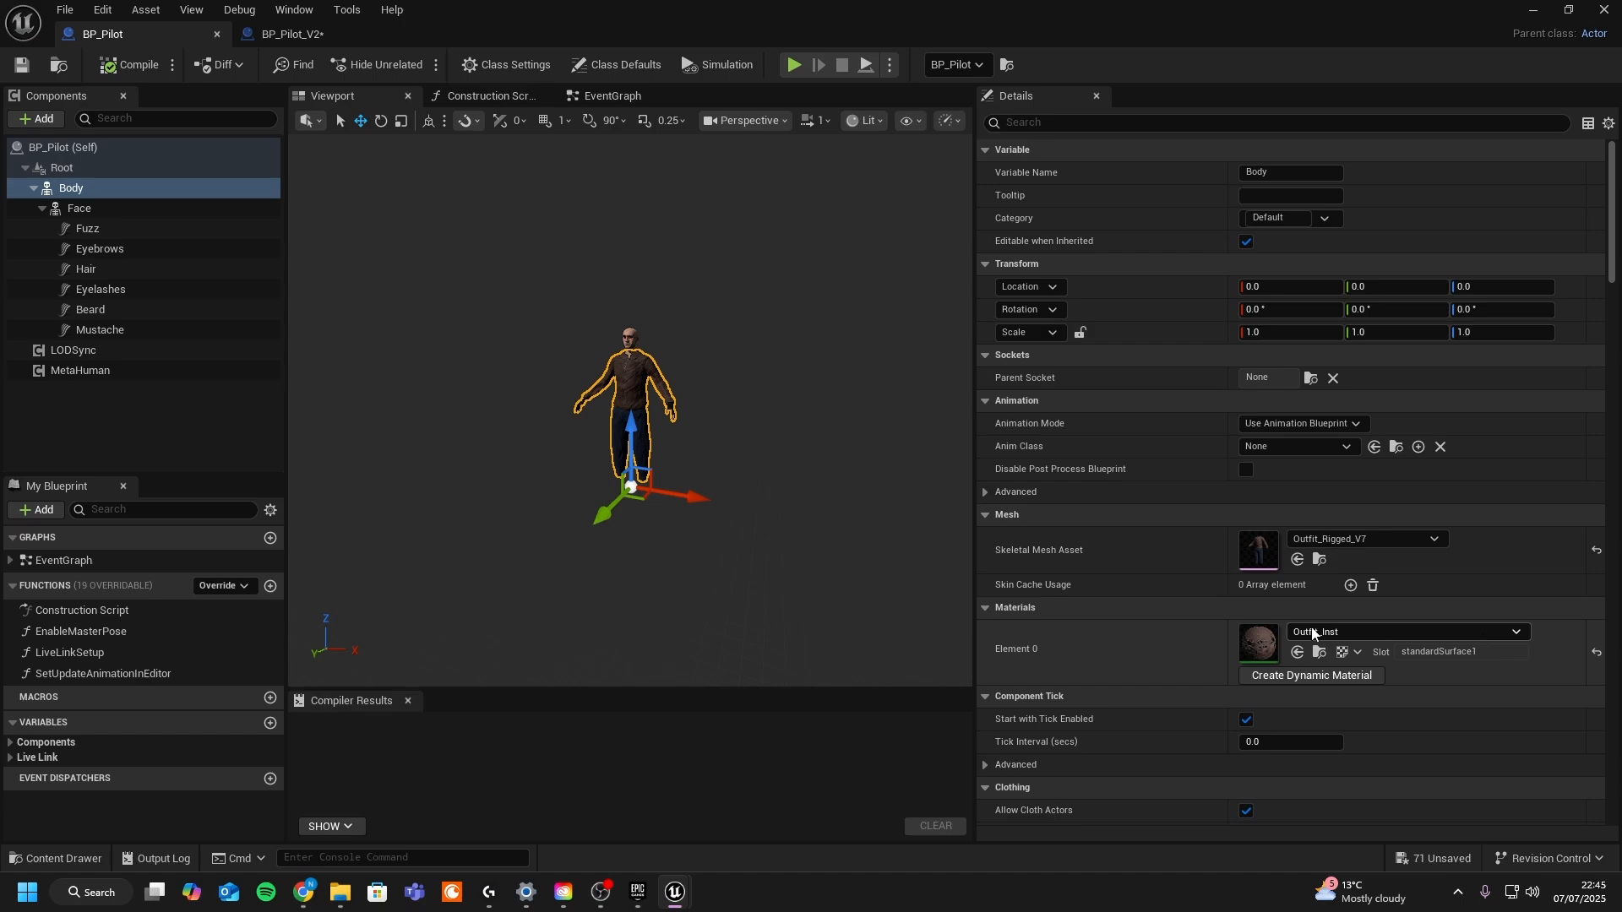
pyautogui.click(79, 208)
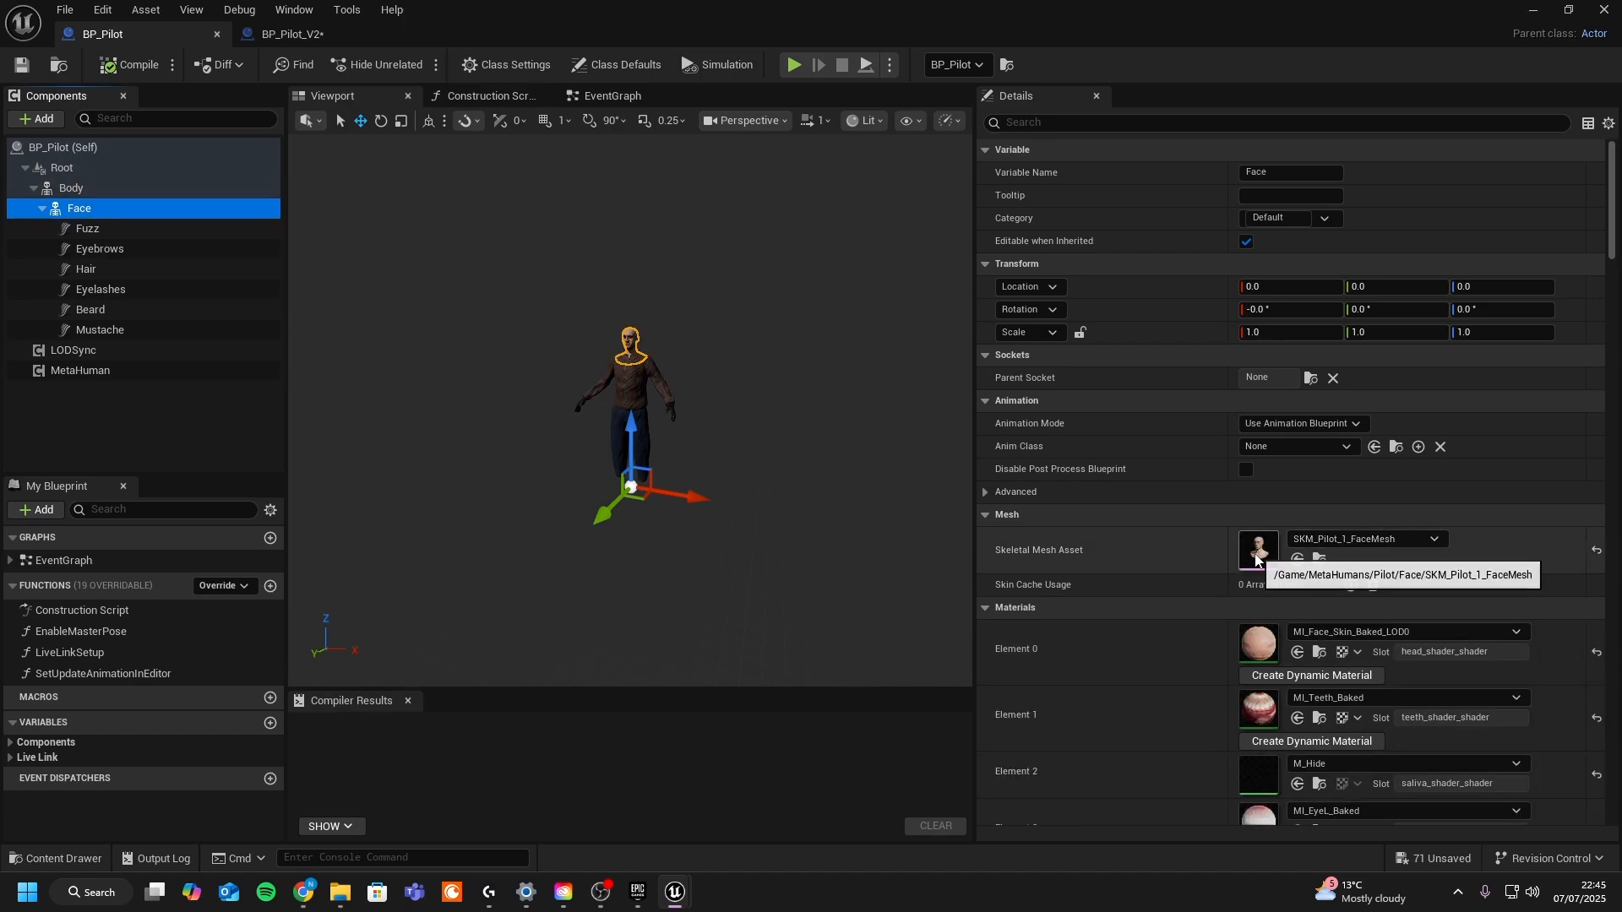
pyautogui.click(1256, 558)
pyautogui.doubleClick(1256, 558)
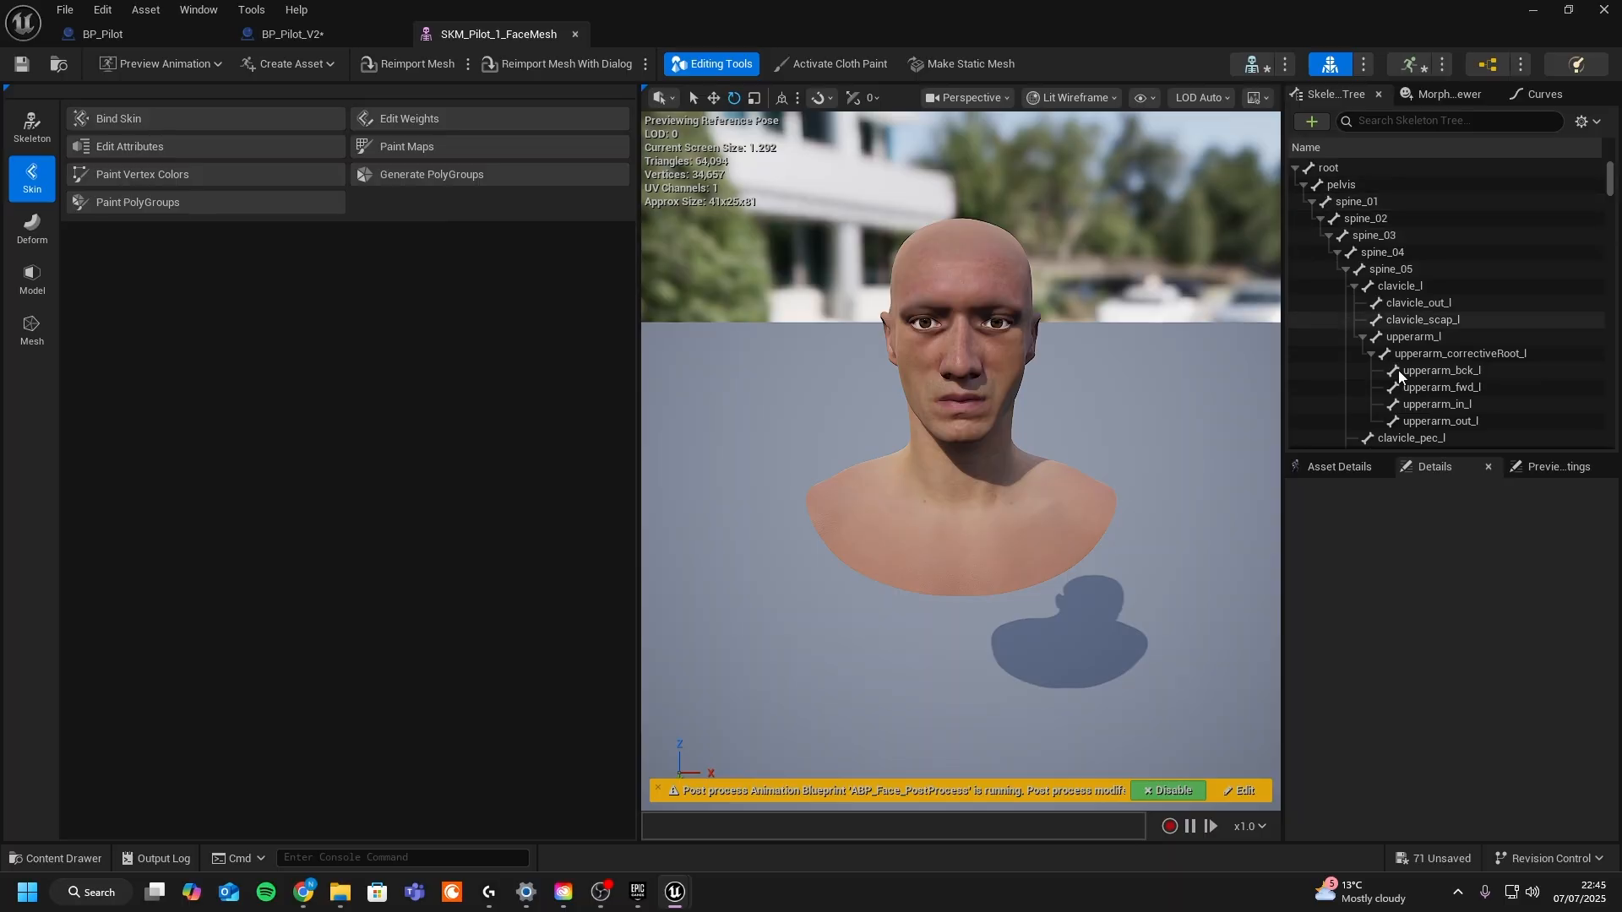
# - Expand the face mesh skeleton tree down to the head bone to inspect its sockets
pyautogui.click(1355, 287)
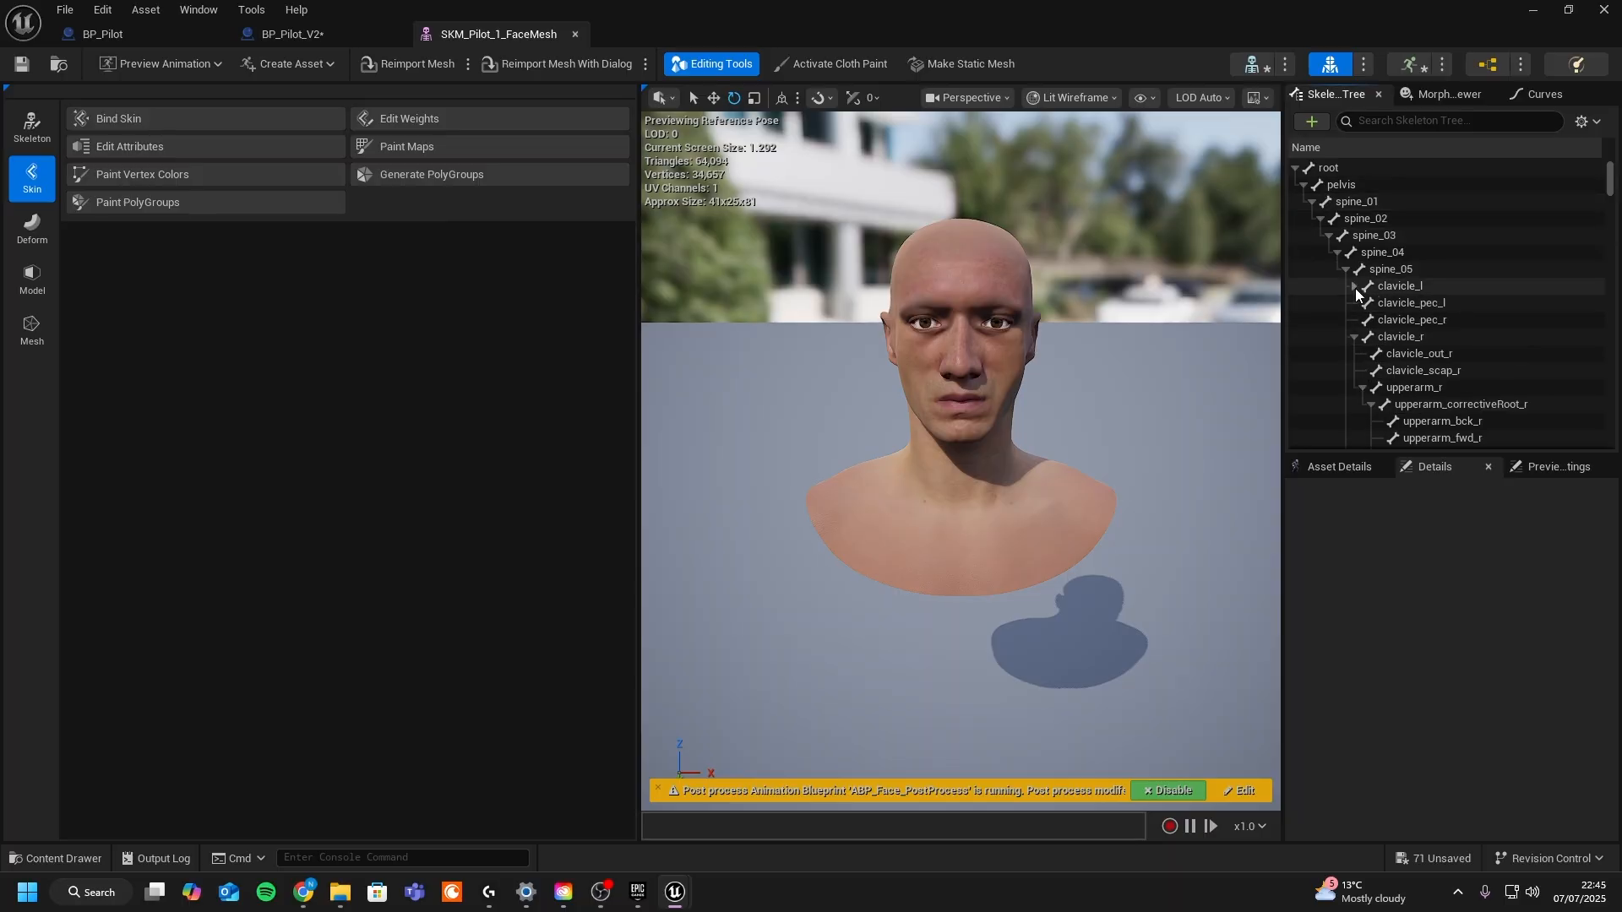
pyautogui.click(1355, 337)
pyautogui.click(1355, 353)
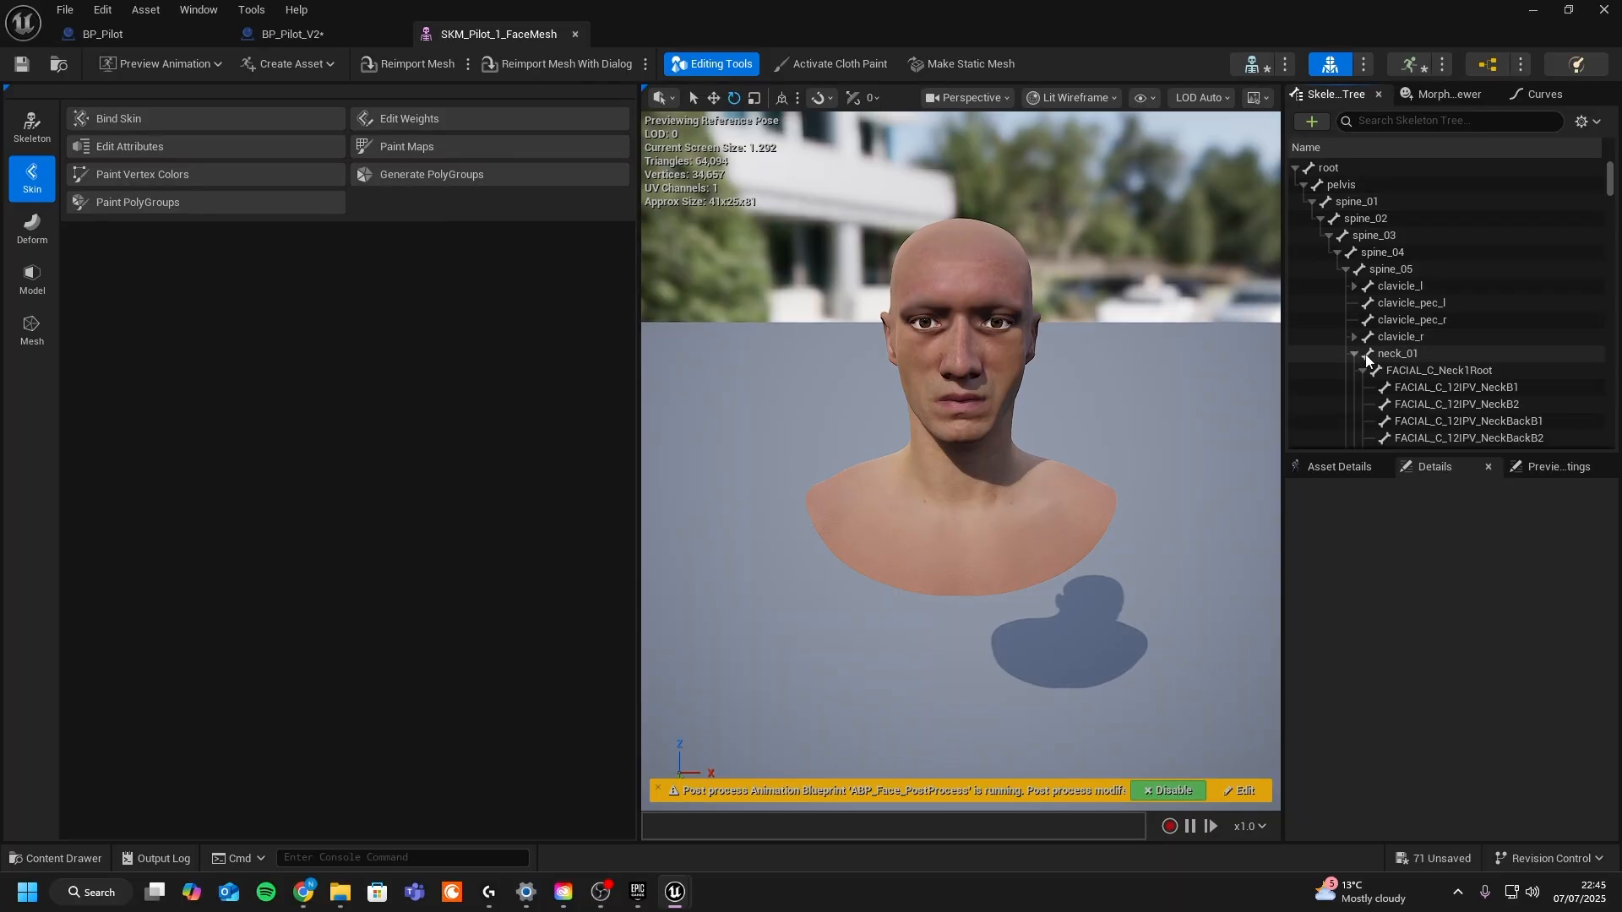
pyautogui.click(1362, 370)
pyautogui.click(1363, 387)
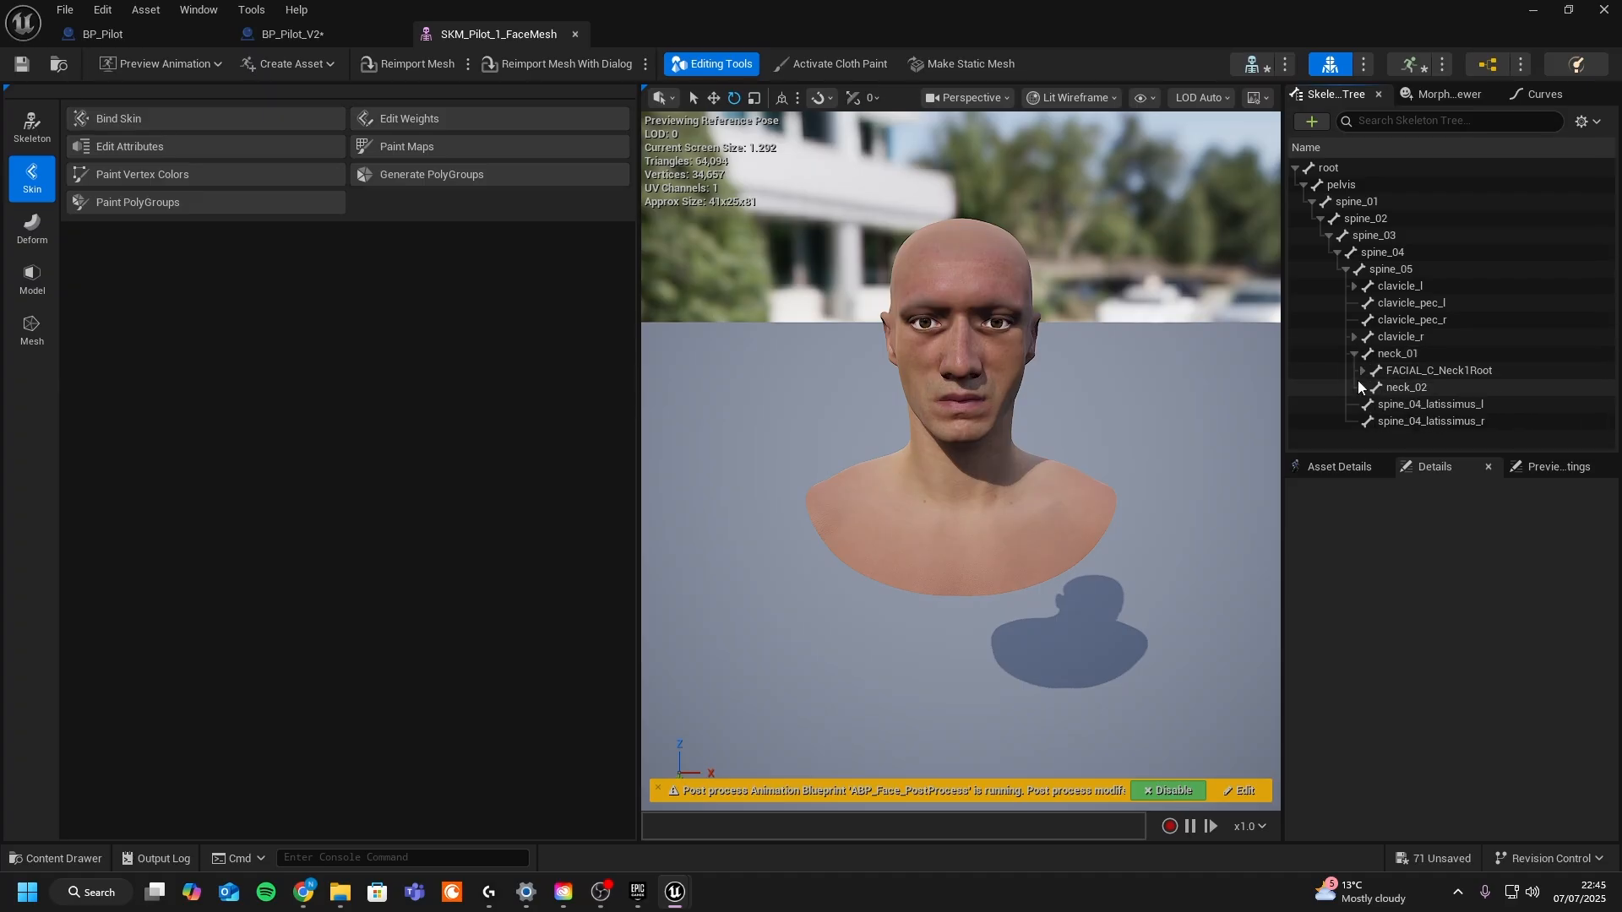
pyautogui.click(1360, 387)
pyautogui.scroll(-3, 1369, 376)
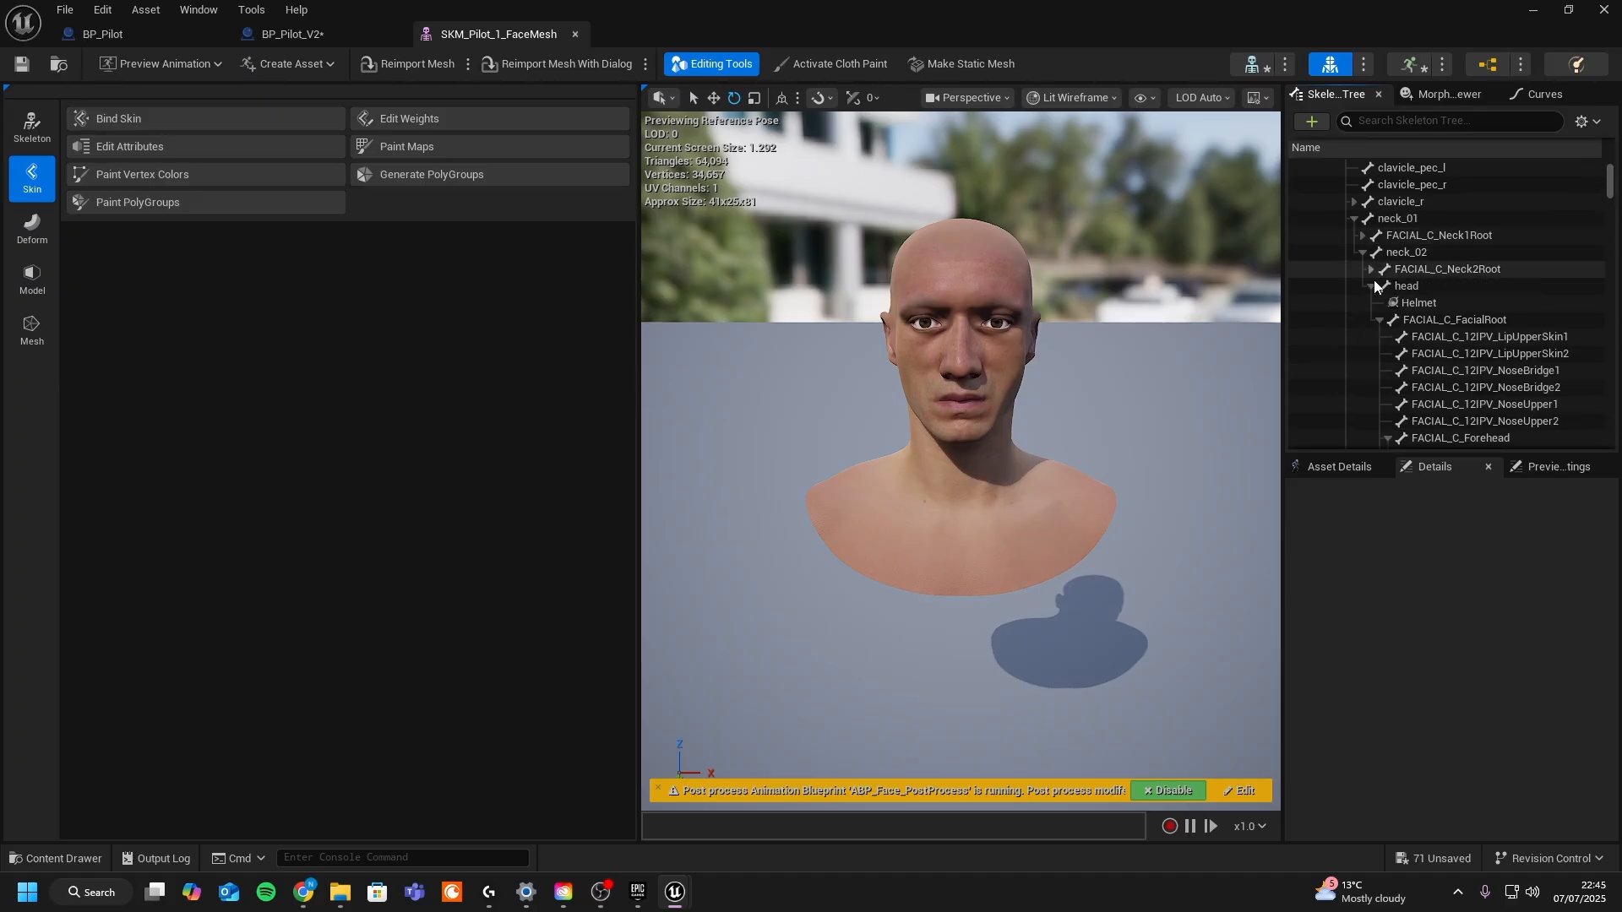
pyautogui.click(1403, 288)
pyautogui.rightClick(1428, 288)
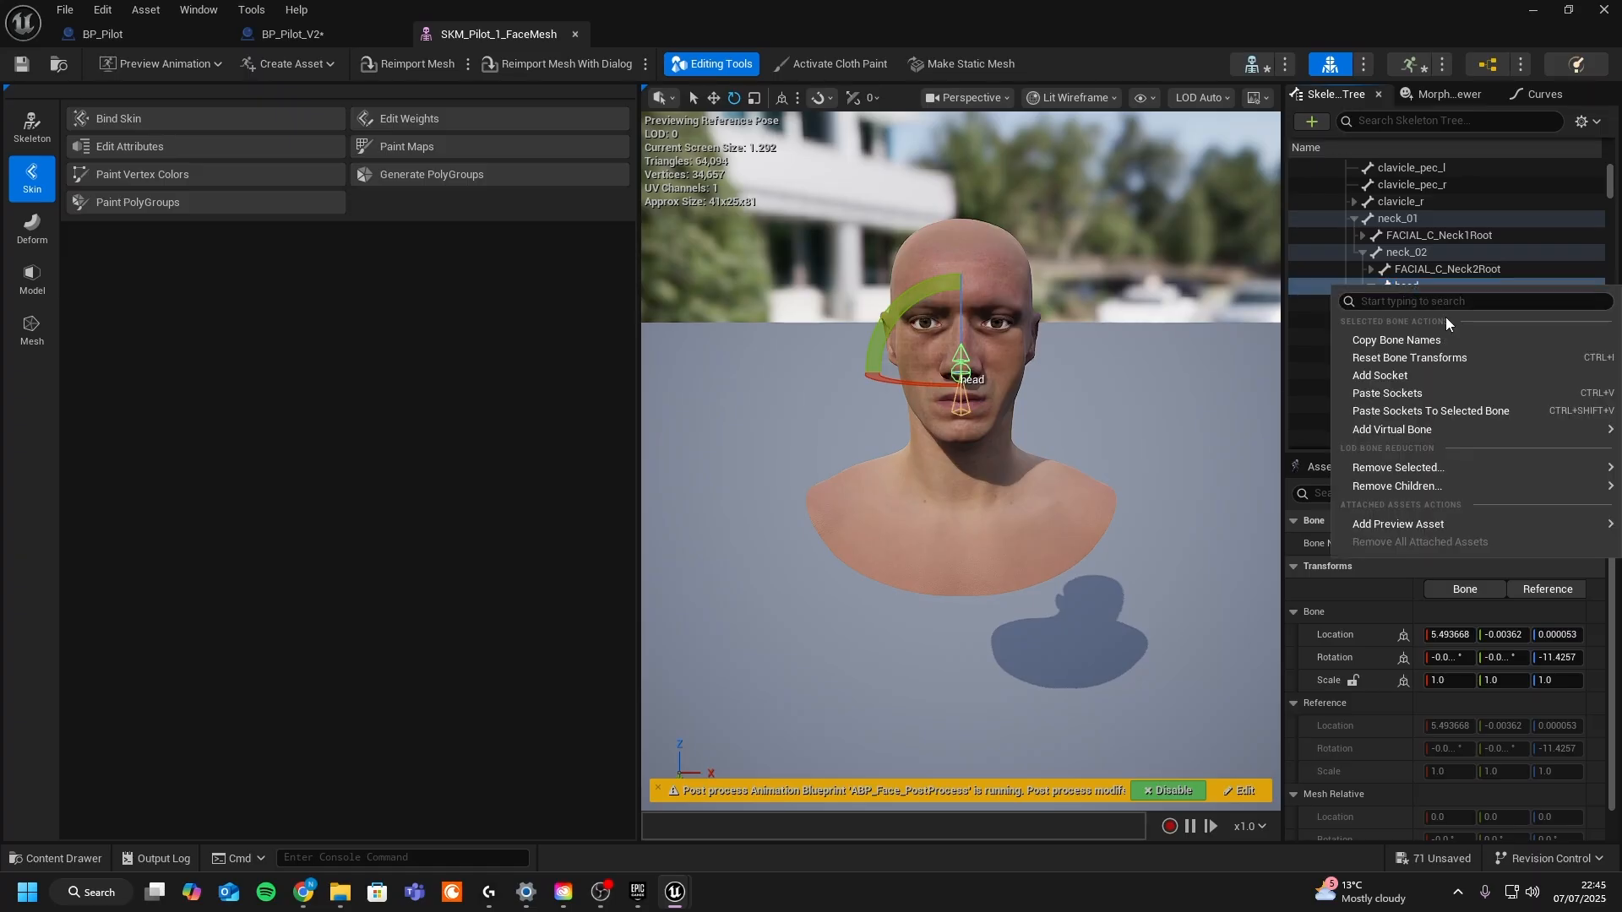
pyautogui.click(1306, 375)
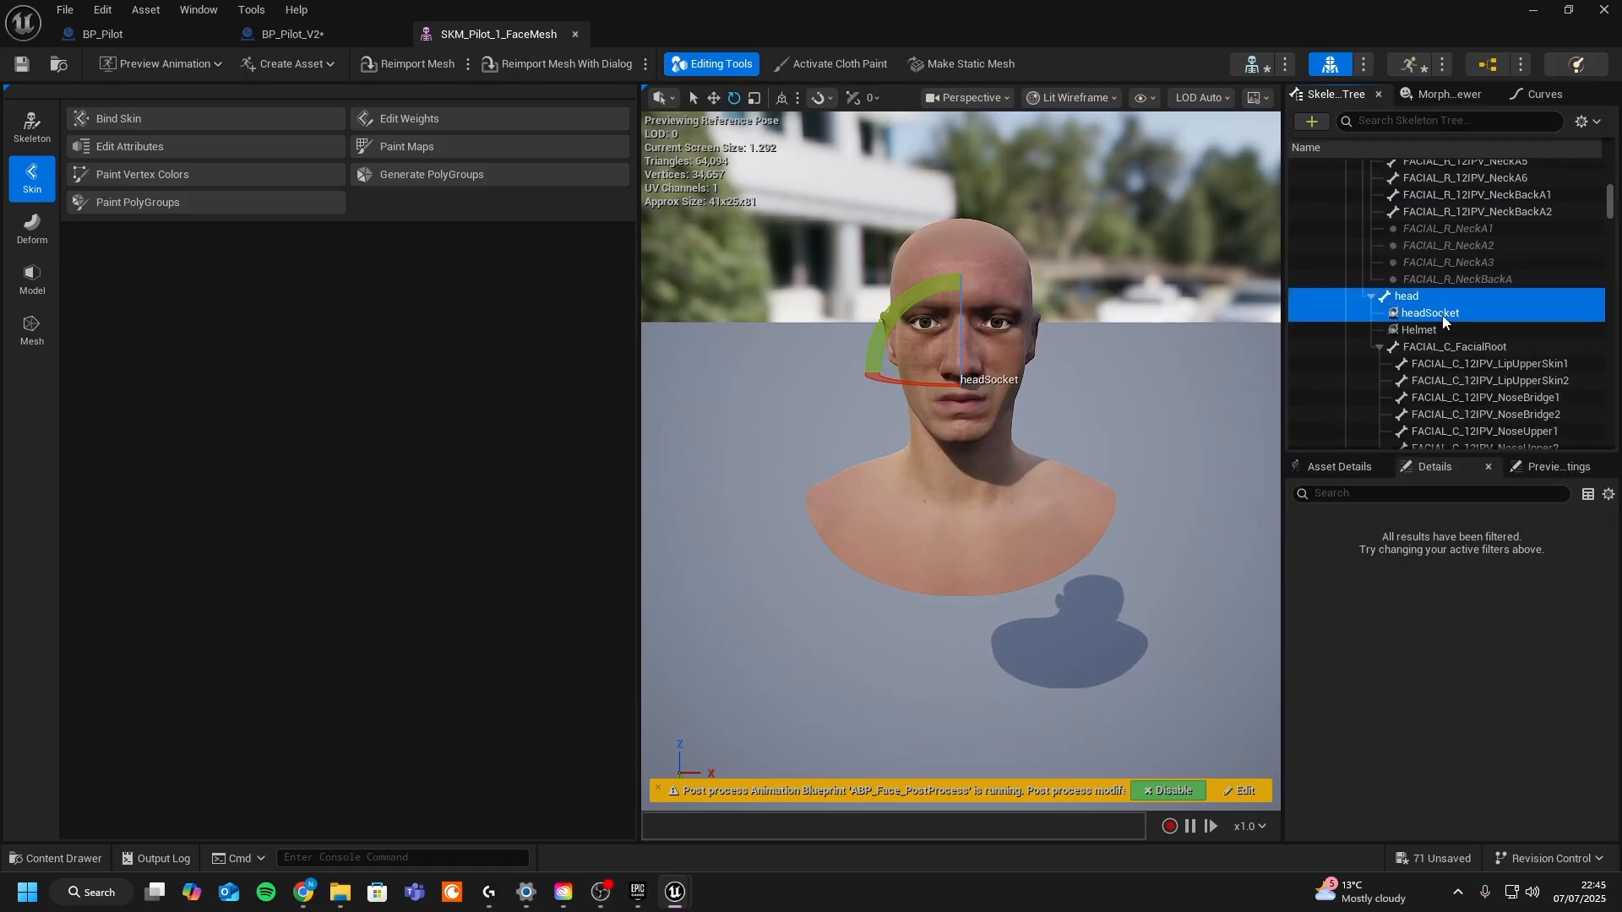
pyautogui.click(1417, 316)
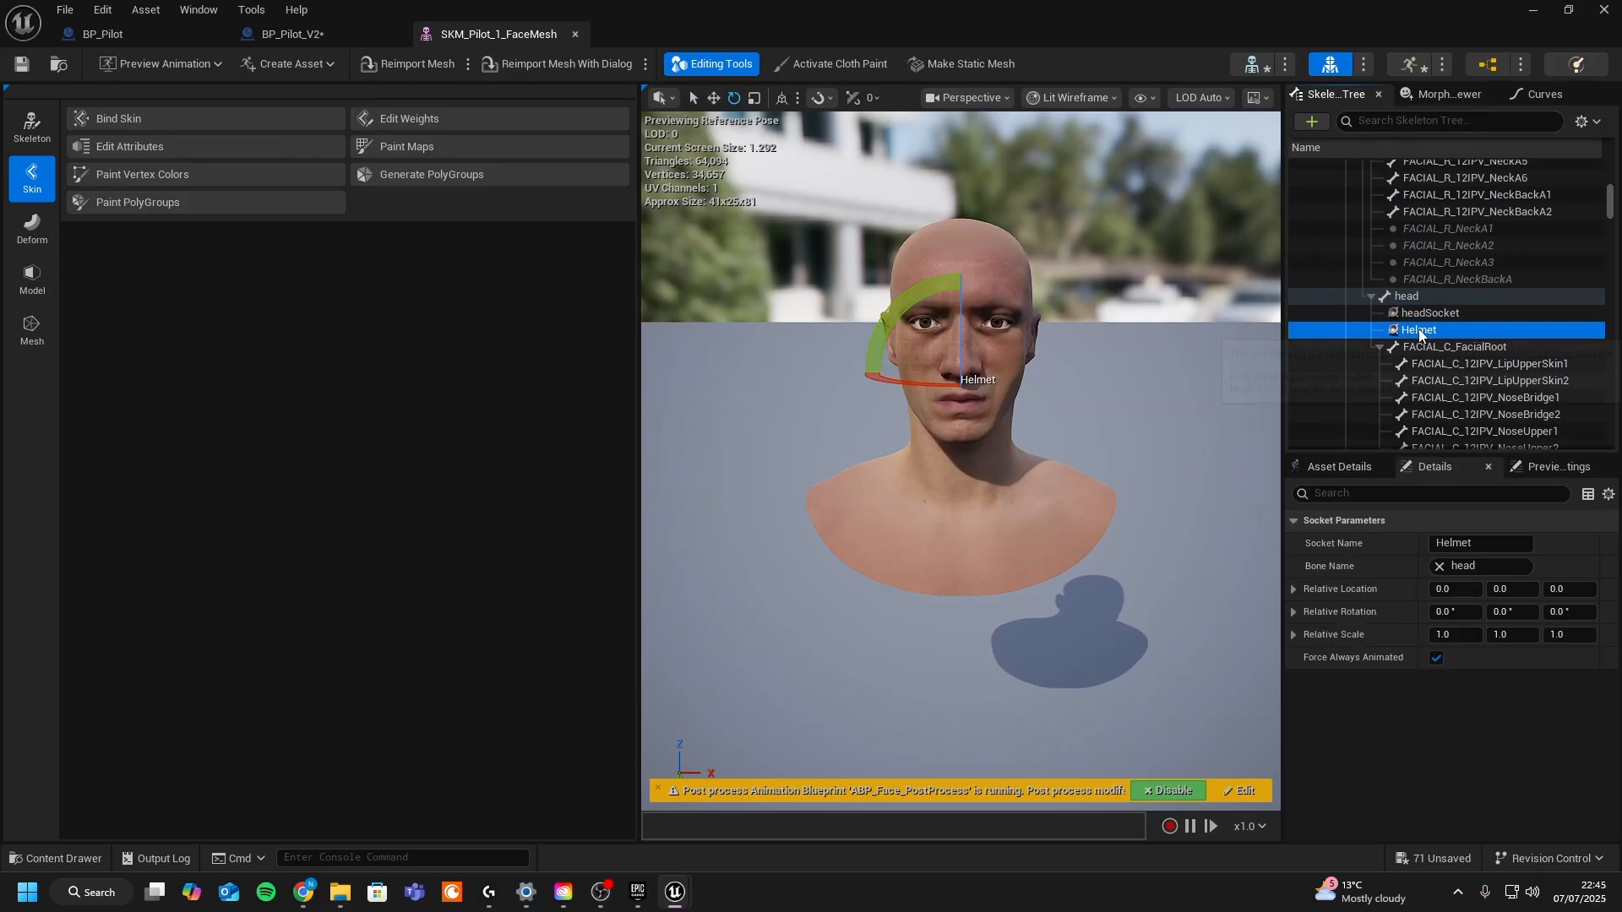
pyautogui.press('Delete')
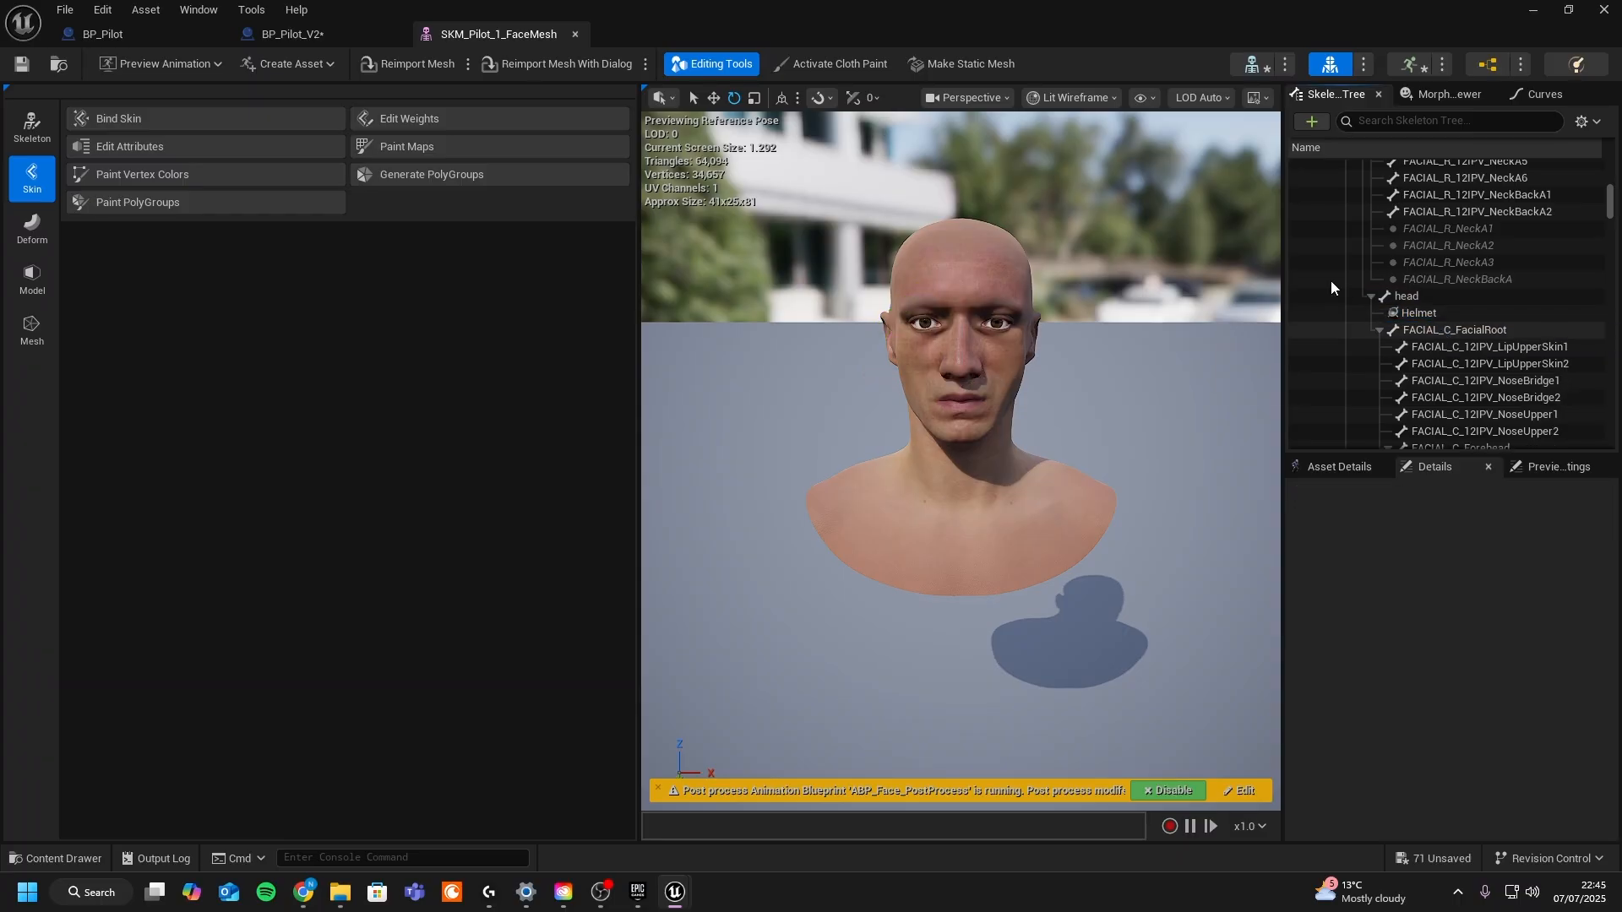
# - Add an Attach track binding Mask_Main_Ctrl_Rig to BP_Pilot's Face component at the Helmet socket
pyautogui.click(1533, 10)
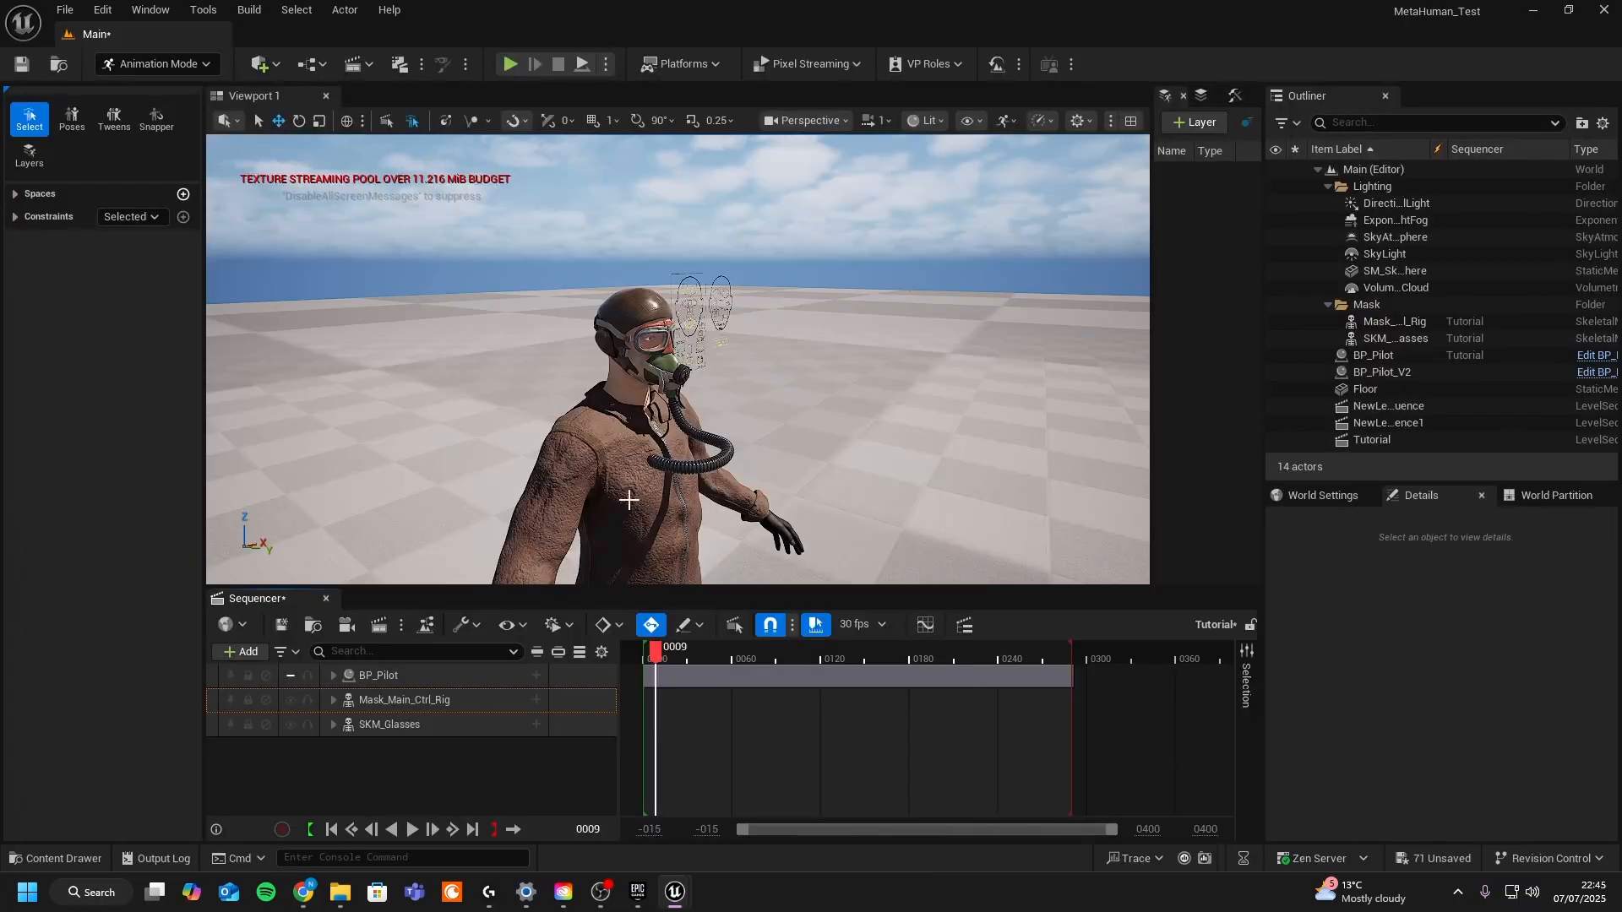
pyautogui.click(414, 701)
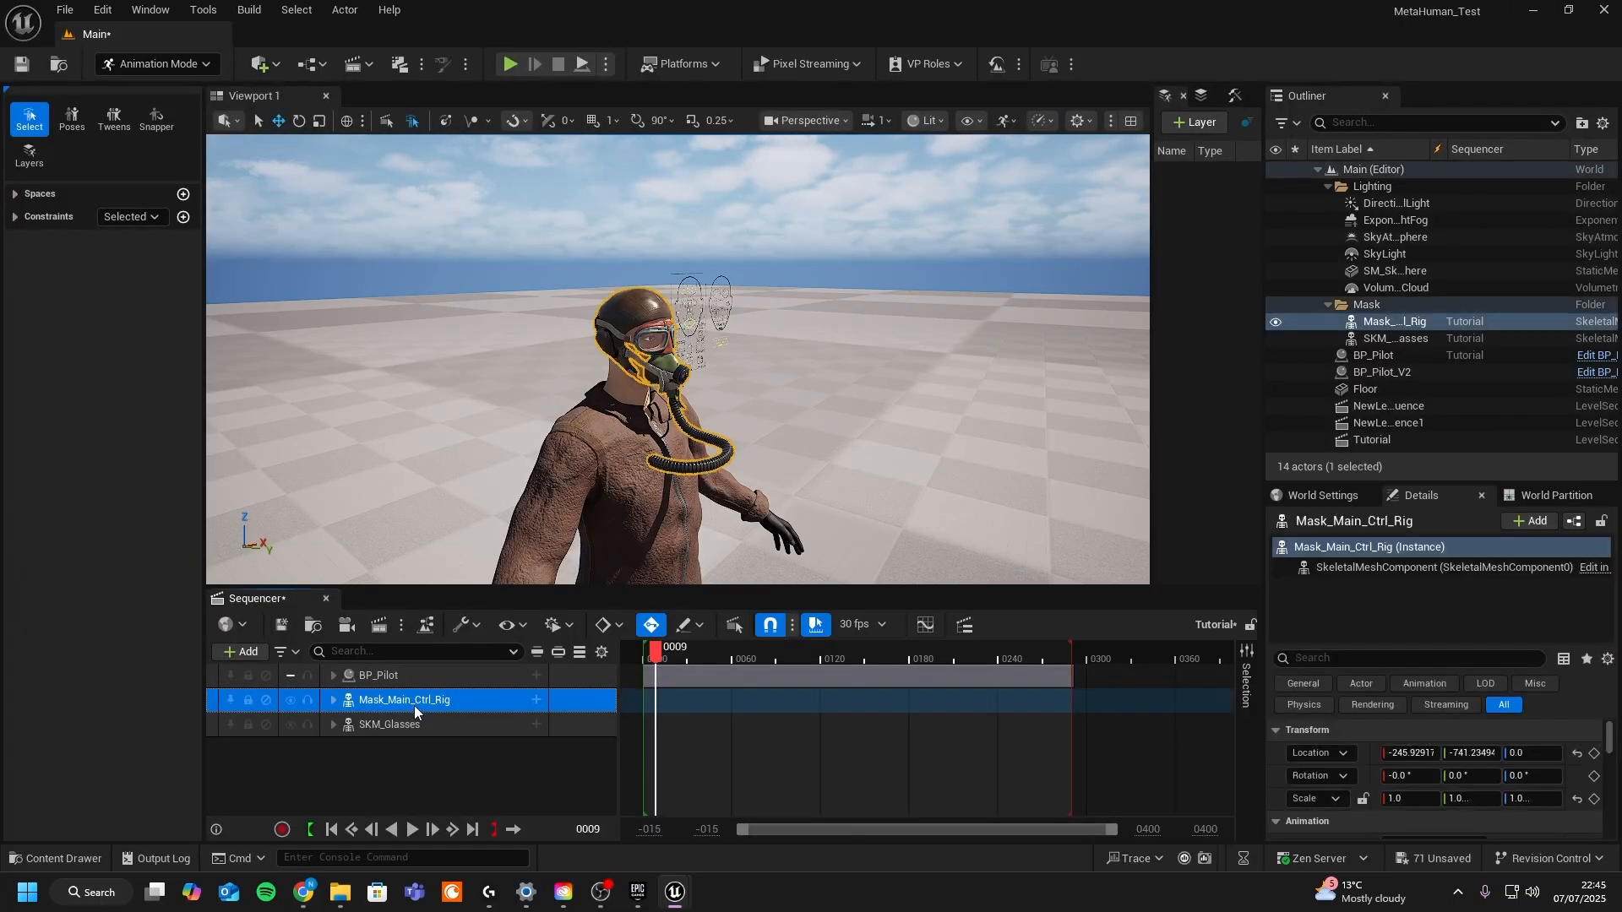
pyautogui.click(536, 701)
pyautogui.moveTo(616, 471)
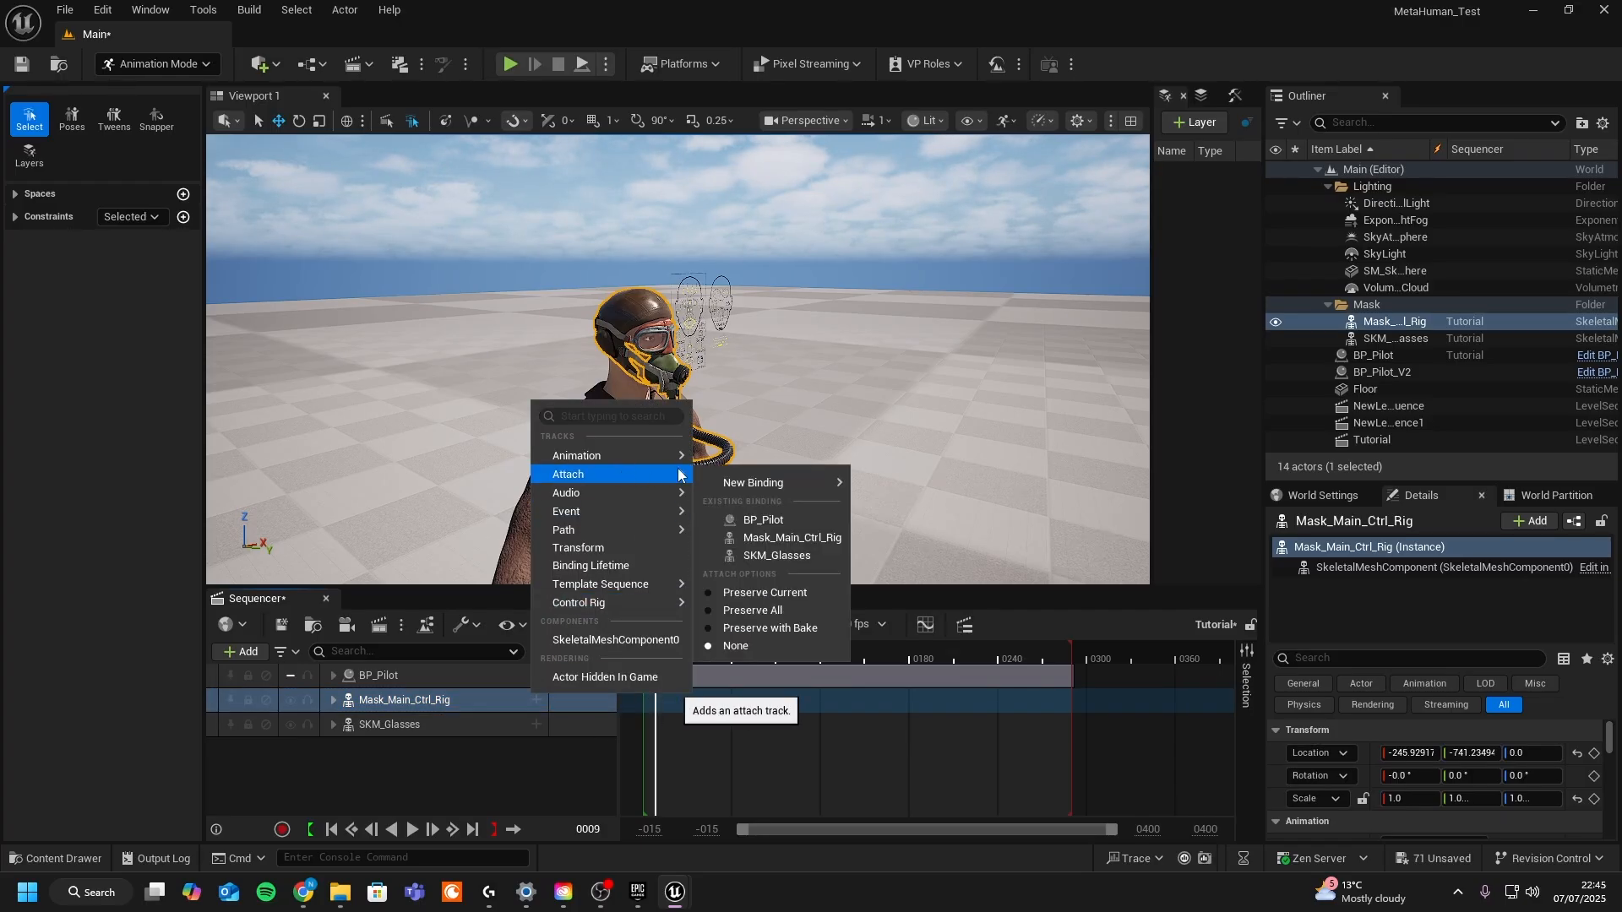
pyautogui.moveTo(790, 482)
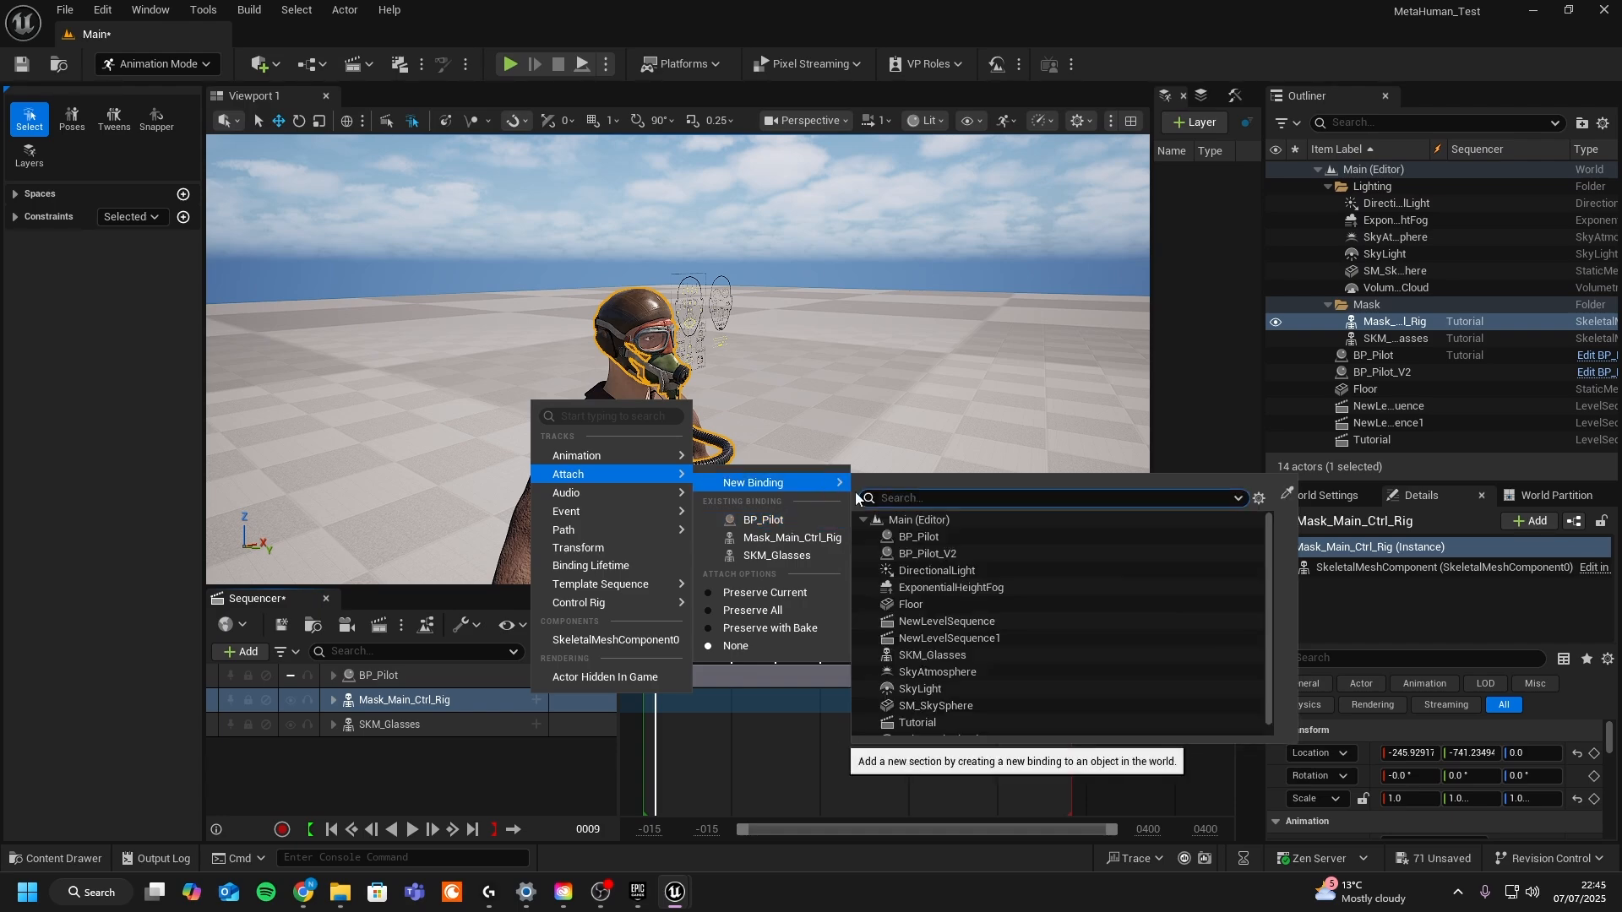
pyautogui.click(927, 541)
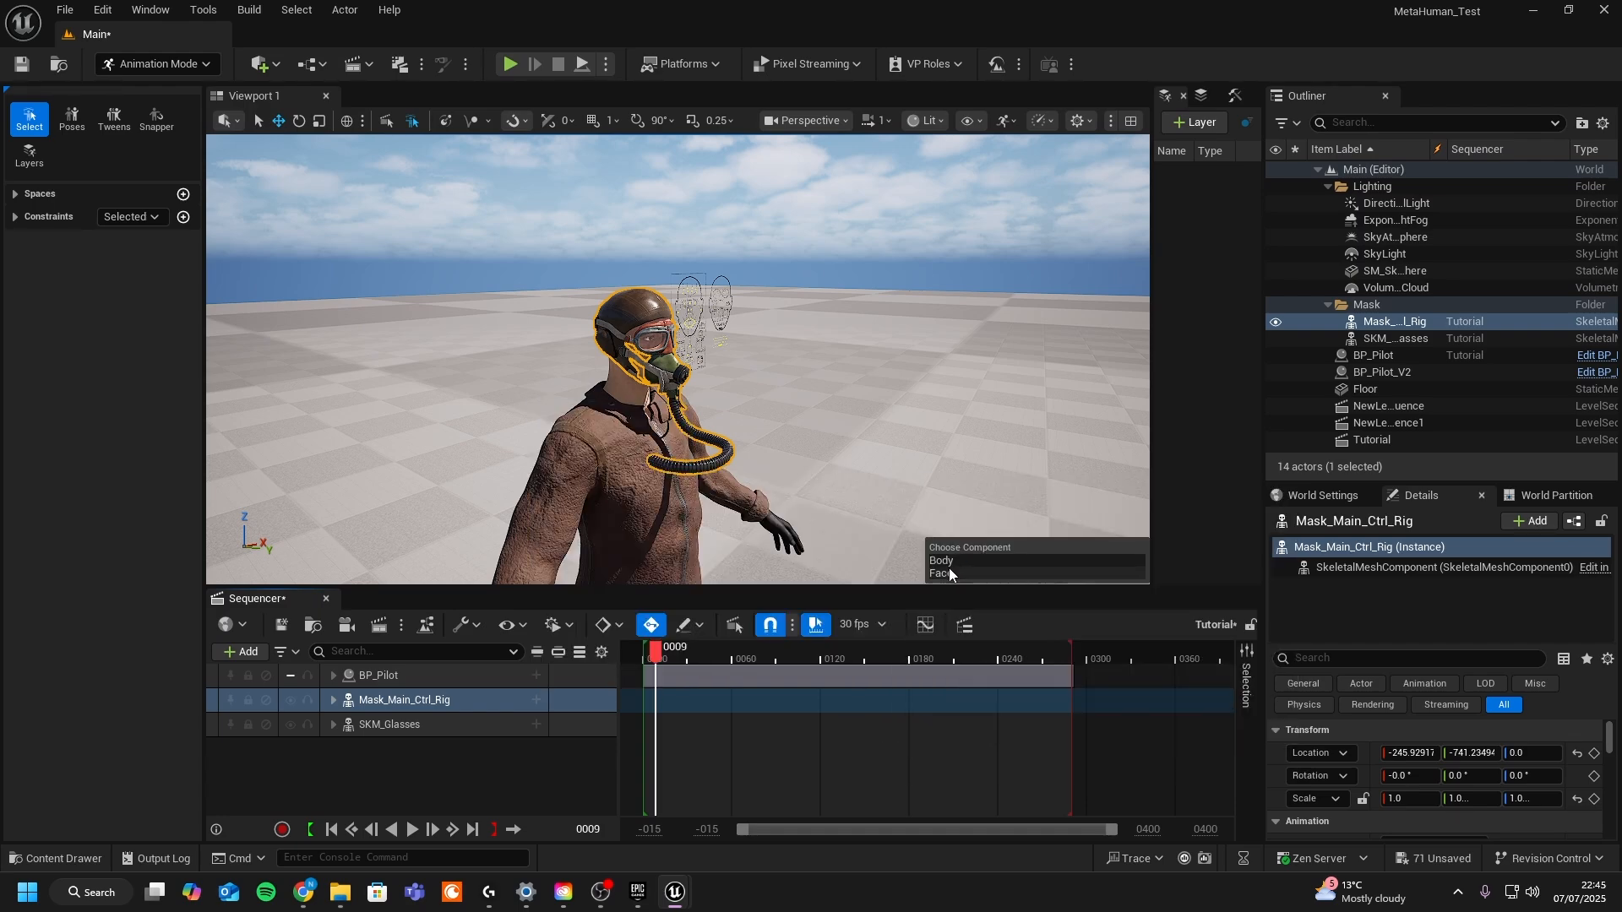
pyautogui.click(951, 573)
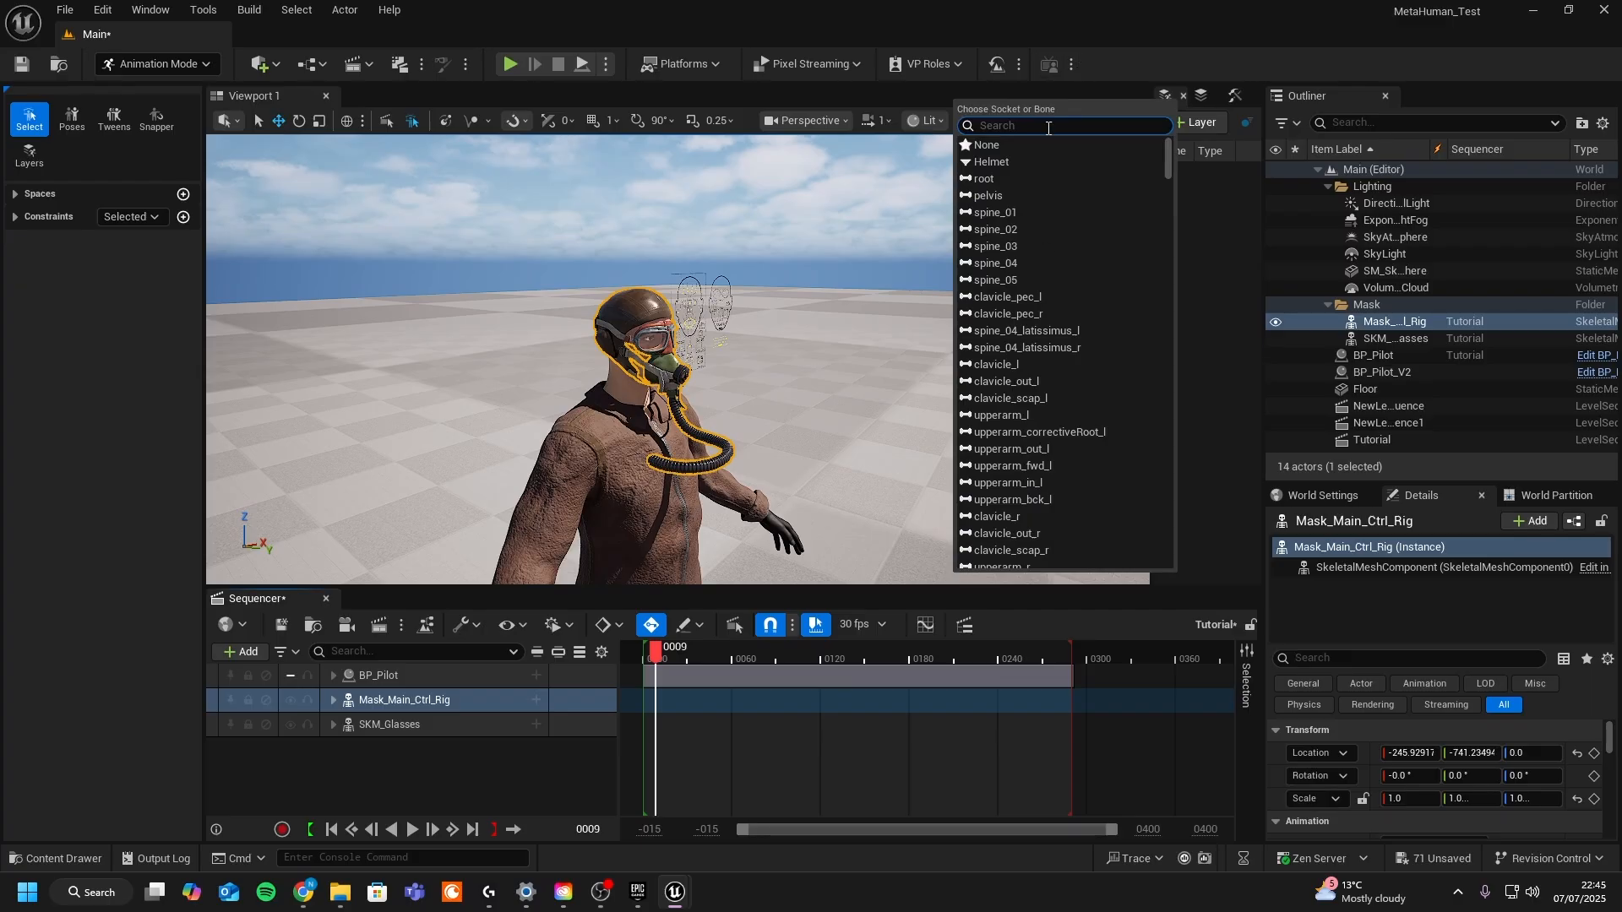
pyautogui.click(995, 165)
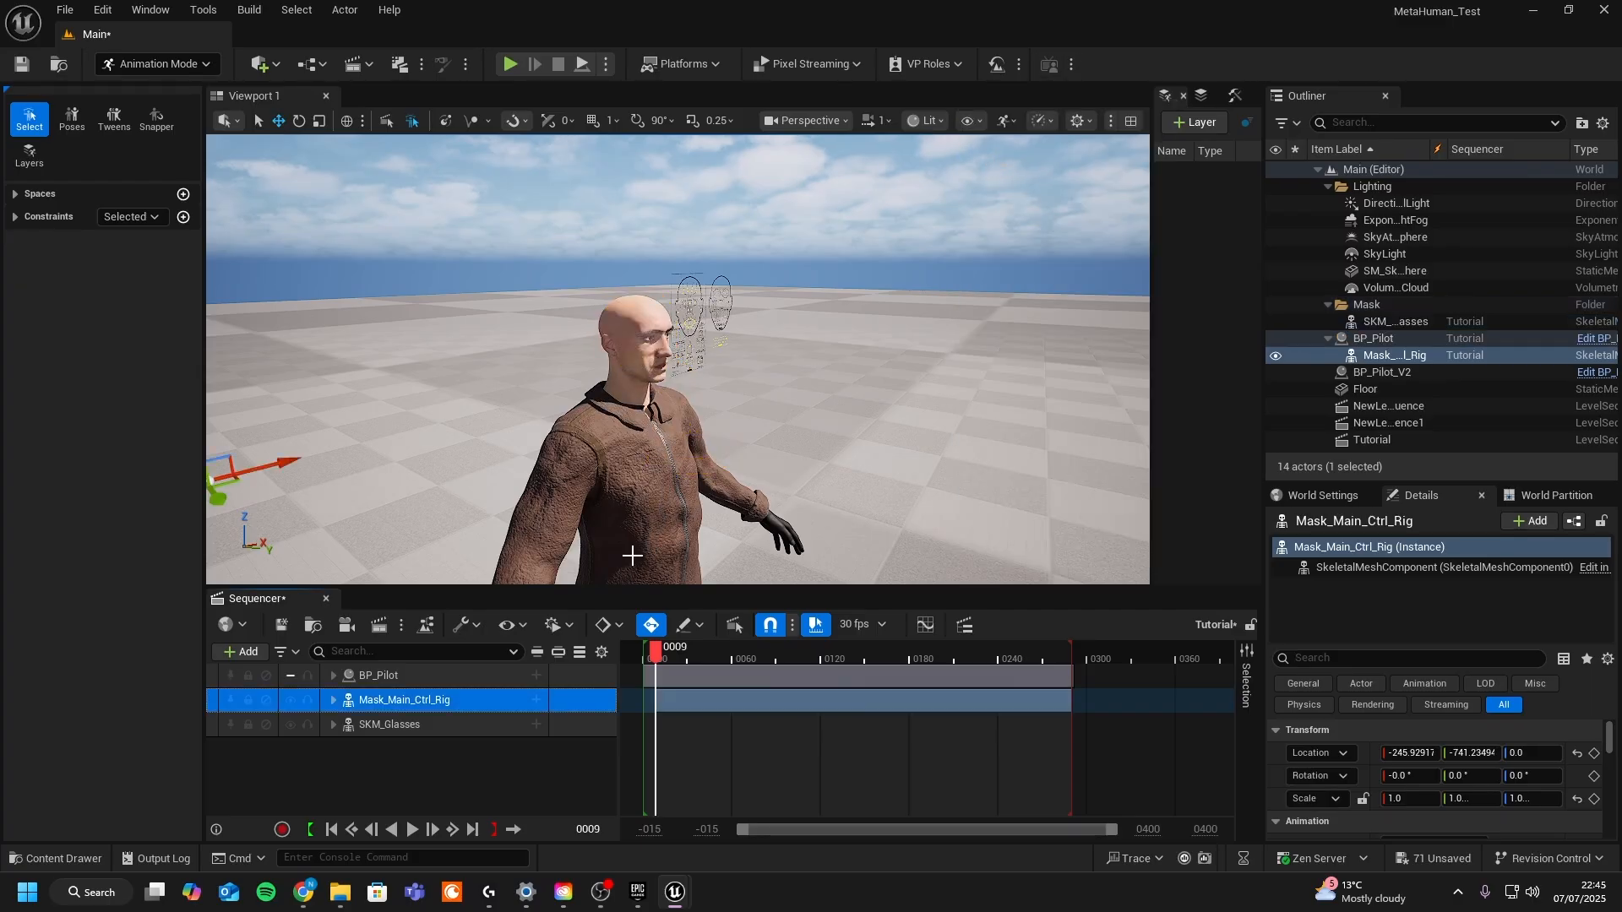
# - Attach the SKM_Glasses track to the same Helmet socket
pyautogui.click(417, 718)
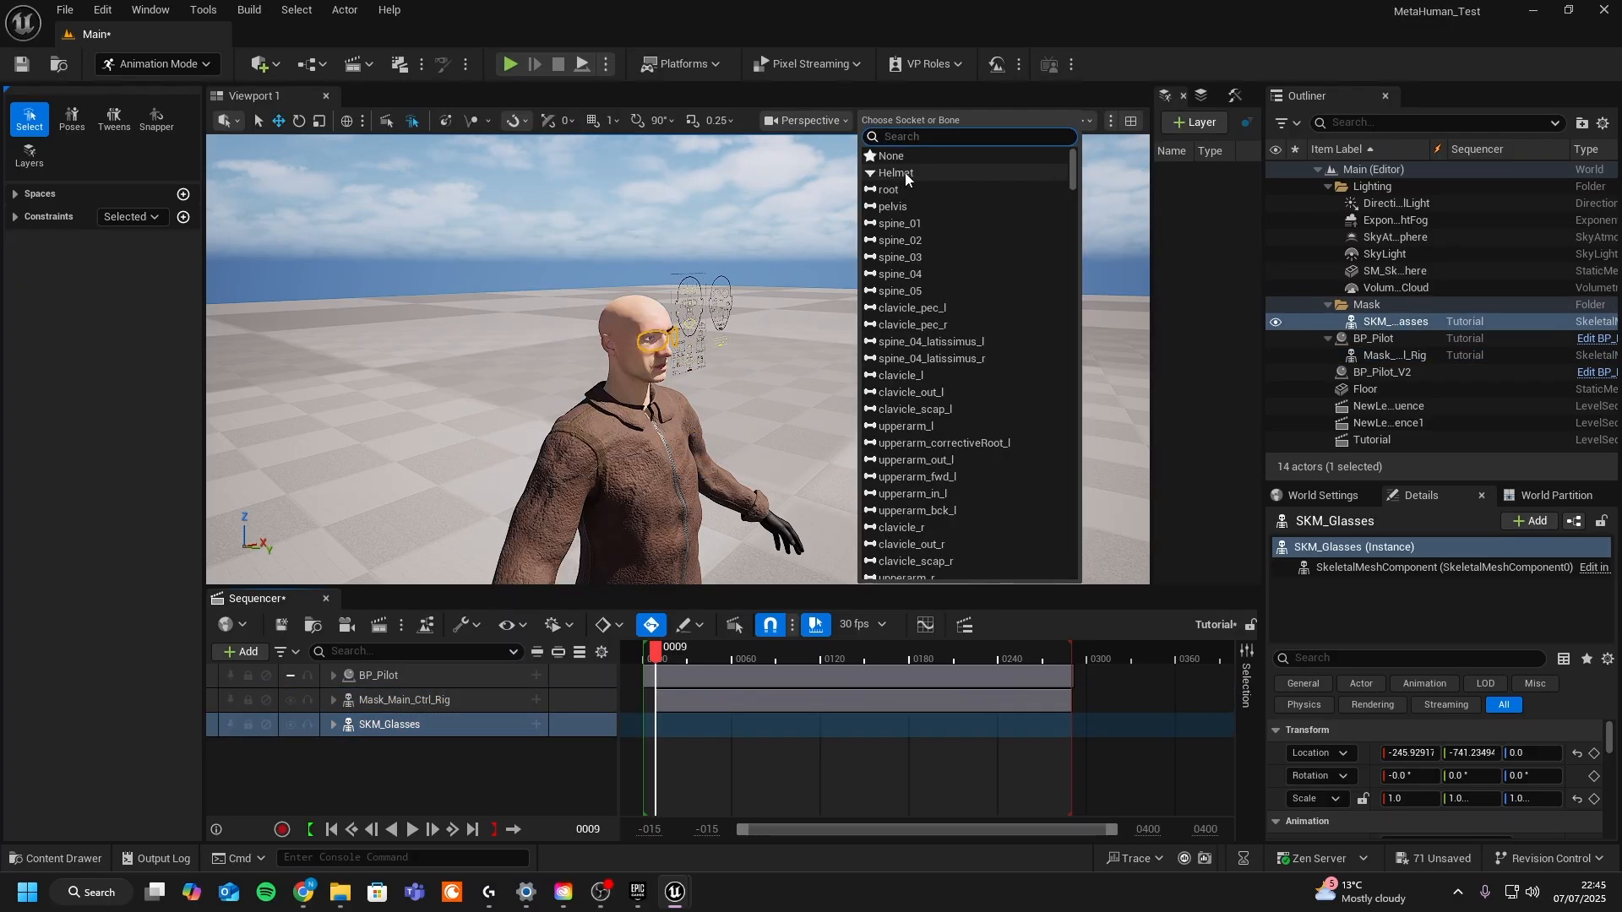
pyautogui.click(905, 172)
pyautogui.keyDown('alt'); pyautogui.moveTo(896, 253); pyautogui.dragTo(795, 275); pyautogui.keyUp('alt')
pyautogui.moveTo(794, 274); pyautogui.dragTo(836, 287, button='right')
pyautogui.keyDown('ctrl'); pyautogui.click(440, 702); pyautogui.keyUp('ctrl')
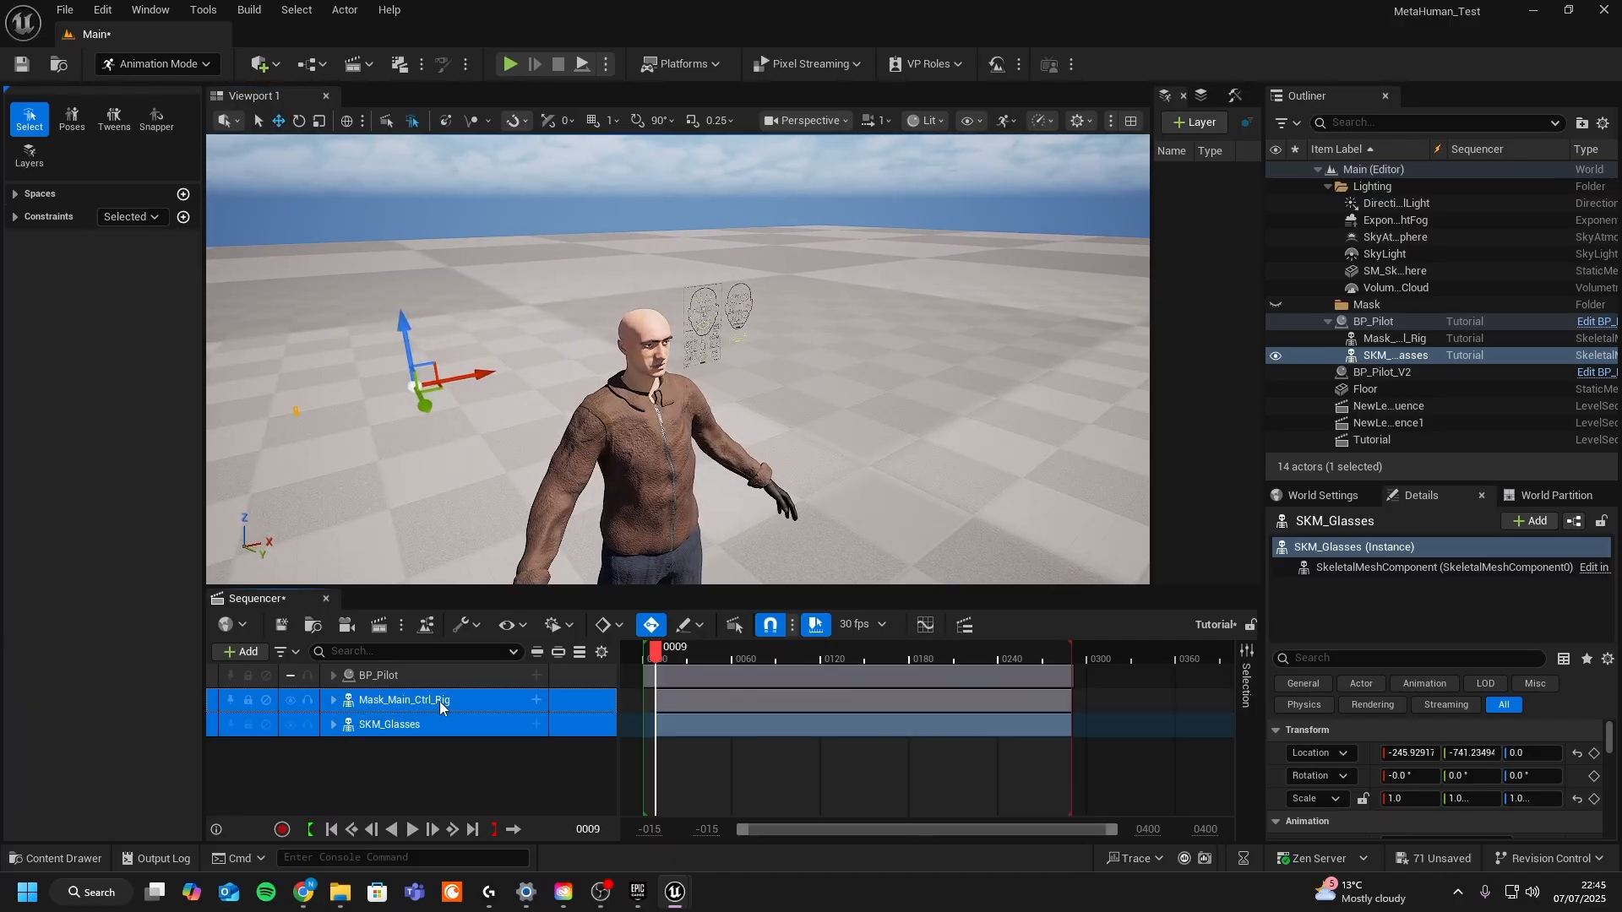
# - Select both the mask and glasses actors and set their rotation pitch to -90°
pyautogui.click(1580, 640)
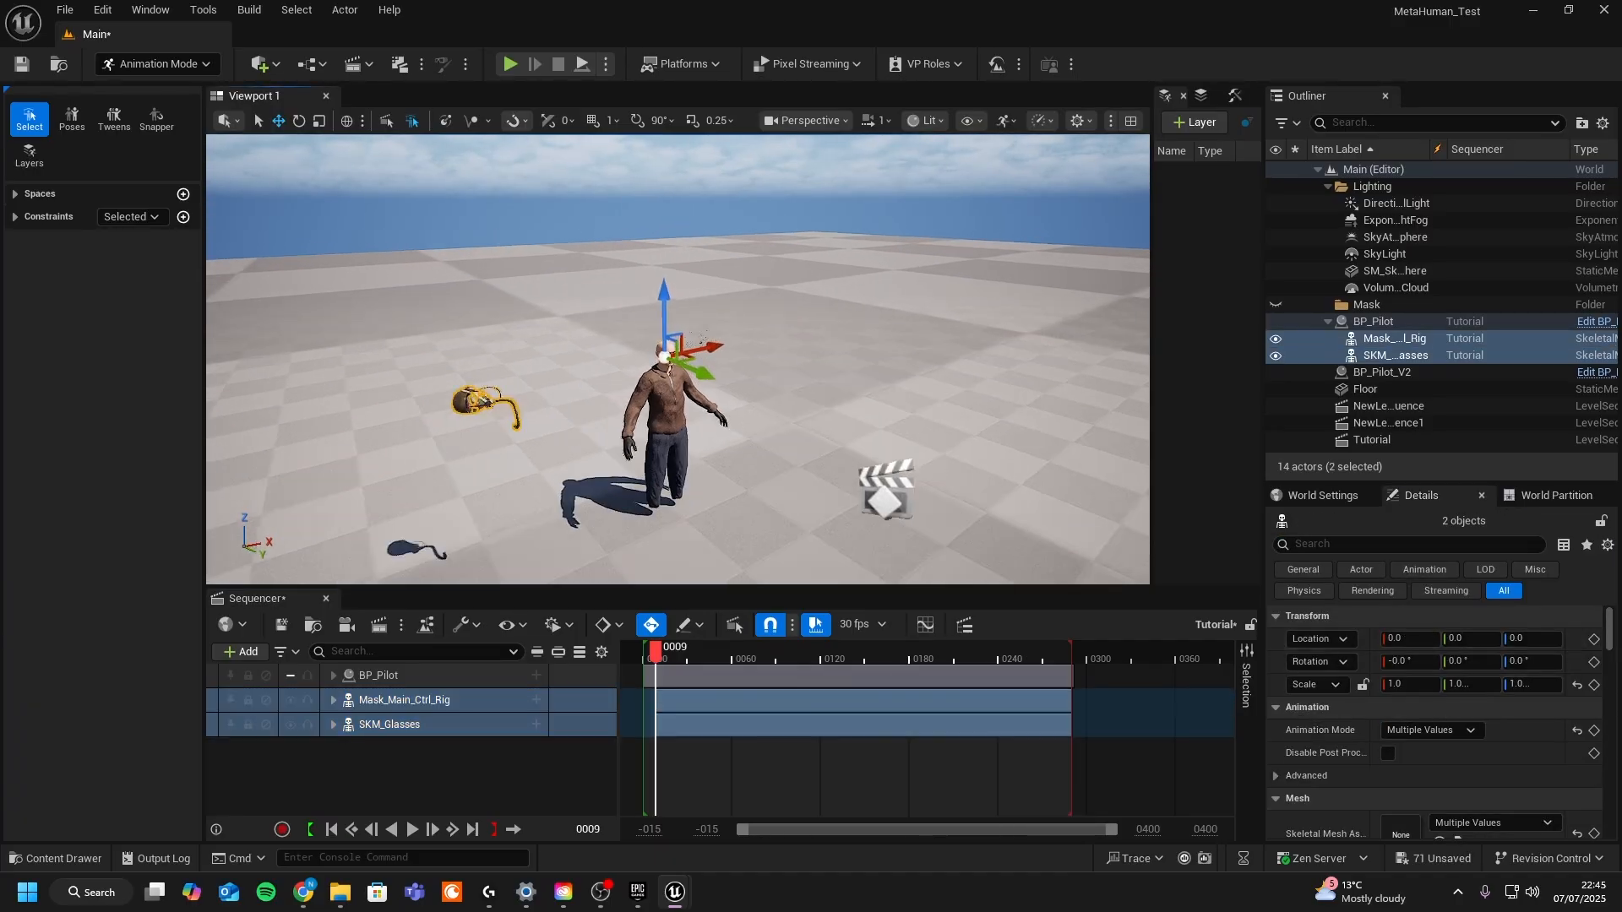
pyautogui.click(1459, 665)
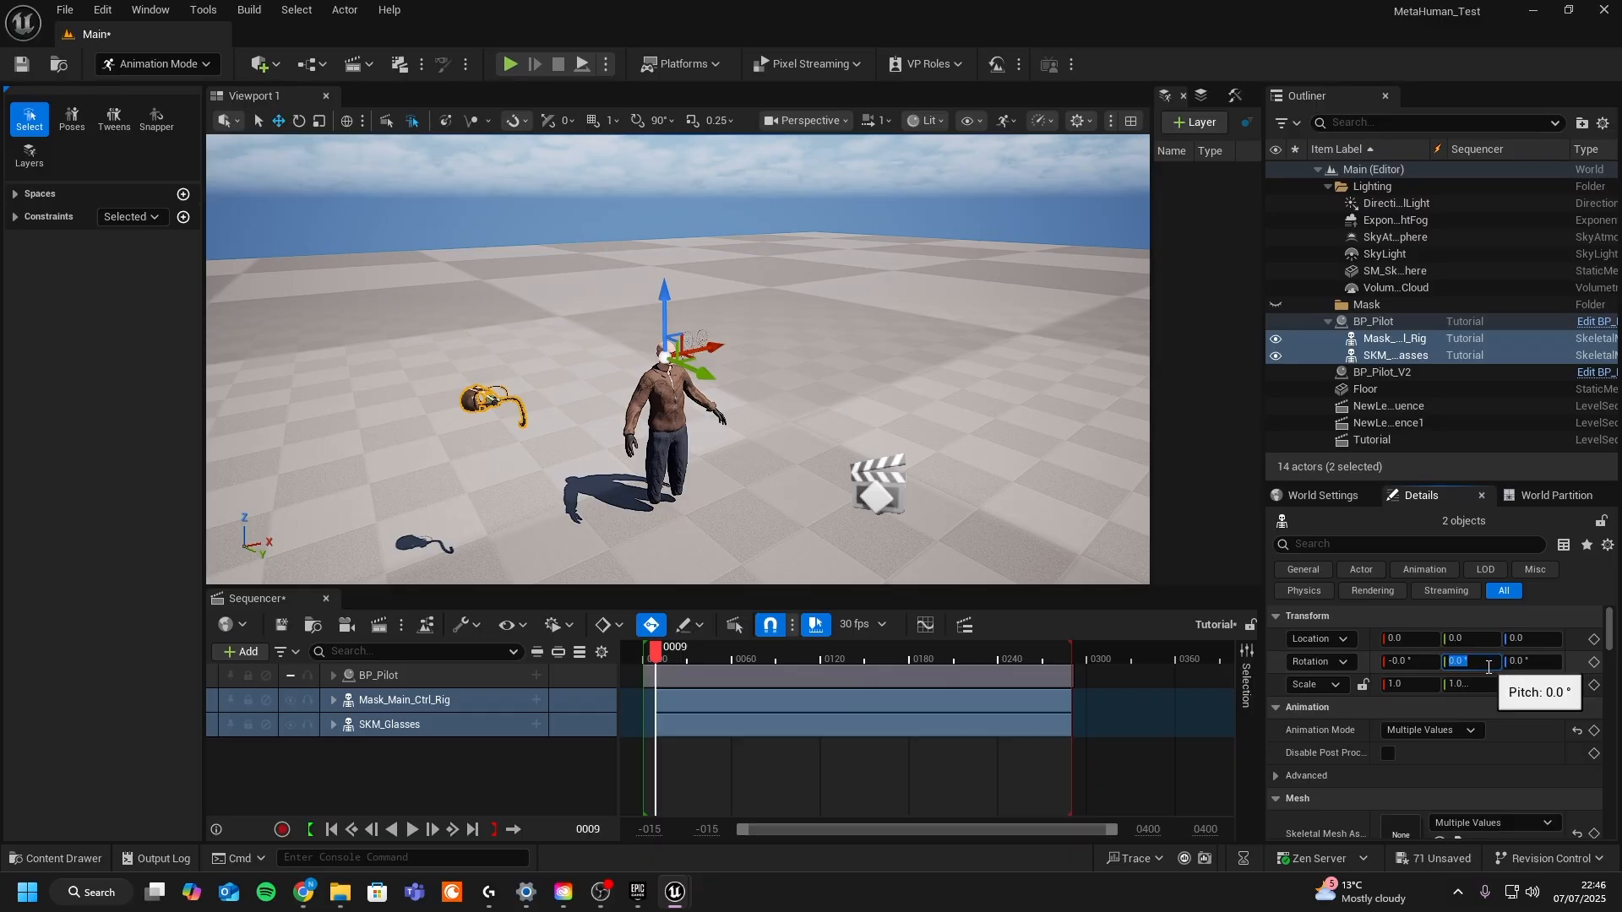
pyautogui.write('-90')
pyautogui.press('Return')
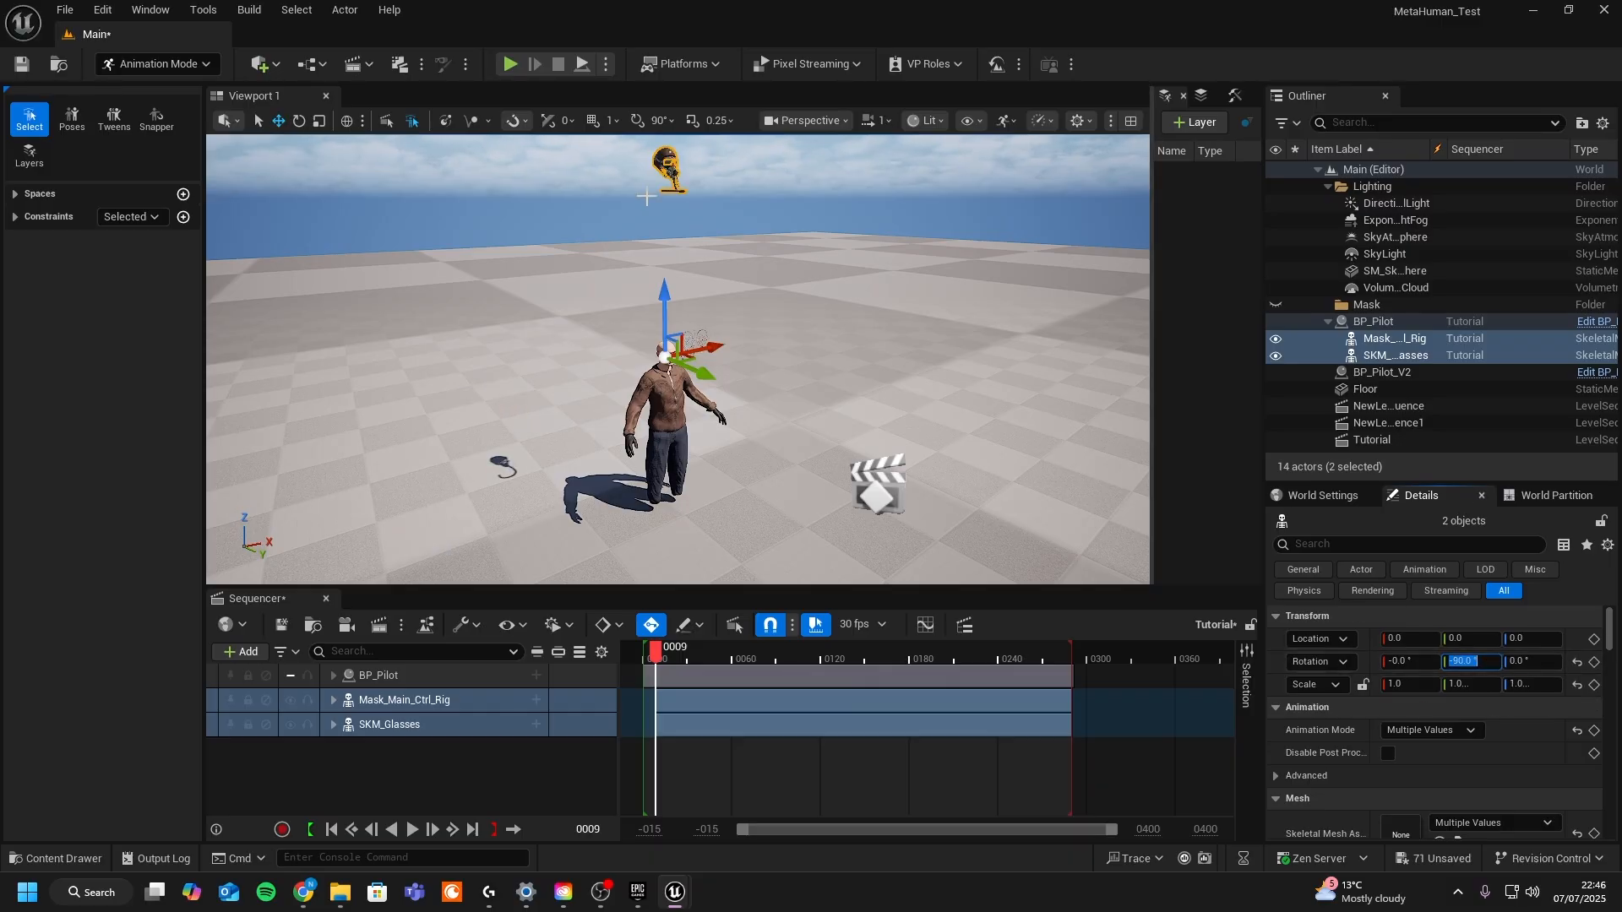
# - Set the mask and glasses location to X -154 and Y -1 so they sit on the pilot's face
pyautogui.click(1577, 640)
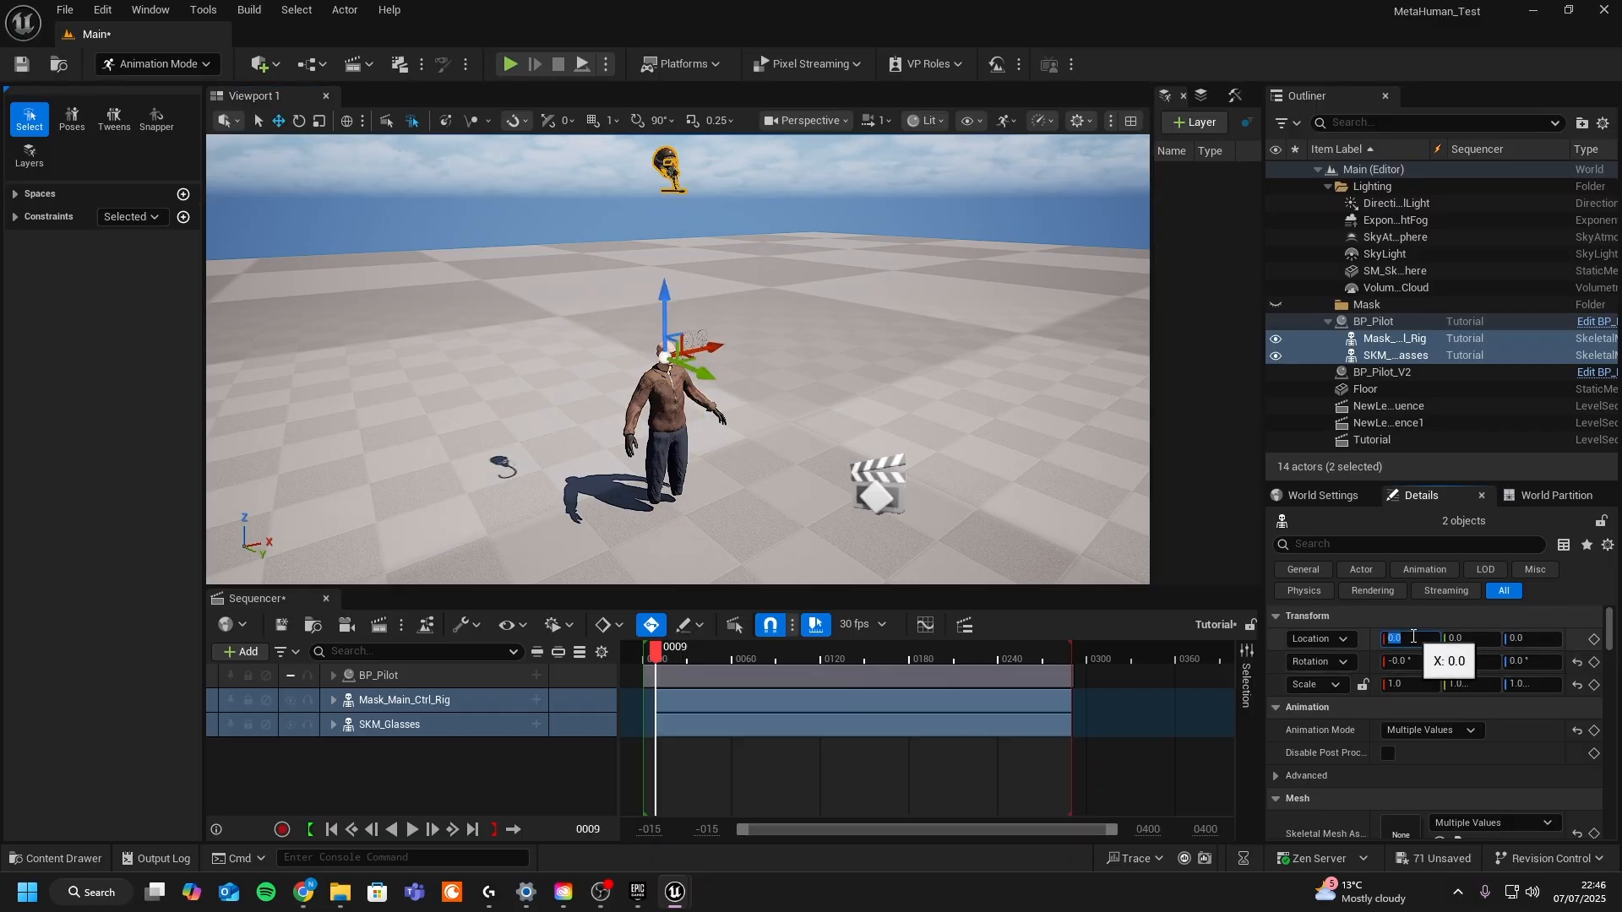
pyautogui.click(1414, 638)
pyautogui.write('-154')
pyautogui.press('Return')
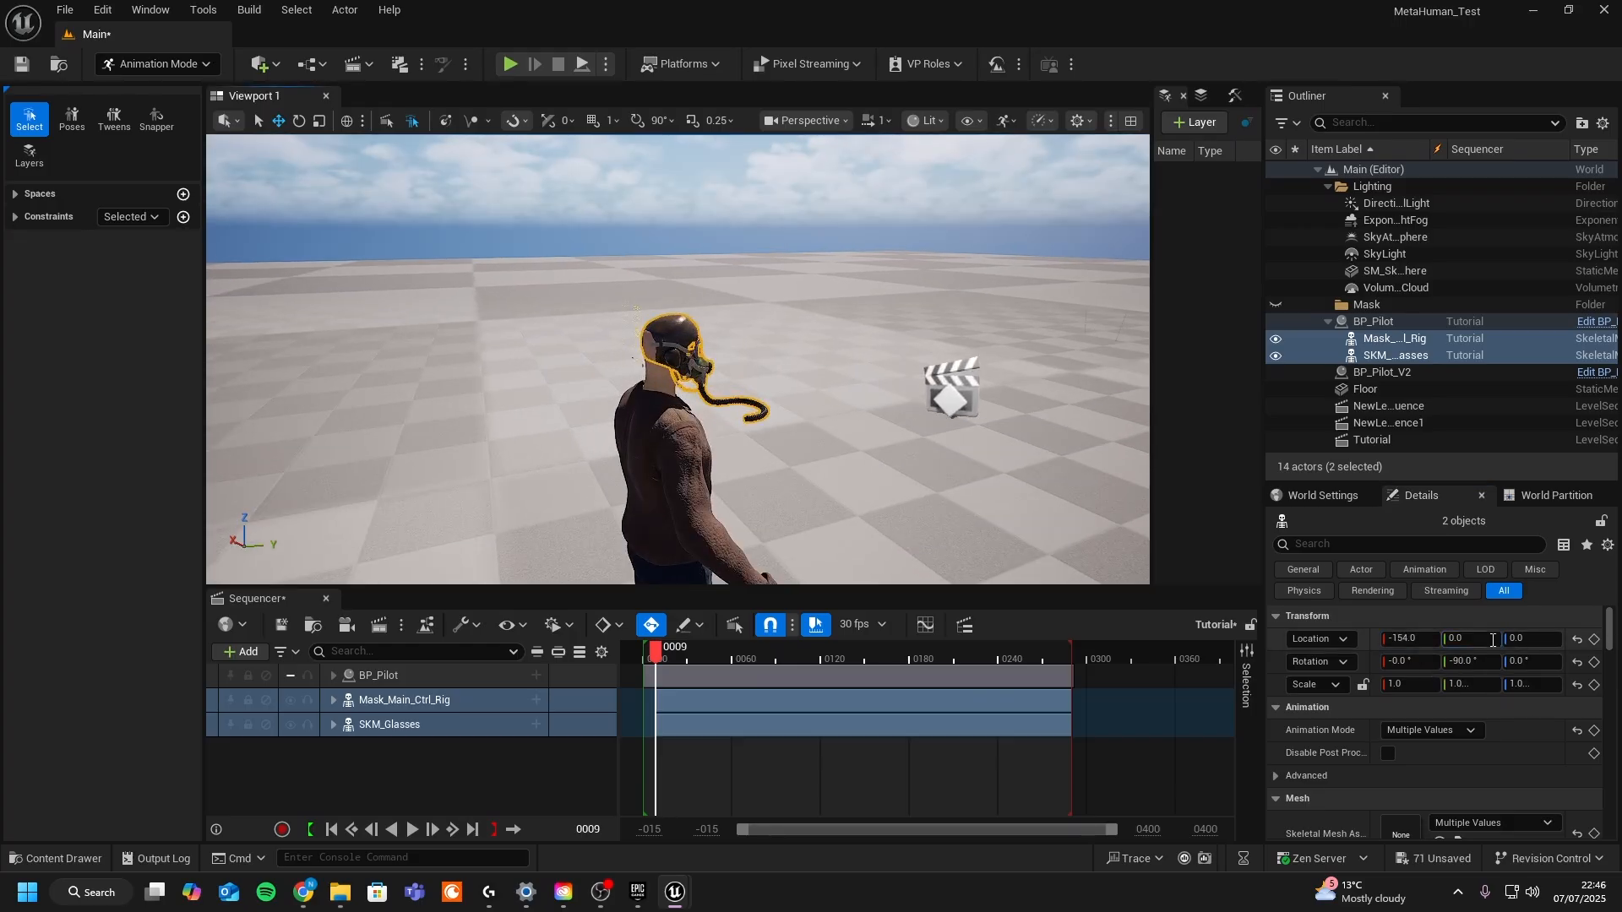
pyautogui.write('-1')
pyautogui.press('Return')
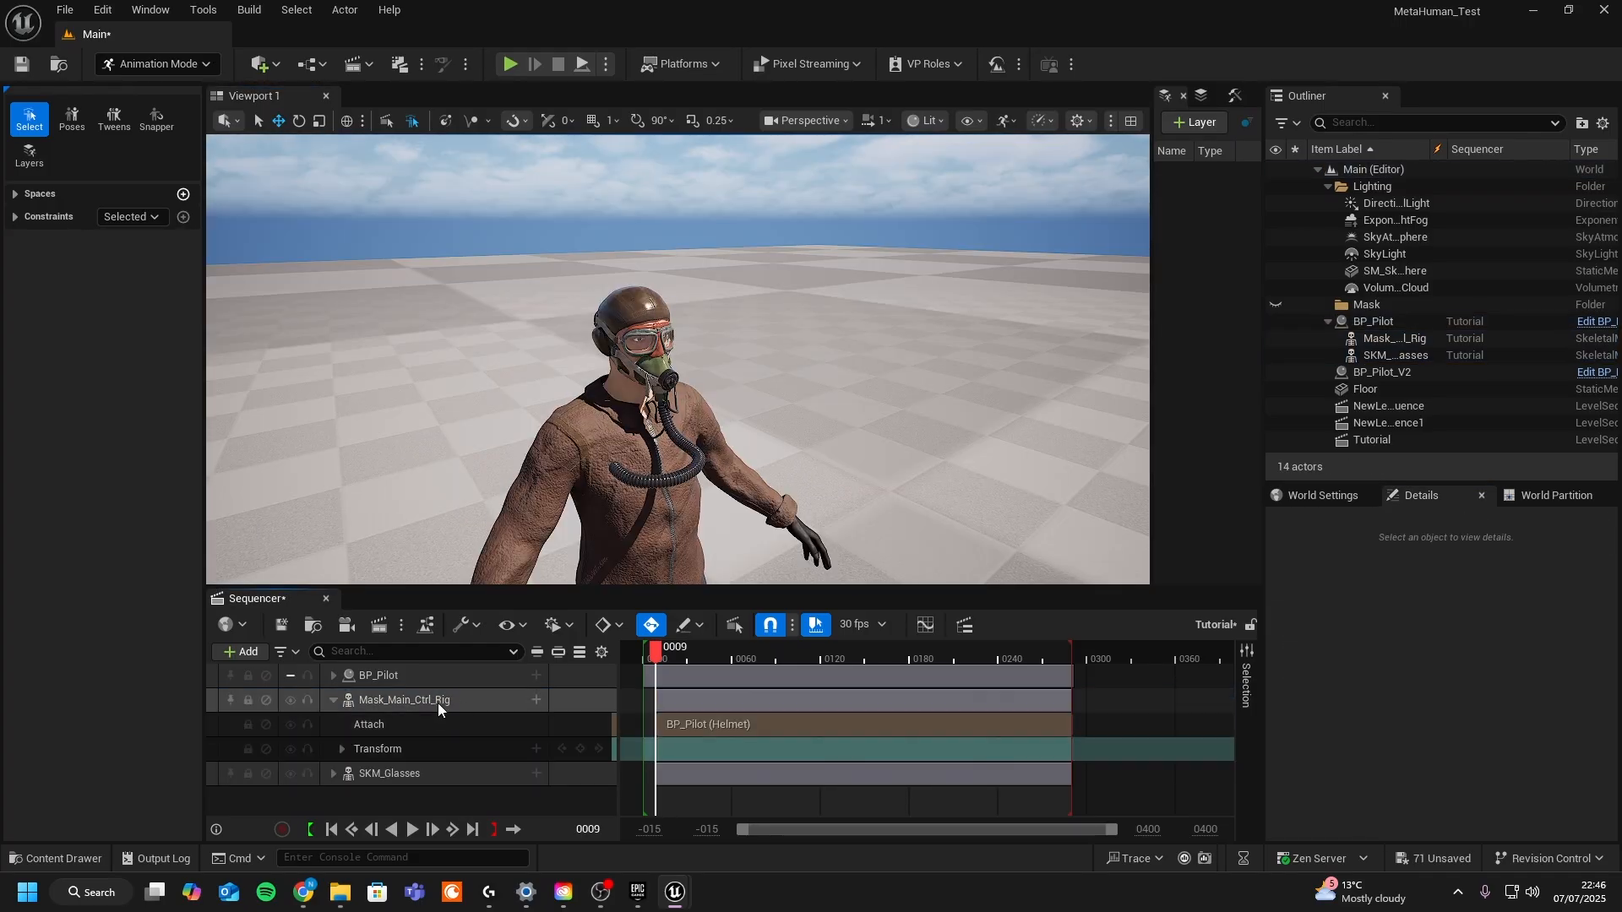
# - Add the Mask_Main_Ctrl_Rig control rig track to the Mask_Main_Ctrl_Rig binding and select it
pyautogui.click(530, 699)
pyautogui.click(536, 700)
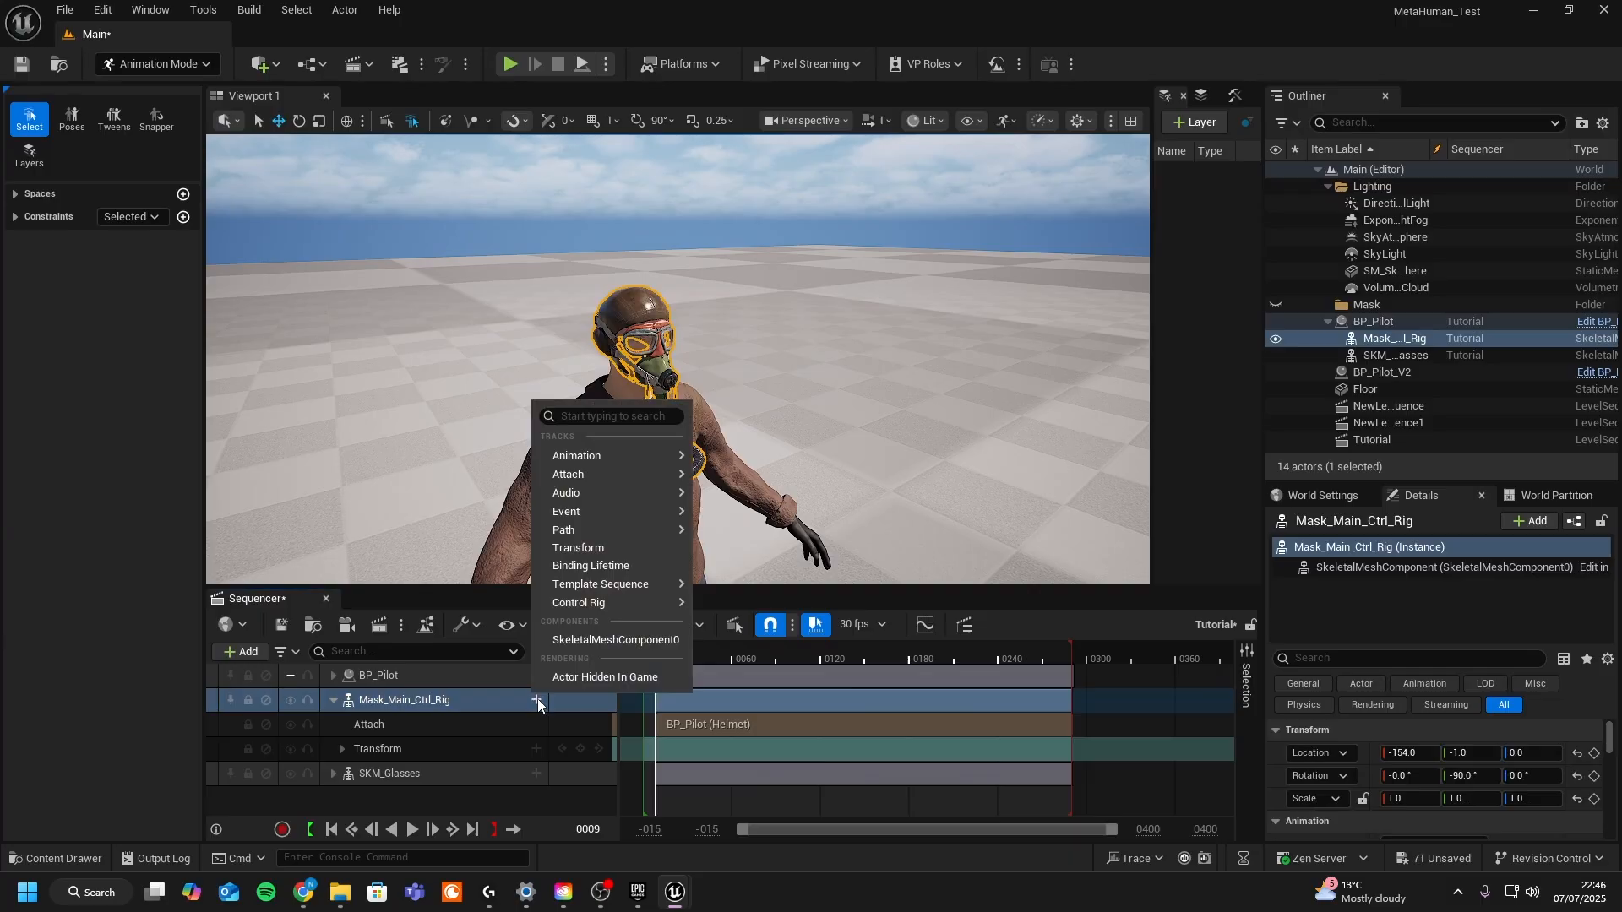
pyautogui.moveTo(615, 605)
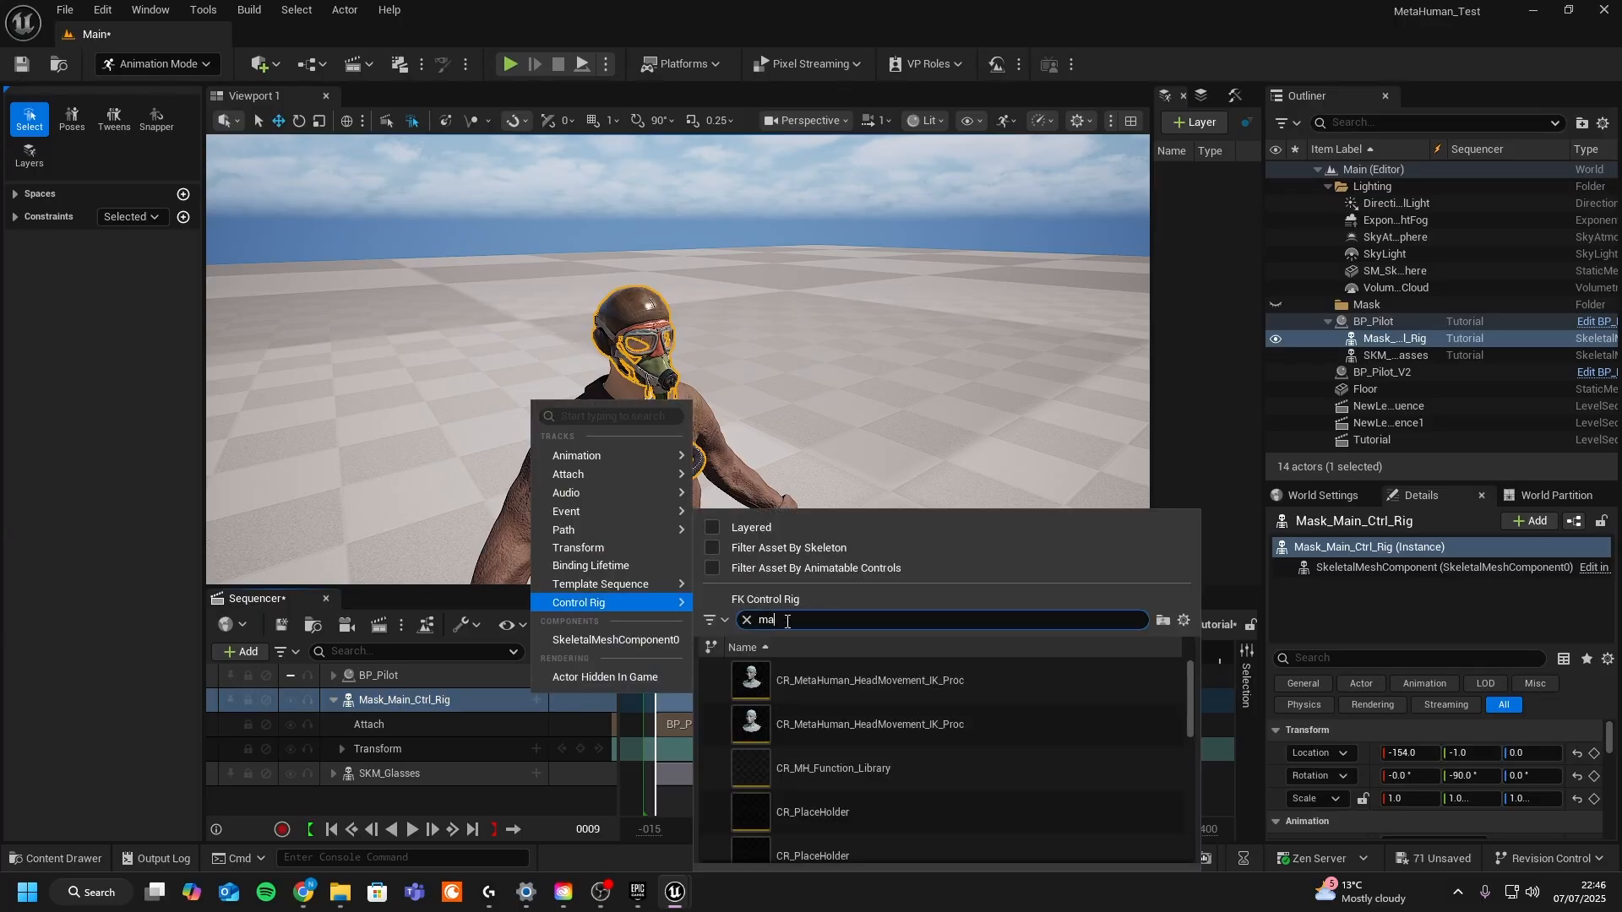
pyautogui.click(845, 683)
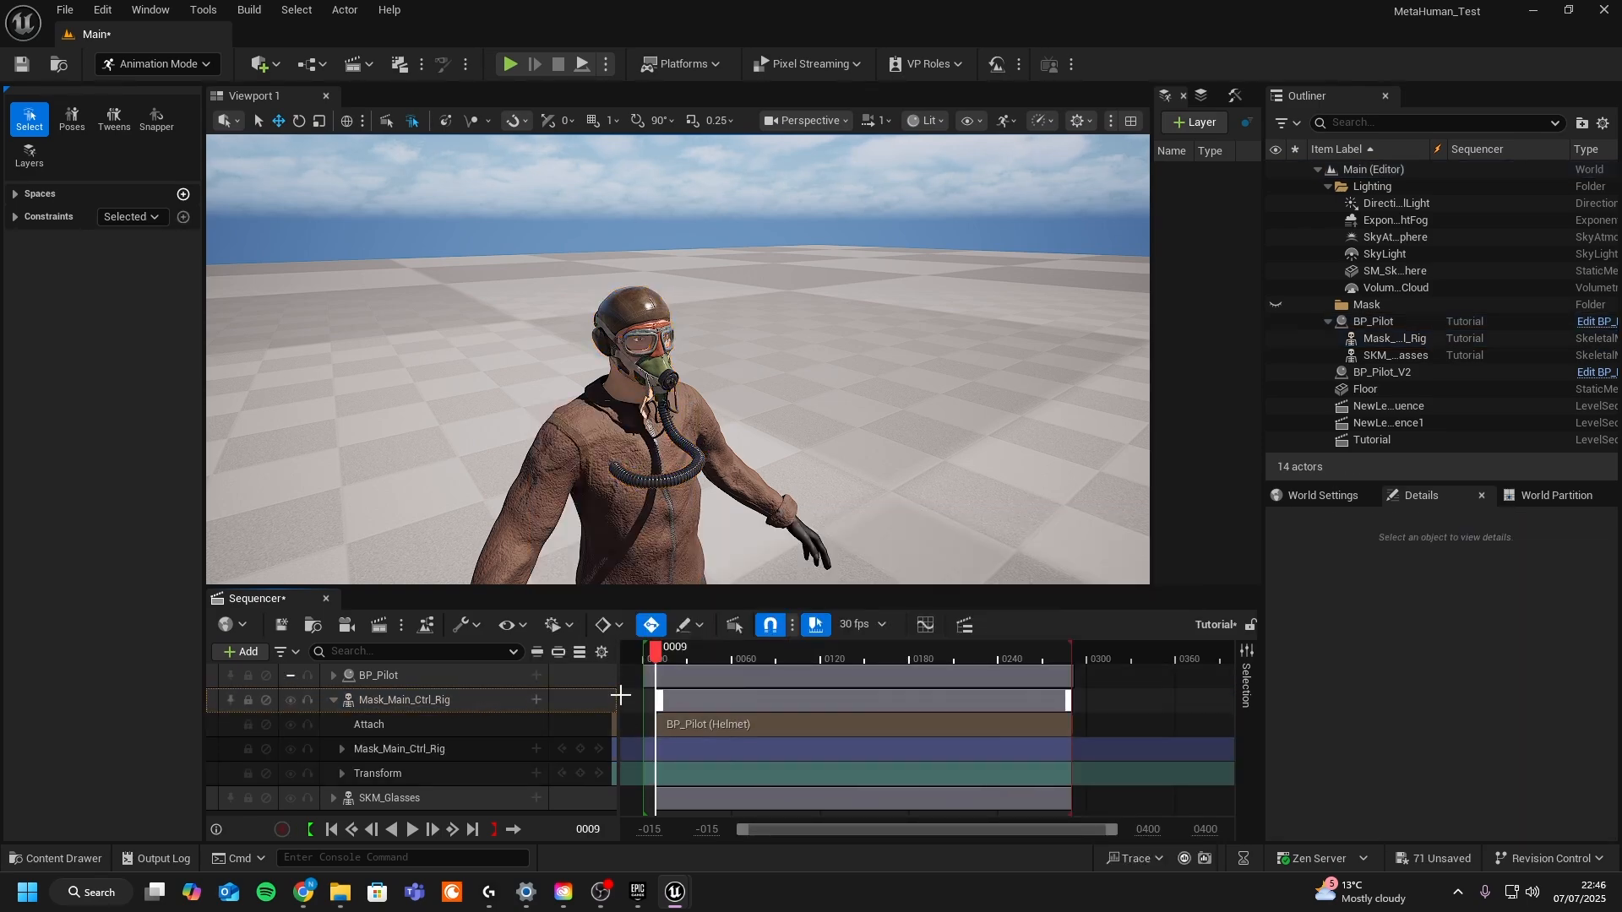
pyautogui.click(423, 748)
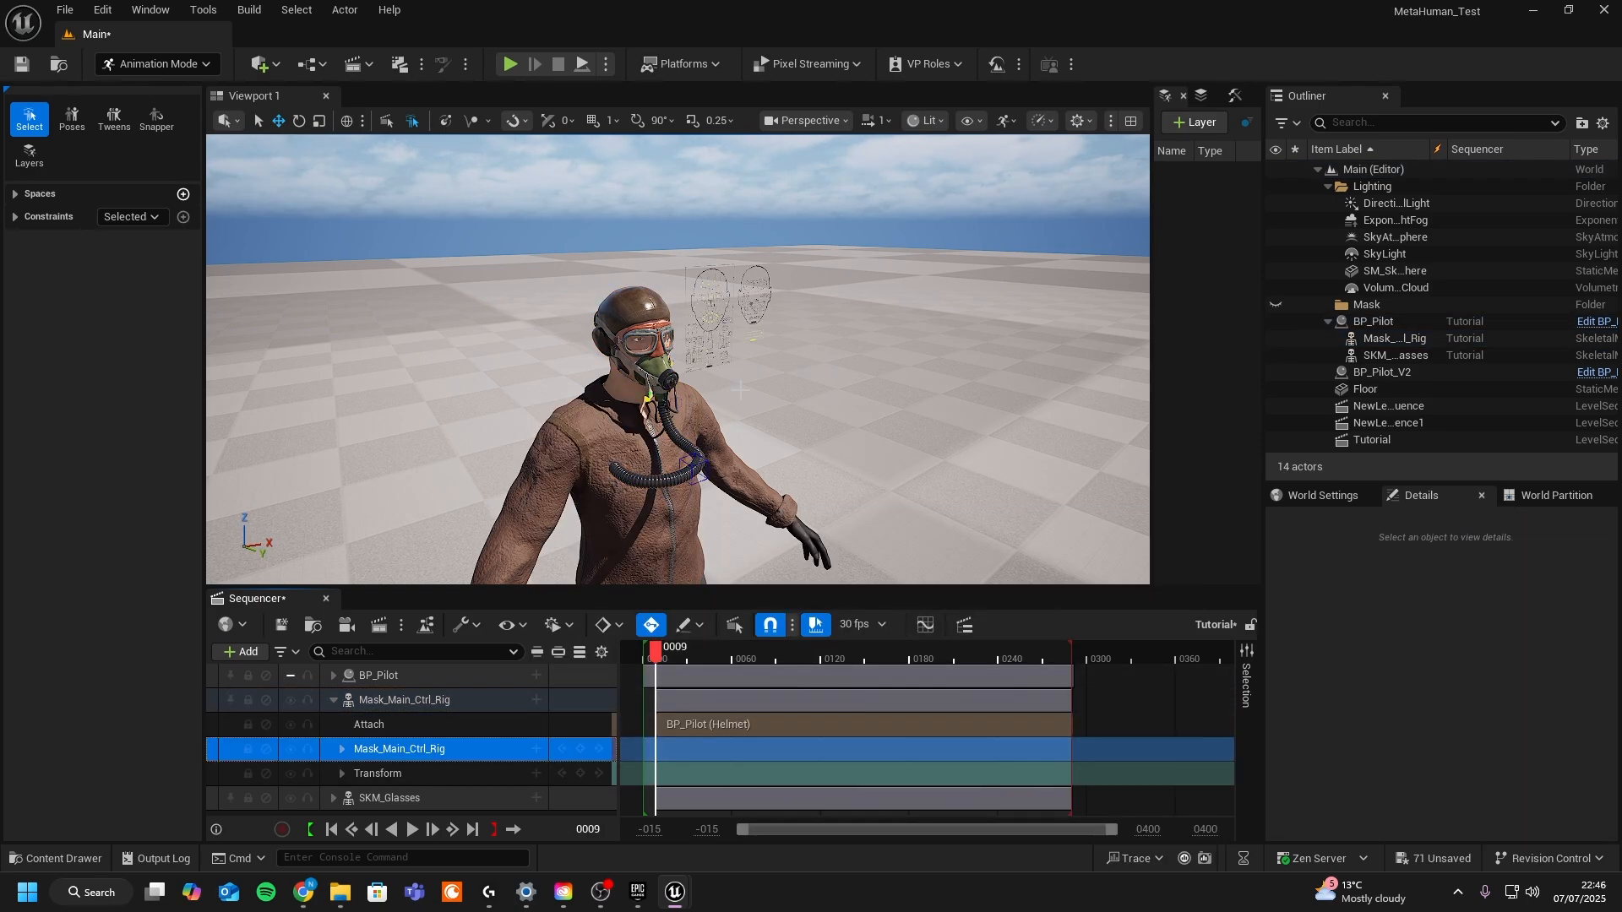
# - Orbit around the pilot's head and scrub the timeline to inspect how the mask fits
pyautogui.keyDown('alt'); pyautogui.moveTo(801, 437); pyautogui.dragTo(760, 355); pyautogui.keyUp('alt')
pyautogui.keyDown('alt'); pyautogui.moveTo(691, 574); pyautogui.dragTo(896, 564); pyautogui.keyUp('alt')
pyautogui.keyDown('alt'); pyautogui.moveTo(692, 575); pyautogui.dragTo(760, 575, button='right'); pyautogui.keyUp('alt')
pyautogui.moveTo(657, 649); pyautogui.dragTo(690, 648)
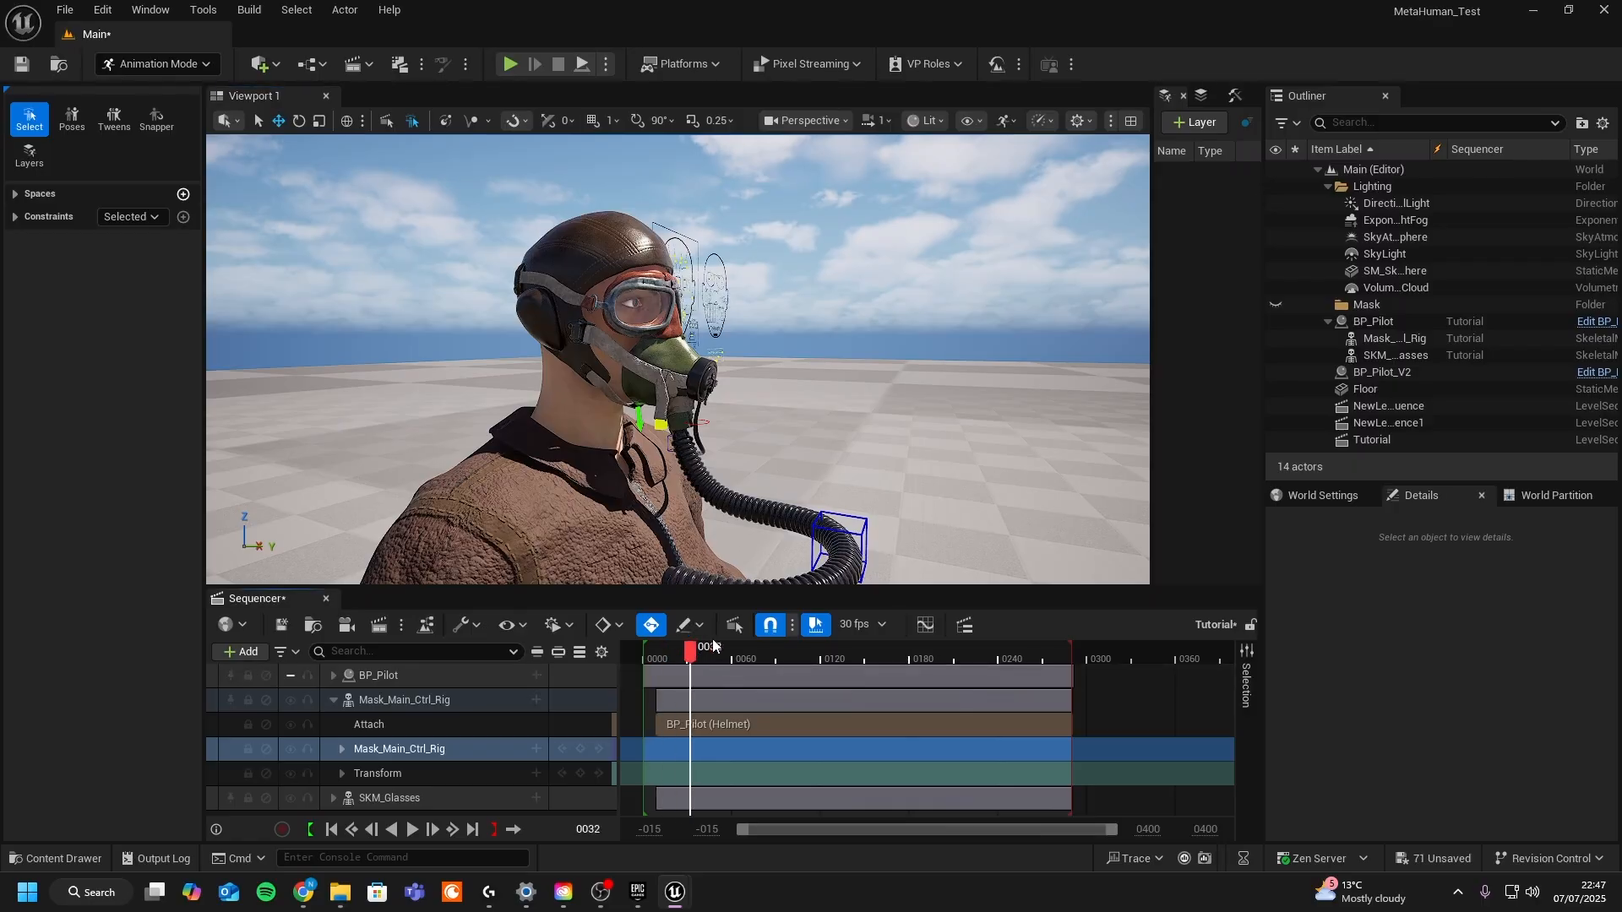
pyautogui.moveTo(871, 642); pyautogui.dragTo(1003, 647)
pyautogui.moveTo(1029, 648); pyautogui.dragTo(1005, 649)
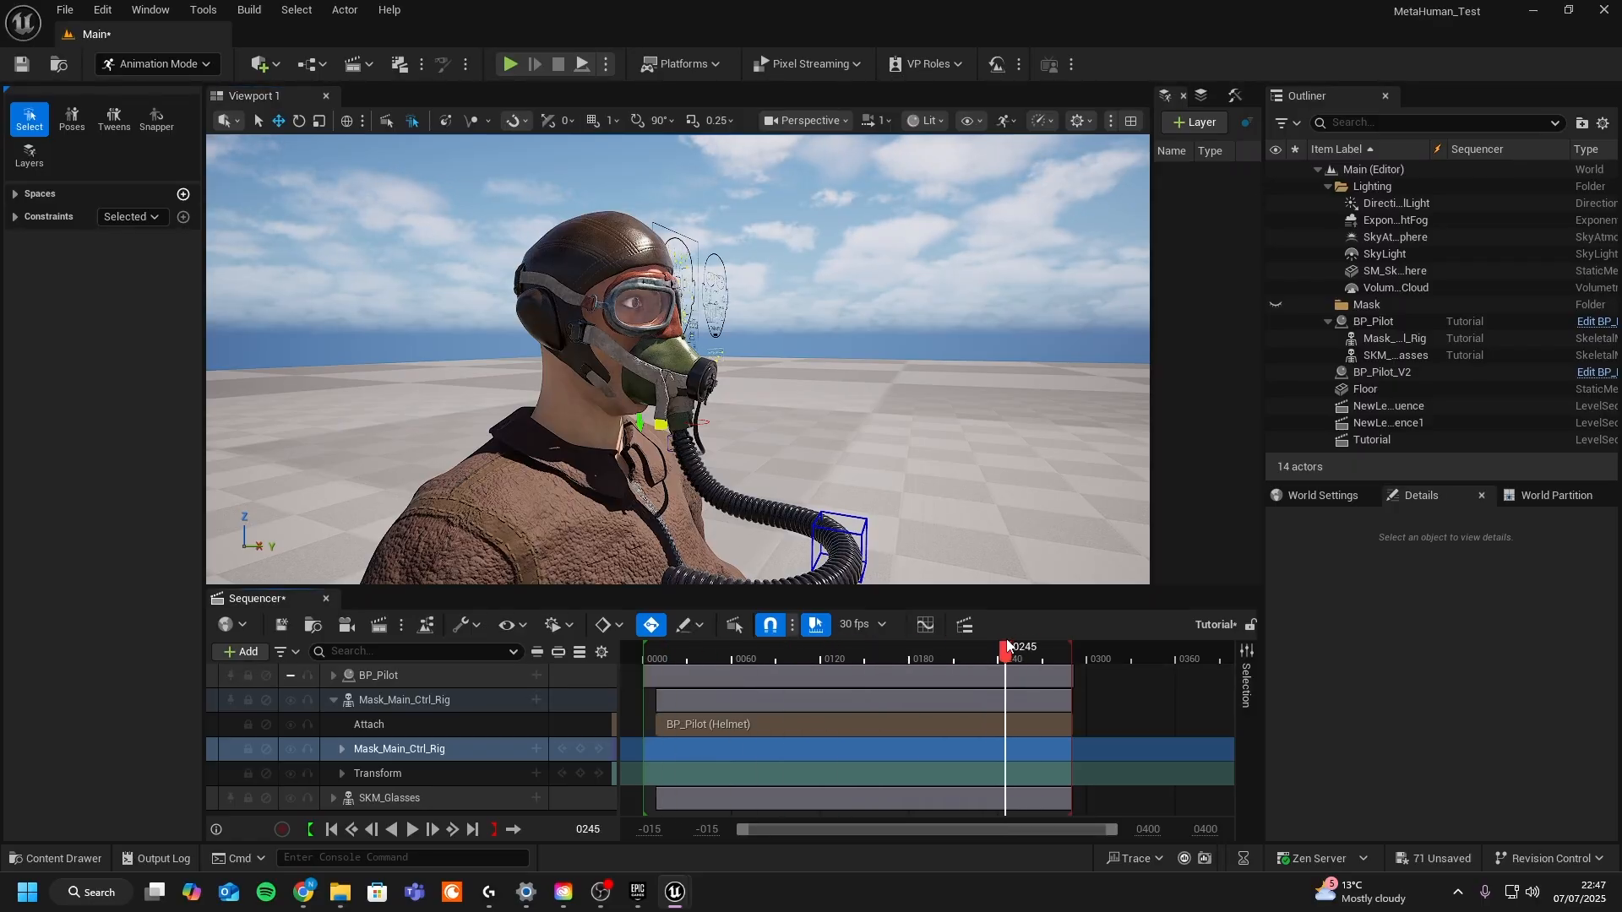
pyautogui.press('w')
pyautogui.moveTo(743, 405); pyautogui.dragTo(748, 406, button='right')
pyautogui.press('s')
pyautogui.keyDown('alt'); pyautogui.moveTo(646, 420); pyautogui.dragTo(706, 402); pyautogui.keyUp('alt')
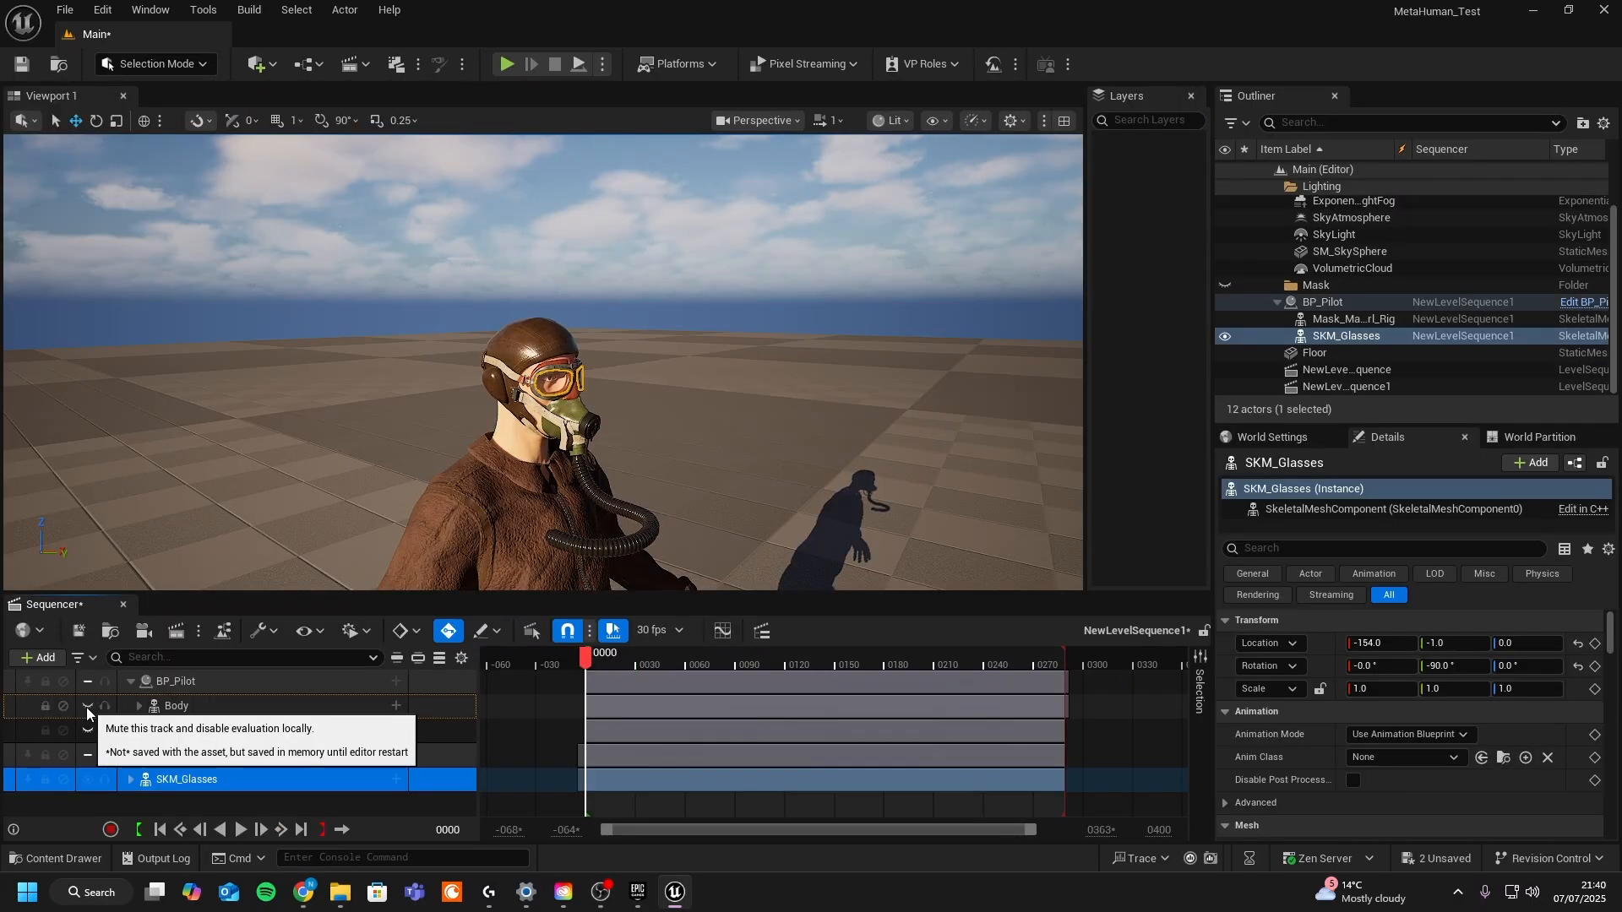
pyautogui.click(87, 707)
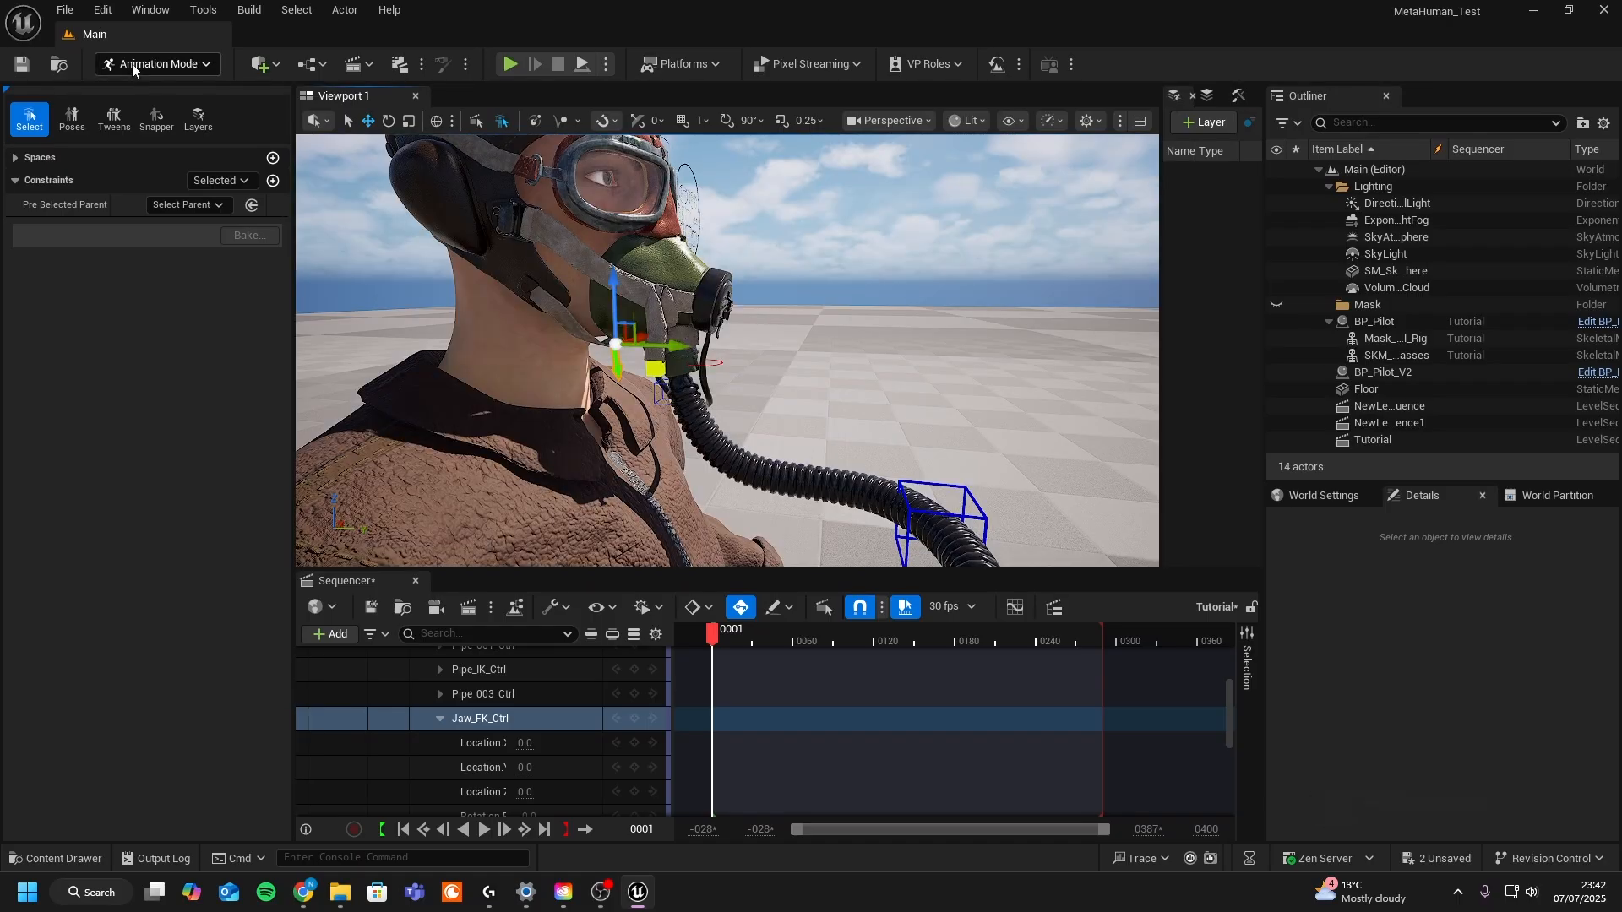
# - Create a Translation constraint making the mask's Jaw_FK_Ctrl follow the face rig's CTRL_C_jaw control
pyautogui.click(479, 722)
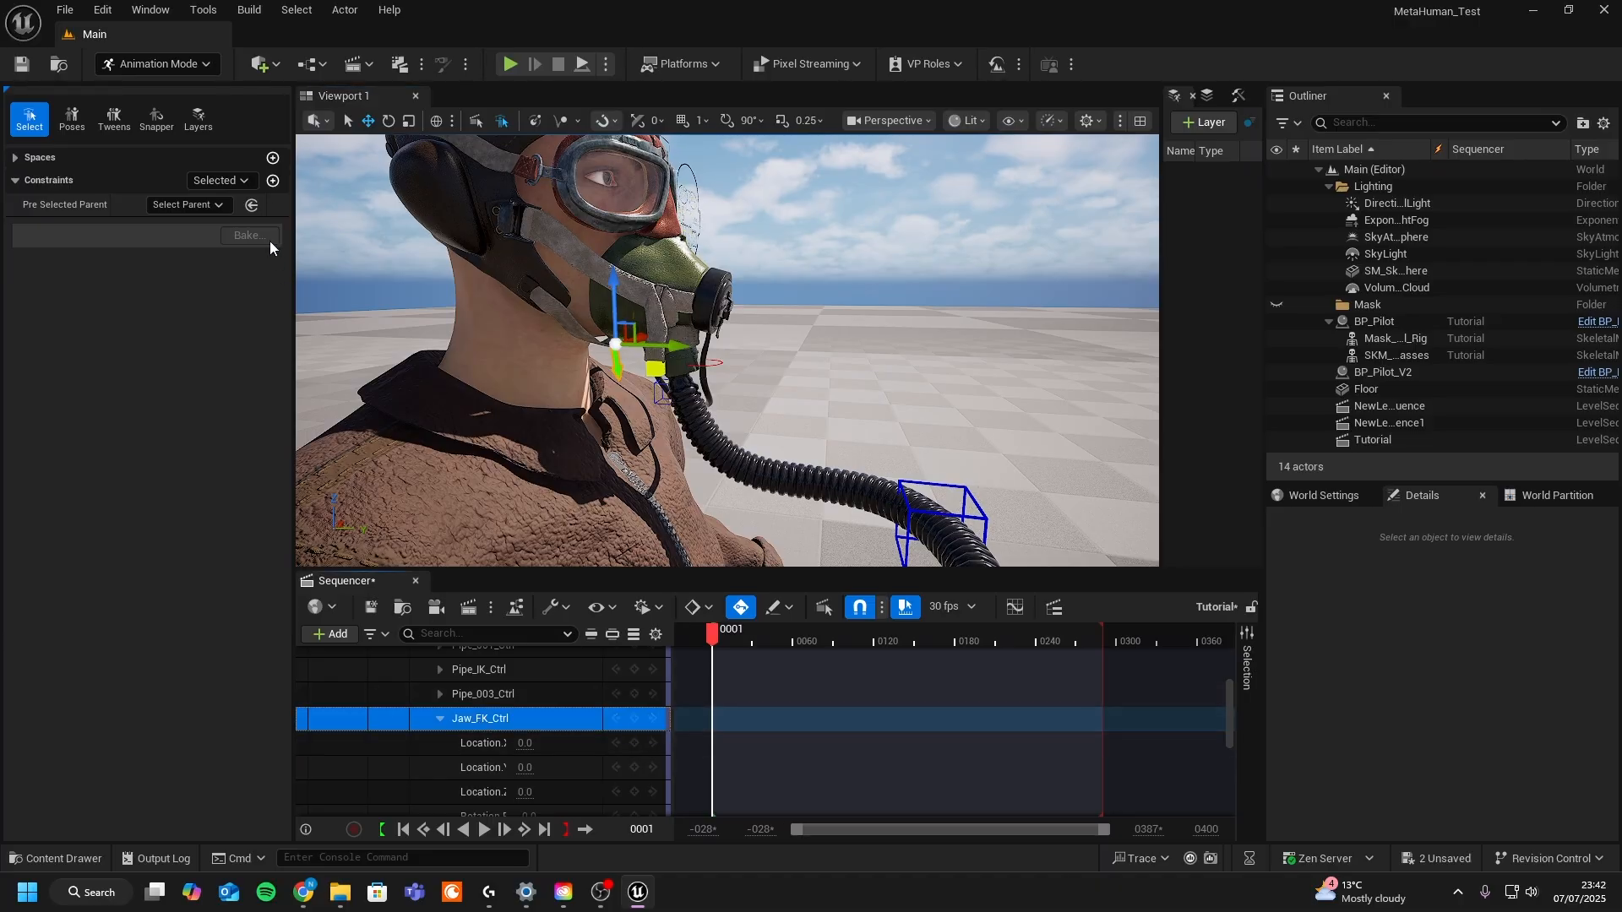
pyautogui.keyDown('alt'); pyautogui.moveTo(833, 250); pyautogui.dragTo(794, 218); pyautogui.keyUp('alt')
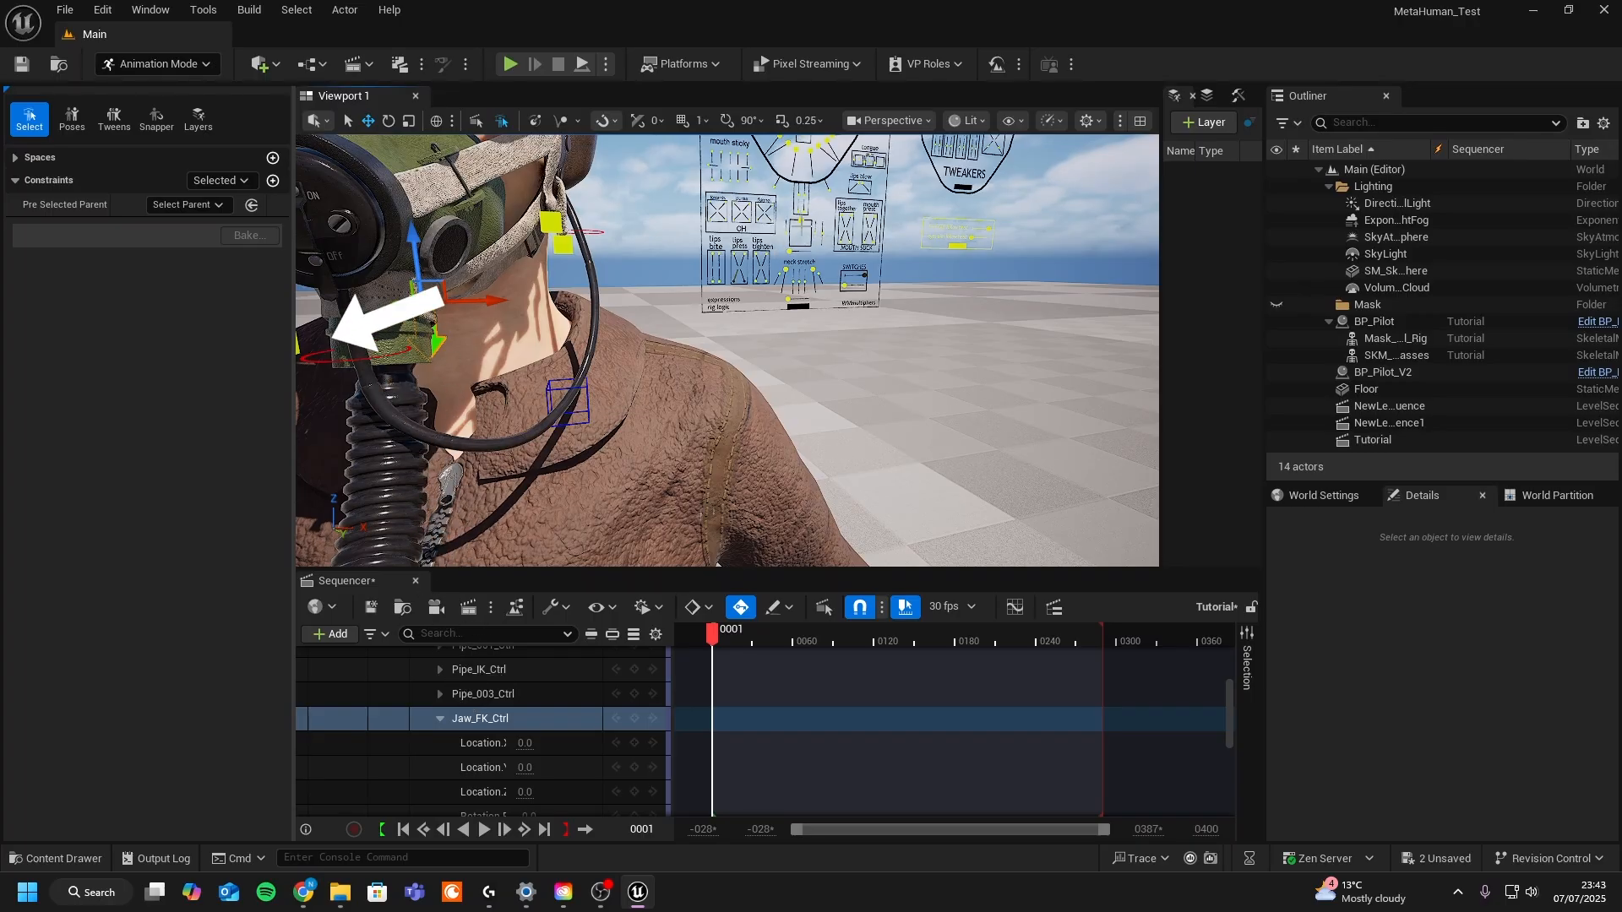
pyautogui.click(272, 181)
pyautogui.click(393, 223)
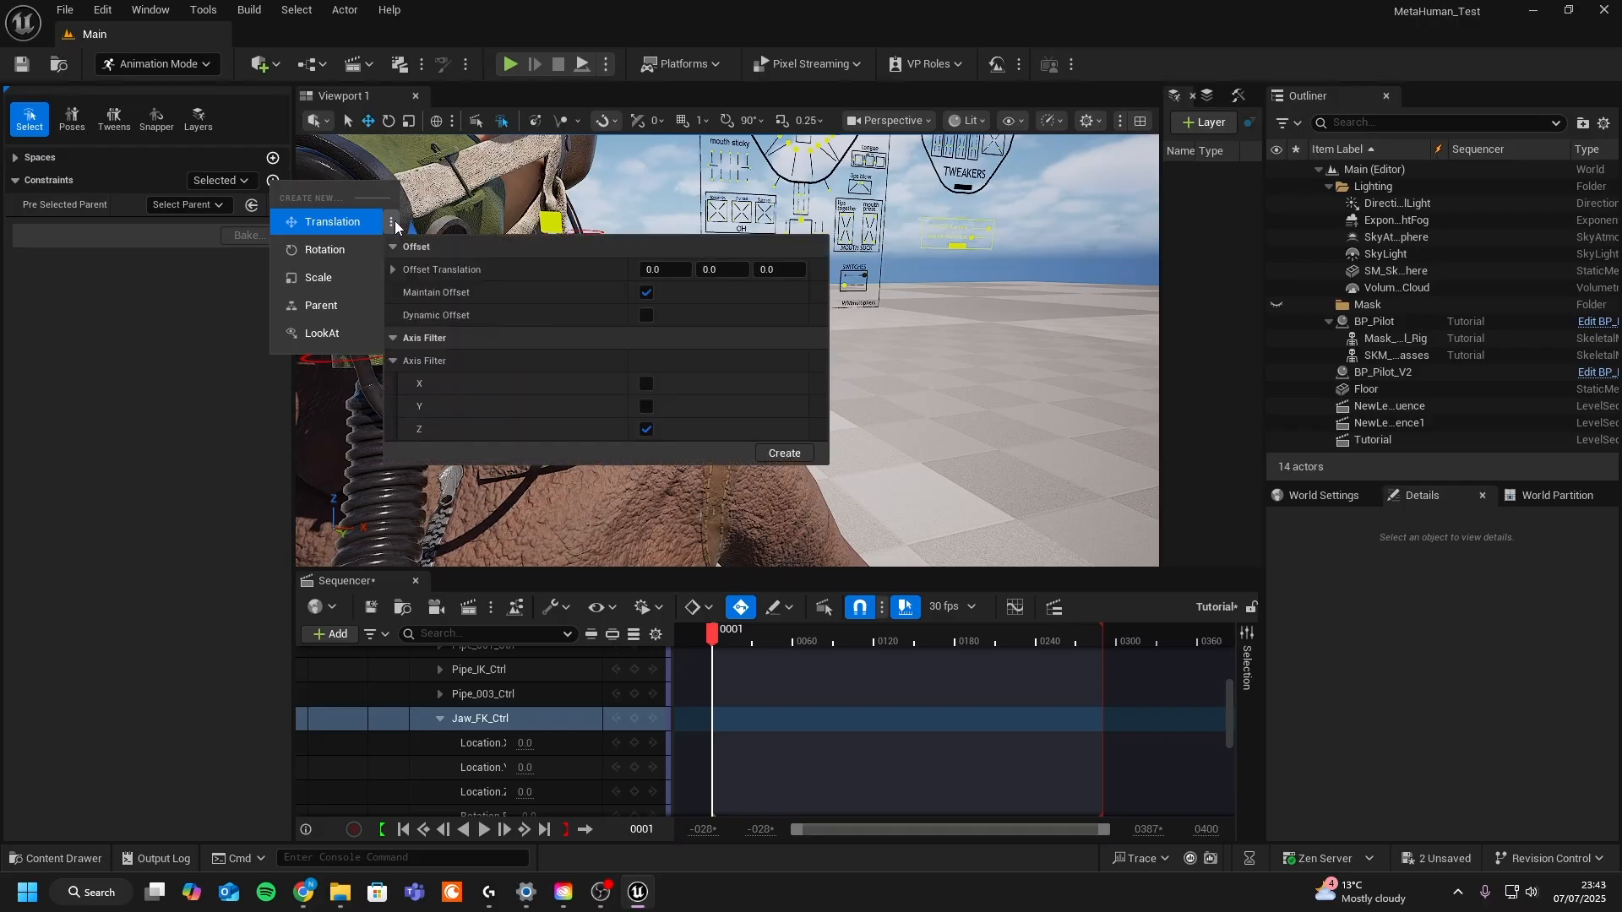
pyautogui.click(784, 454)
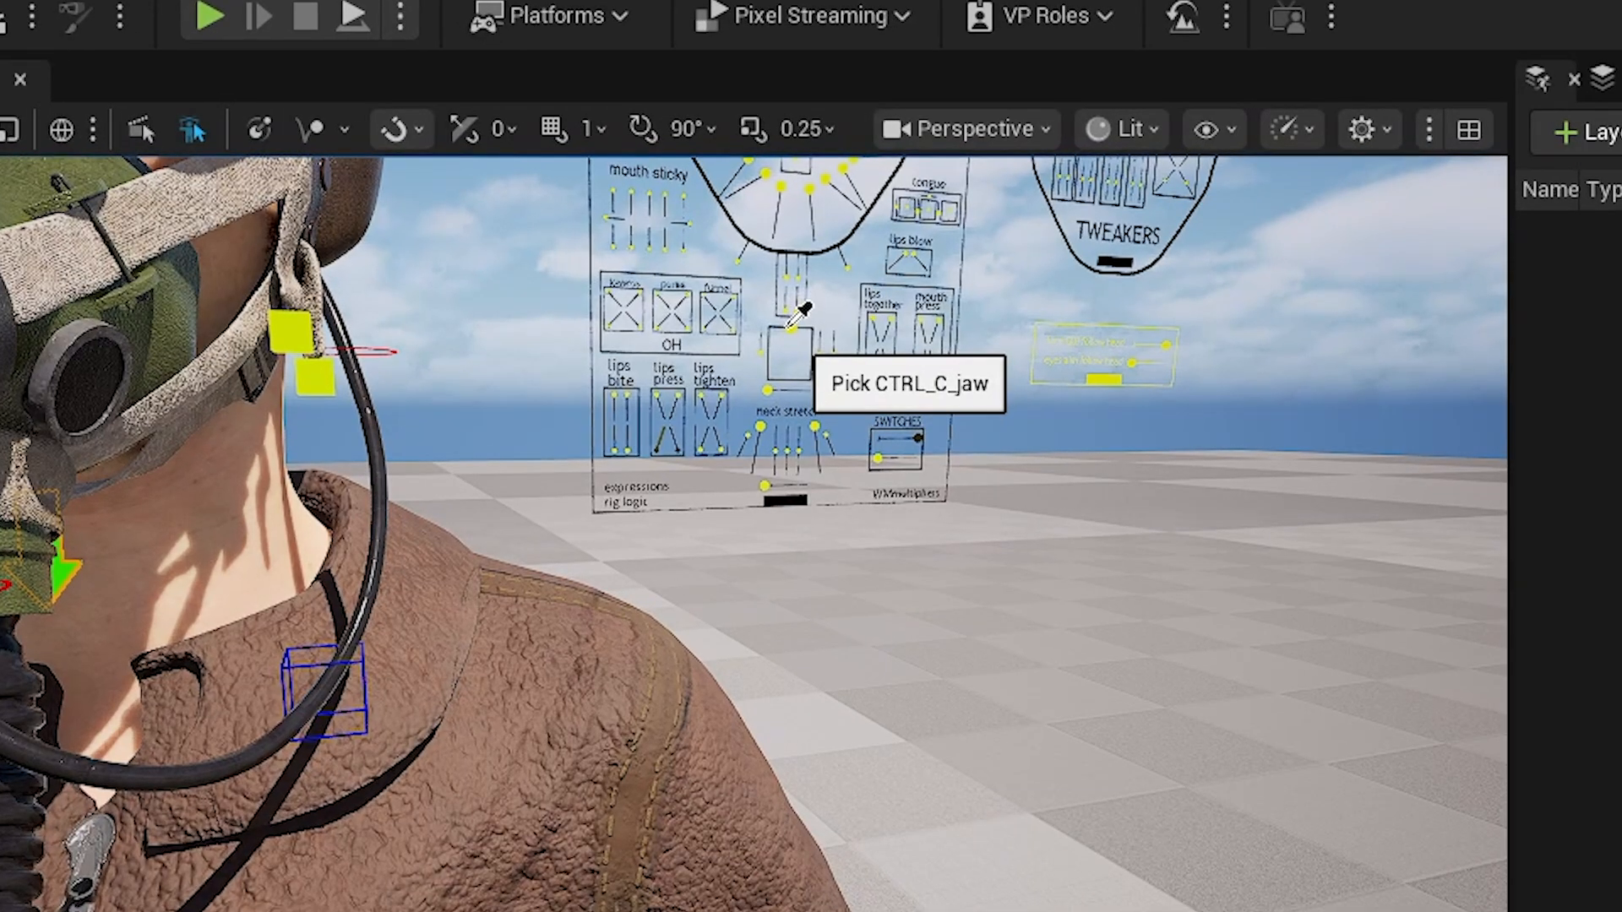
pyautogui.click(788, 327)
# - Scrub the timeline and orbit around the head to check the jaw constraint on the mask across the animation
pyautogui.moveTo(406, 877); pyautogui.dragTo(311, 654, button='right')
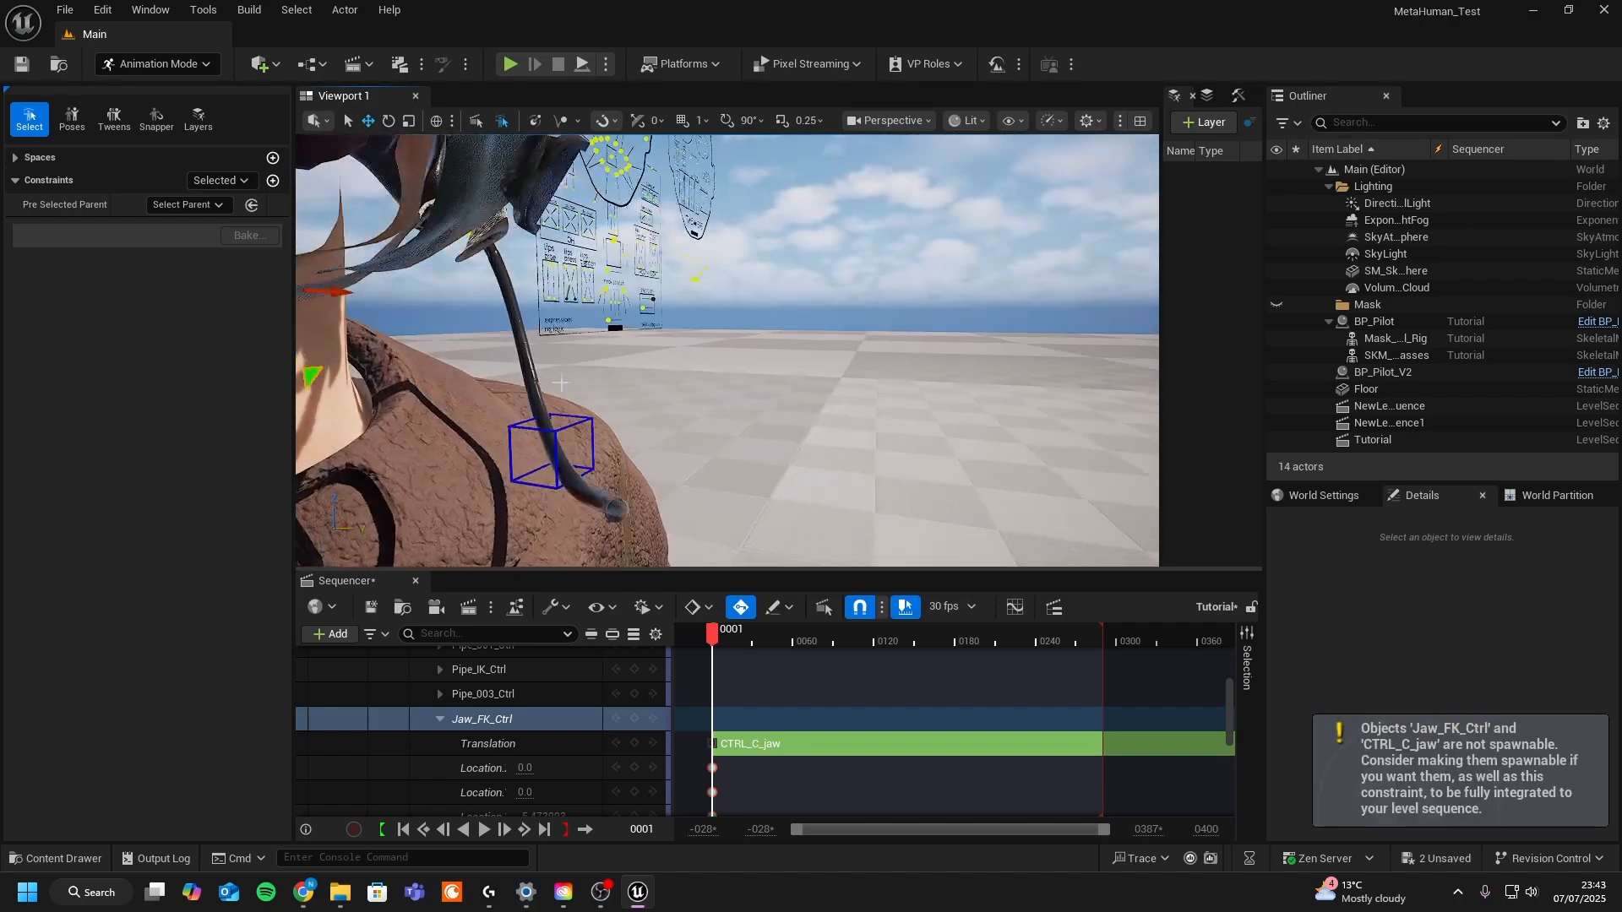
pyautogui.moveTo(561, 382); pyautogui.dragTo(855, 661, button='right')
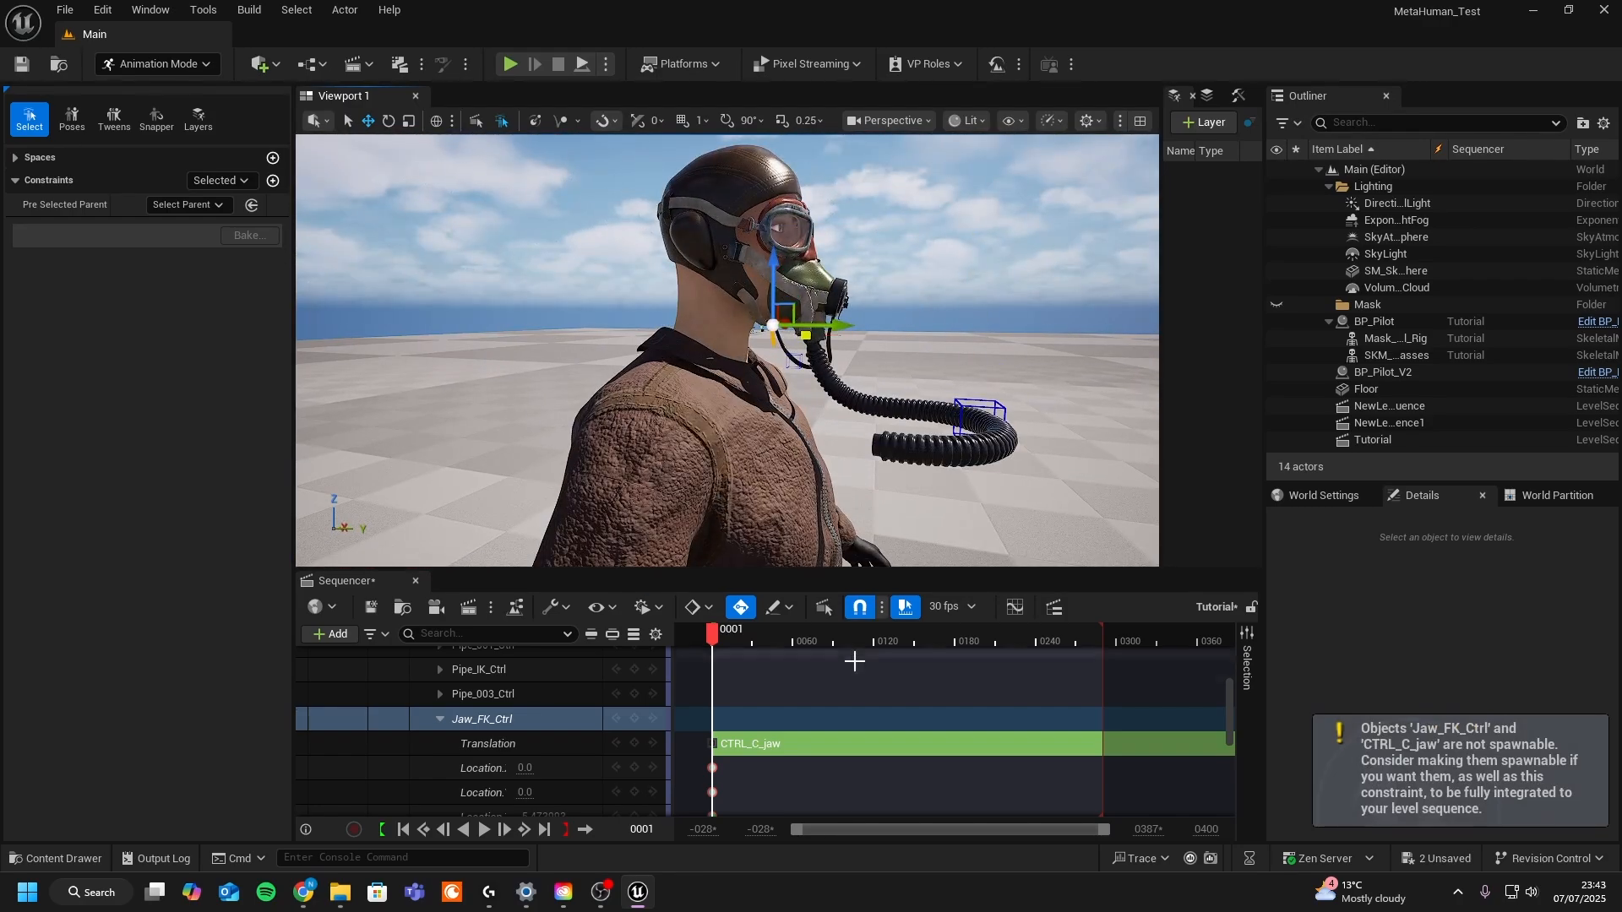
pyautogui.moveTo(714, 635); pyautogui.dragTo(1005, 643)
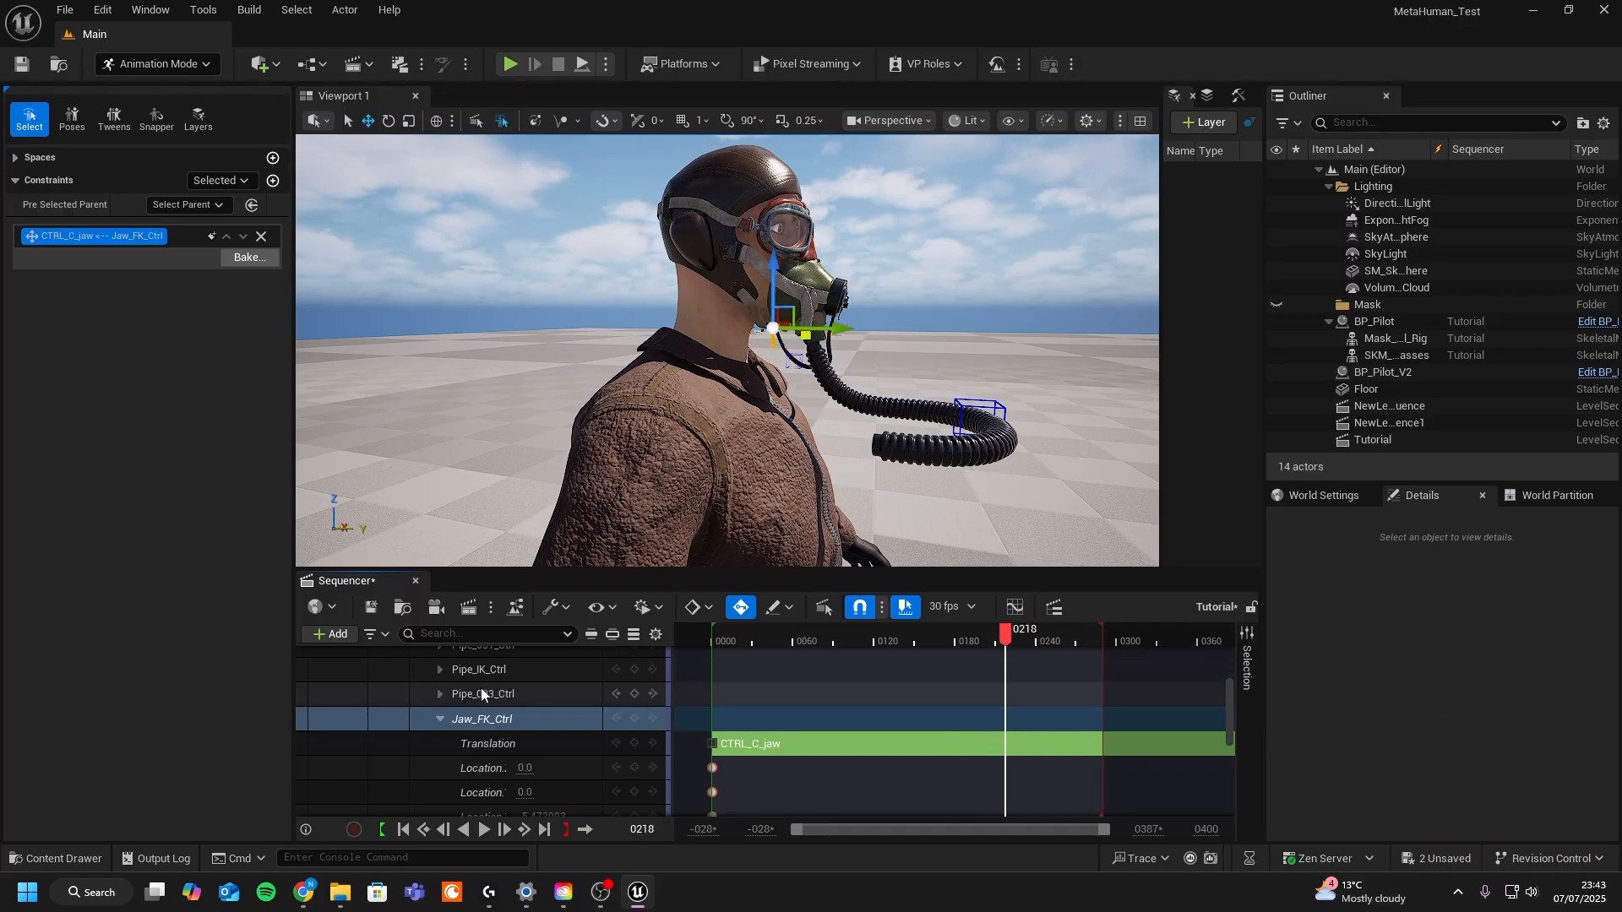
pyautogui.scroll(5, 473, 689)
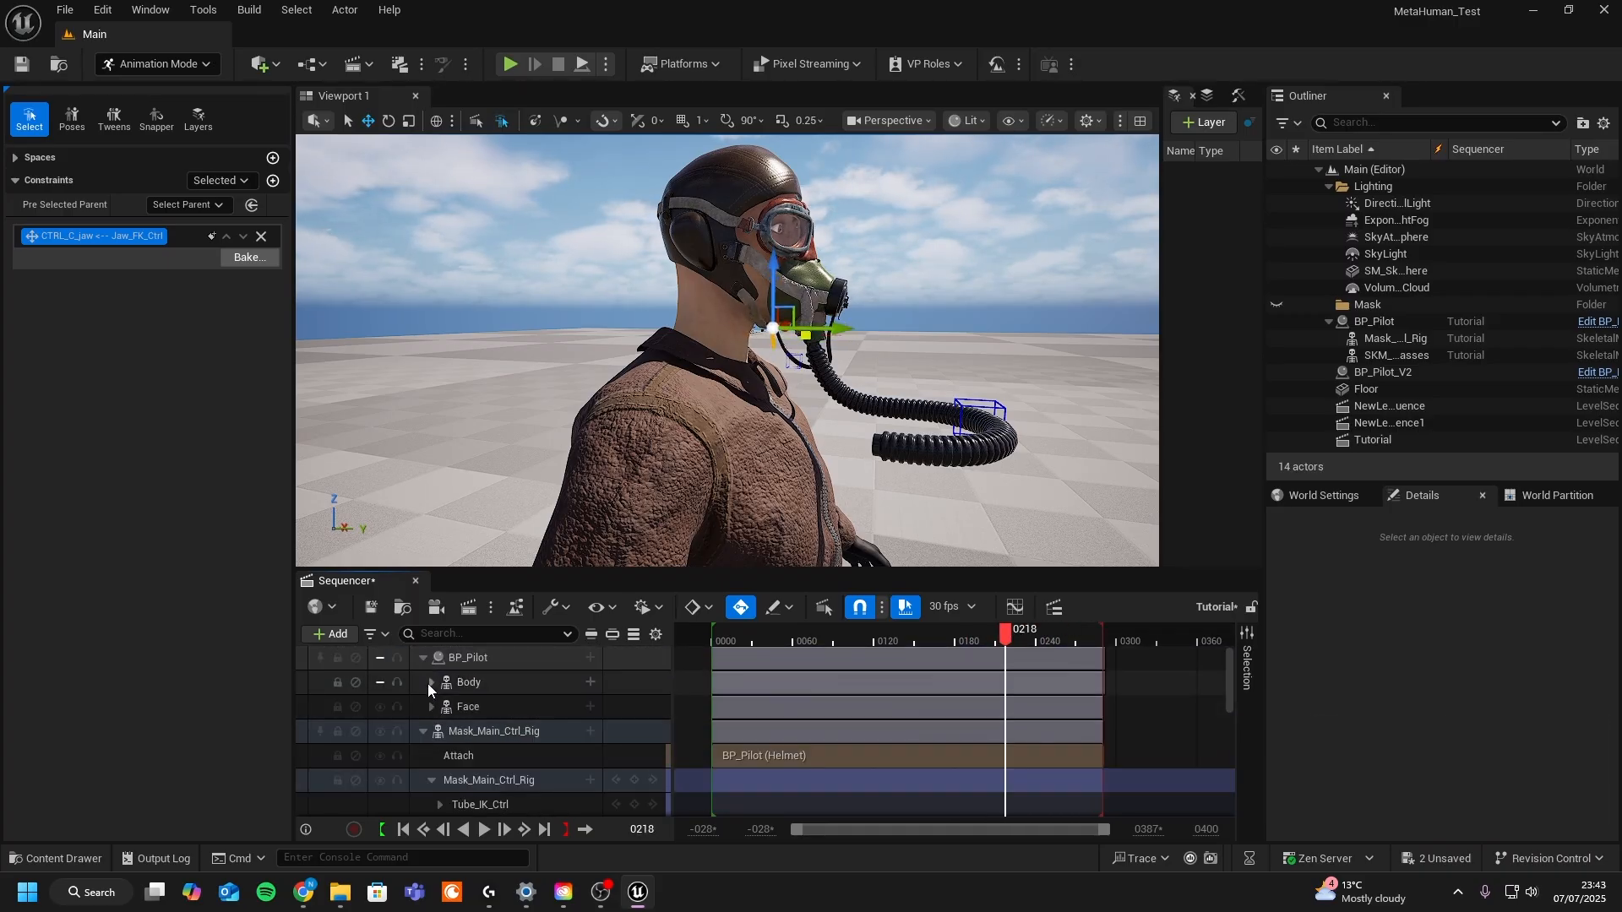
pyautogui.click(432, 683)
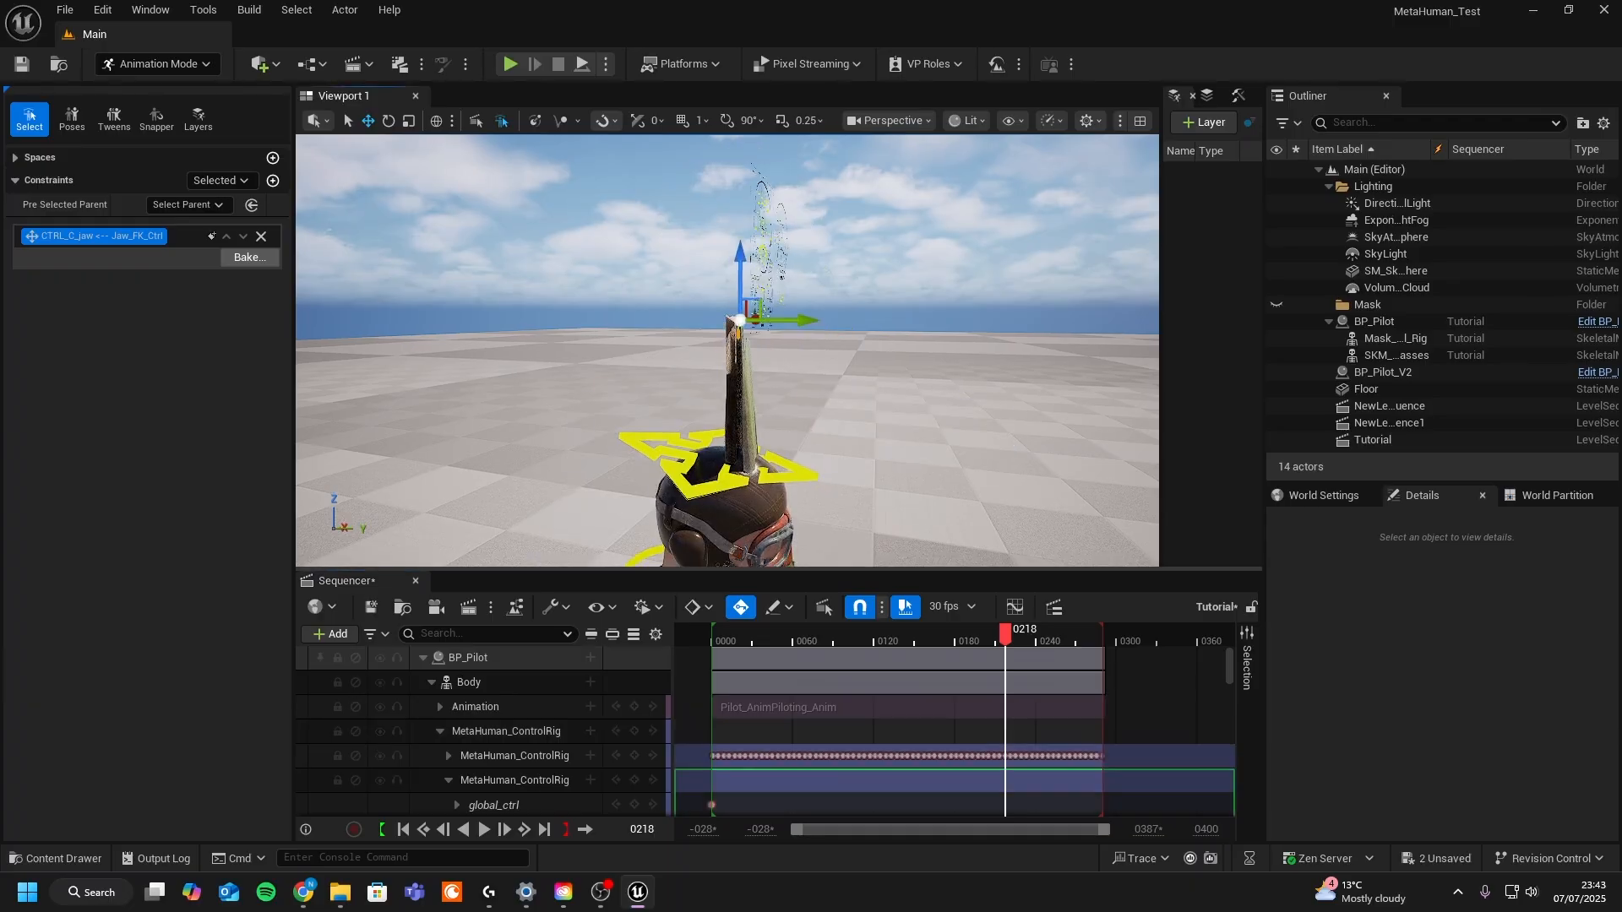
pyautogui.moveTo(704, 279); pyautogui.dragTo(704, 327, button='middle')
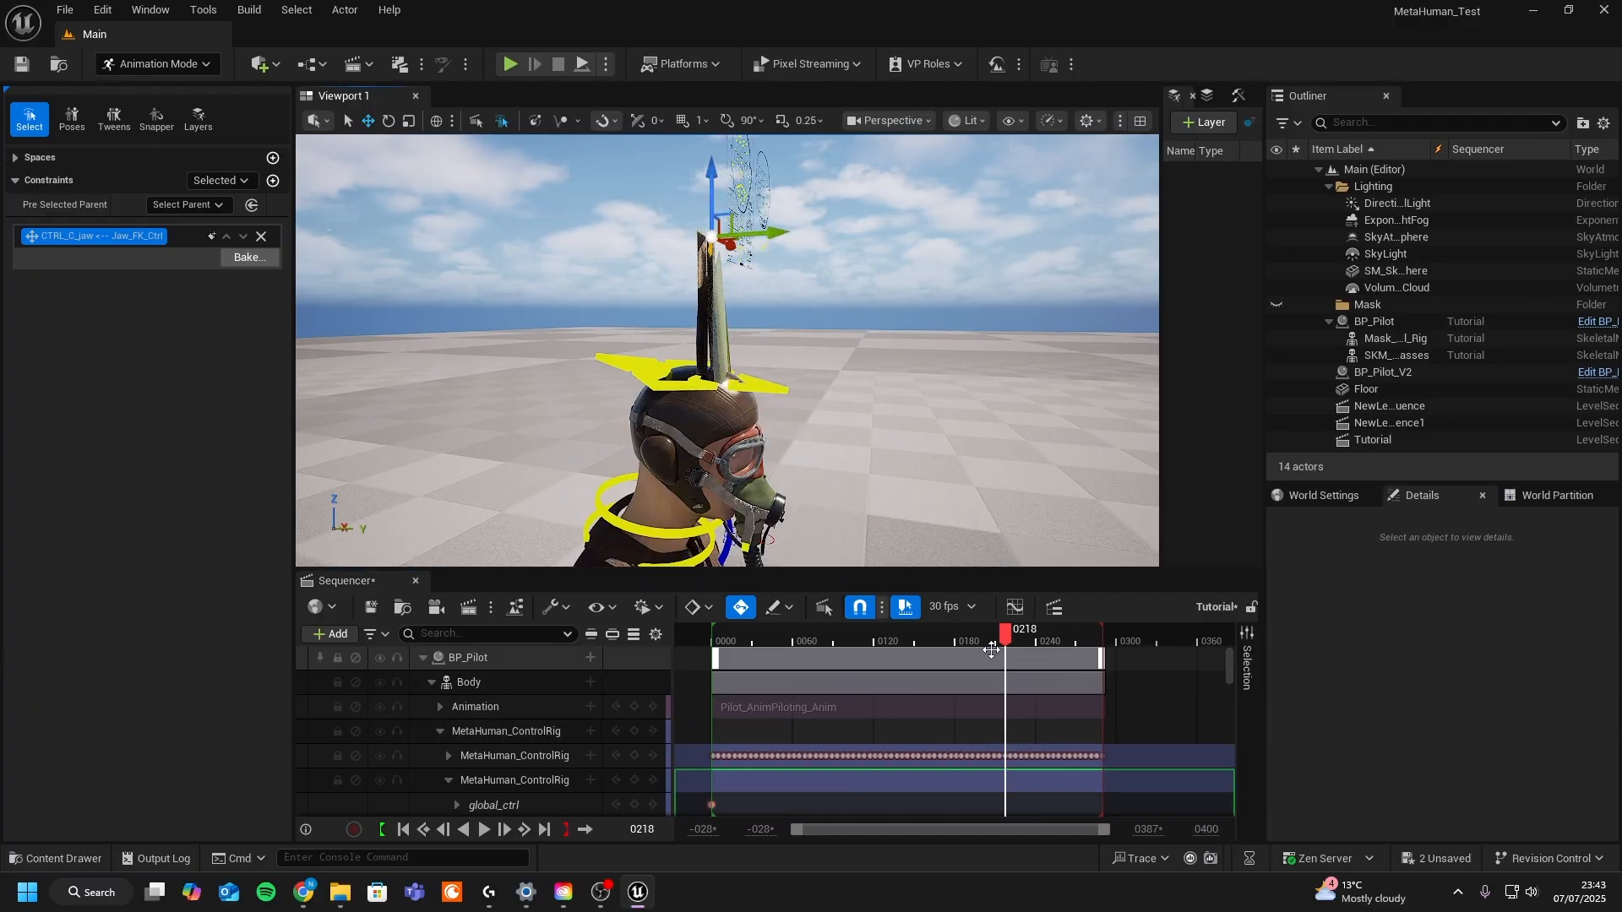
pyautogui.moveTo(997, 638); pyautogui.dragTo(930, 638)
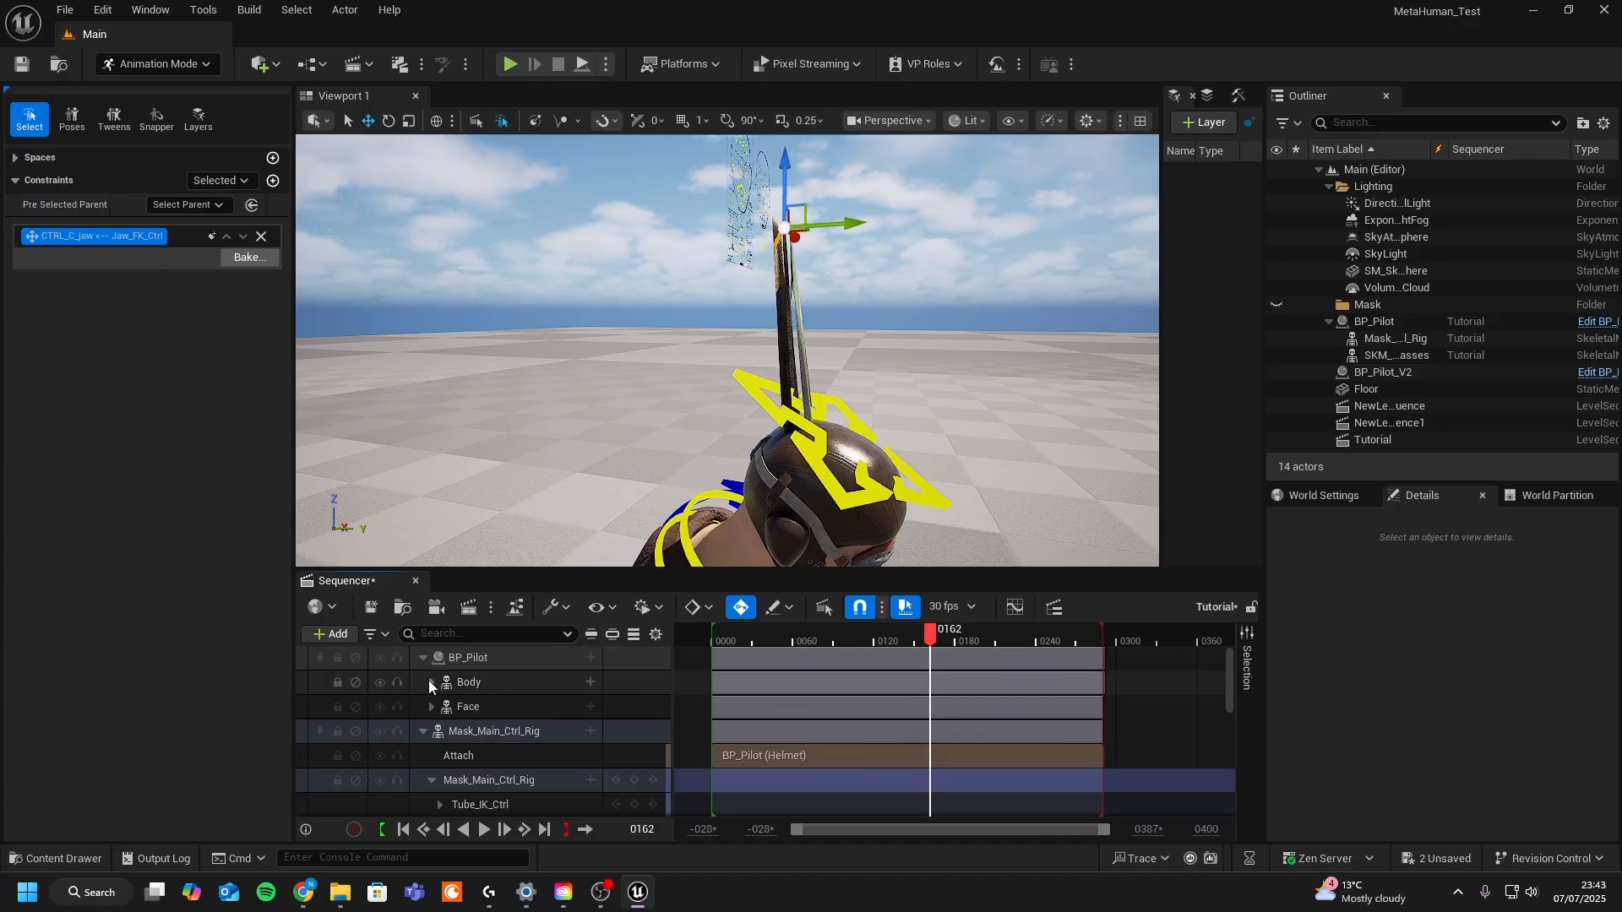
pyautogui.click(384, 732)
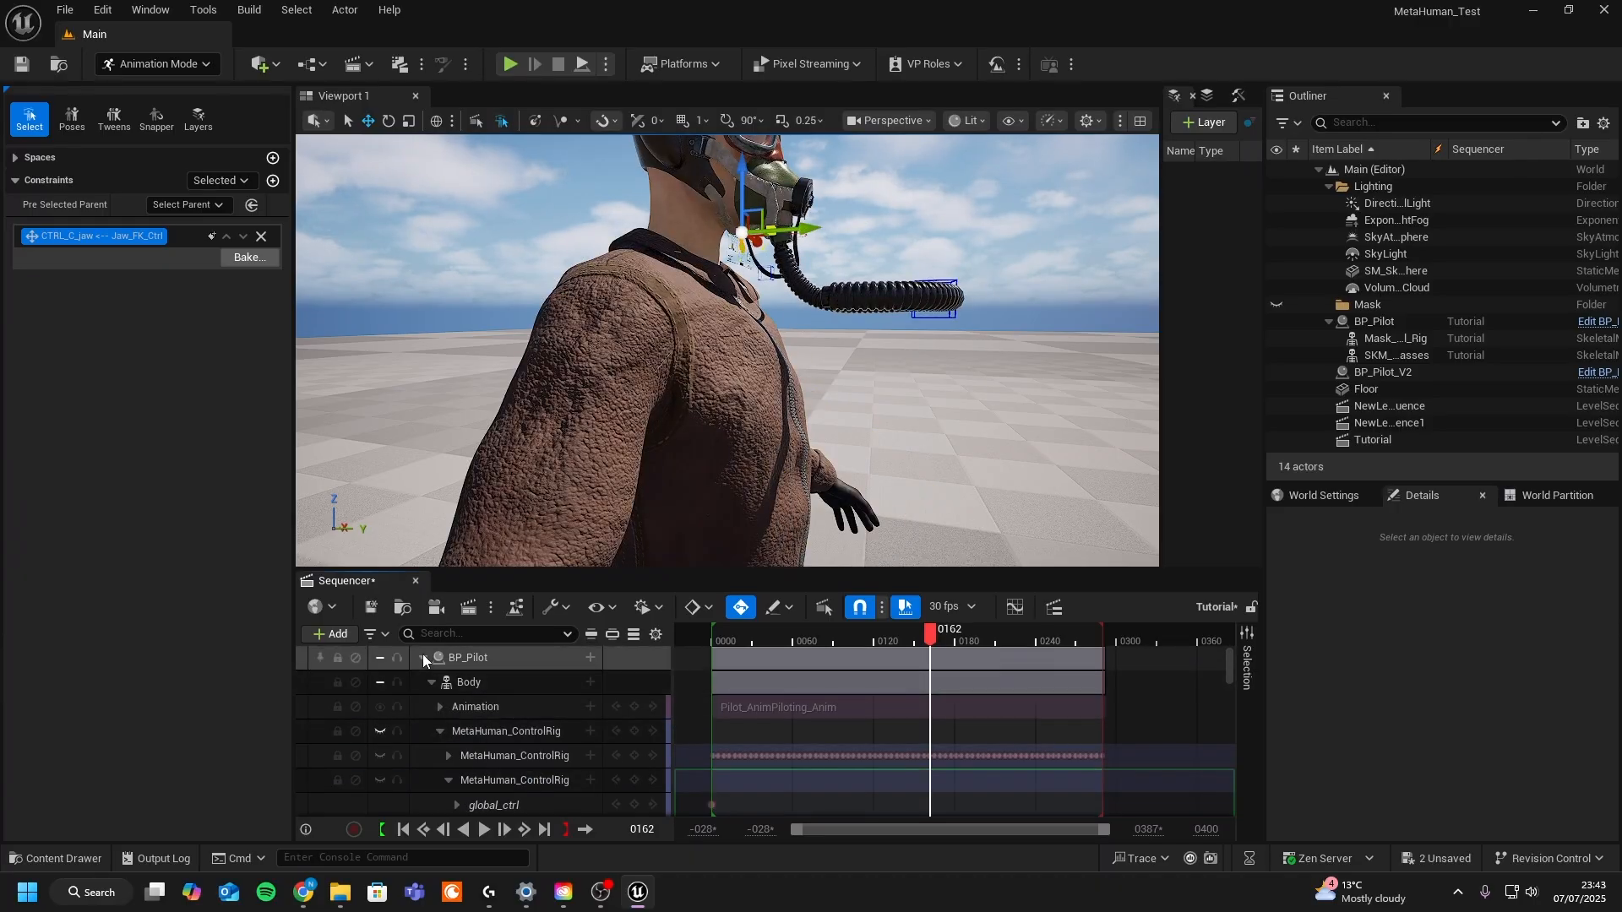
pyautogui.click(424, 657)
pyautogui.moveTo(827, 478); pyautogui.dragTo(878, 486, button='middle')
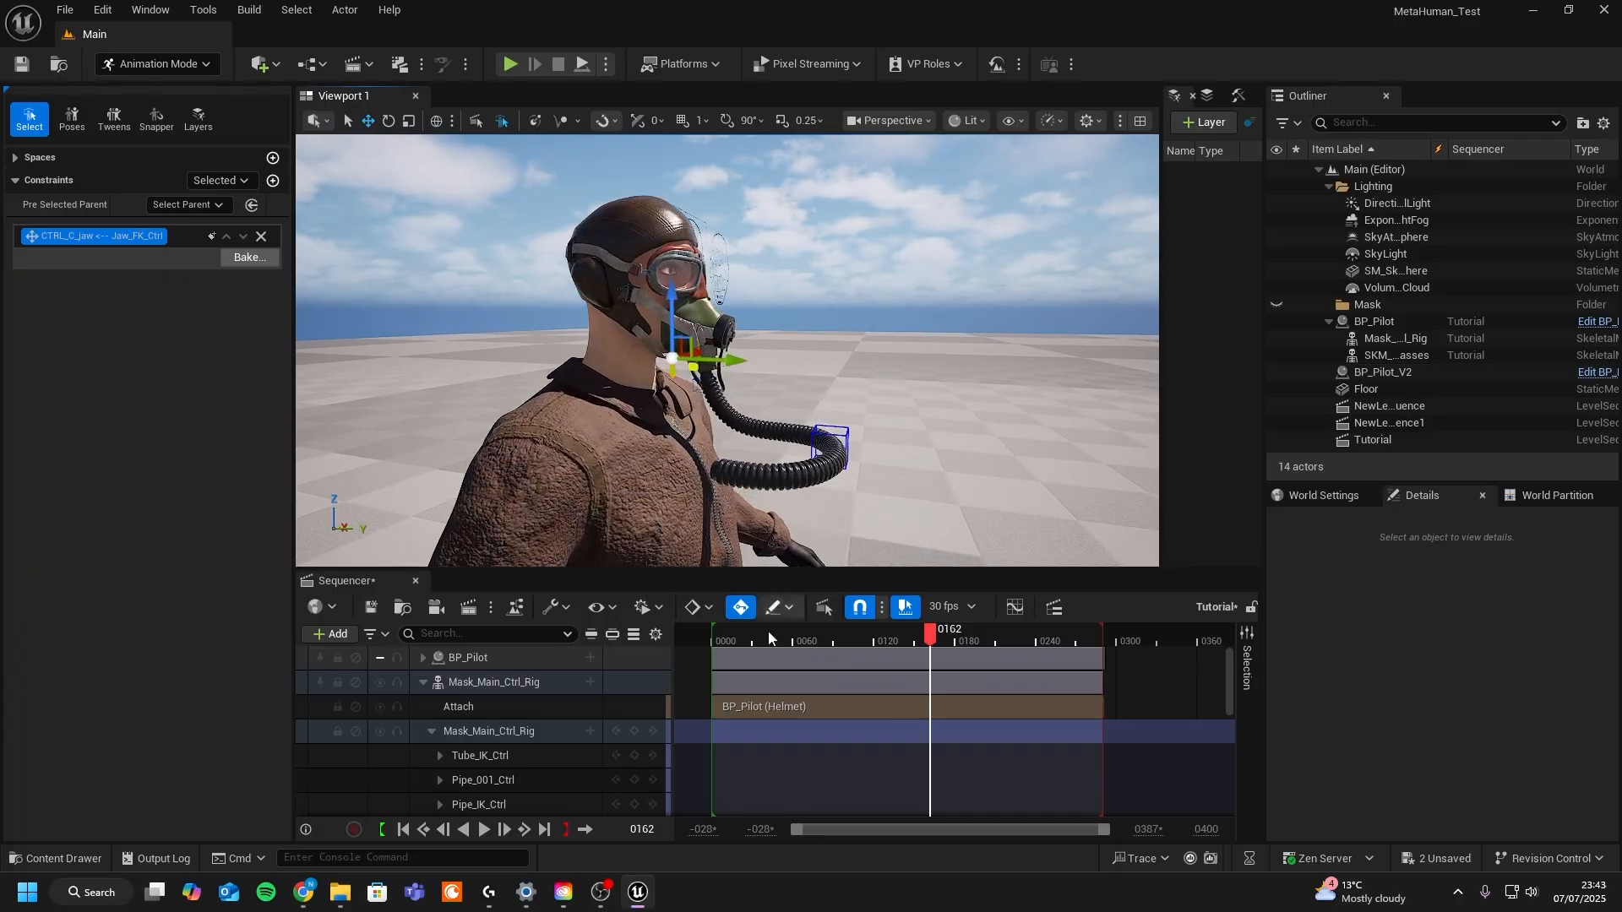
pyautogui.scroll(-3, 758, 723)
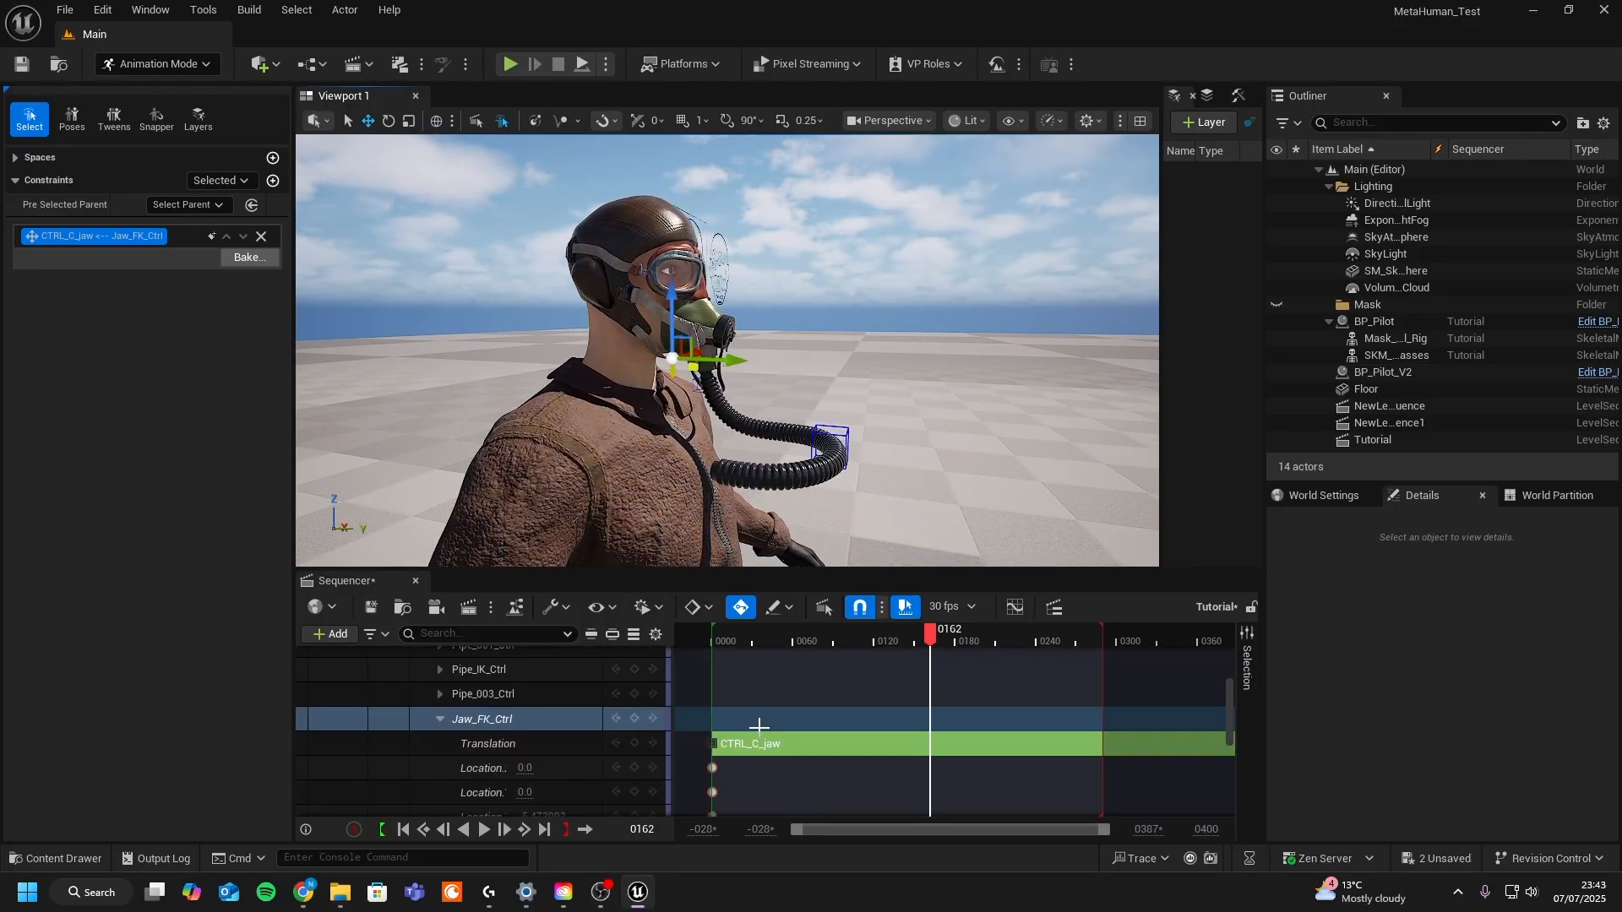
pyautogui.click(720, 642)
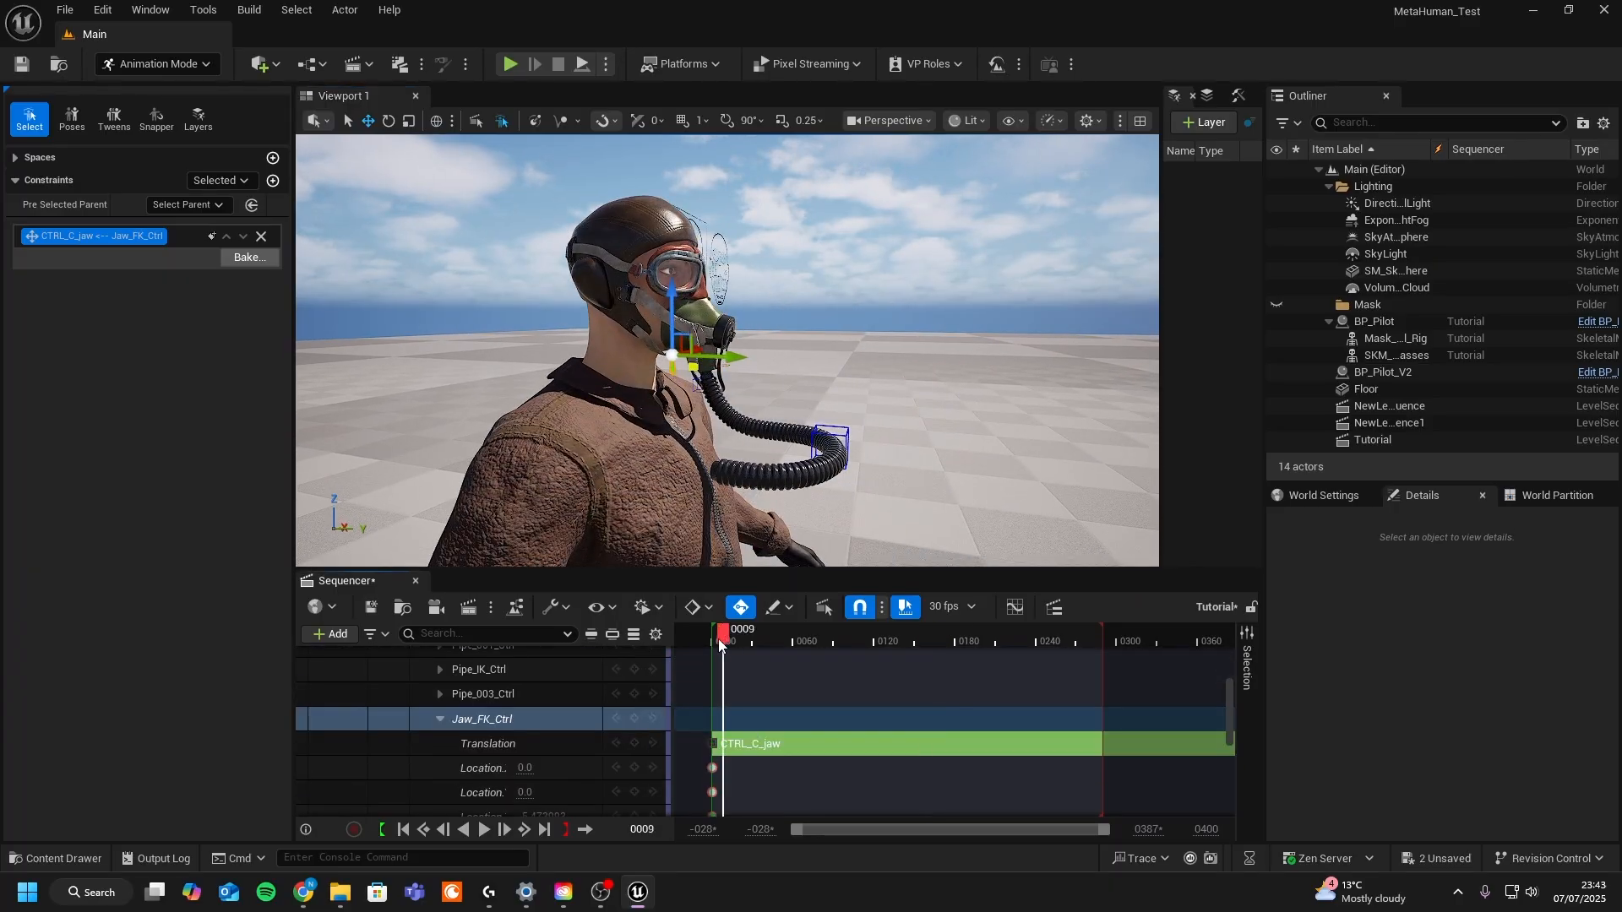
pyautogui.moveTo(714, 640); pyautogui.dragTo(711, 641)
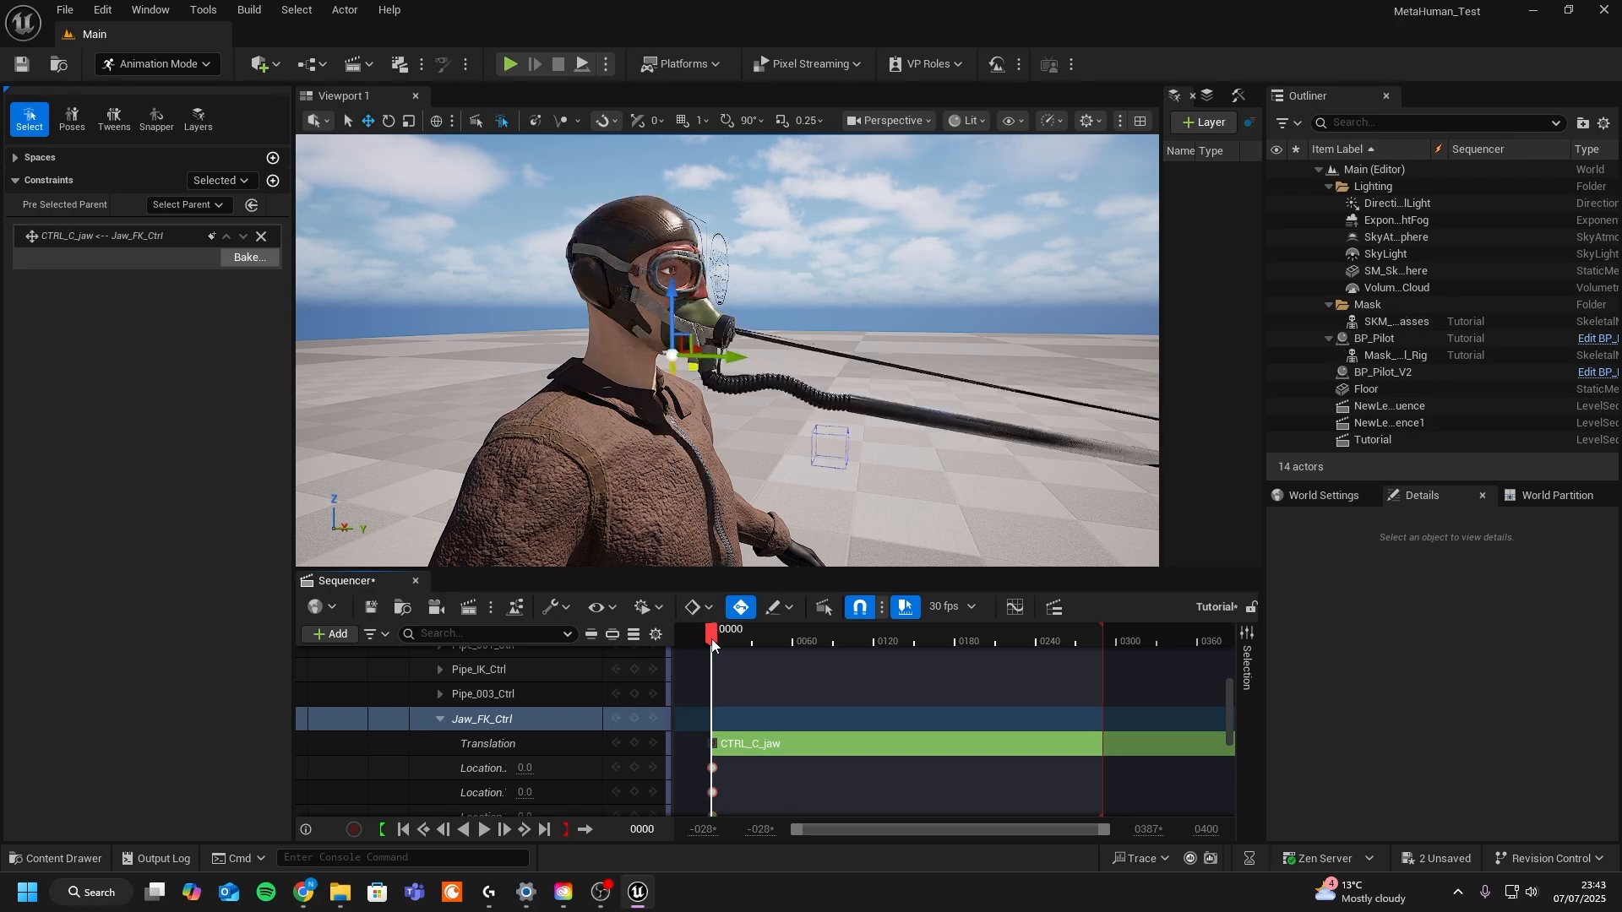
# - Bake the CTRL_C_jaw to Jaw_FK_Ctrl constraint into keys on the Jaw_FK_Ctrl location channels
pyautogui.click(246, 260)
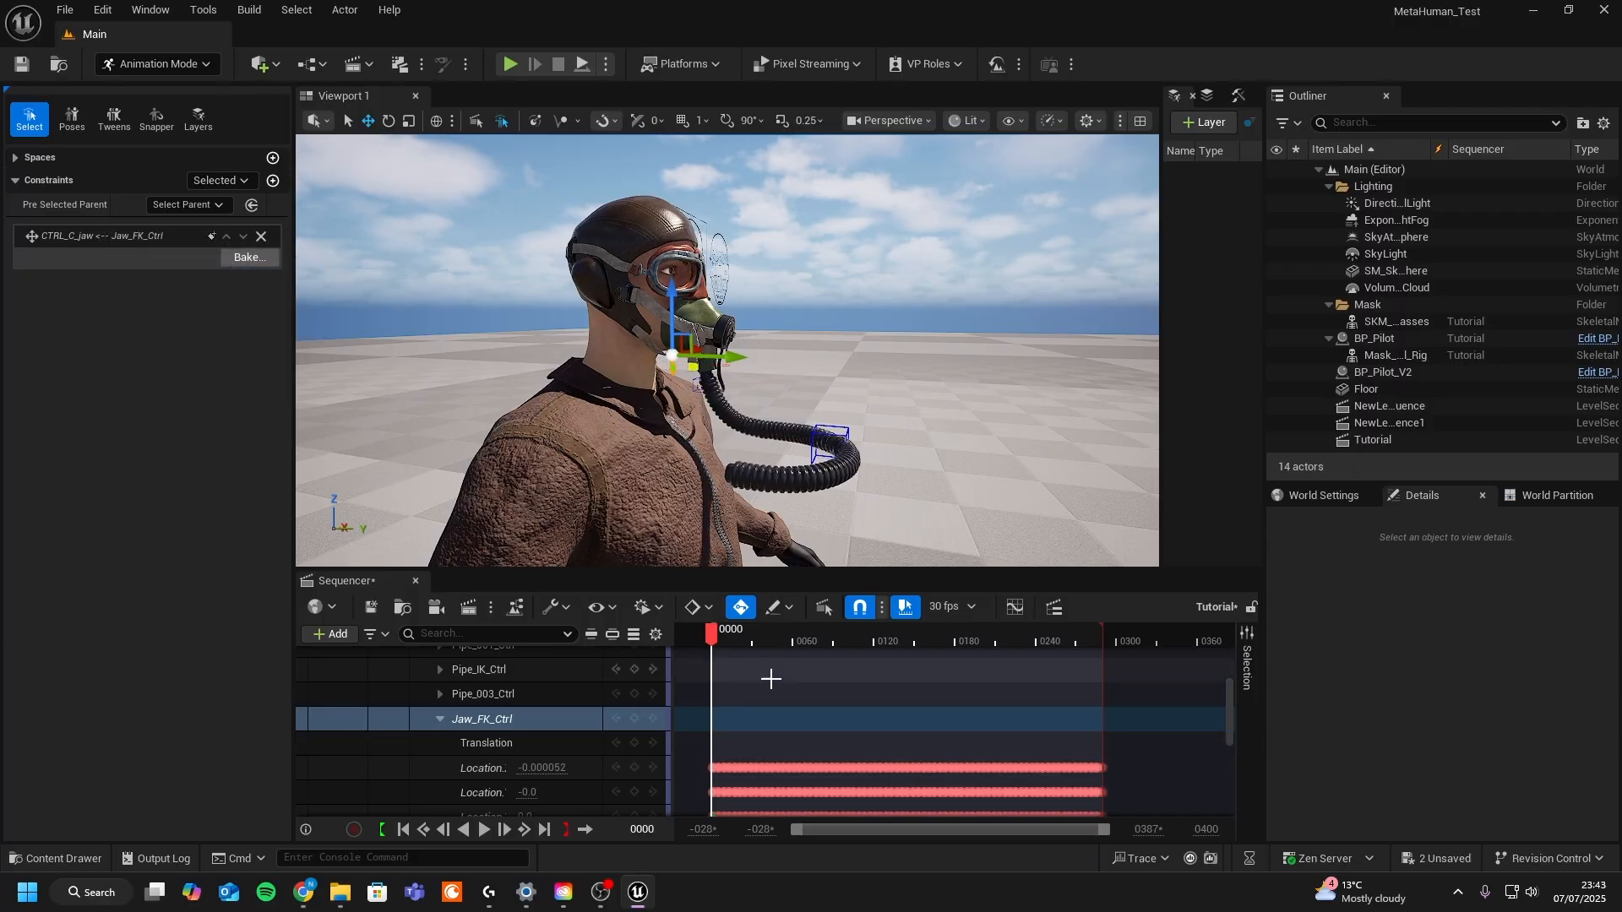
pyautogui.scroll(-1, 556, 765)
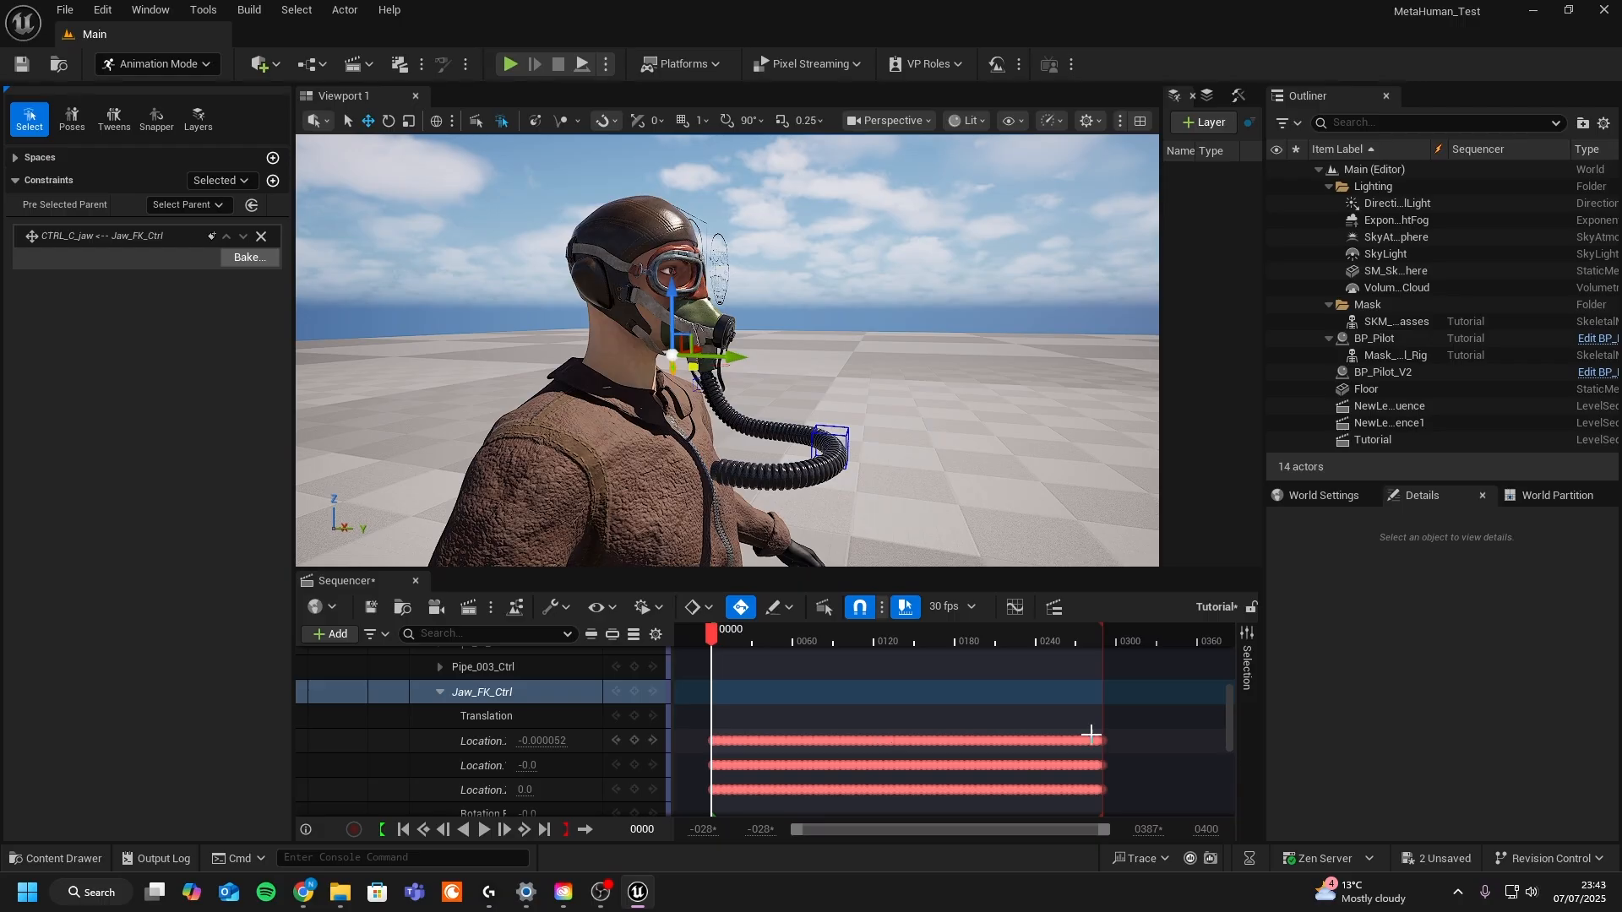
pyautogui.moveTo(1139, 769); pyautogui.dragTo(701, 733)
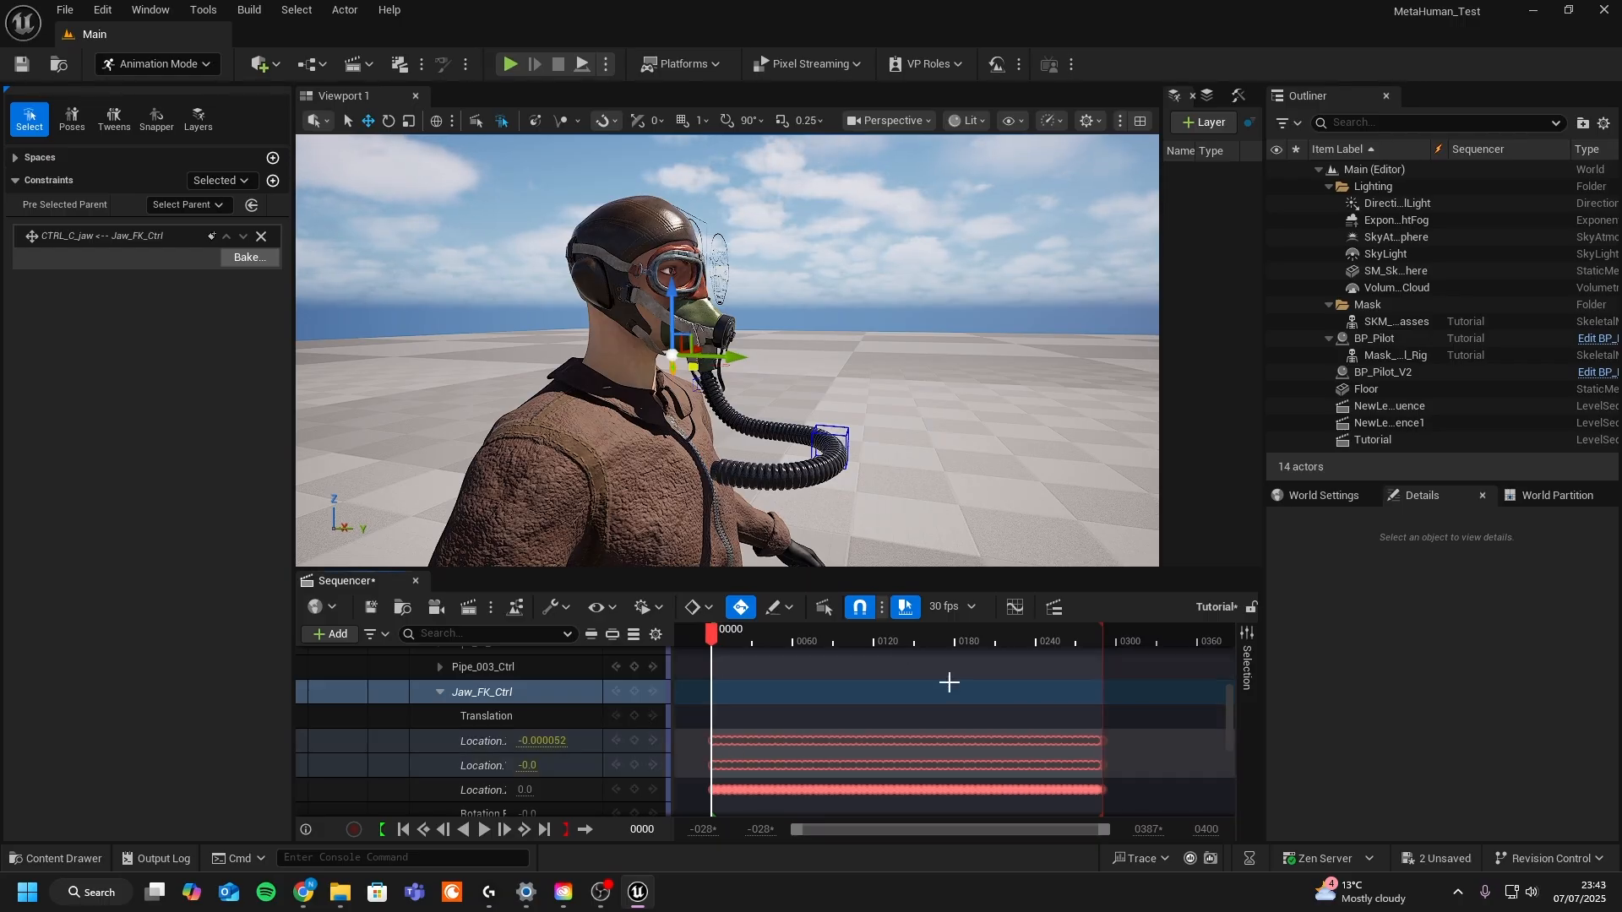
pyautogui.click(700, 720)
# - Expand BP_Pilot and show the body's MetaHuman_ControlRig controls in the viewport
pyautogui.scroll(5, 474, 716)
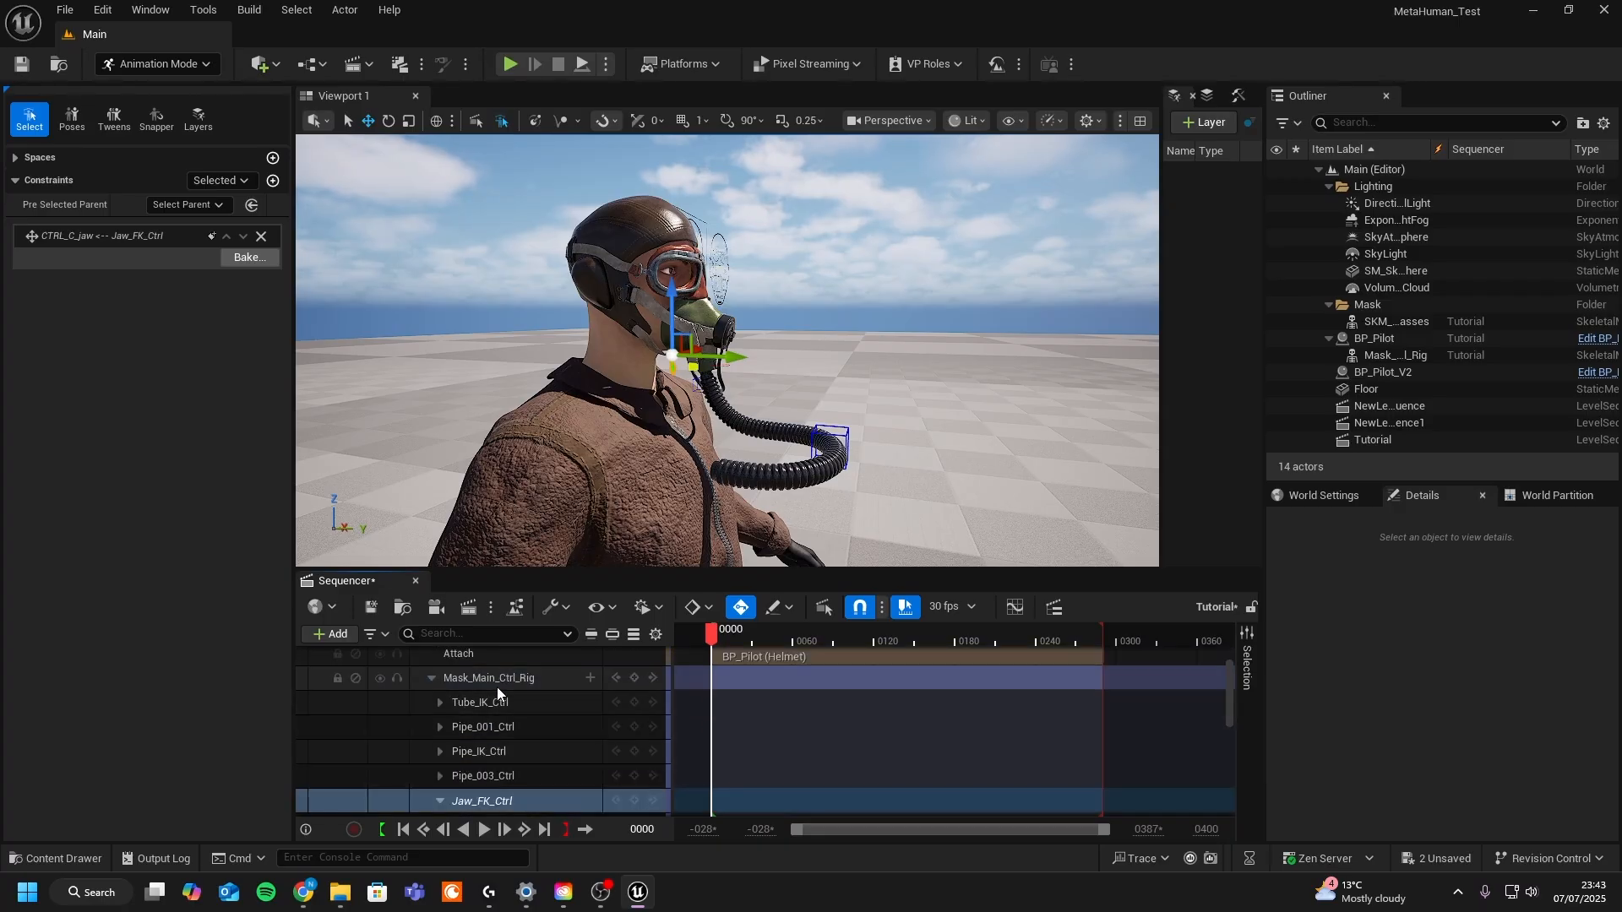
pyautogui.click(425, 658)
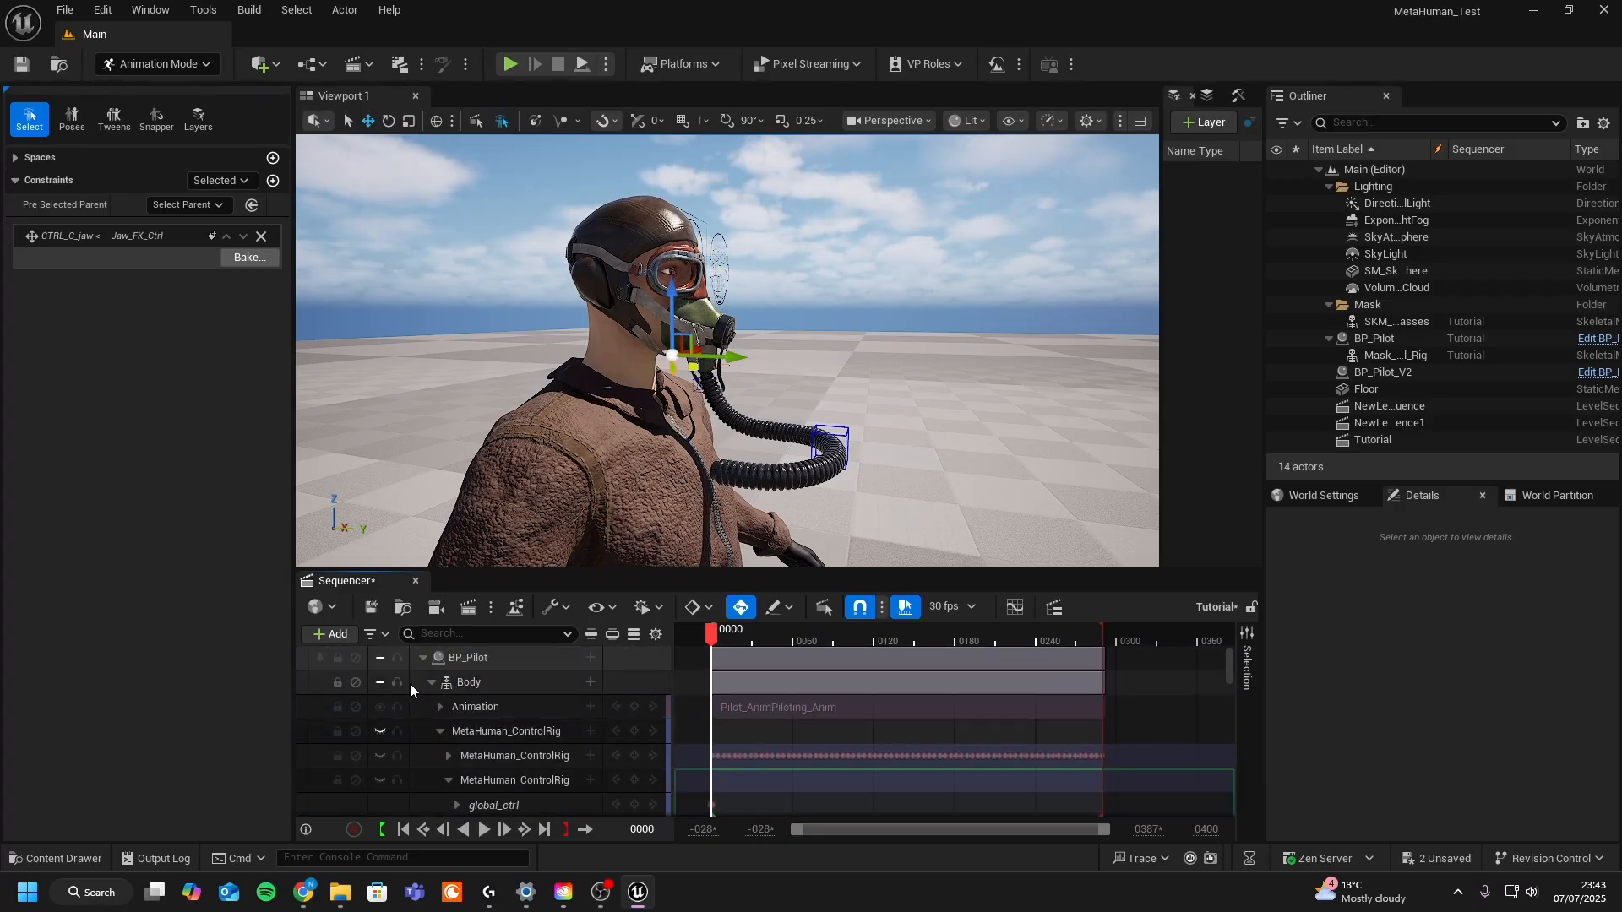
pyautogui.click(382, 730)
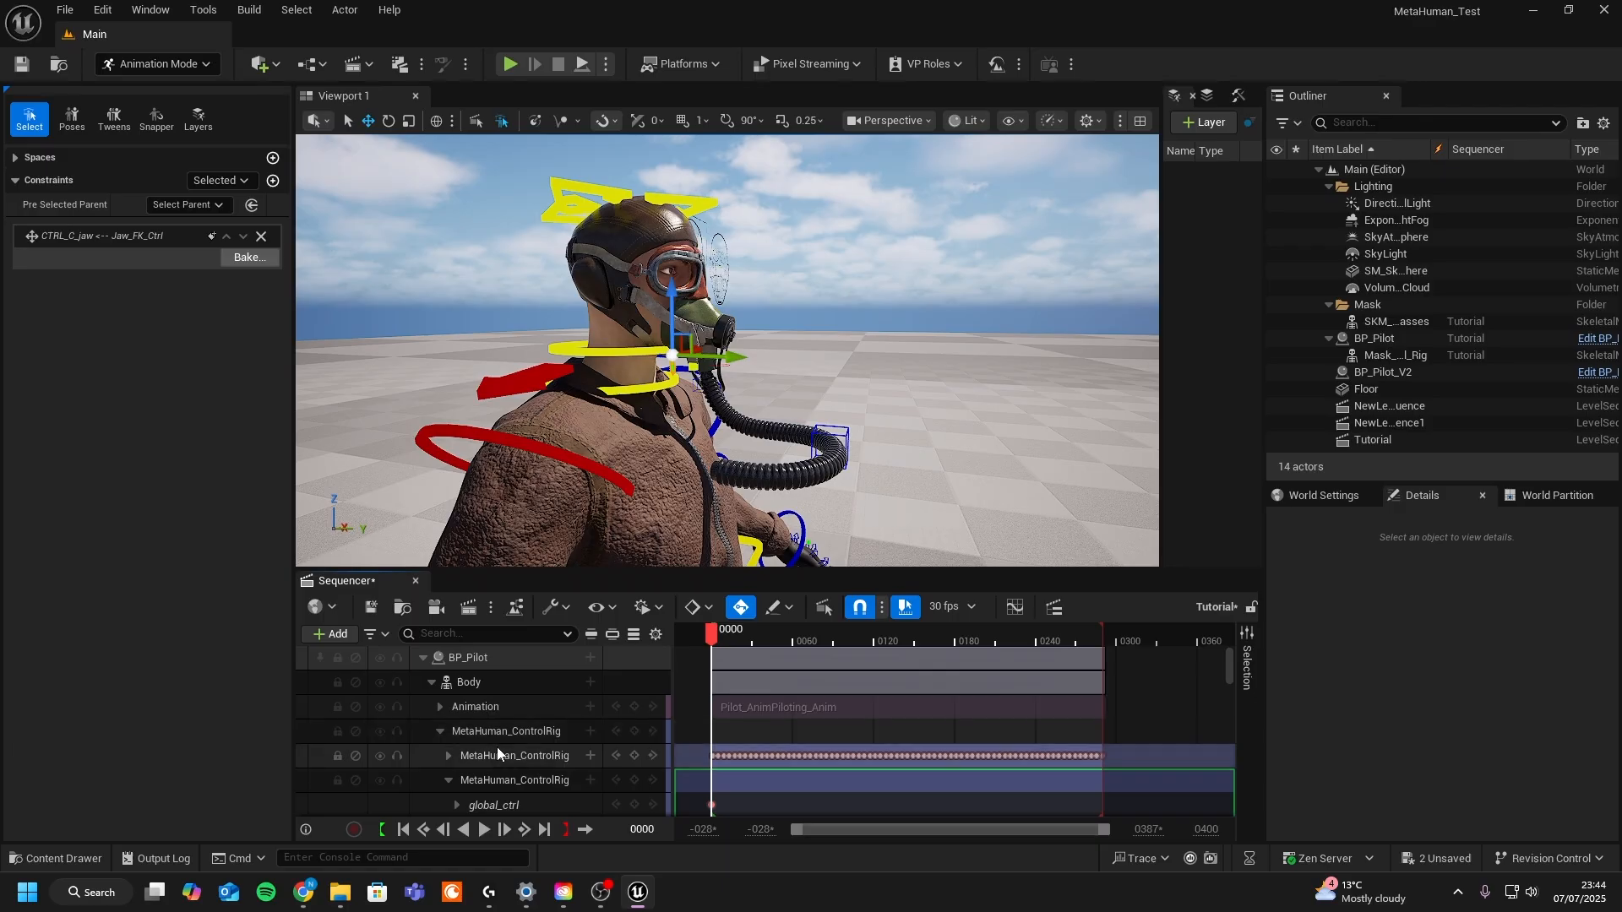
# - Scrub the timeline and orbit around the pilot to inspect the body control rig controls
pyautogui.moveTo(710, 636); pyautogui.dragTo(714, 643)
pyautogui.keyDown('alt'); pyautogui.moveTo(775, 418); pyautogui.dragTo(784, 405); pyautogui.keyUp('alt')
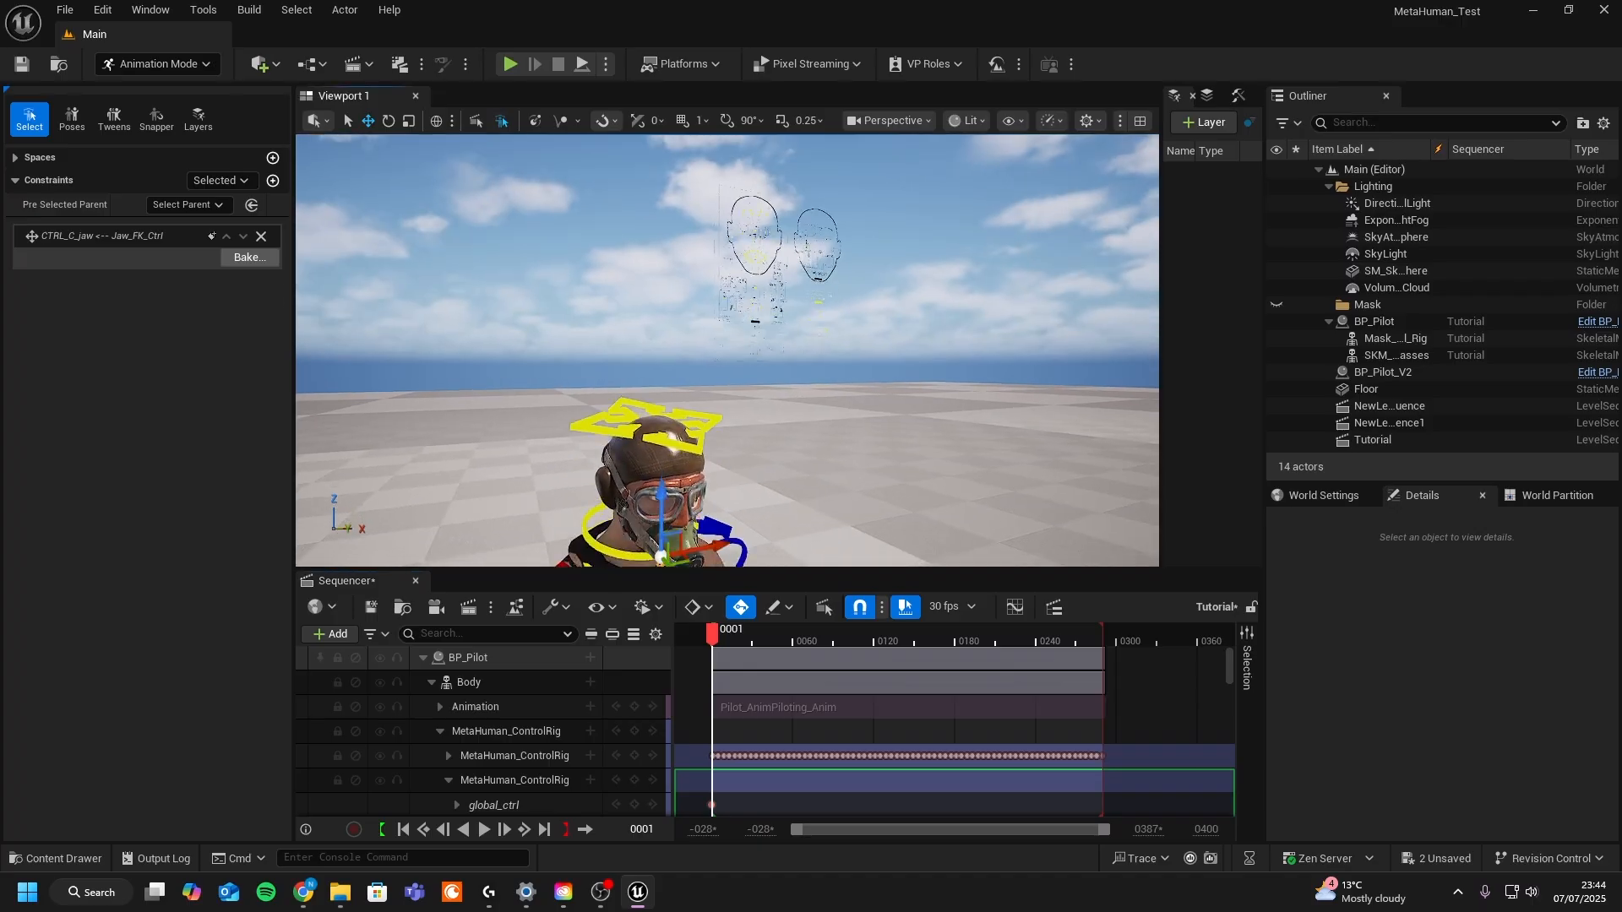
pyautogui.keyDown('alt'); pyautogui.moveTo(784, 406); pyautogui.dragTo(788, 384, button='middle'); pyautogui.keyUp('alt')
pyautogui.keyDown('alt'); pyautogui.moveTo(788, 384); pyautogui.dragTo(837, 377); pyautogui.keyUp('alt')
pyautogui.click(790, 381)
pyautogui.scroll(6, 790, 380)
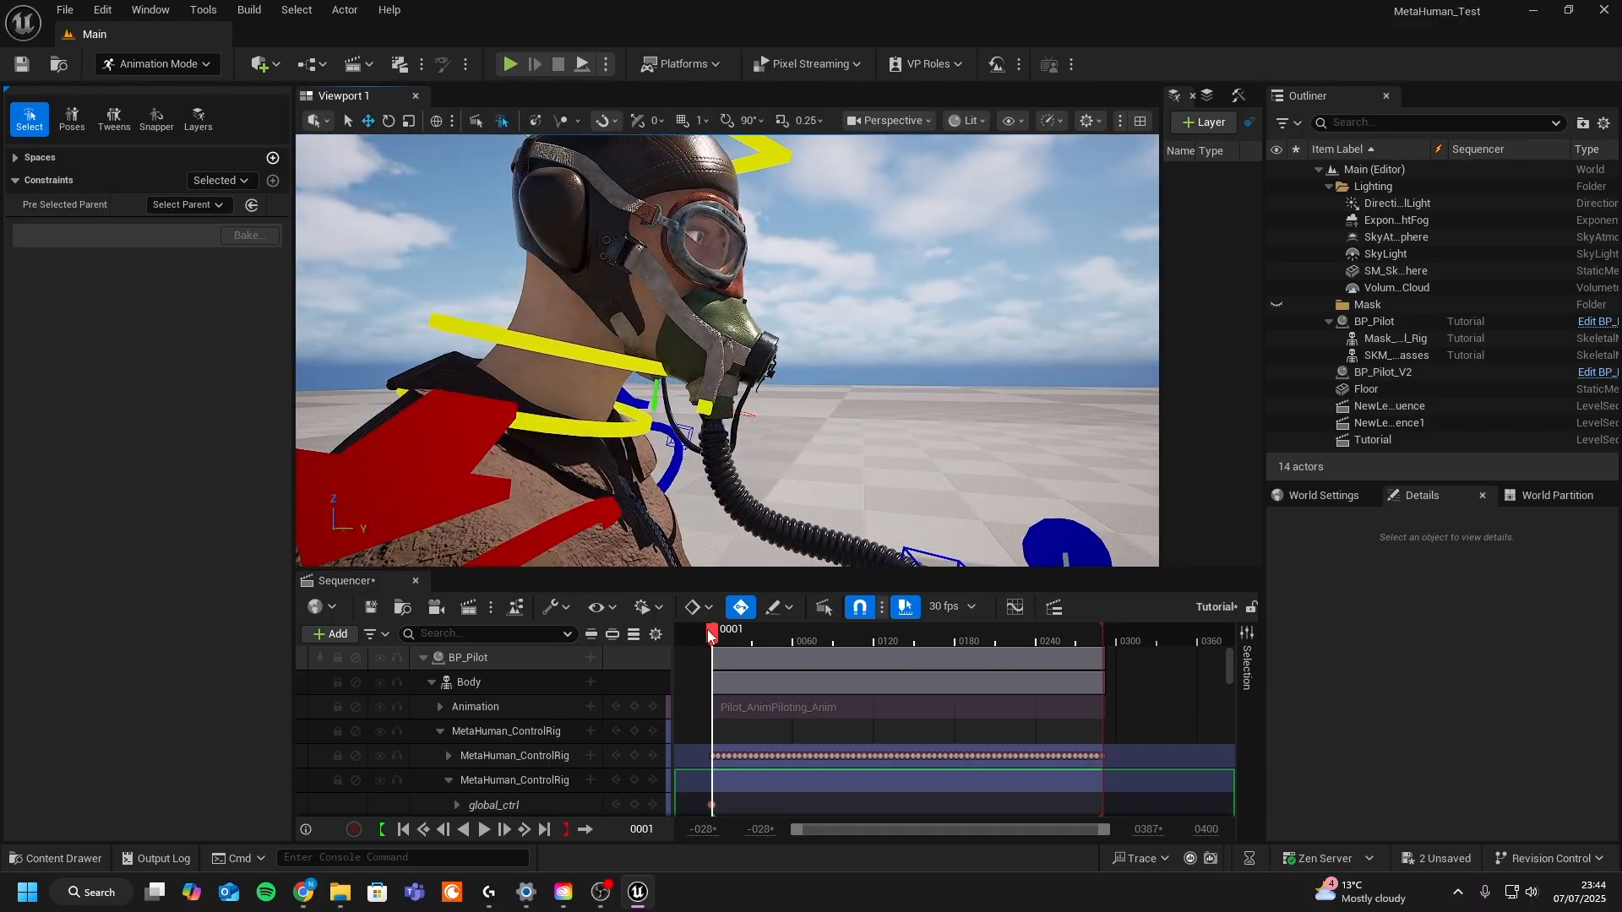
pyautogui.moveTo(712, 633); pyautogui.dragTo(786, 632)
pyautogui.scroll(-2, 422, 676)
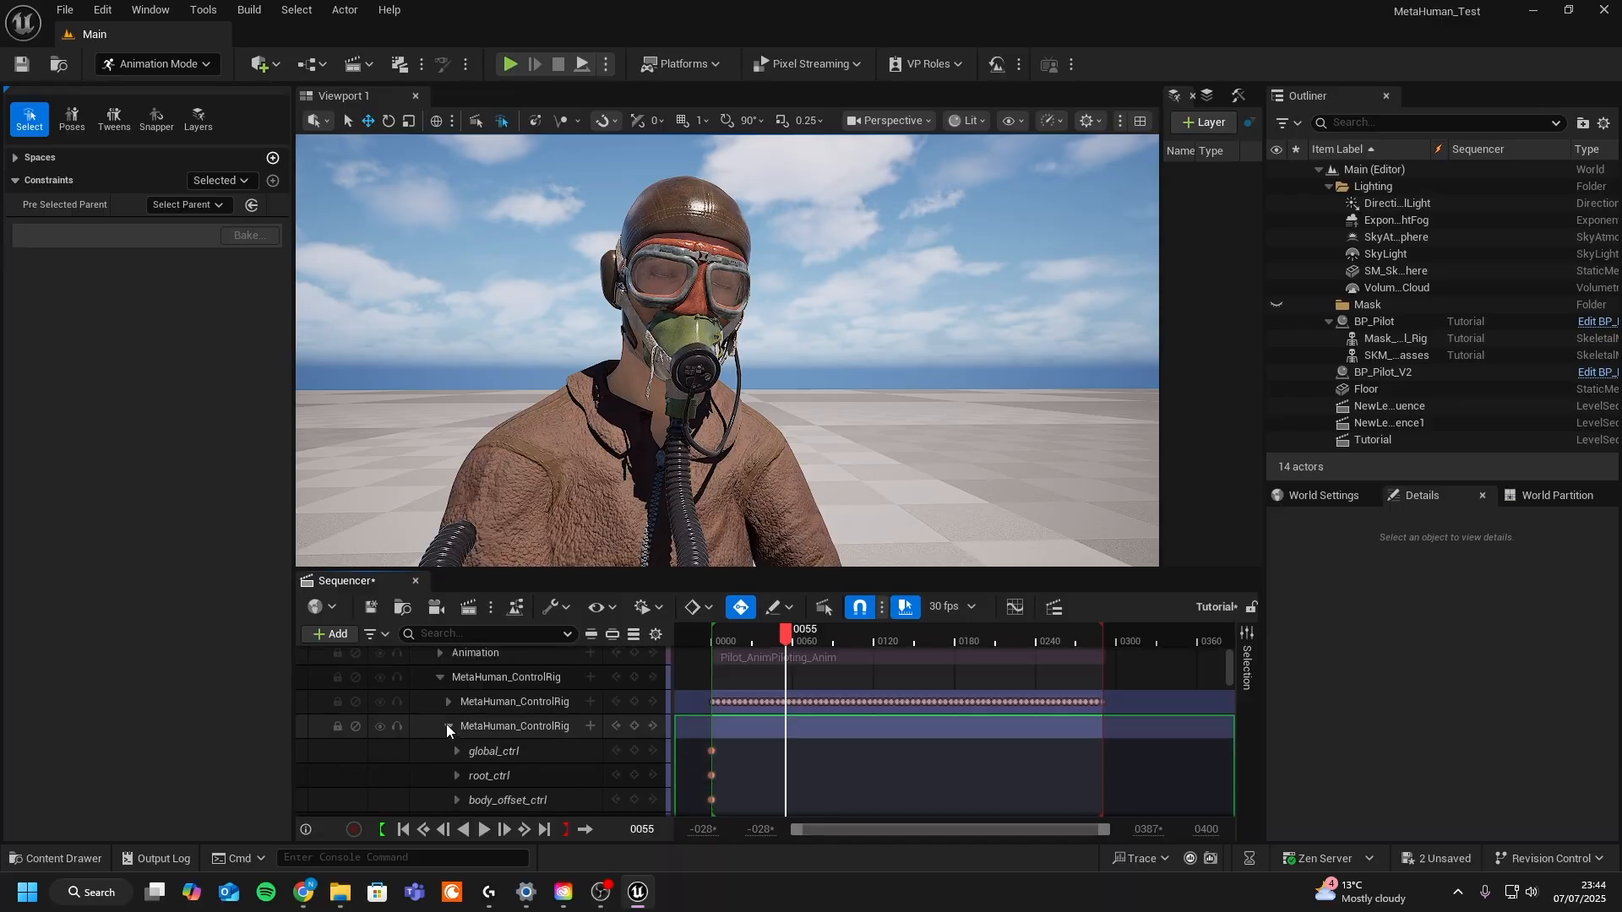
# - Select neck_02_ctrl on the body's additive control rig layer and rotate the neck at frame 24
pyautogui.click(507, 725)
pyautogui.press('g')
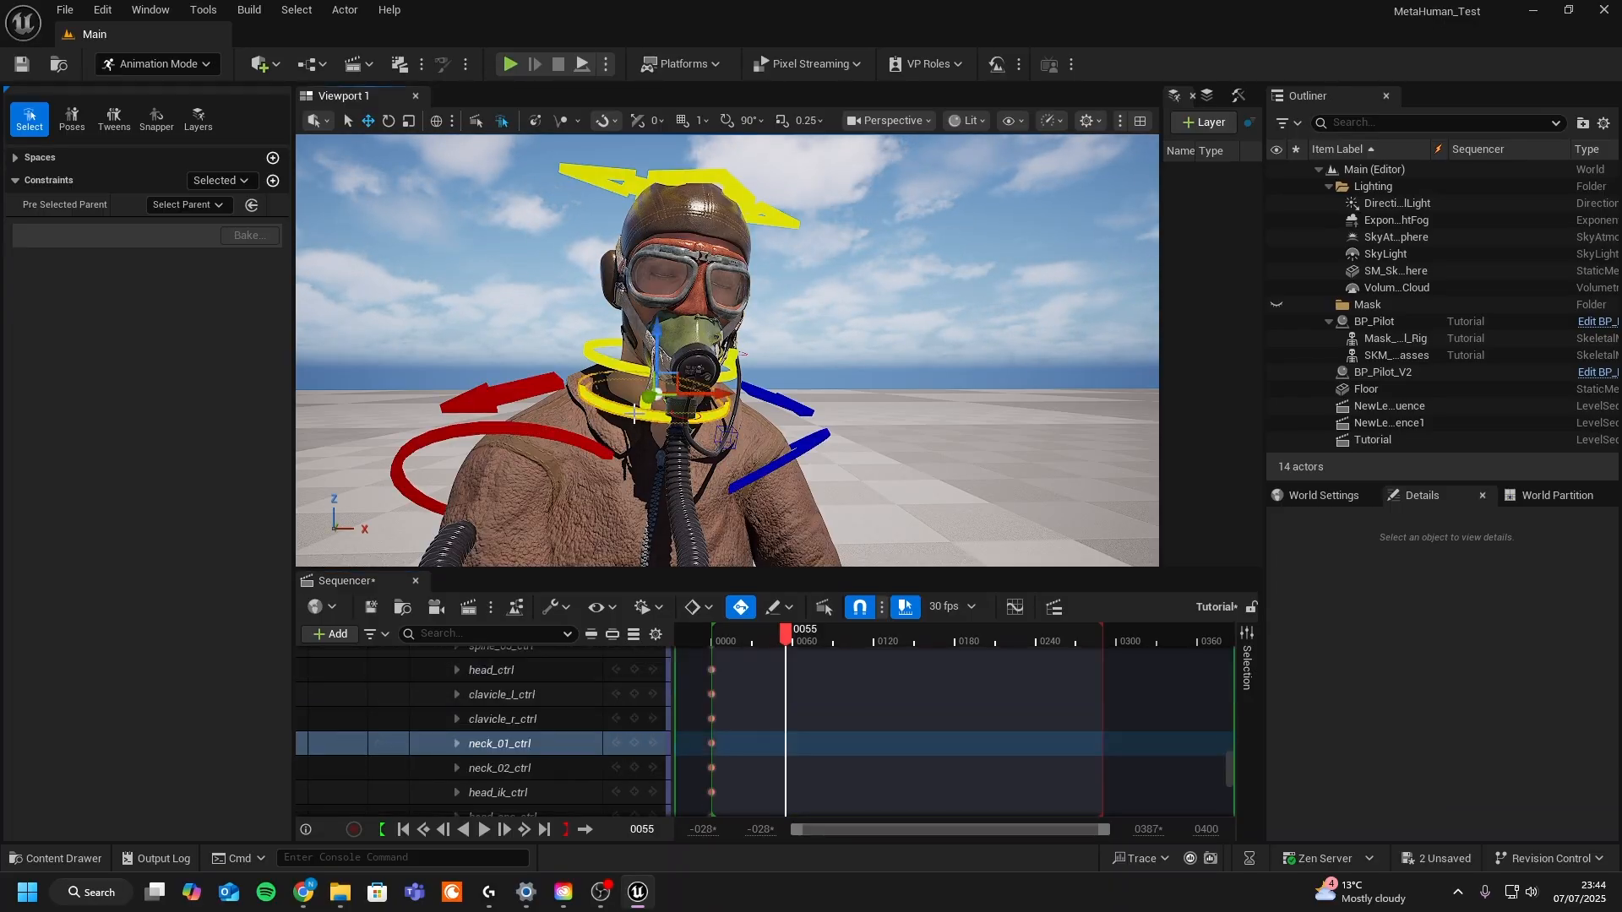
pyautogui.click(625, 372)
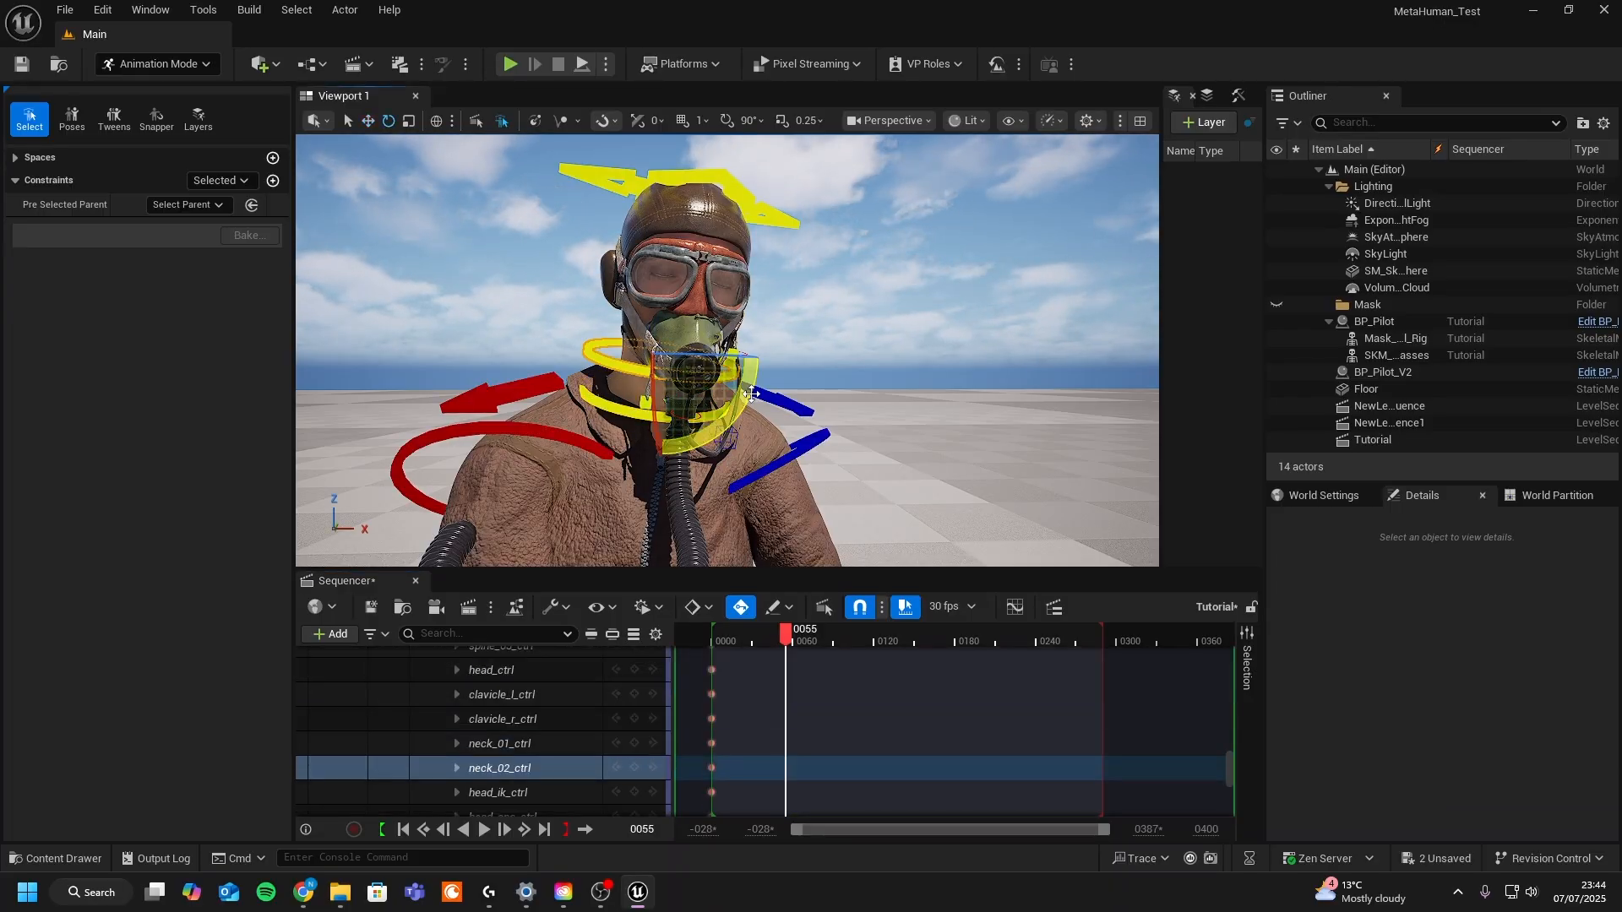
pyautogui.click(779, 607)
pyautogui.click(673, 427)
pyautogui.moveTo(649, 424); pyautogui.dragTo(666, 397)
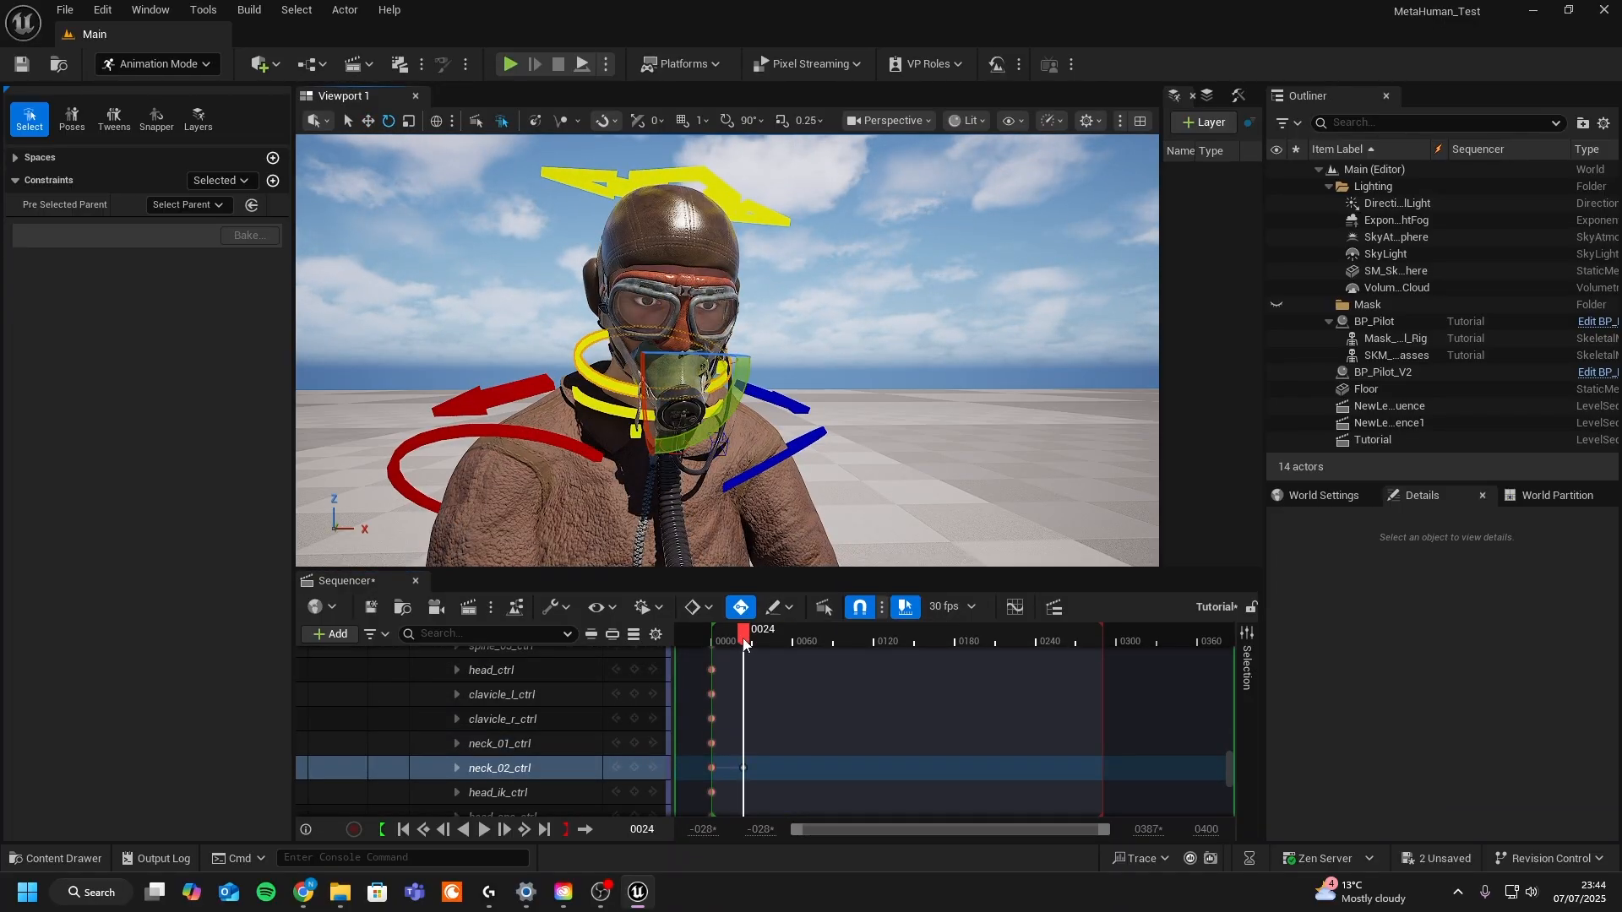
# - Key further neck_02_ctrl rotations at several frames up to about frame 142 to animate head turns
pyautogui.moveTo(743, 635); pyautogui.dragTo(826, 635)
pyautogui.moveTo(692, 423); pyautogui.dragTo(708, 404)
pyautogui.moveTo(826, 635); pyautogui.dragTo(759, 635)
pyautogui.moveTo(686, 396); pyautogui.dragTo(718, 376)
pyautogui.moveTo(758, 635); pyautogui.dragTo(862, 635)
pyautogui.moveTo(659, 397); pyautogui.dragTo(617, 406)
pyautogui.moveTo(863, 635); pyautogui.dragTo(903, 635)
pyautogui.moveTo(608, 398); pyautogui.dragTo(642, 389)
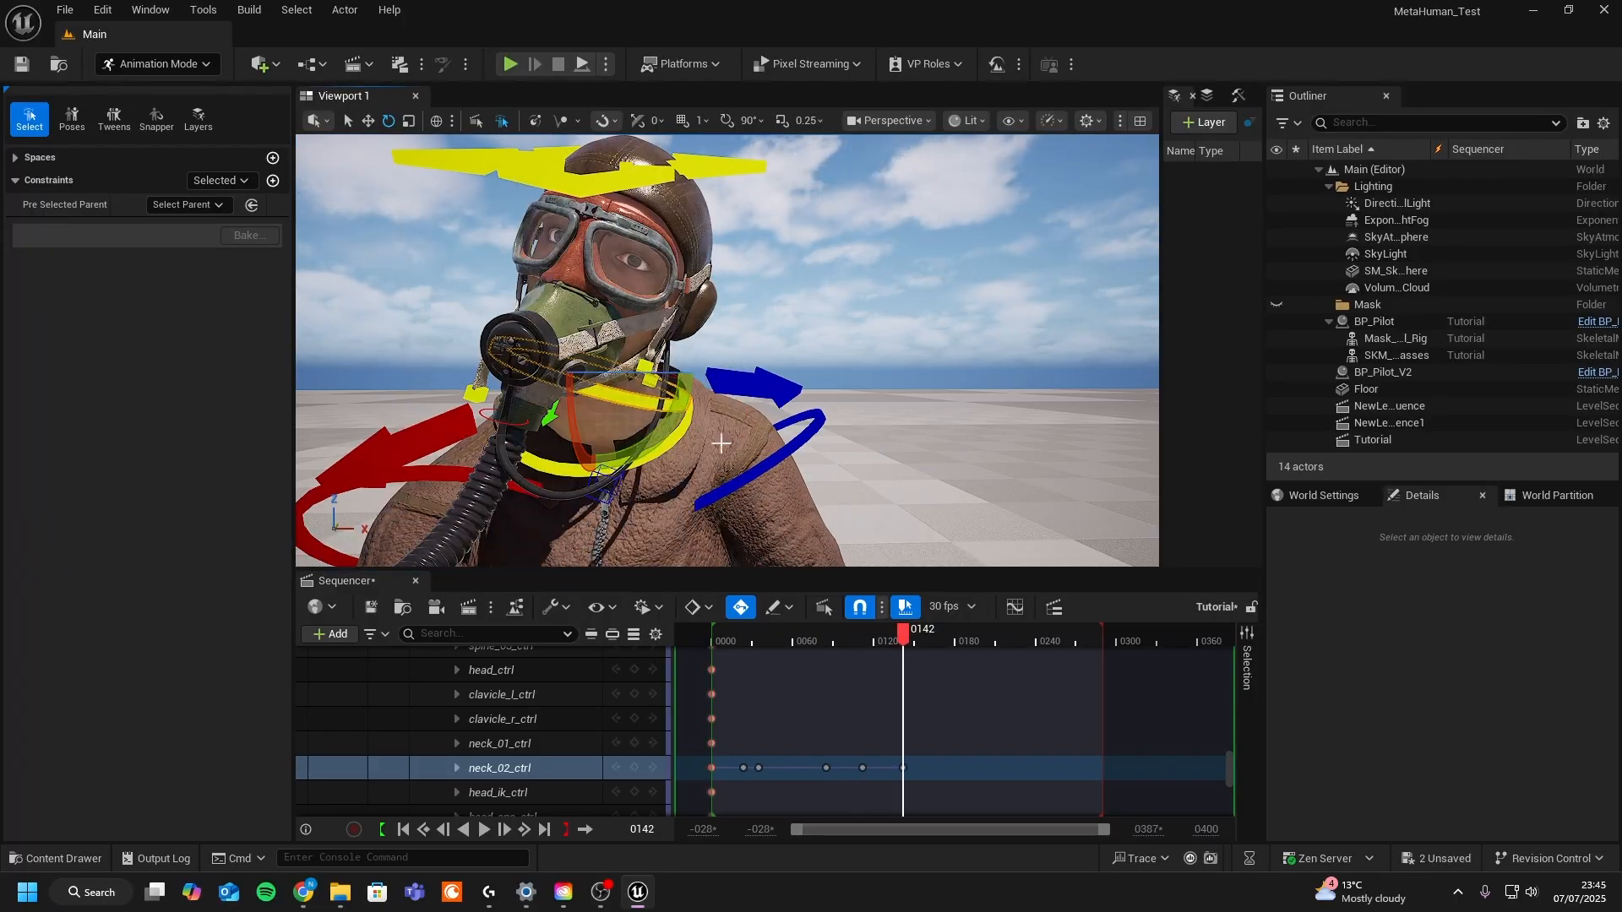
# - Play back and scrub the sequence to review the neck animation
pyautogui.press('g')
pyautogui.click(794, 635)
pyautogui.press('space')
pyautogui.moveTo(794, 422); pyautogui.dragTo(811, 456, button='right')
pyautogui.press('g')
pyautogui.moveTo(1006, 636); pyautogui.dragTo(926, 640)
# - Try to select and move the mask's breathing tube control around frame 160
pyautogui.click(561, 482)
pyautogui.press('r')
pyautogui.scroll(-6, 561, 482)
pyautogui.press('Escape')
pyautogui.click(632, 415)
pyautogui.scroll(4, 632, 415)
pyautogui.press('w')
pyautogui.moveTo(602, 449); pyautogui.dragTo(684, 501)
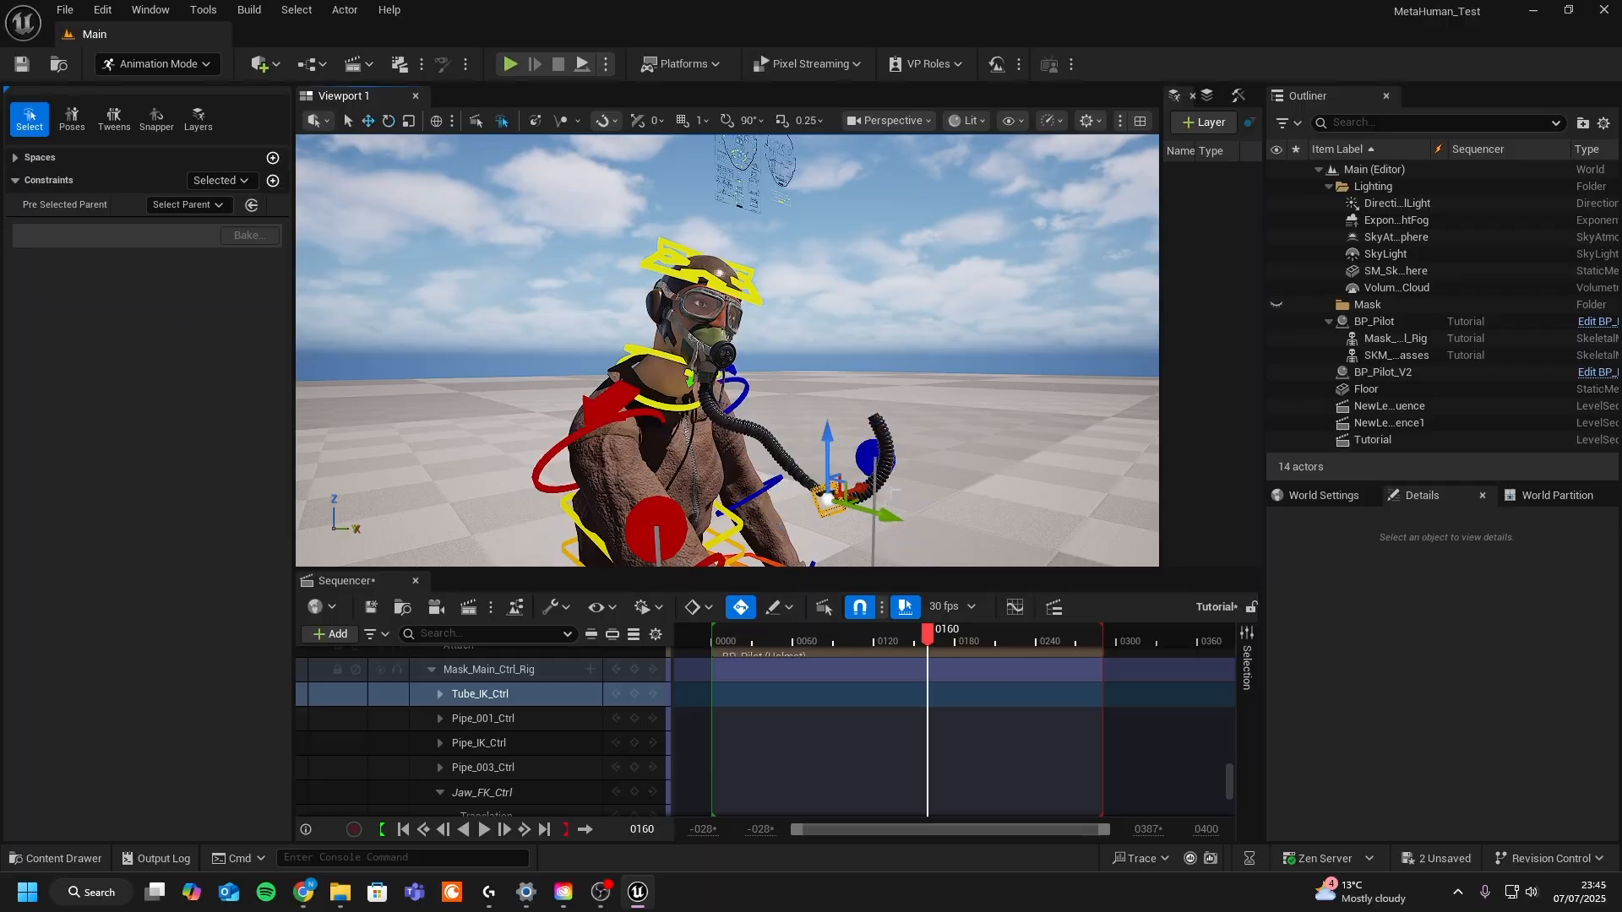
pyautogui.moveTo(894, 493); pyautogui.dragTo(832, 480)
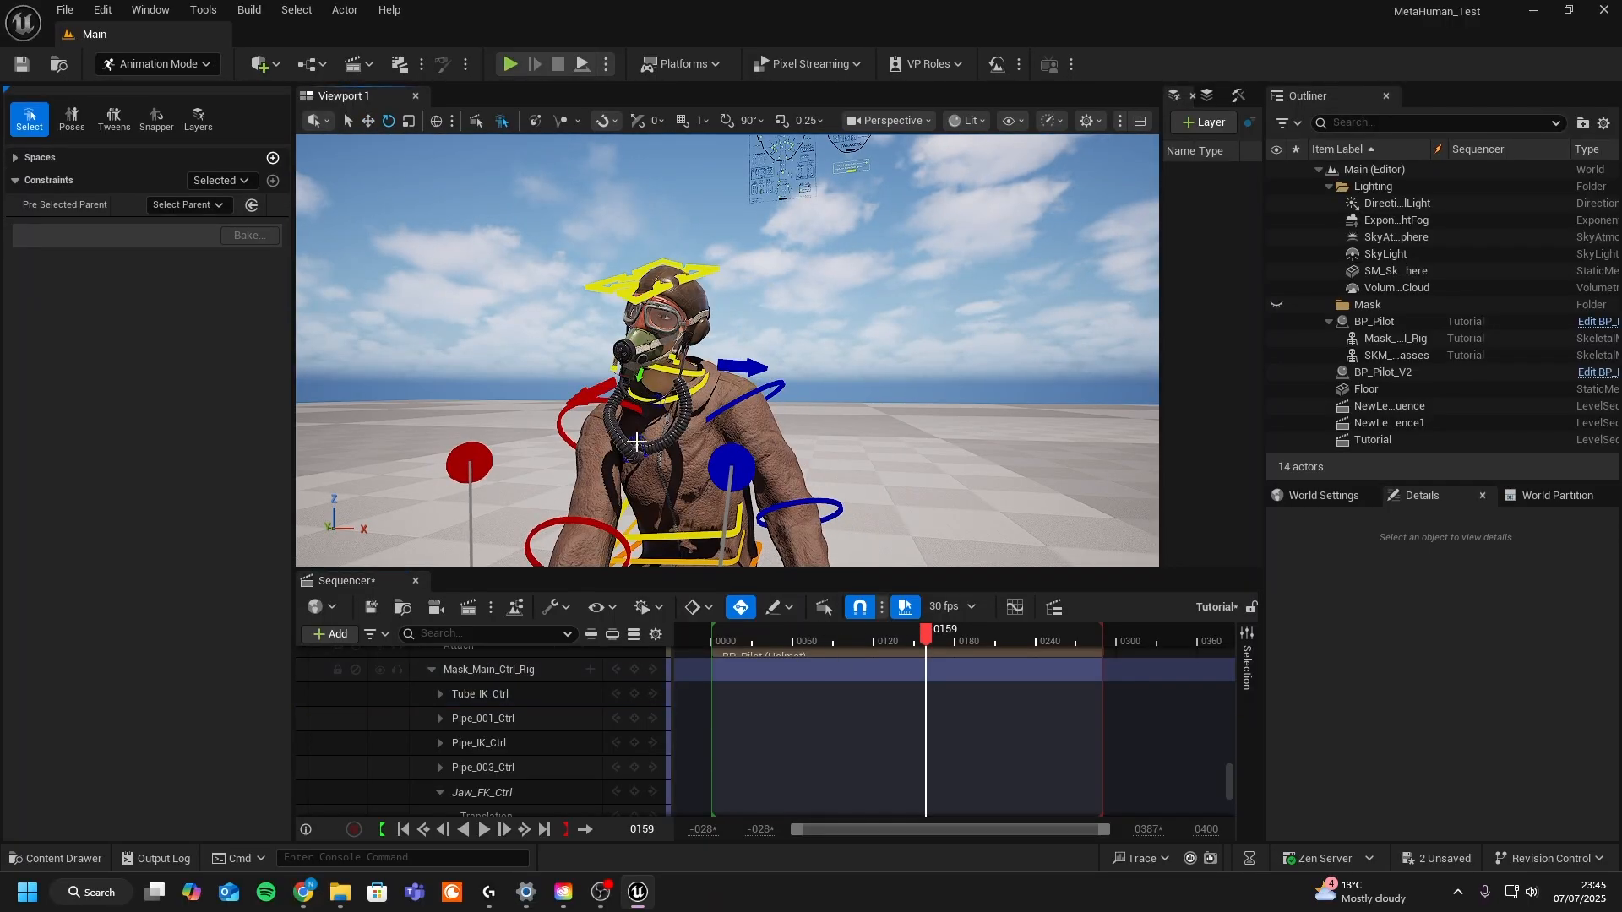
# - Select Tube_IK_Ctrl, expand its channels, and move and rotate the breathing tube to pose it at frame 6
pyautogui.click(636, 441)
pyautogui.click(441, 694)
pyautogui.click(538, 744)
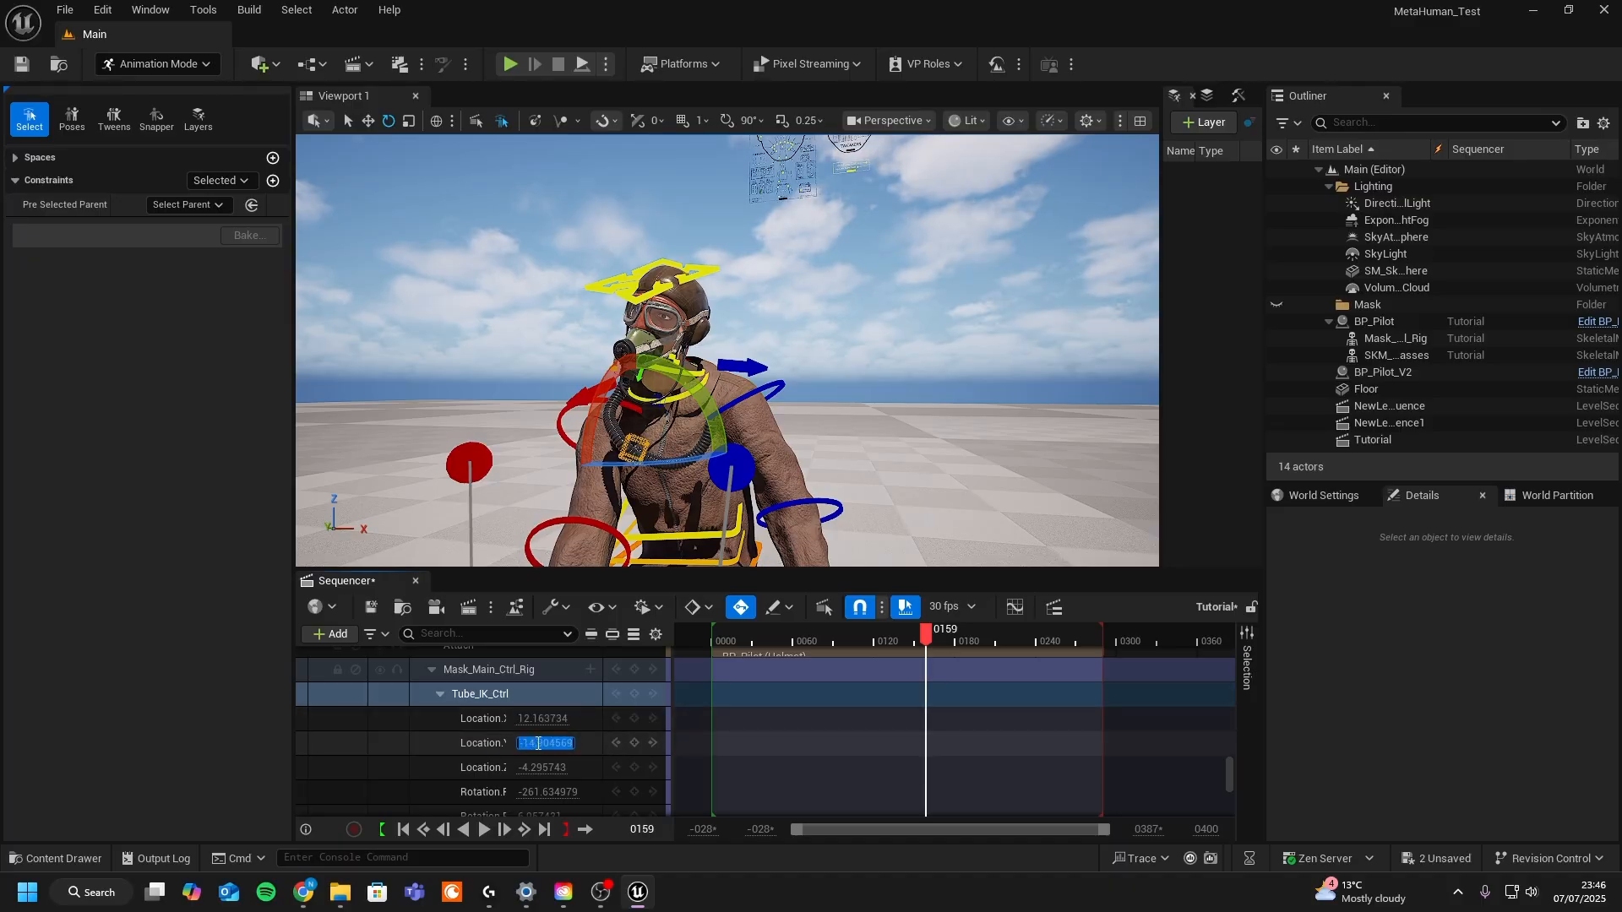
pyautogui.scroll(-2, 545, 748)
pyautogui.click(720, 644)
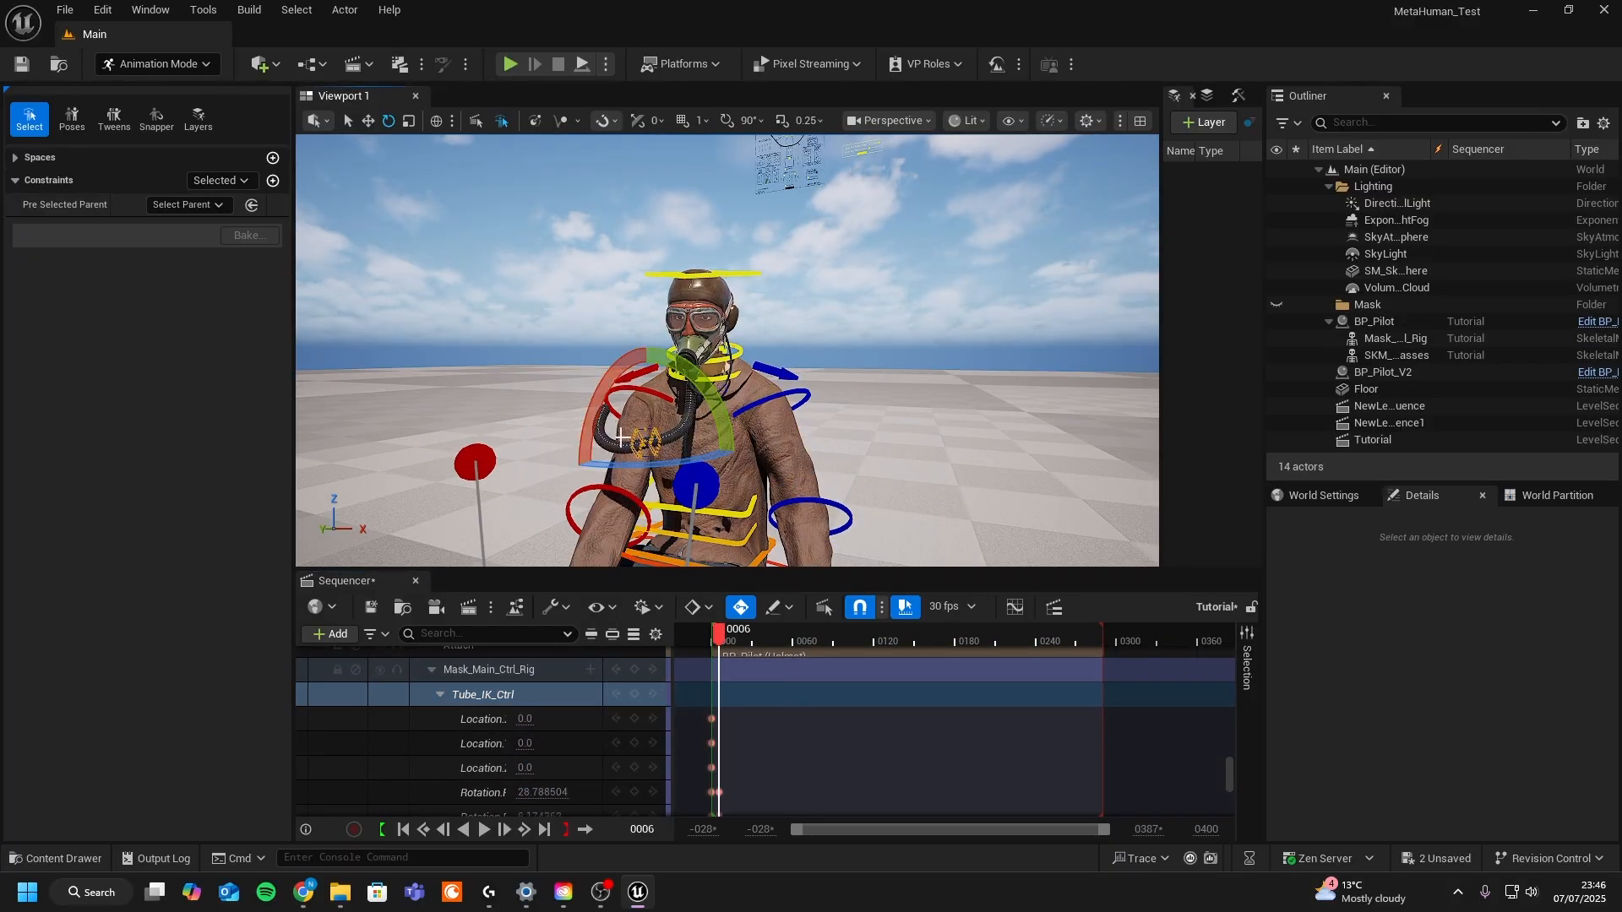
pyautogui.moveTo(675, 452); pyautogui.dragTo(782, 548)
pyautogui.press('e')
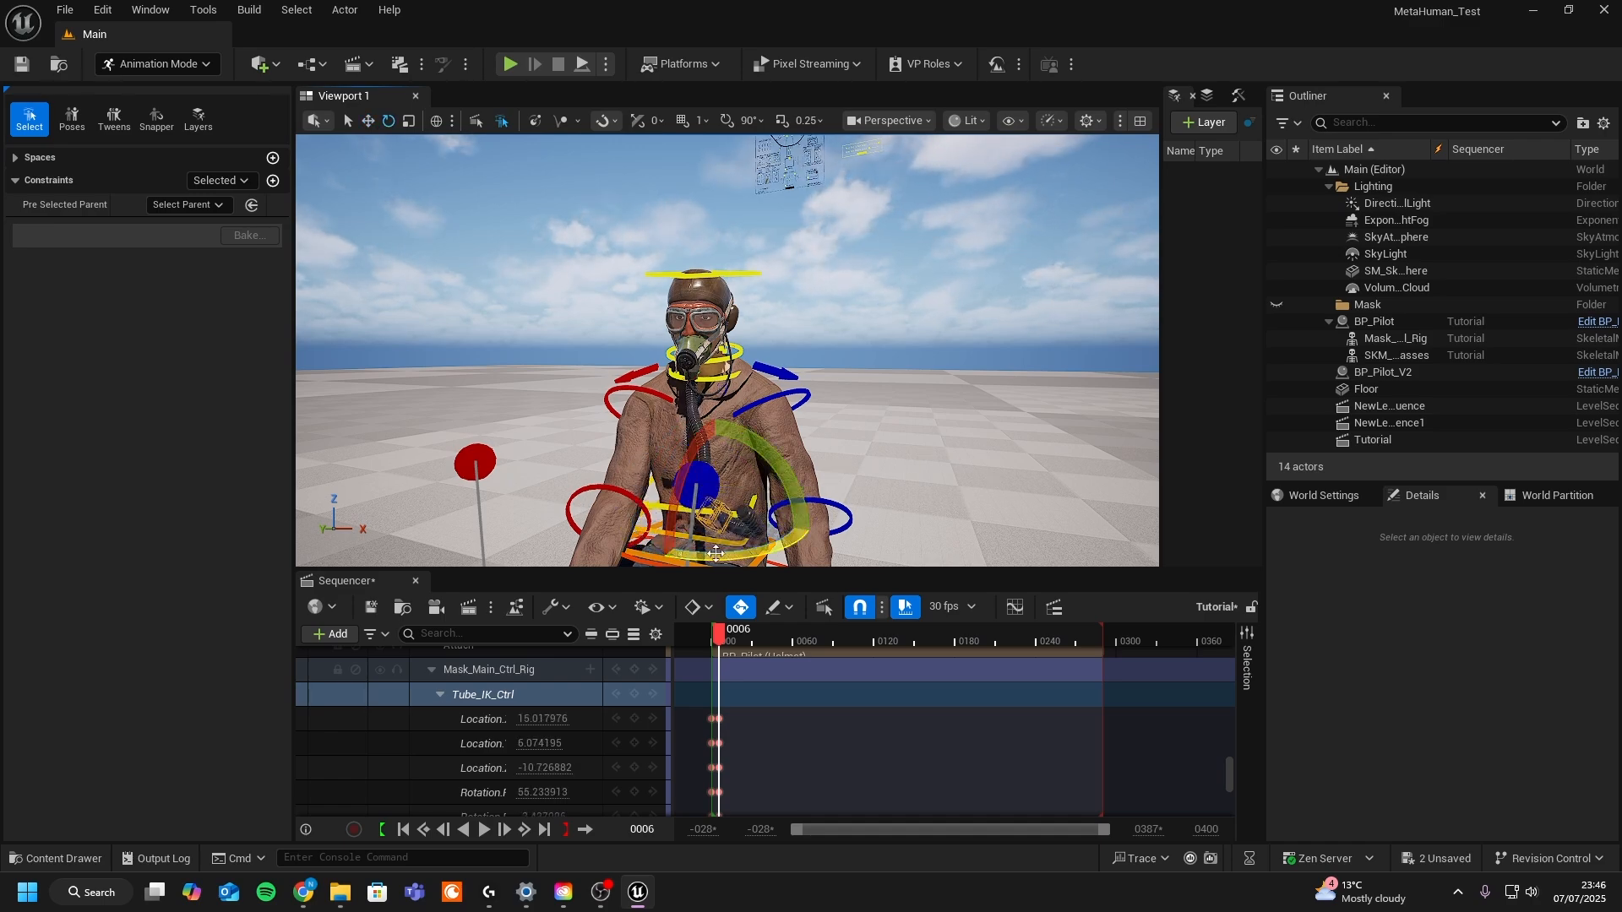
pyautogui.moveTo(716, 428); pyautogui.dragTo(811, 435)
pyautogui.press('w')
pyautogui.moveTo(746, 514); pyautogui.dragTo(703, 513)
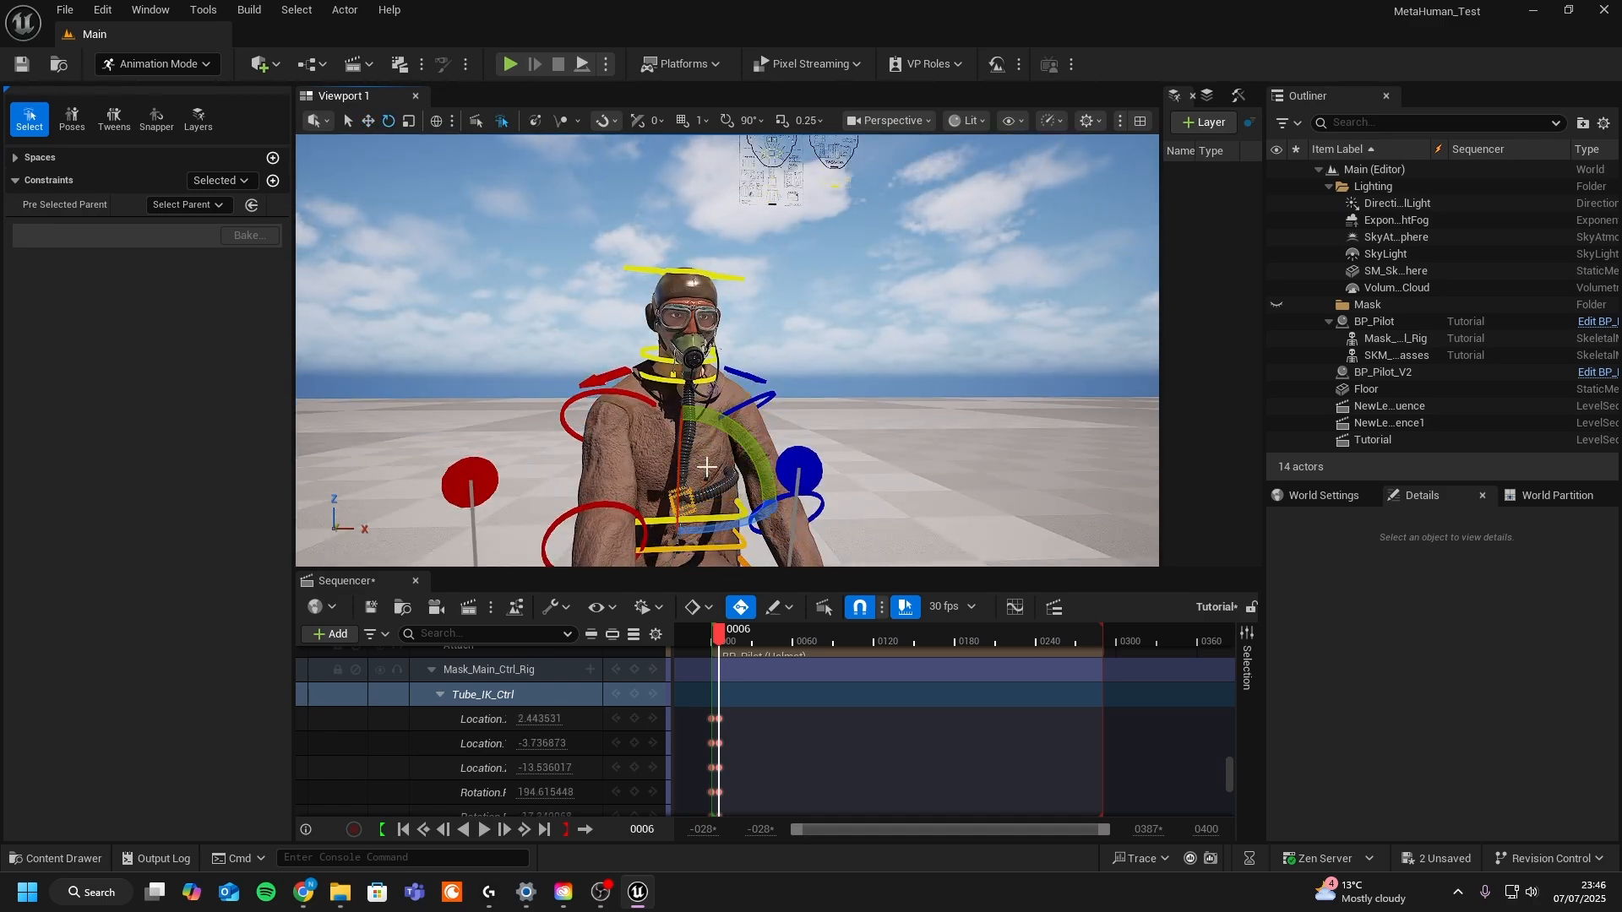
# - Play to frame 182 and key a new breathing tube pose by moving and rotating Tube_IK_Ctrl
pyautogui.press('space')
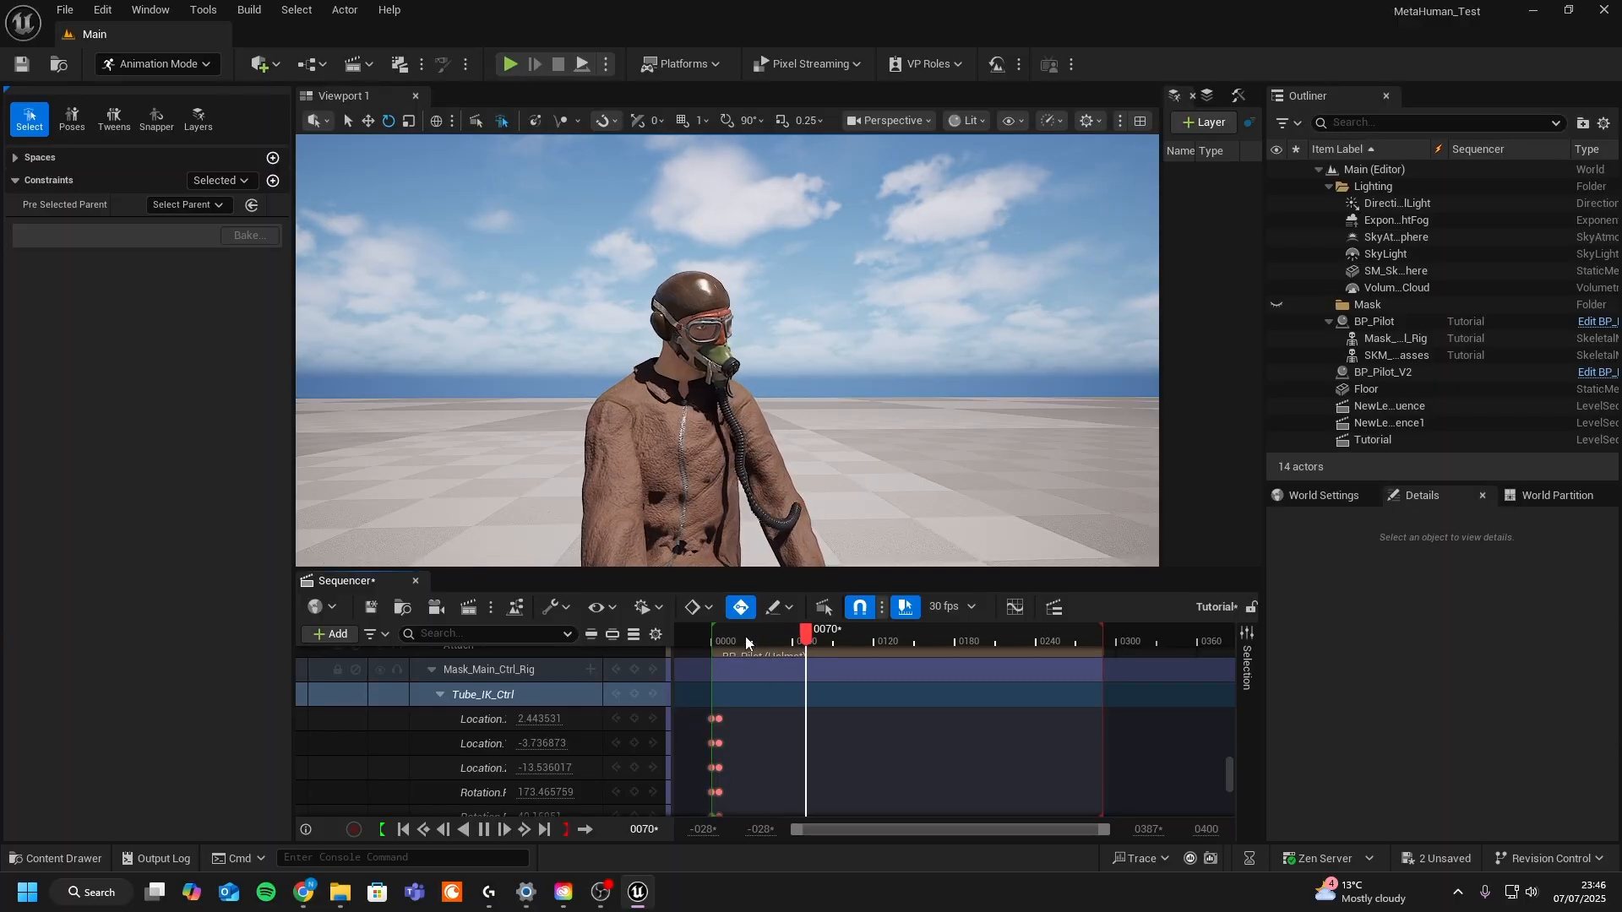
pyautogui.press('space')
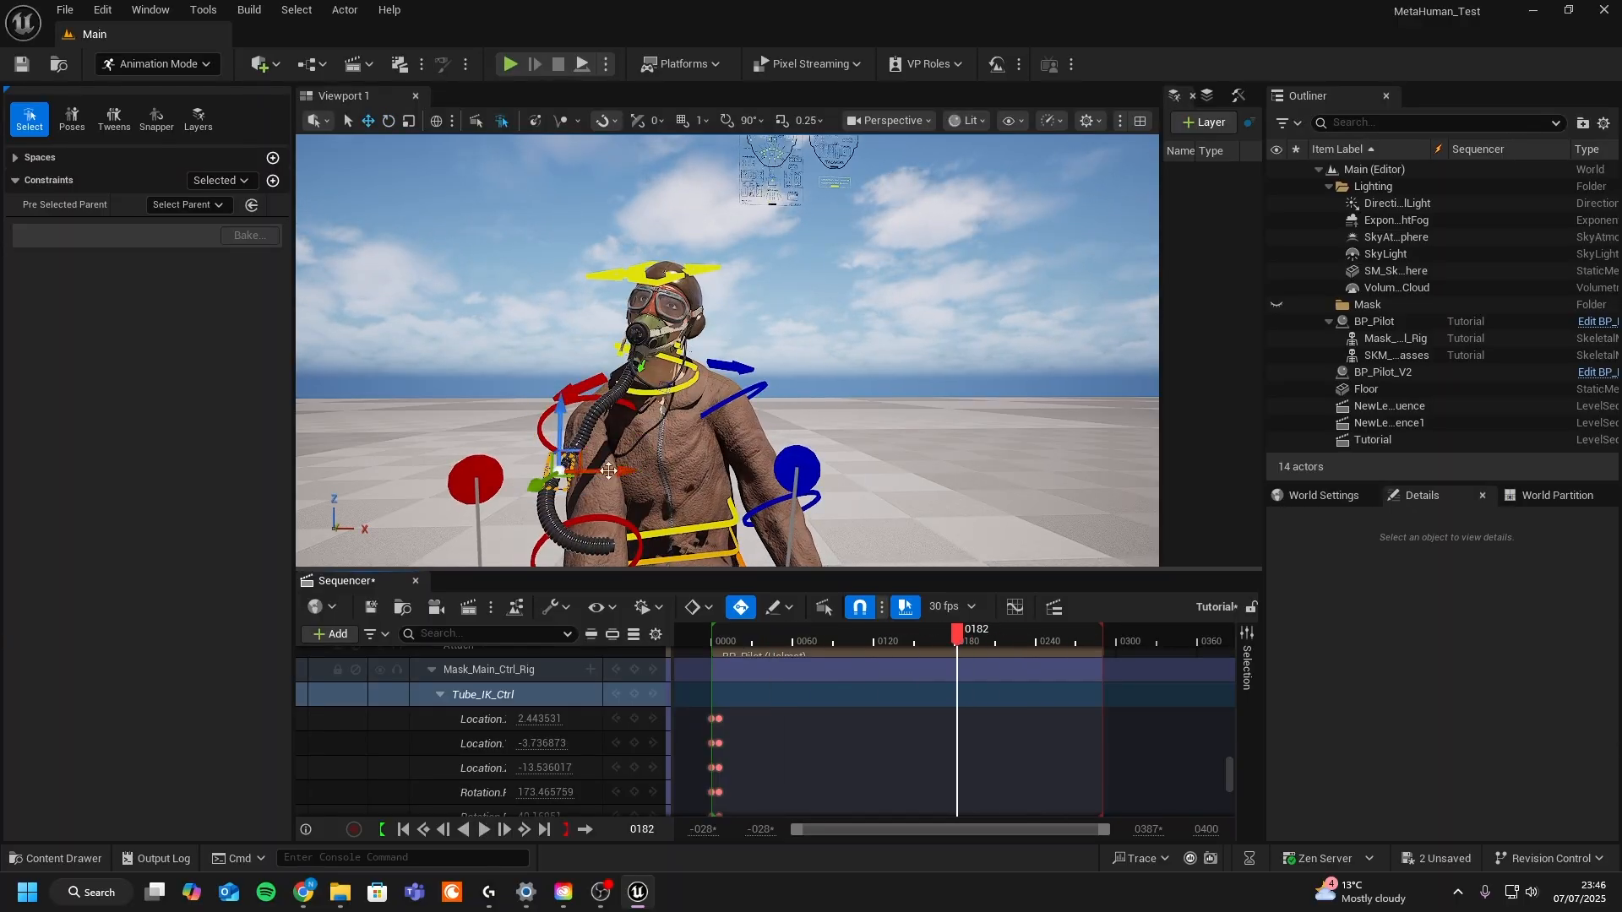
pyautogui.moveTo(608, 471); pyautogui.dragTo(648, 527)
pyautogui.moveTo(662, 470); pyautogui.dragTo(662, 432)
pyautogui.press('e')
pyautogui.keyDown('alt'); pyautogui.moveTo(663, 433); pyautogui.dragTo(811, 435); pyautogui.keyUp('alt')
pyautogui.moveTo(795, 410); pyautogui.dragTo(727, 491)
pyautogui.keyDown('alt'); pyautogui.moveTo(812, 439); pyautogui.dragTo(676, 490); pyautogui.keyUp('alt')
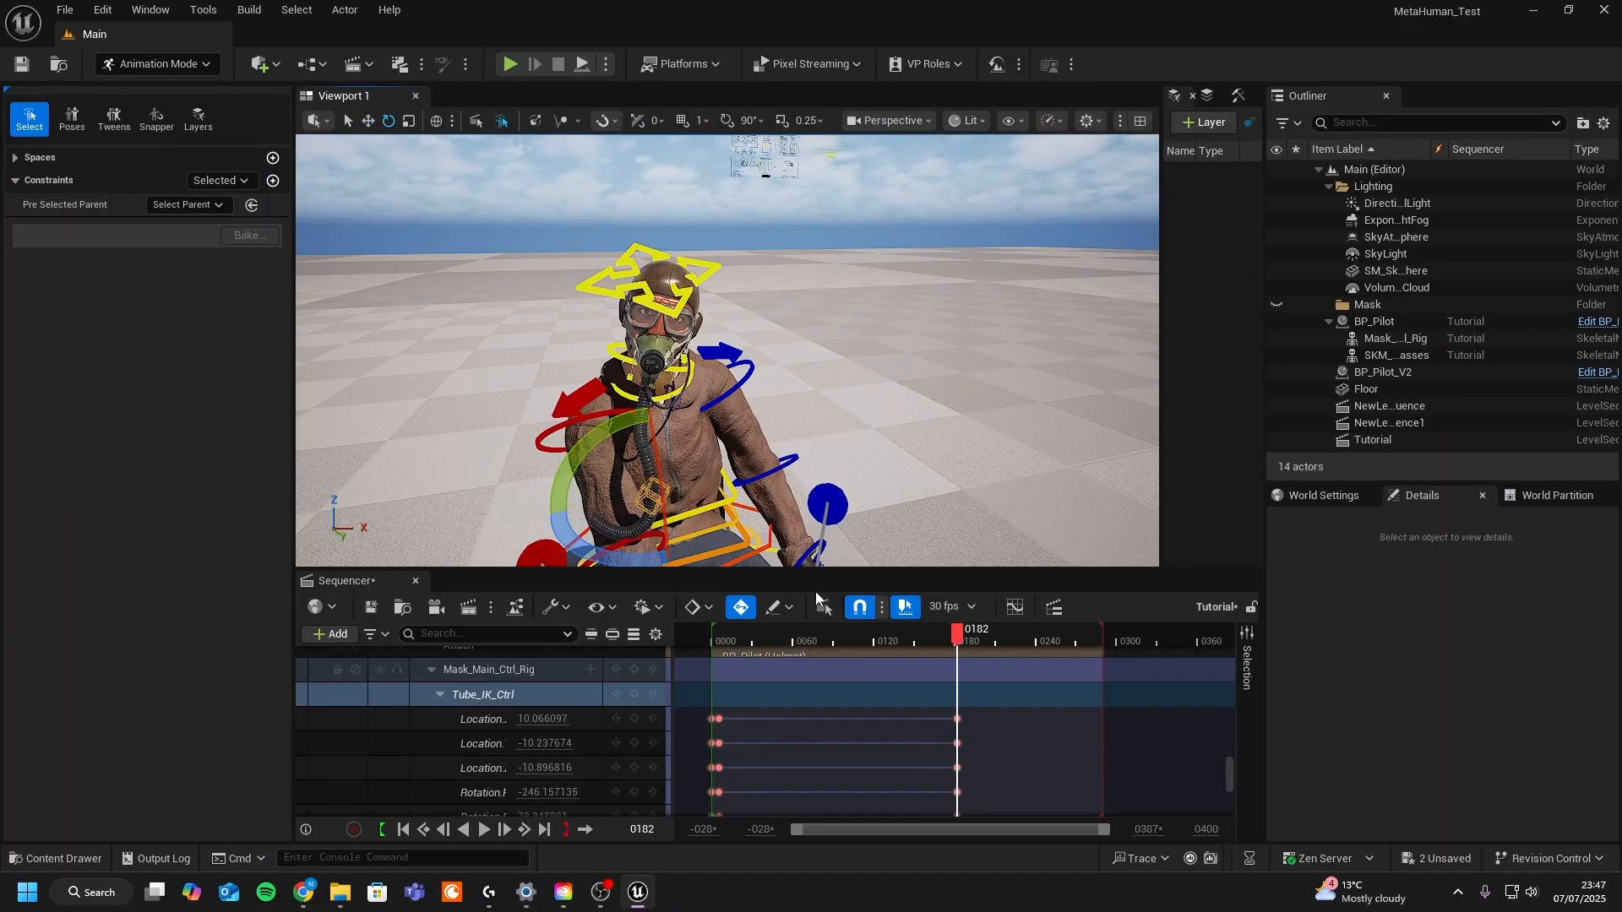